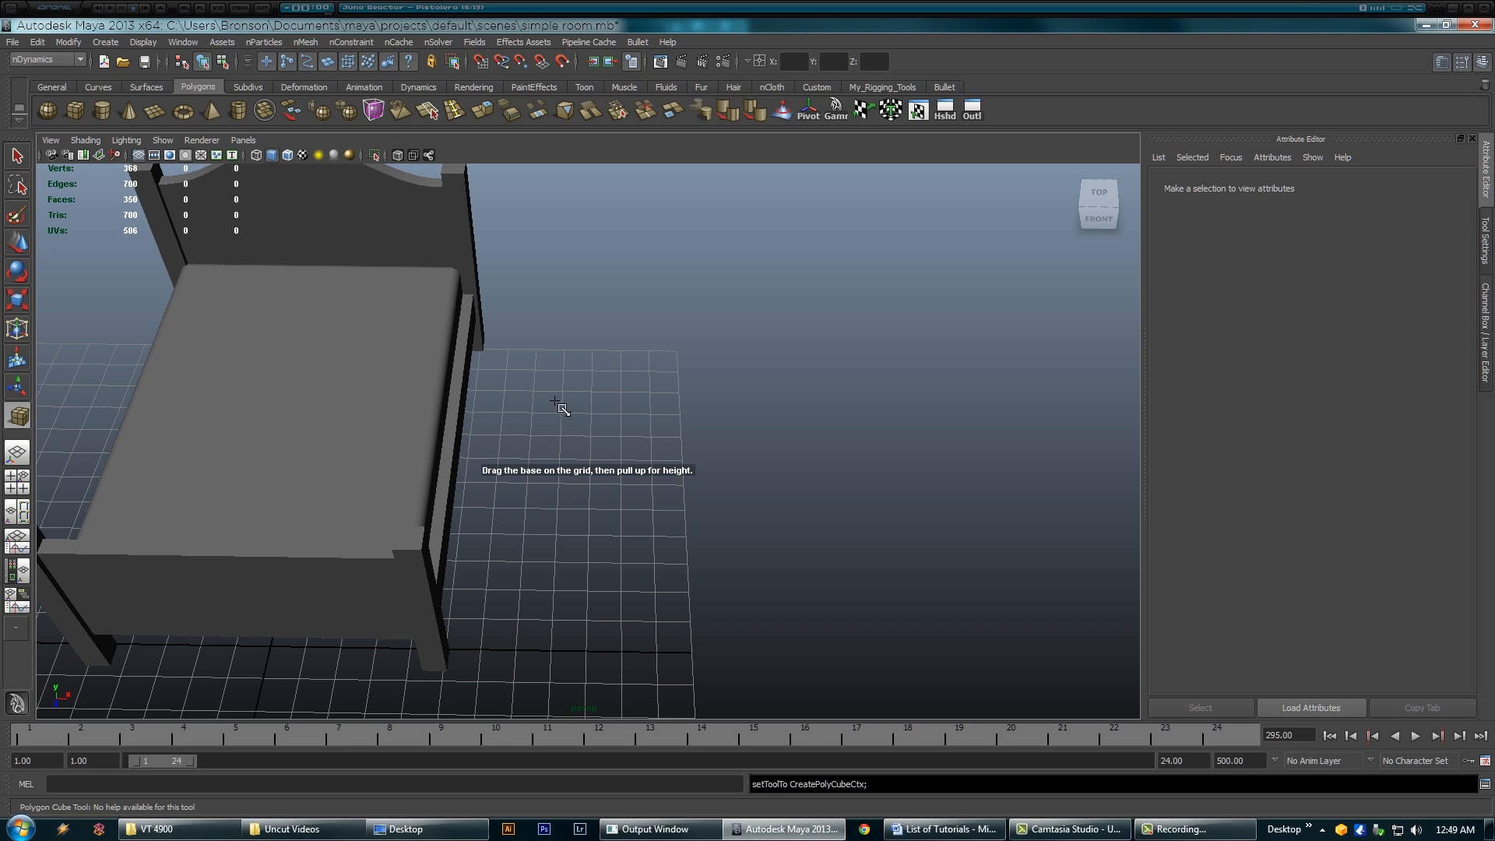
Step: Draw a polygon cube about 5.4 wide, 0.9 high and 3.6 deep on the grid beside the bed
left_click_drag(537, 358, 697, 386)
key("w")
left_click_drag(724, 468, 672, 404, "alt")
right_click_drag(639, 537, 653, 538, "alt")
middle_click_drag(653, 537, 617, 539, "alt")
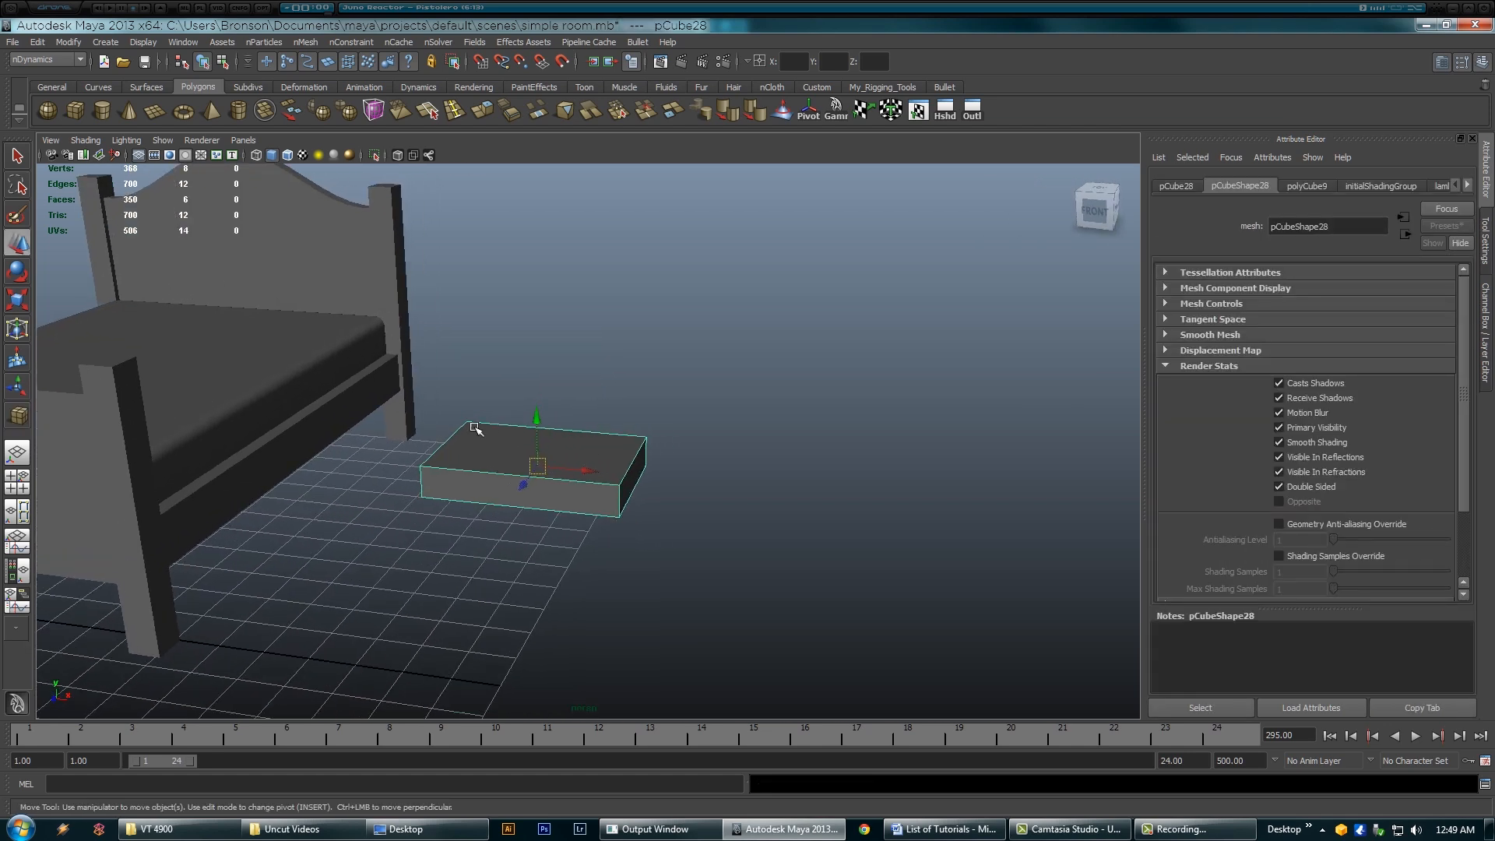
Step: Set the box's subdivisions to 7 in width, 2 in height and 5 in depth
left_click(1486, 327)
left_click(1399, 416)
middle_click_drag(984, 407, 1032, 415)
left_click(1397, 428)
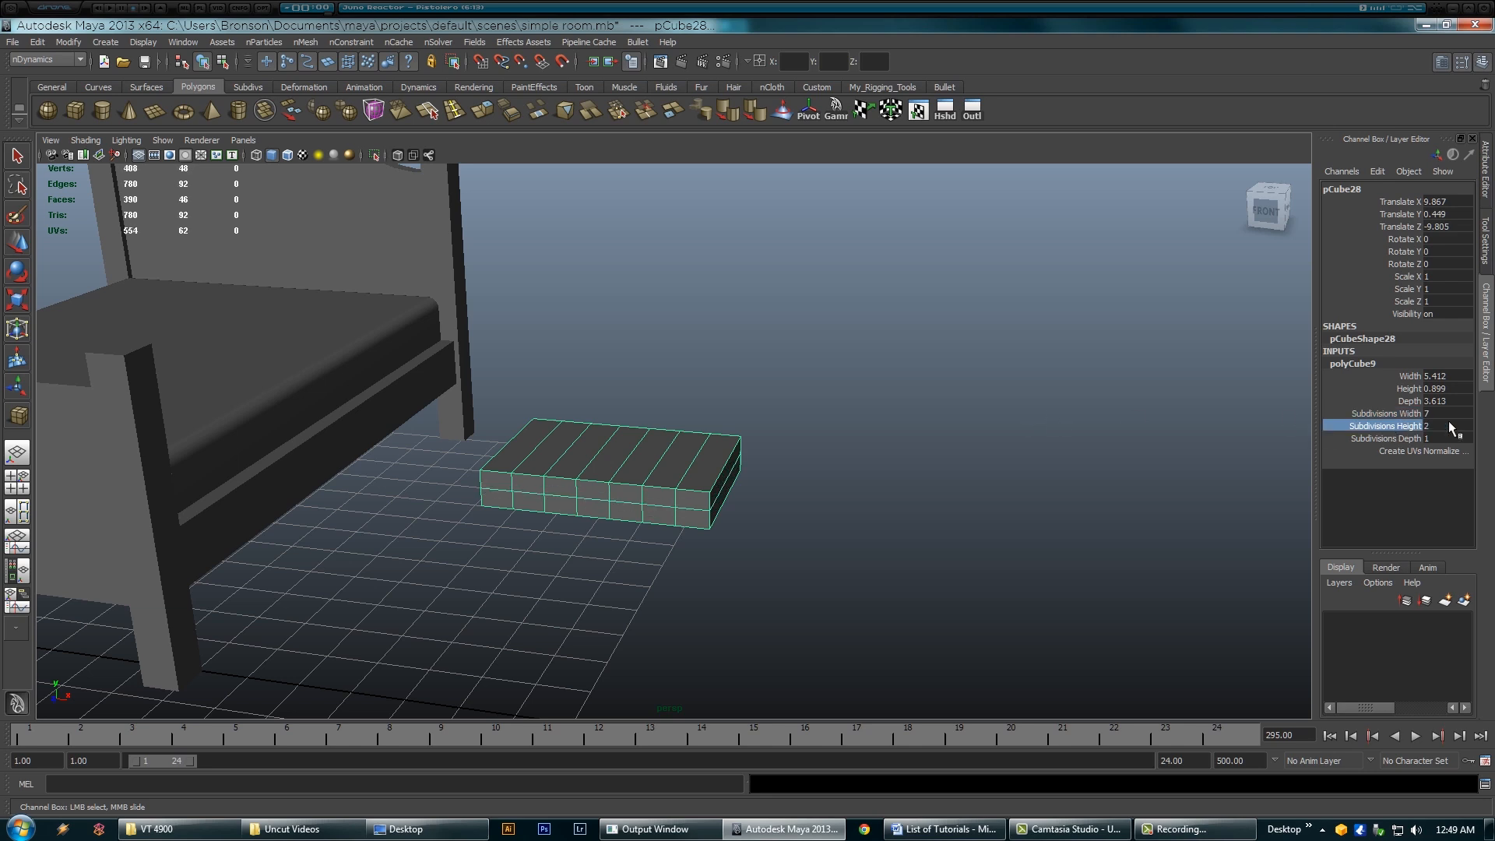
left_click(1406, 438)
middle_click_drag(885, 434, 917, 427)
Step: Move the box above the head end of the mattress, at about X -0.15 and Y 4.98
left_click_drag(828, 441, 567, 447, "alt")
right_click_drag(568, 447, 498, 437, "alt")
middle_click_drag(689, 487, 932, 505, "alt")
right_click_drag(932, 506, 970, 514, "alt")
middle_click_drag(970, 514, 841, 465, "alt")
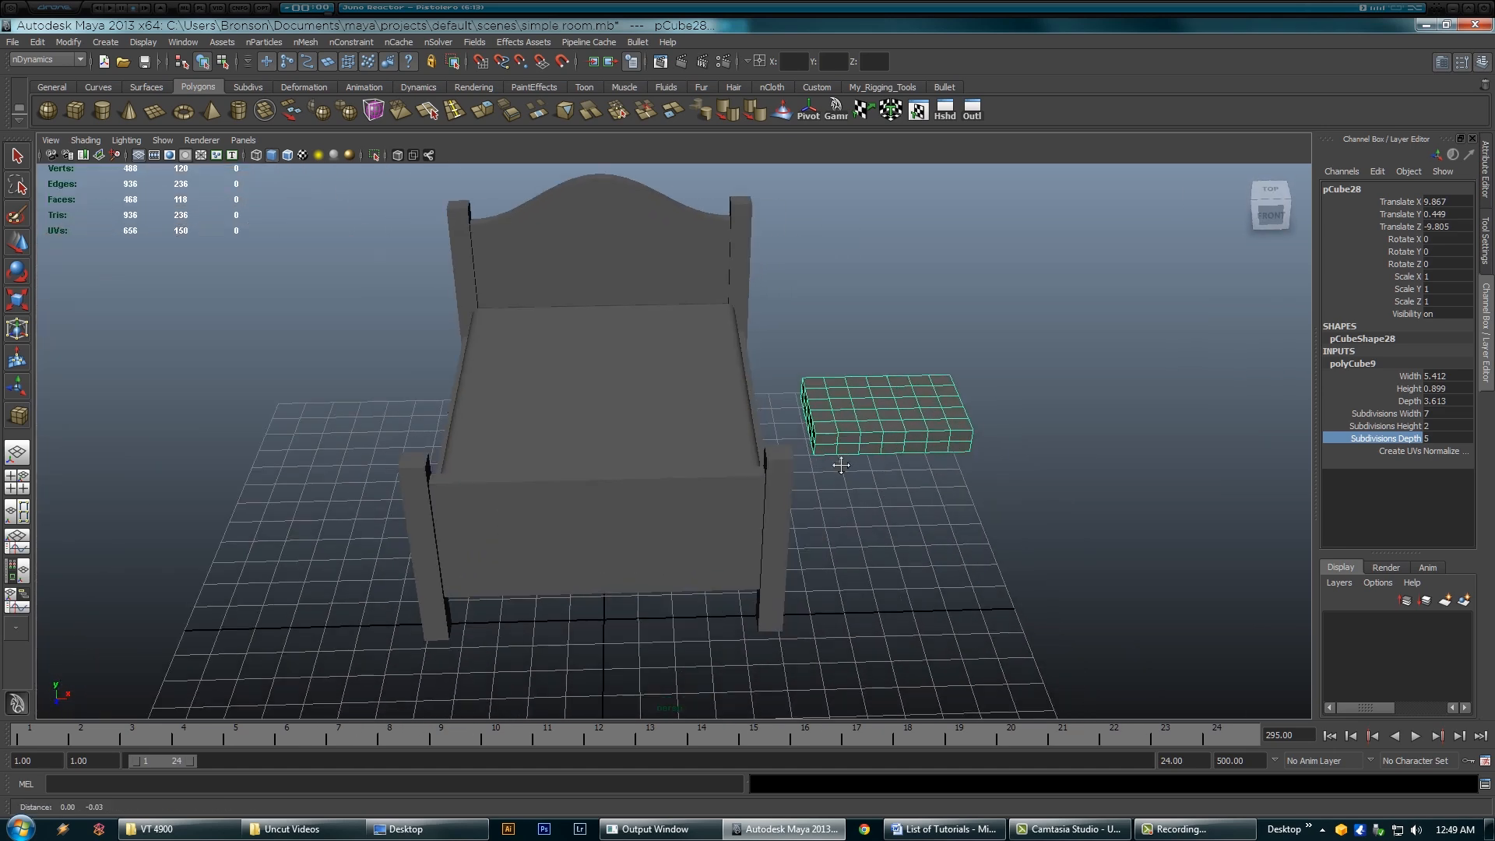
key("w")
left_click_drag(886, 368, 558, 308)
Step: Scale the box down to about 0.73, 0.67, 0.66 and shift it toward the headboard to about Z -10.26
right_click_drag(625, 380, 658, 387, "alt")
middle_click_drag(657, 387, 664, 424, "alt")
right_click_drag(665, 424, 736, 428, "alt")
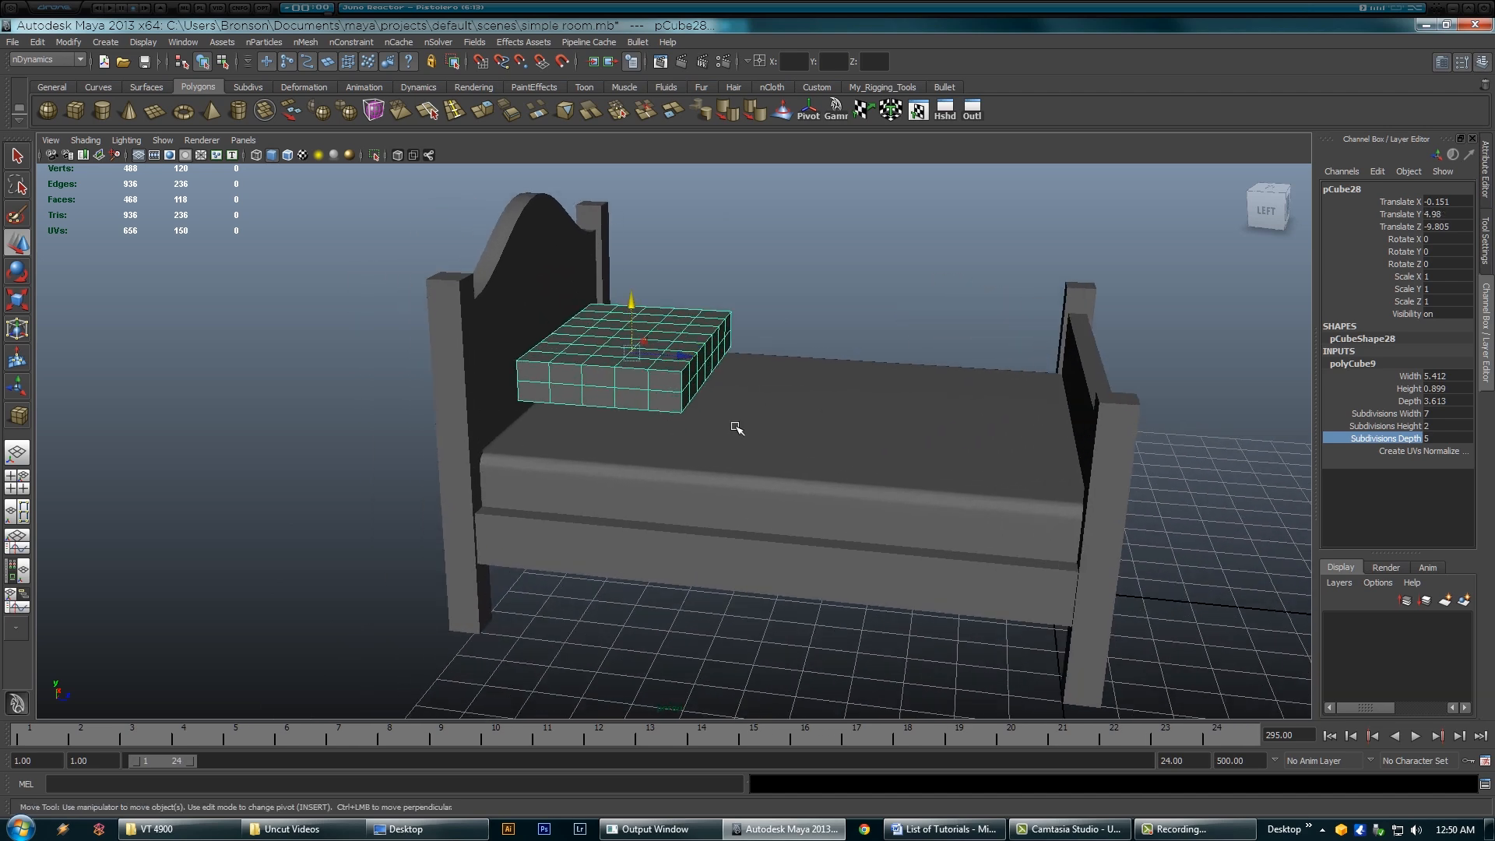
key("r")
left_click_drag(632, 354, 574, 374)
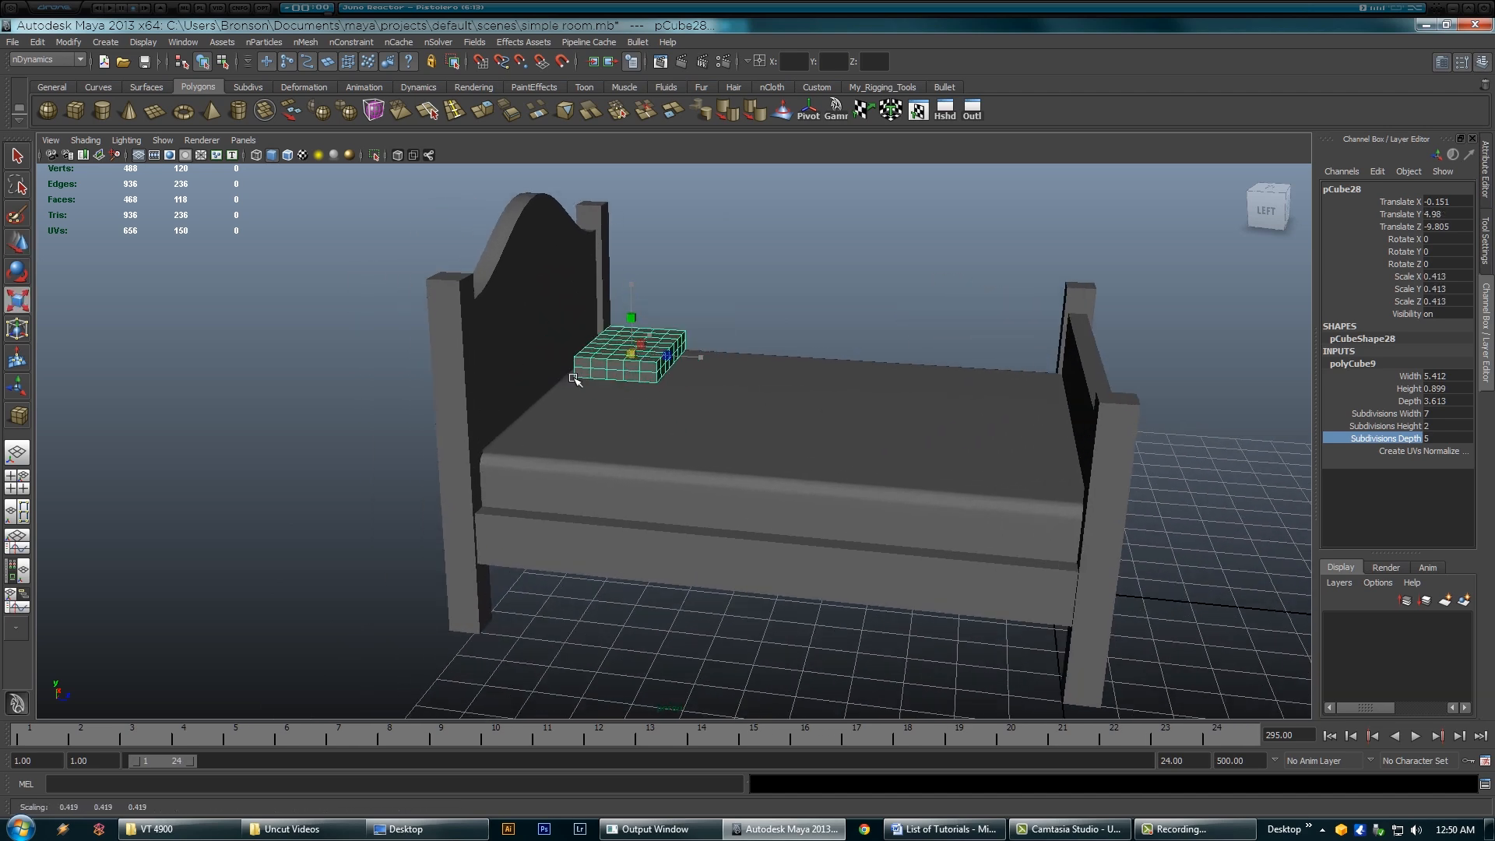
left_click_drag(658, 421, 723, 458, "alt")
left_click_drag(701, 399, 683, 447)
key("w")
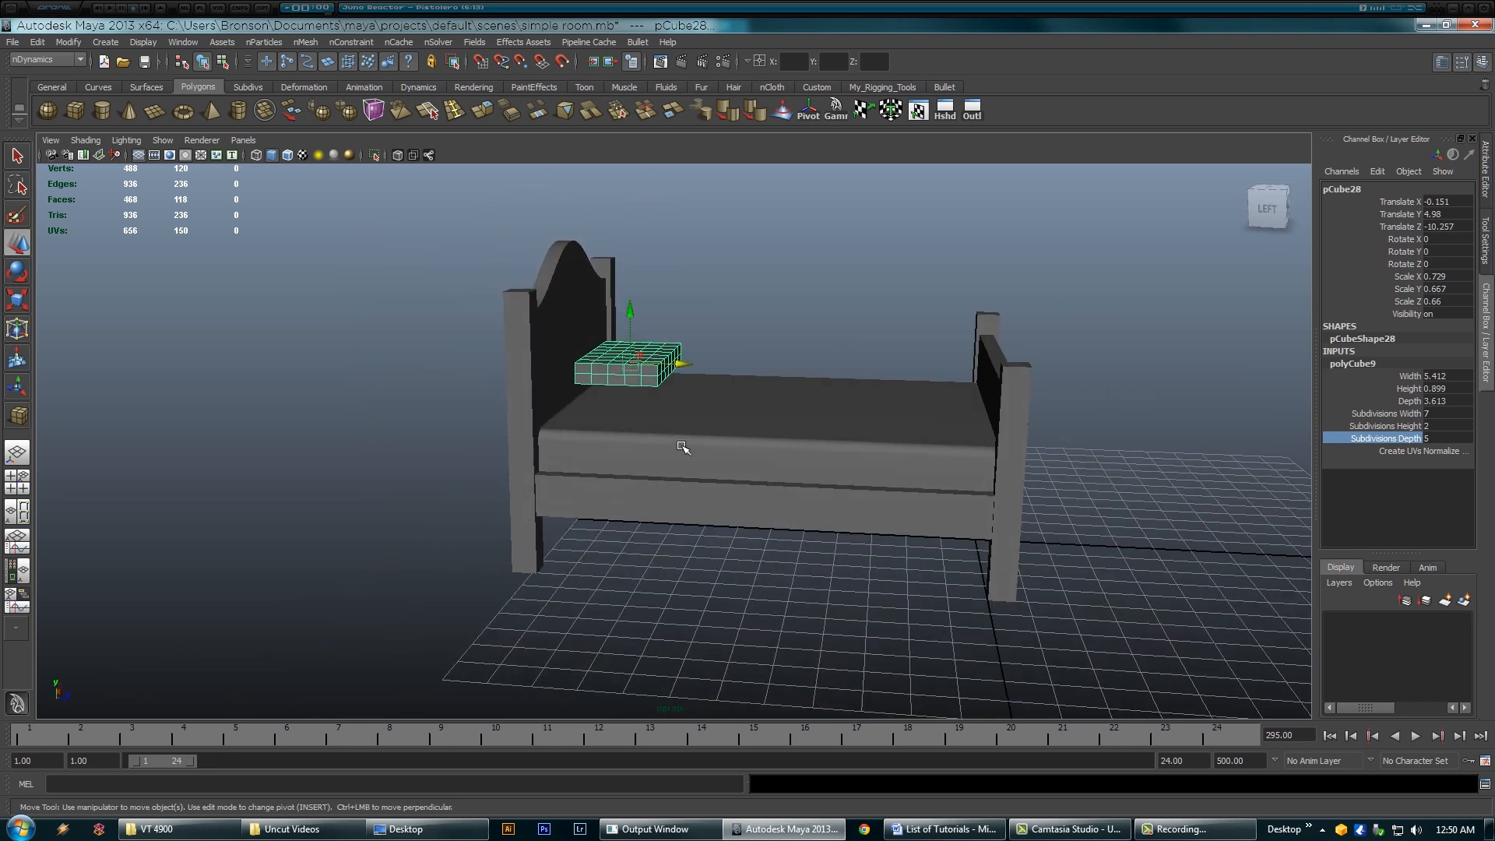
Step: Turn the subdivided pillow box into an nCloth object with the nDynamics tools
left_click_drag(544, 436, 612, 389, "alt")
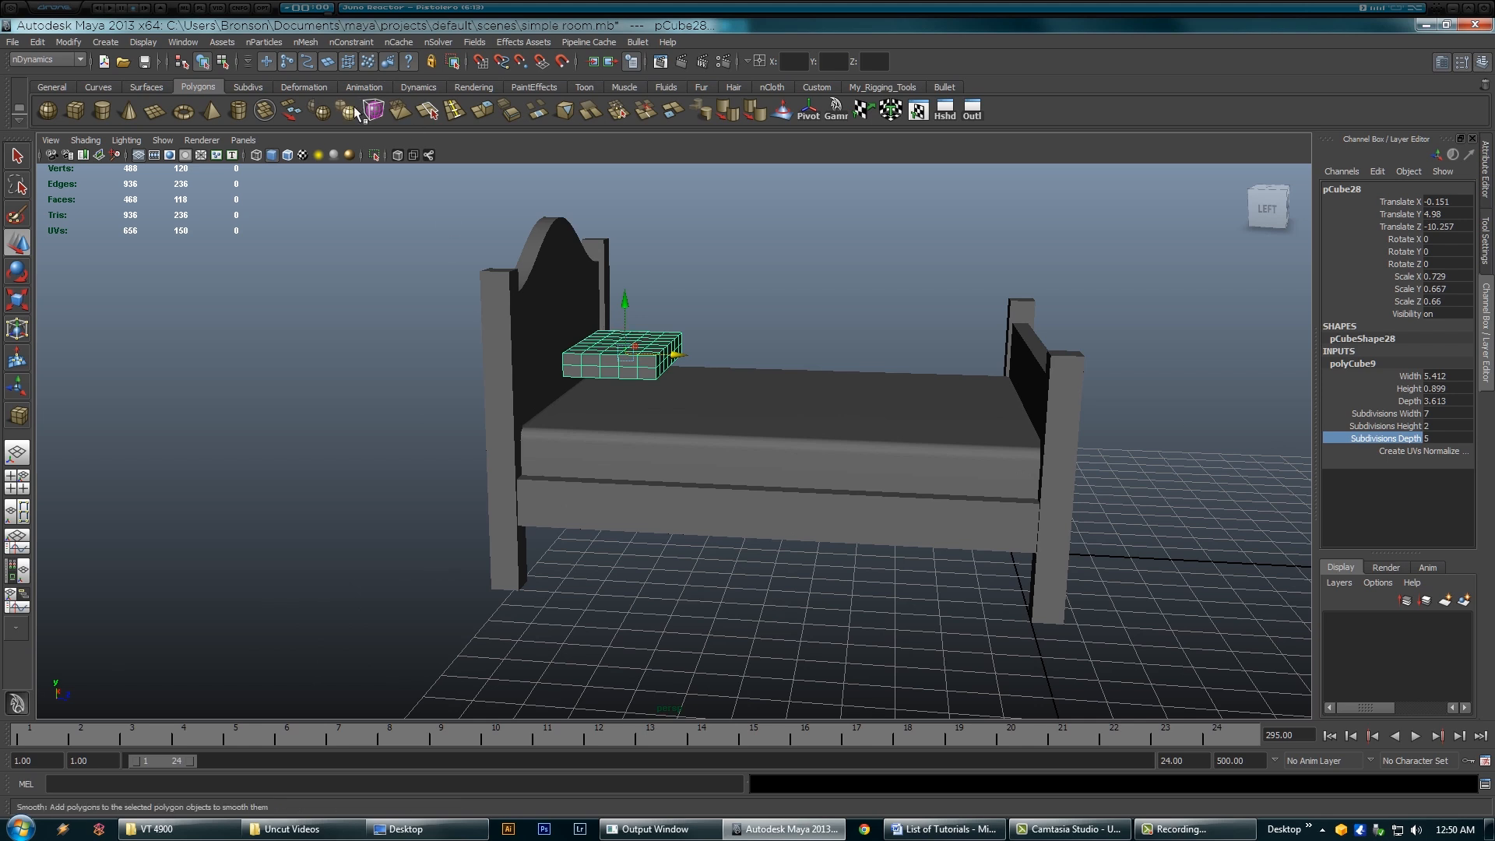
left_click(71, 61)
left_click(73, 60)
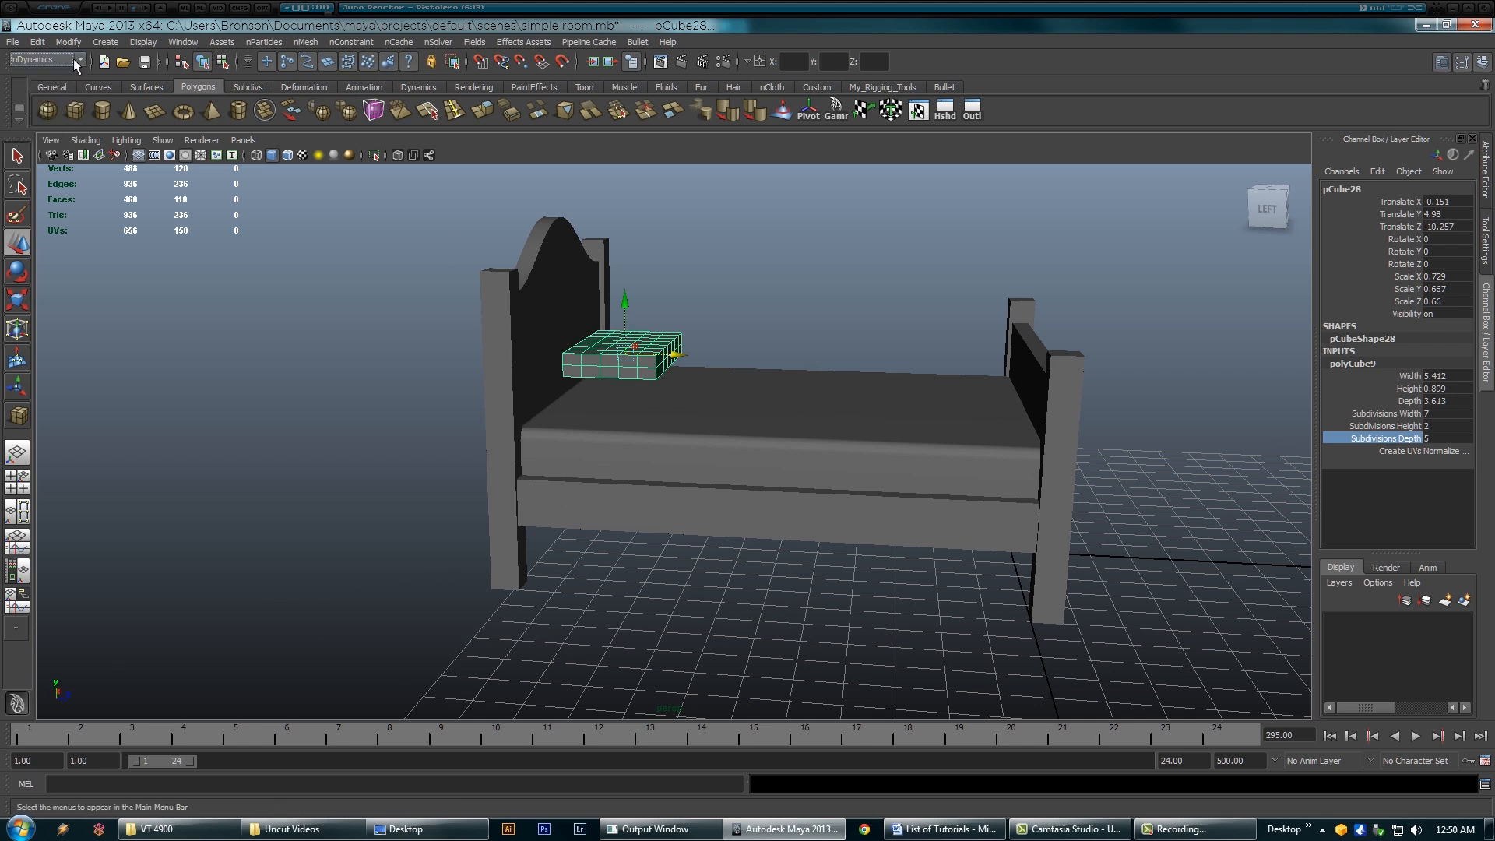
left_click(304, 43)
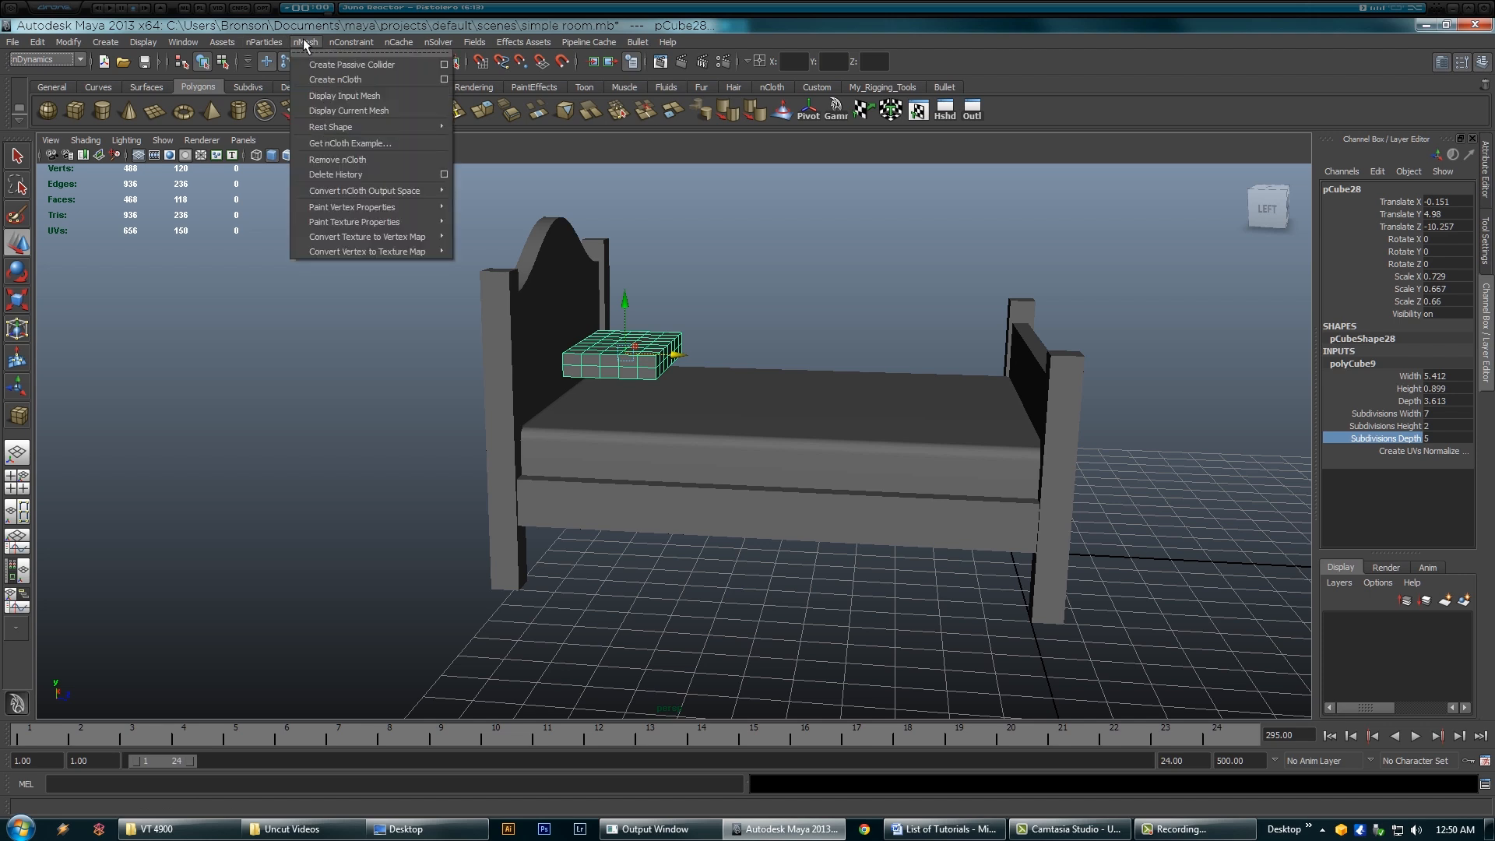
left_click(338, 81)
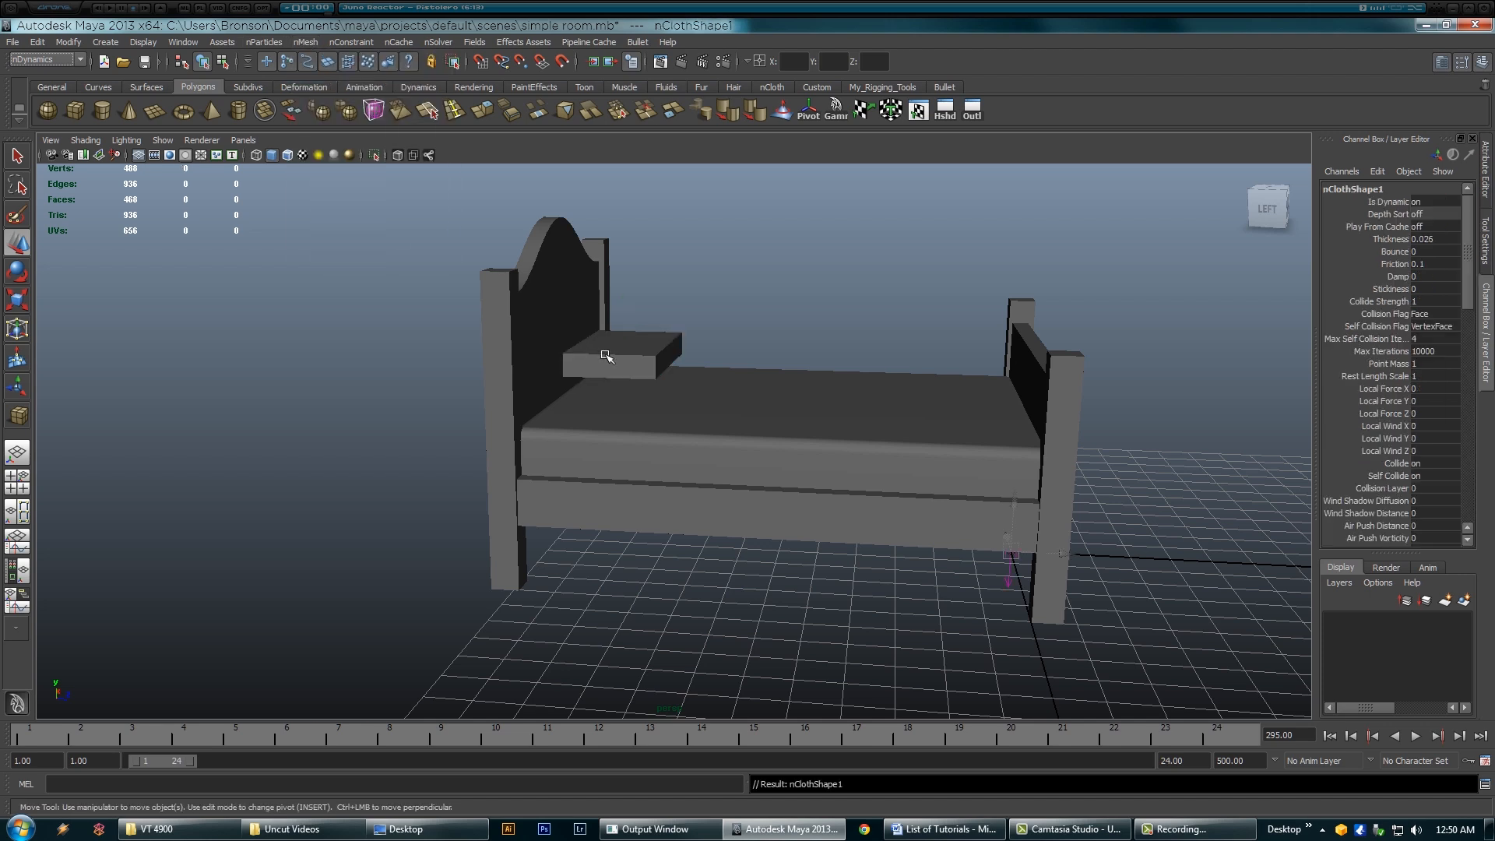
Step: Set the playback range to end at frame 500
scroll(676, 391, "up", 2)
left_click_drag(789, 455, 835, 465, "alt")
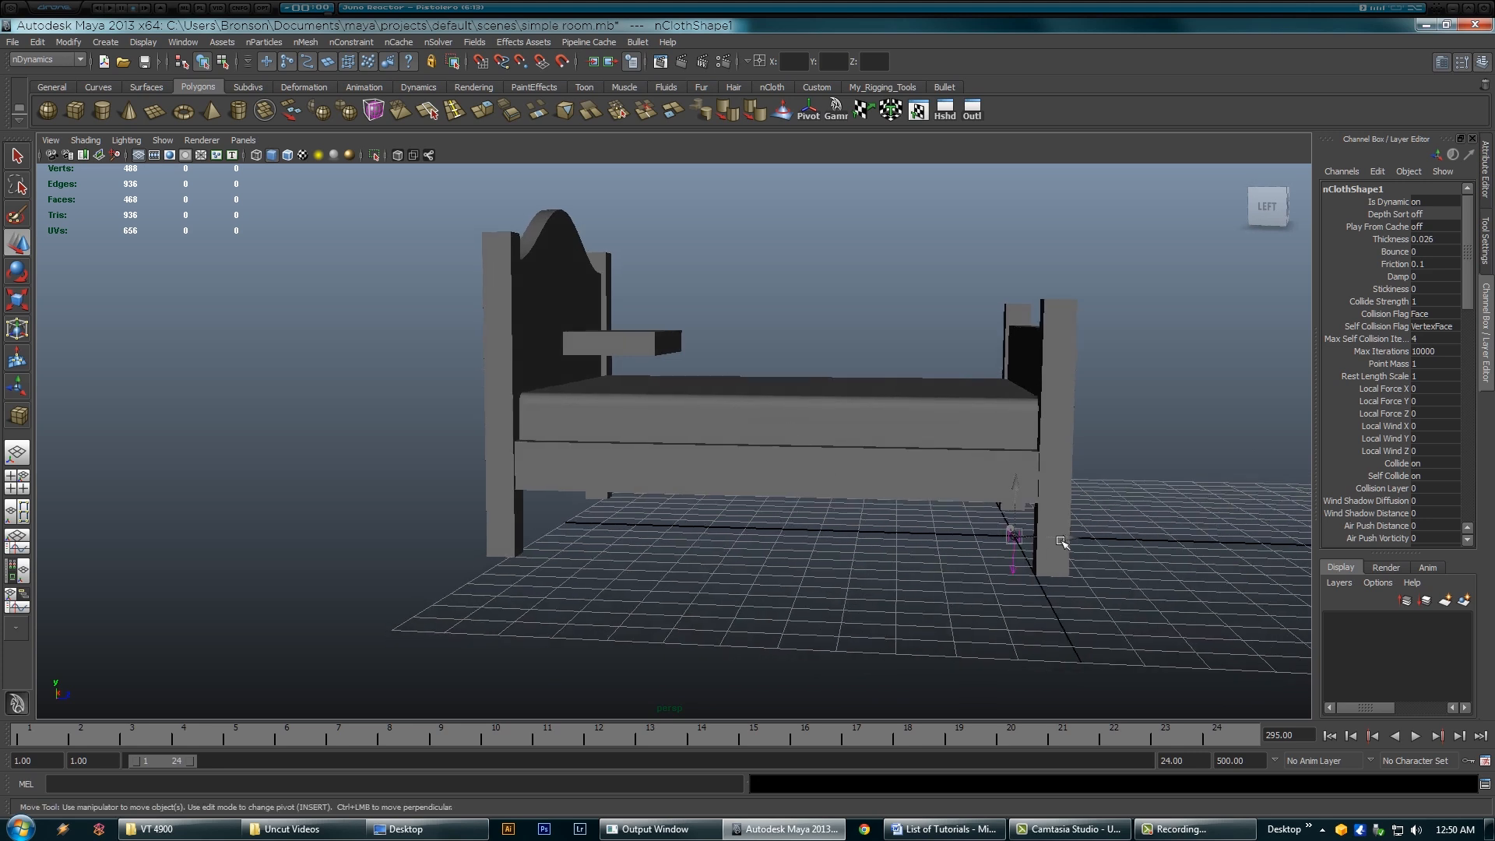
left_click_drag(736, 461, 718, 489, "alt")
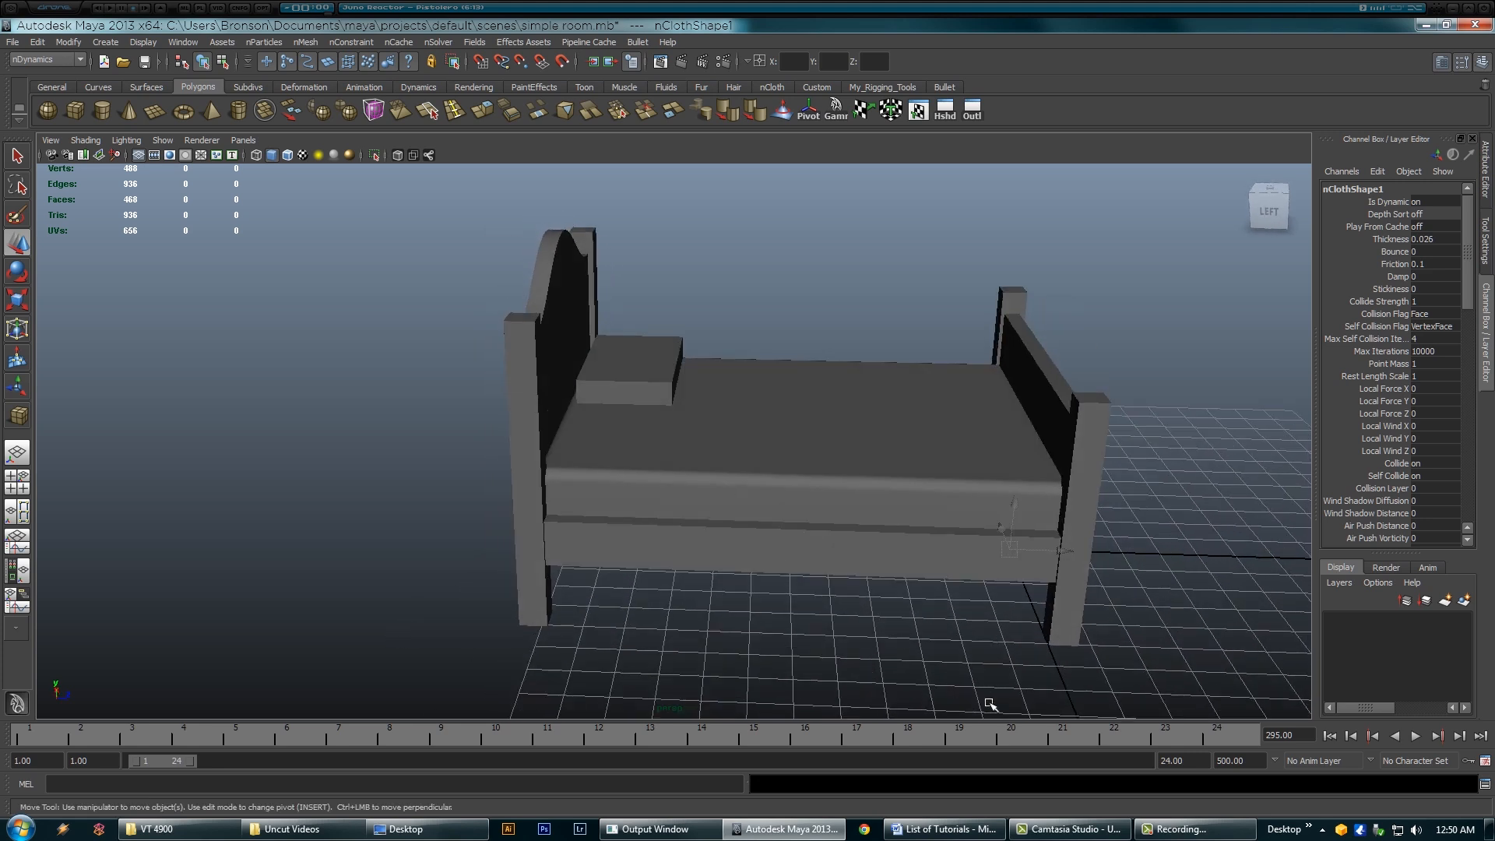
double_click(1184, 761)
type("500")
key("Return")
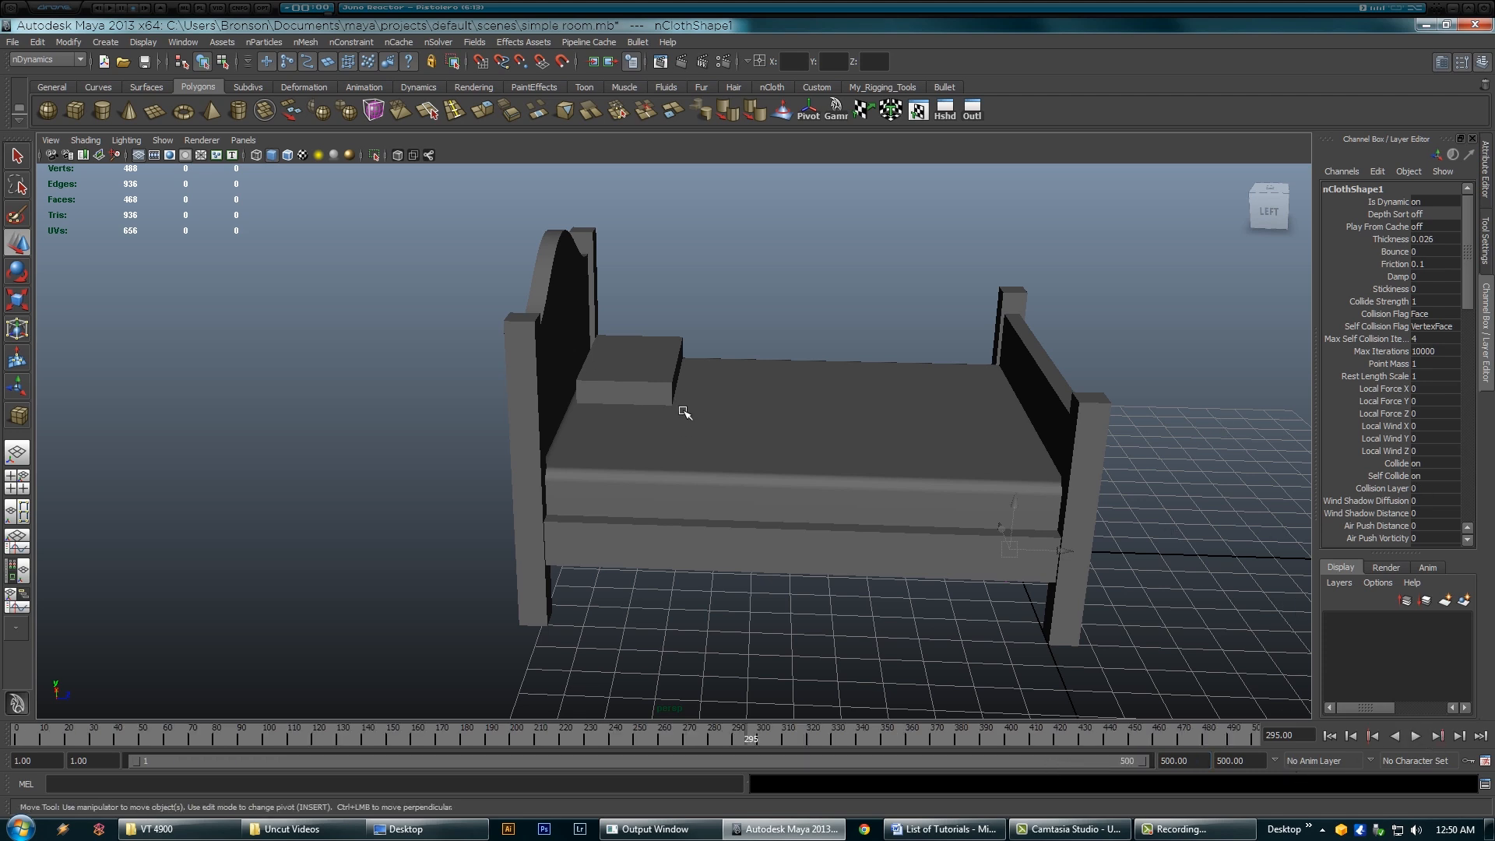
left_click(639, 369)
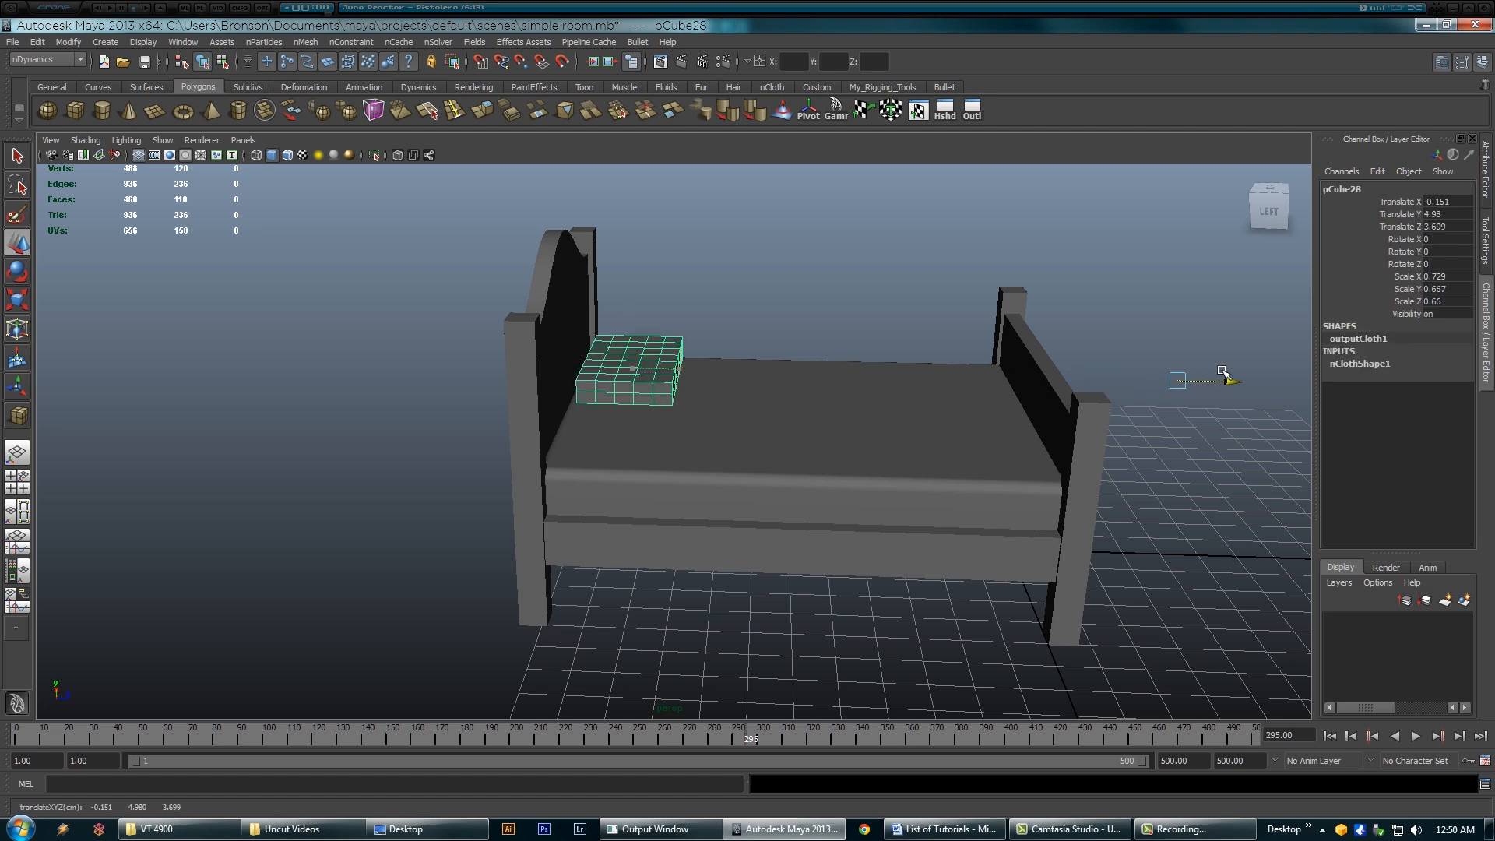
middle_click_drag(1017, 385, 660, 346)
left_click_drag(687, 374, 725, 380)
key("ctrl+z")
Step: Go to the first frame and move the cloth box past the foot of the bed, to about Z 4.36
right_click_drag(724, 377, 705, 395, "alt")
left_click_drag(705, 395, 825, 425, "alt")
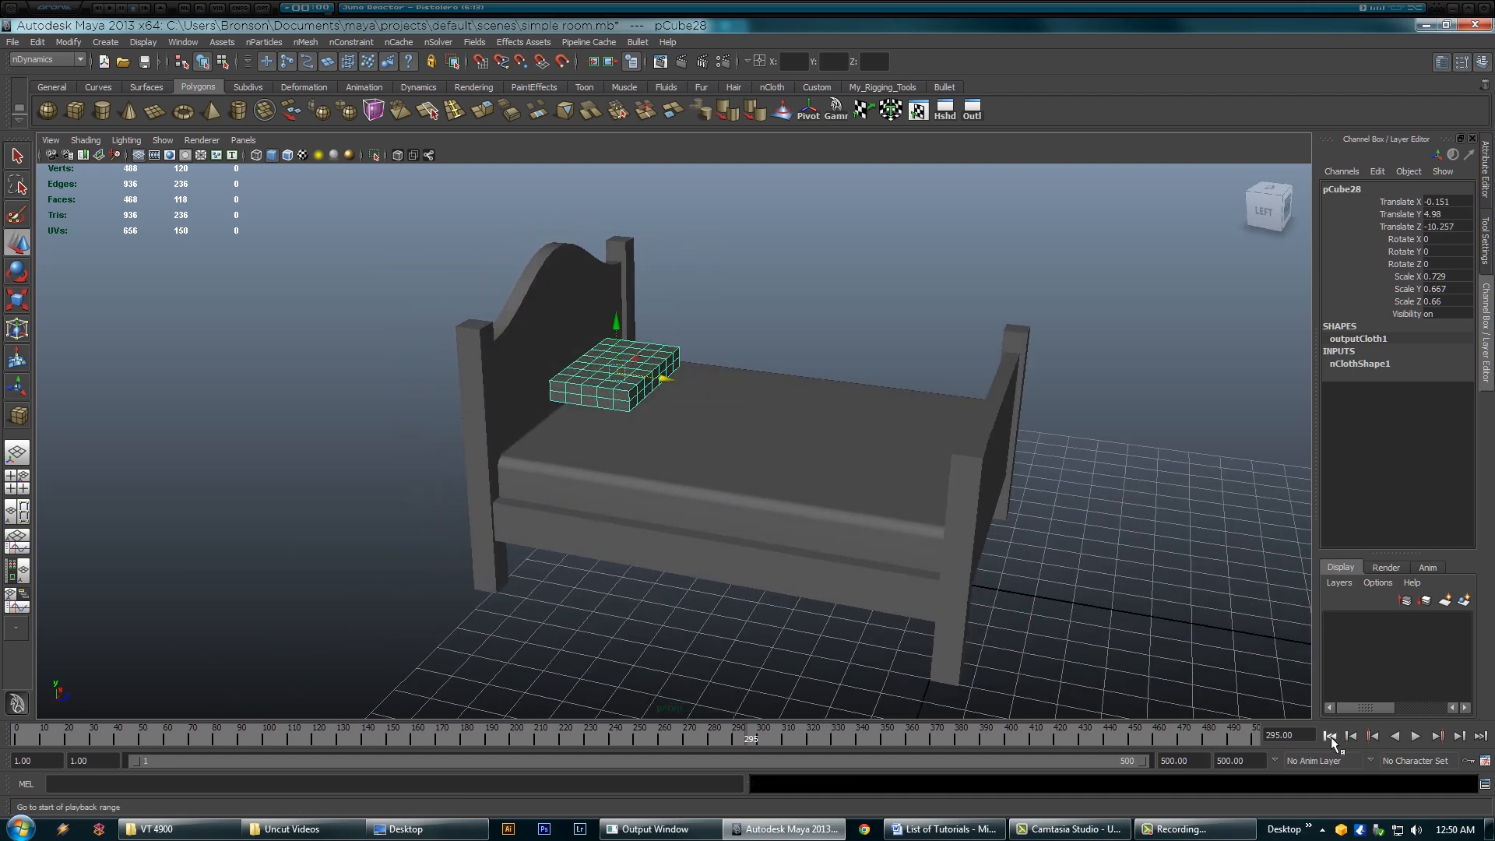
left_click(1330, 736)
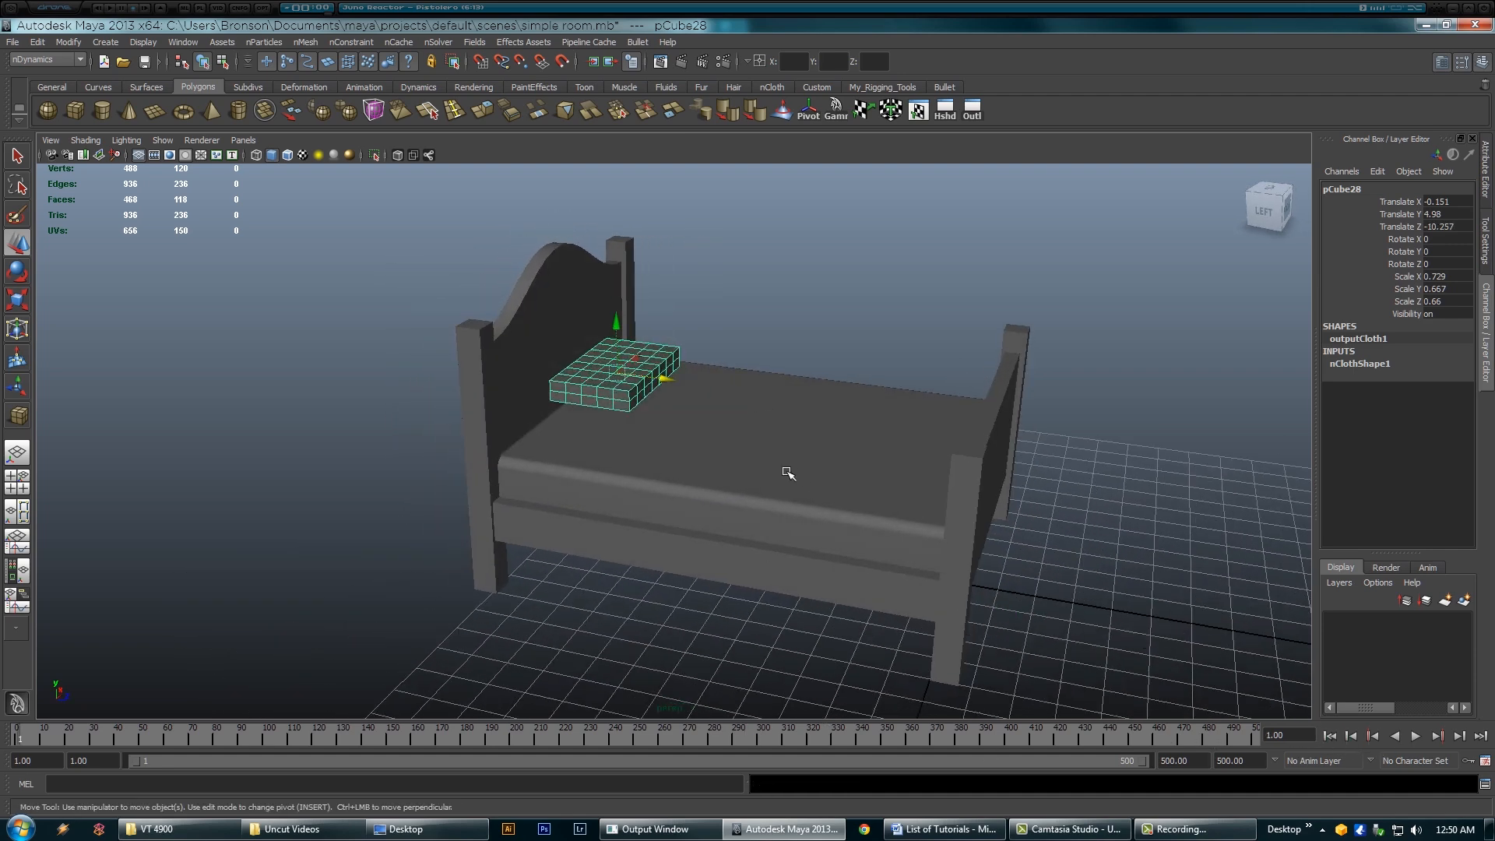
left_click_drag(668, 390, 1212, 467)
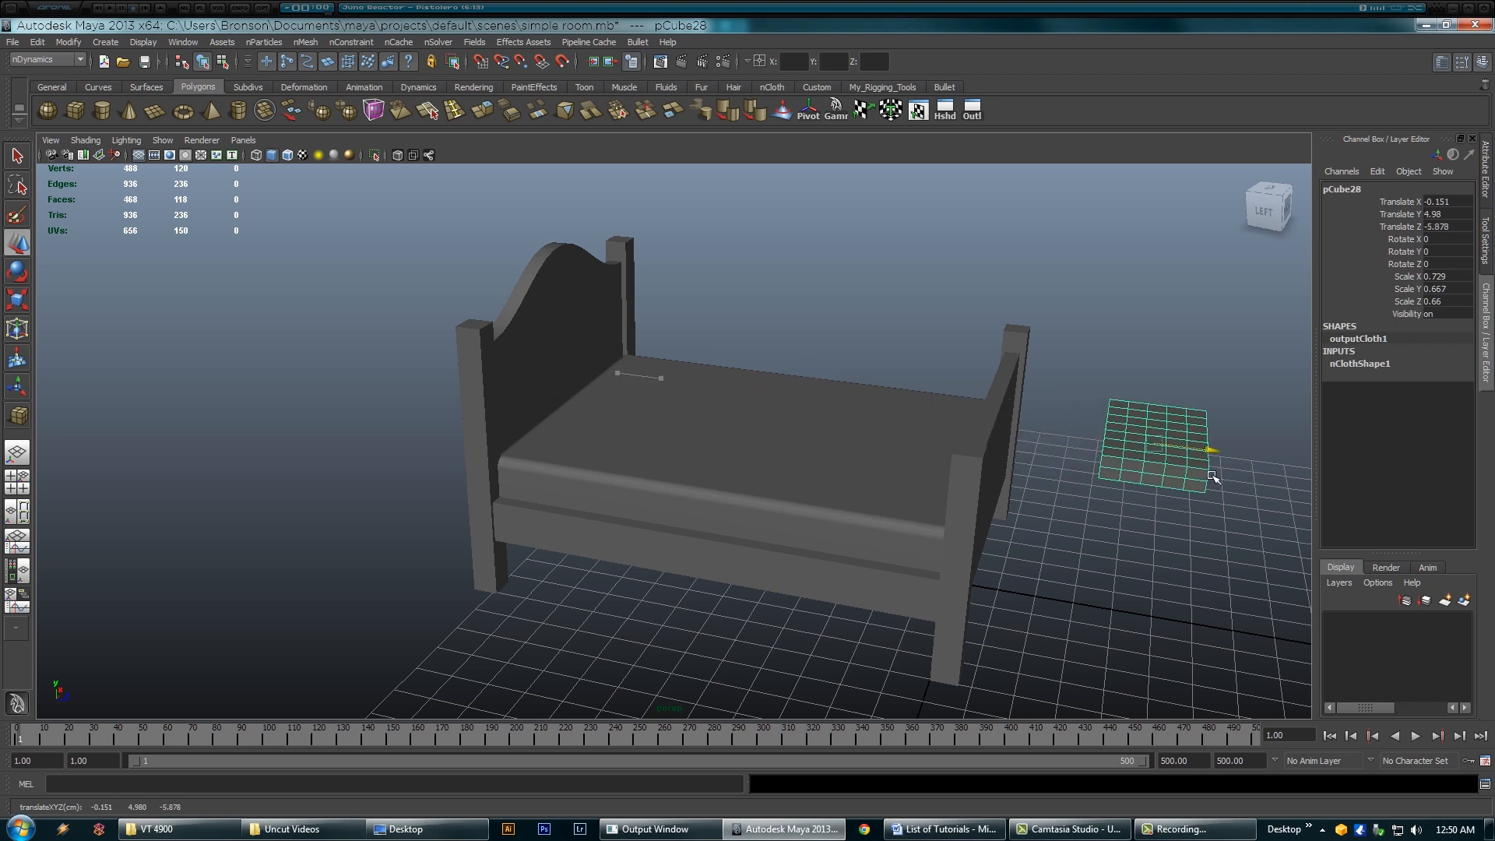
middle_click_drag(1212, 467, 865, 407, "alt")
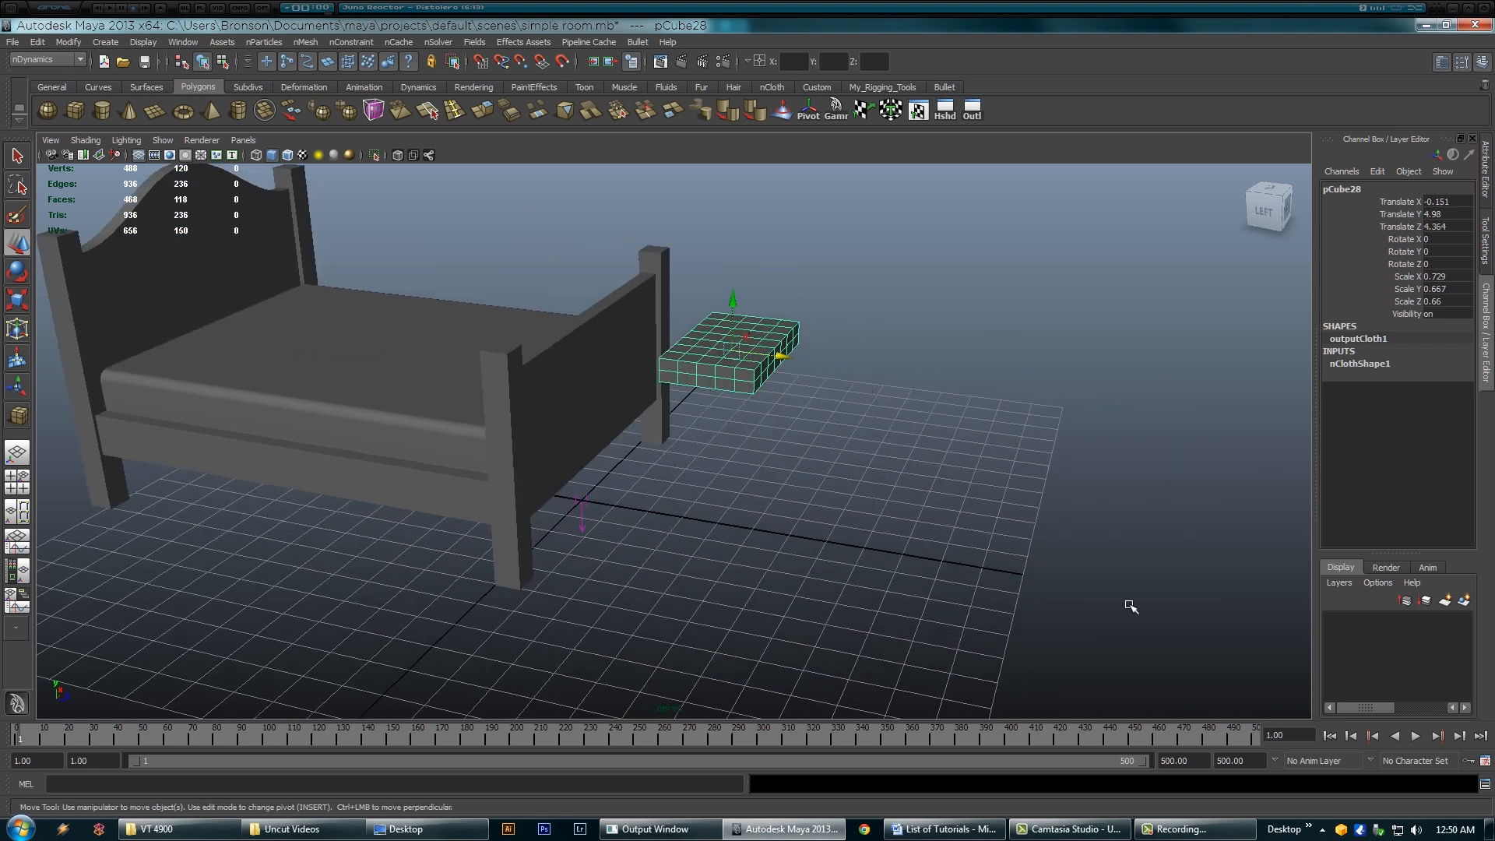
Step: Play the cloth simulation to watch the box fall, stop it and return to the first frame
left_click(1416, 736)
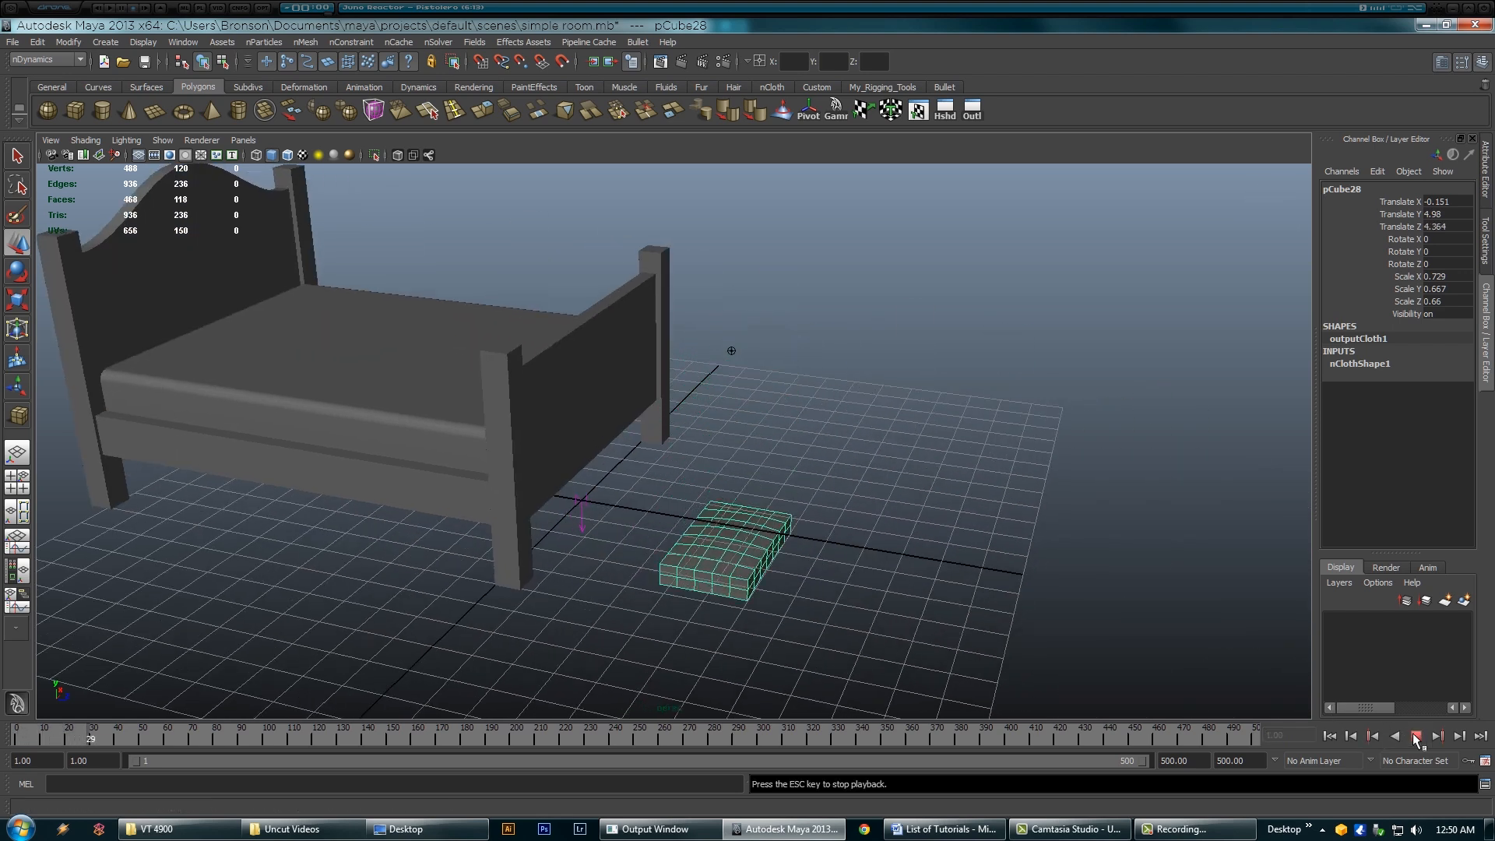
left_click(1416, 736)
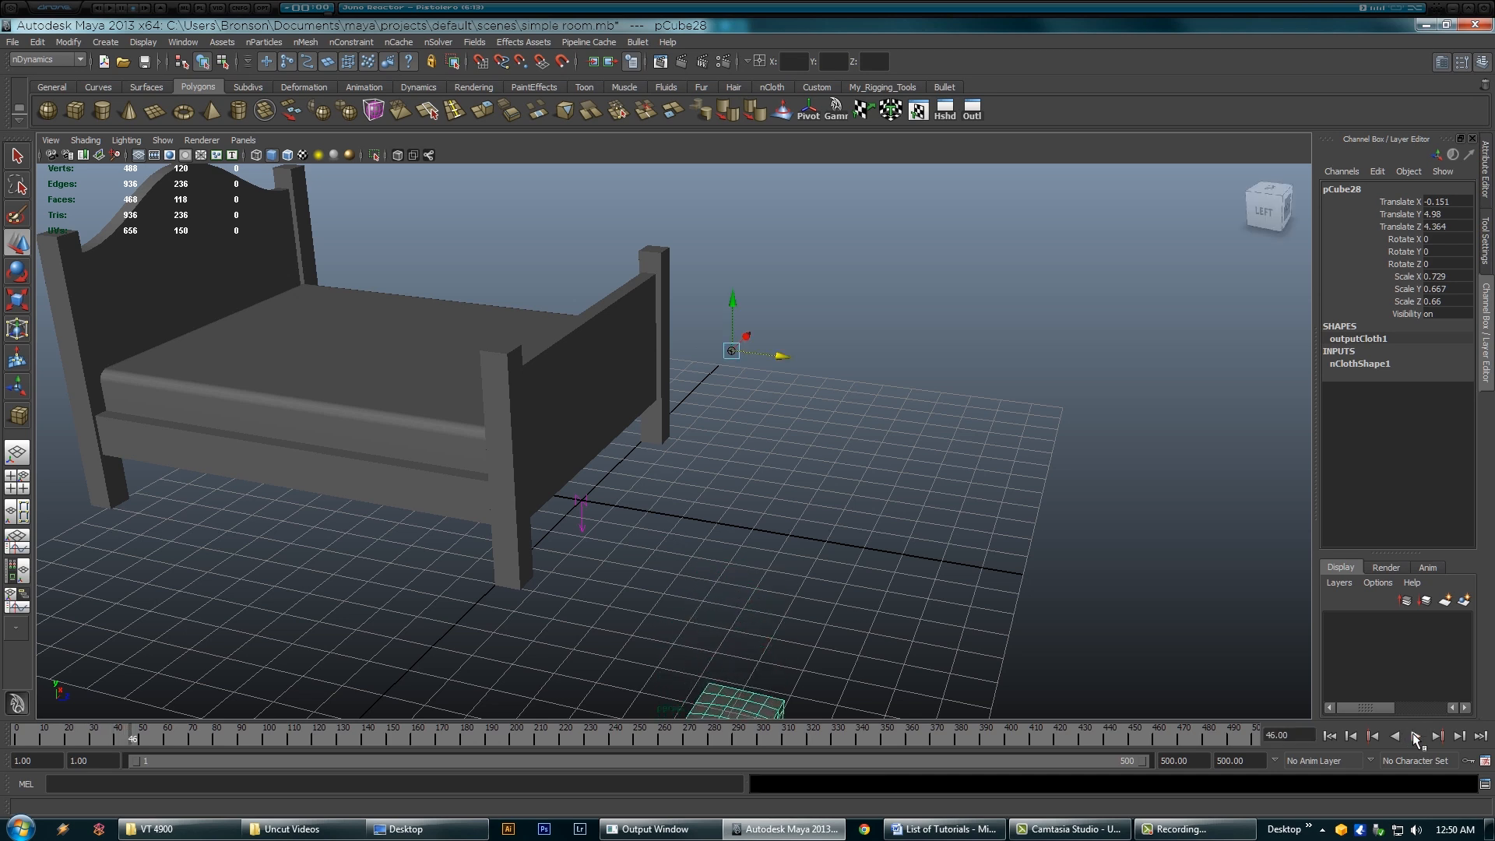
left_click(1330, 737)
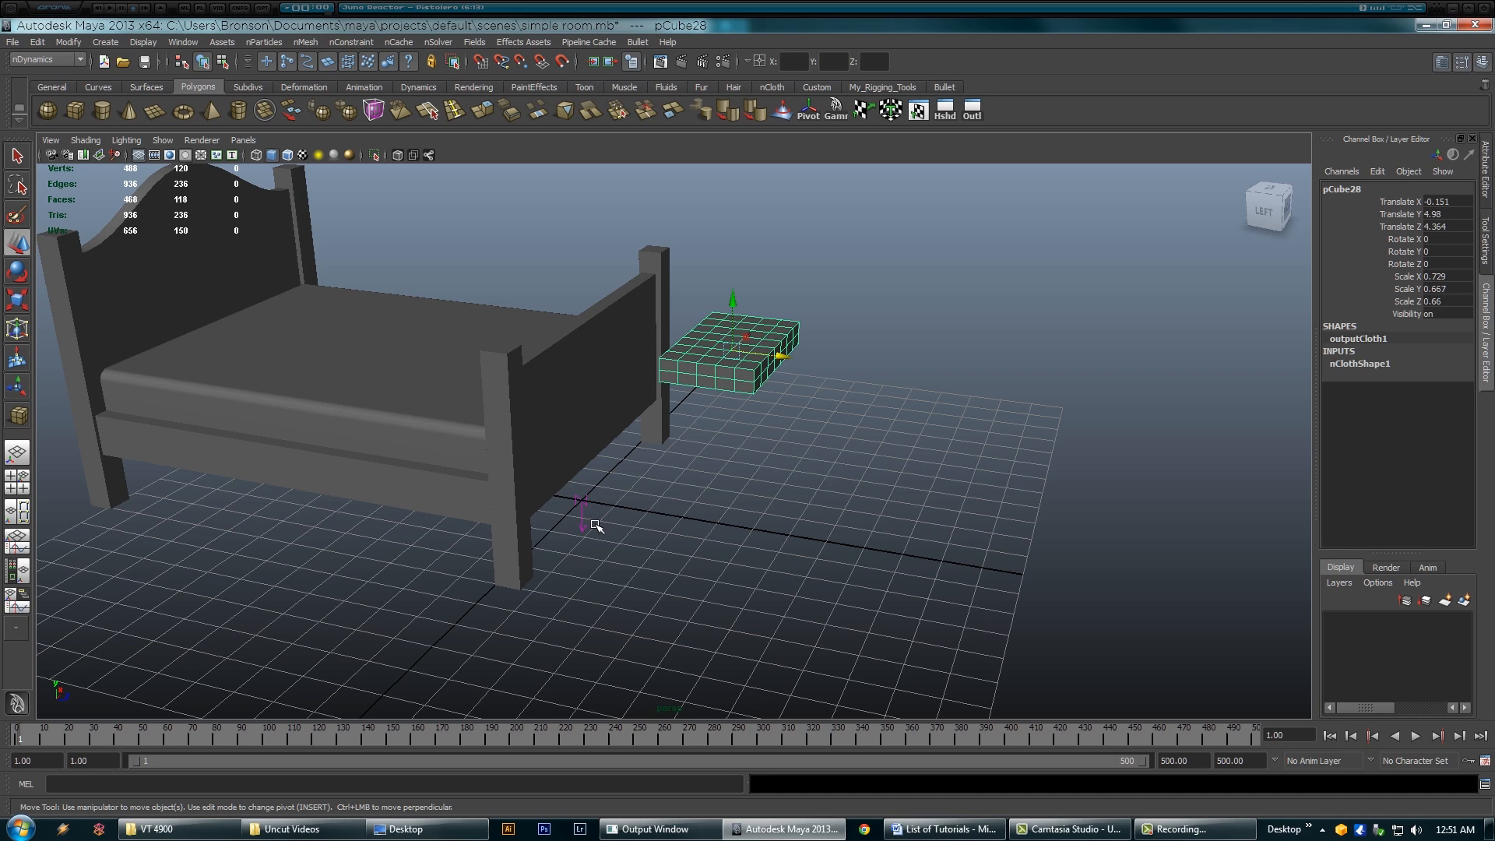
Step: Select all the bed parts, including the mattress but not the cloth box, and make them passive colliders
scroll(514, 464, "down", 3)
left_click_drag(517, 460, 503, 453, "alt")
left_click_drag(676, 229, 178, 415)
left_click_drag(326, 435, 305, 456, "alt")
right_click_drag(317, 457, 472, 480, "alt")
middle_click_drag(472, 481, 489, 496, "alt")
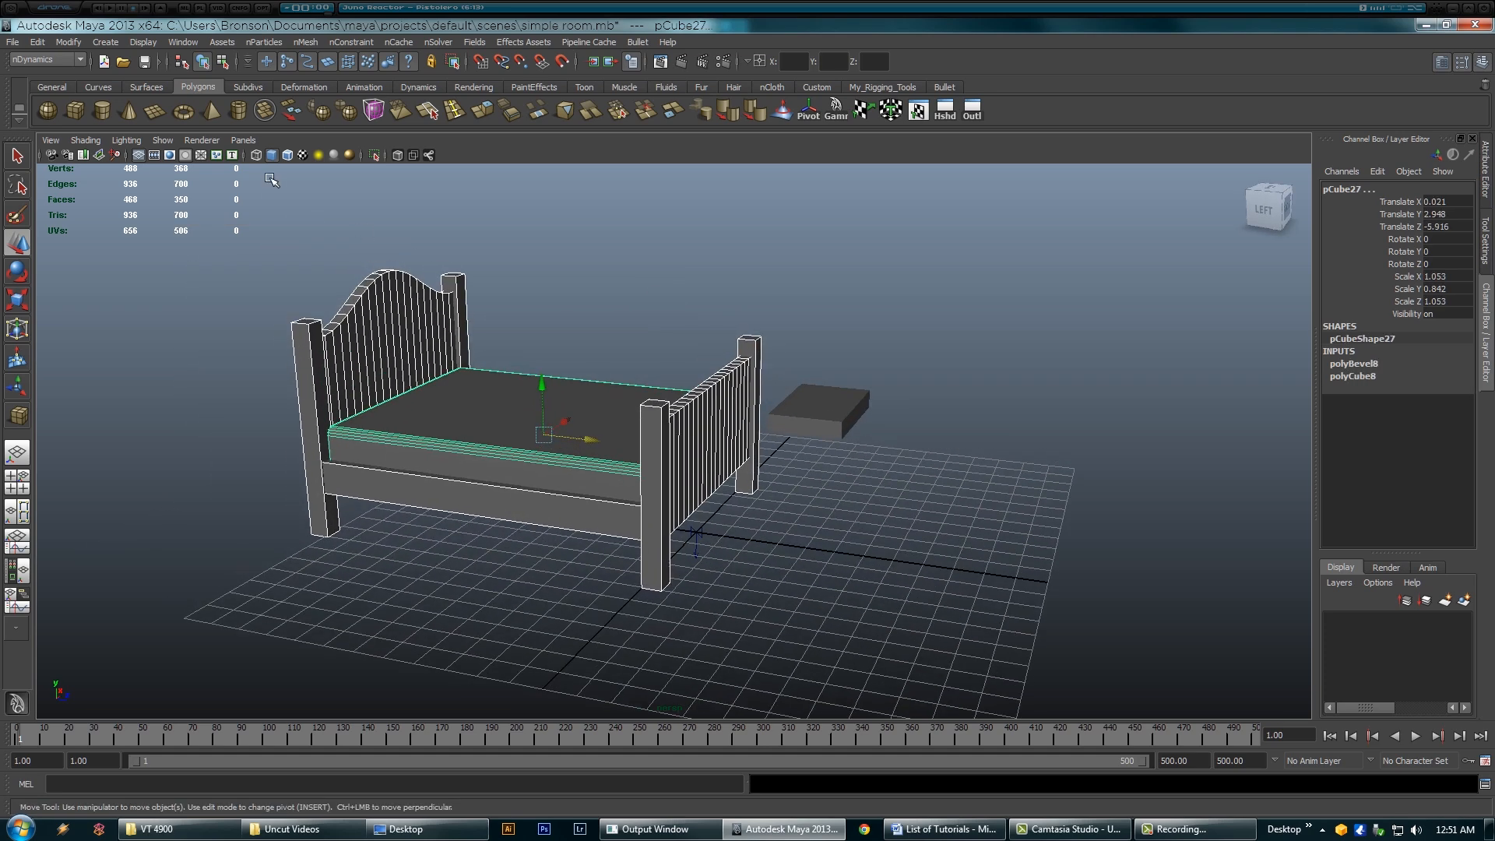
left_click(306, 42)
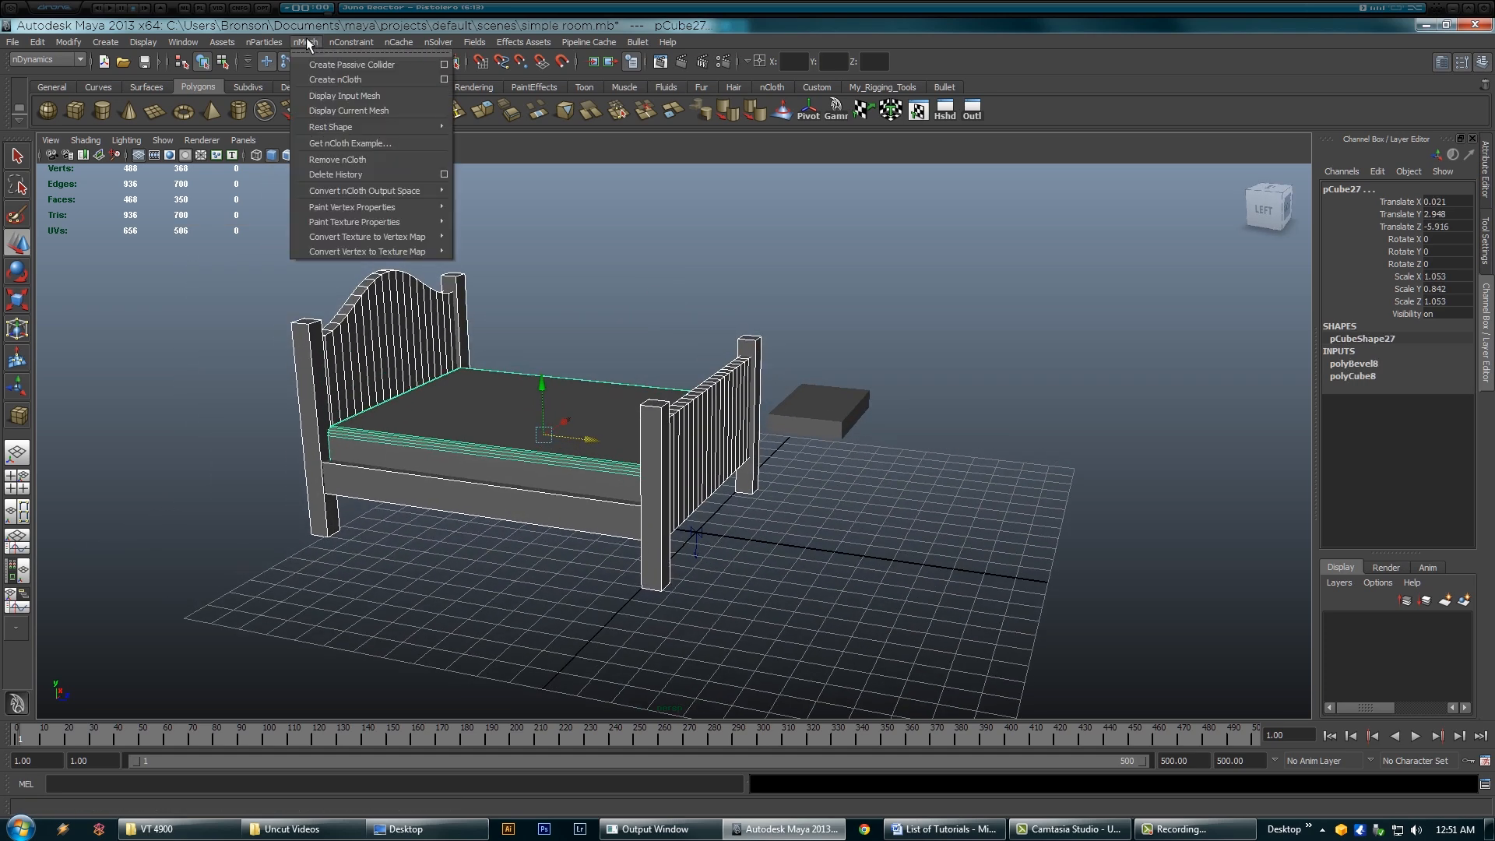
left_click(335, 64)
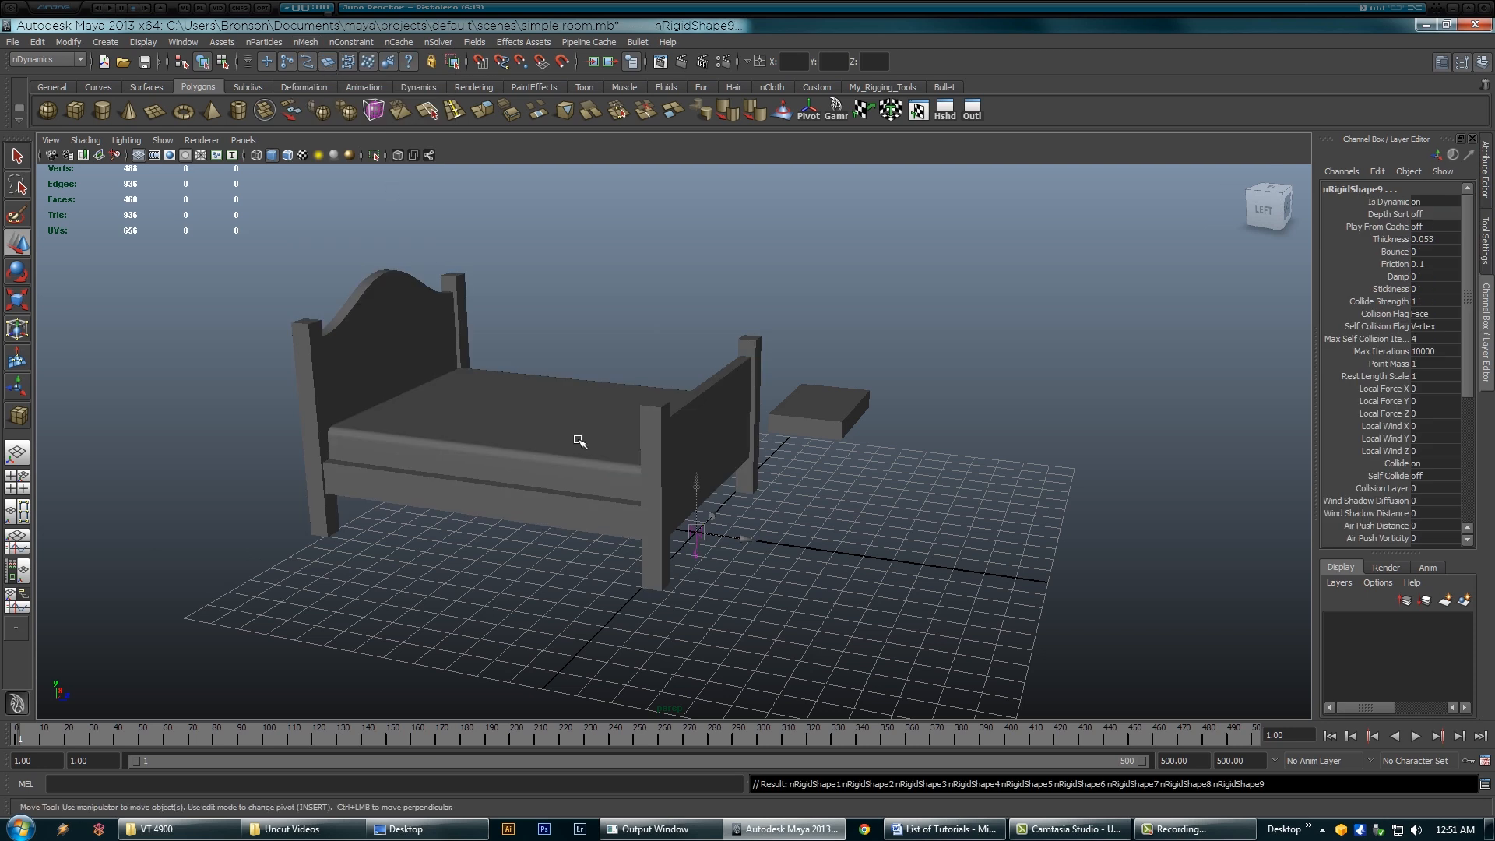
Step: Move the cloth box back above the mattress beside the headboard, to about Z -10.45
left_click_drag(618, 450, 704, 440, "alt")
left_click(853, 419)
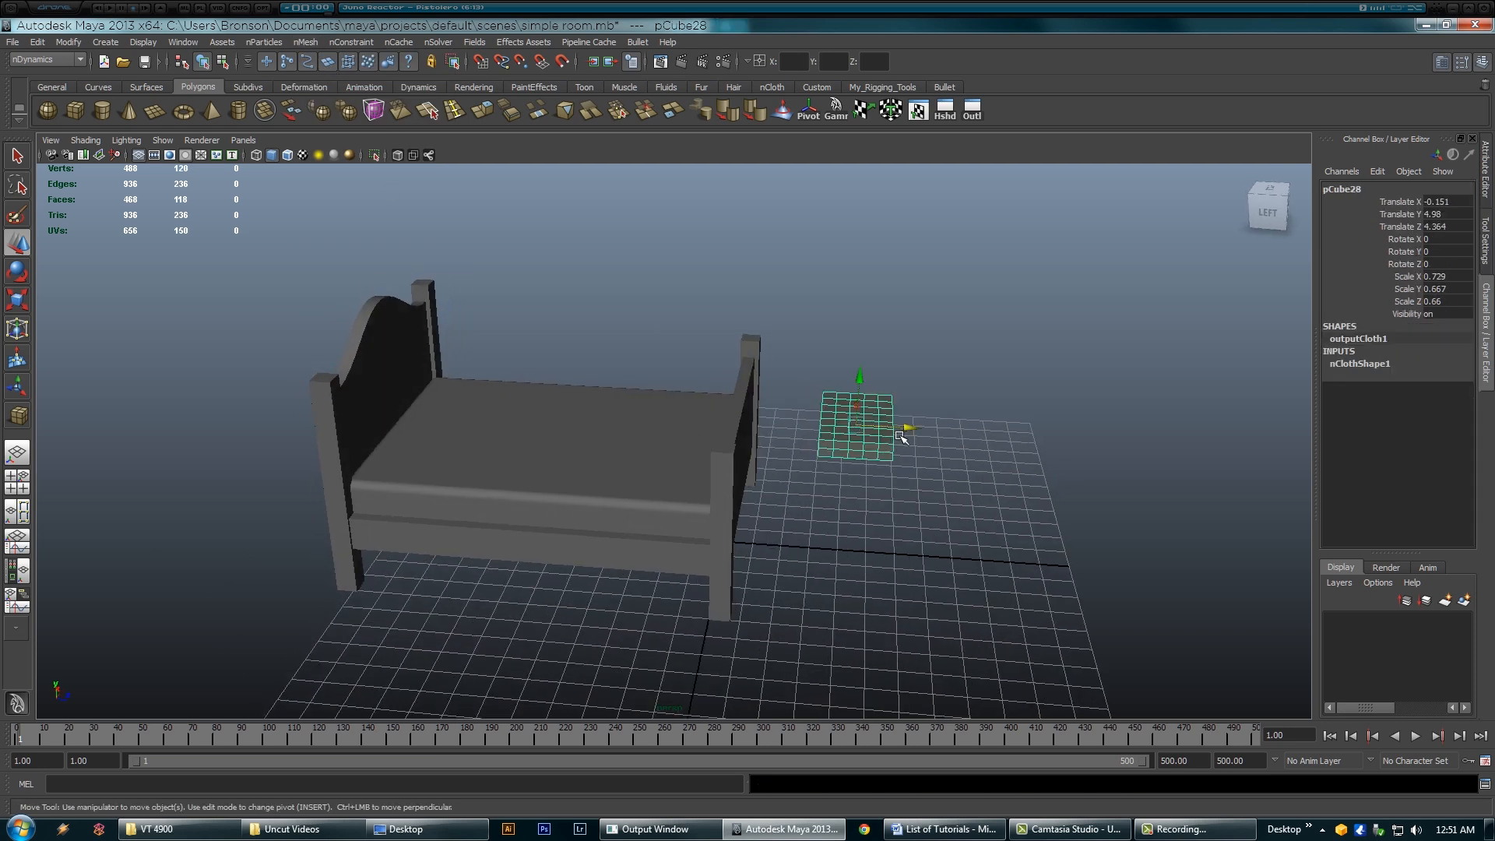
left_click_drag(901, 428, 488, 412)
left_click_drag(481, 492, 454, 462, "alt")
middle_click_drag(454, 461, 526, 542, "alt")
right_click_drag(525, 543, 558, 514, "alt")
left_click_drag(558, 514, 1005, 651, "alt")
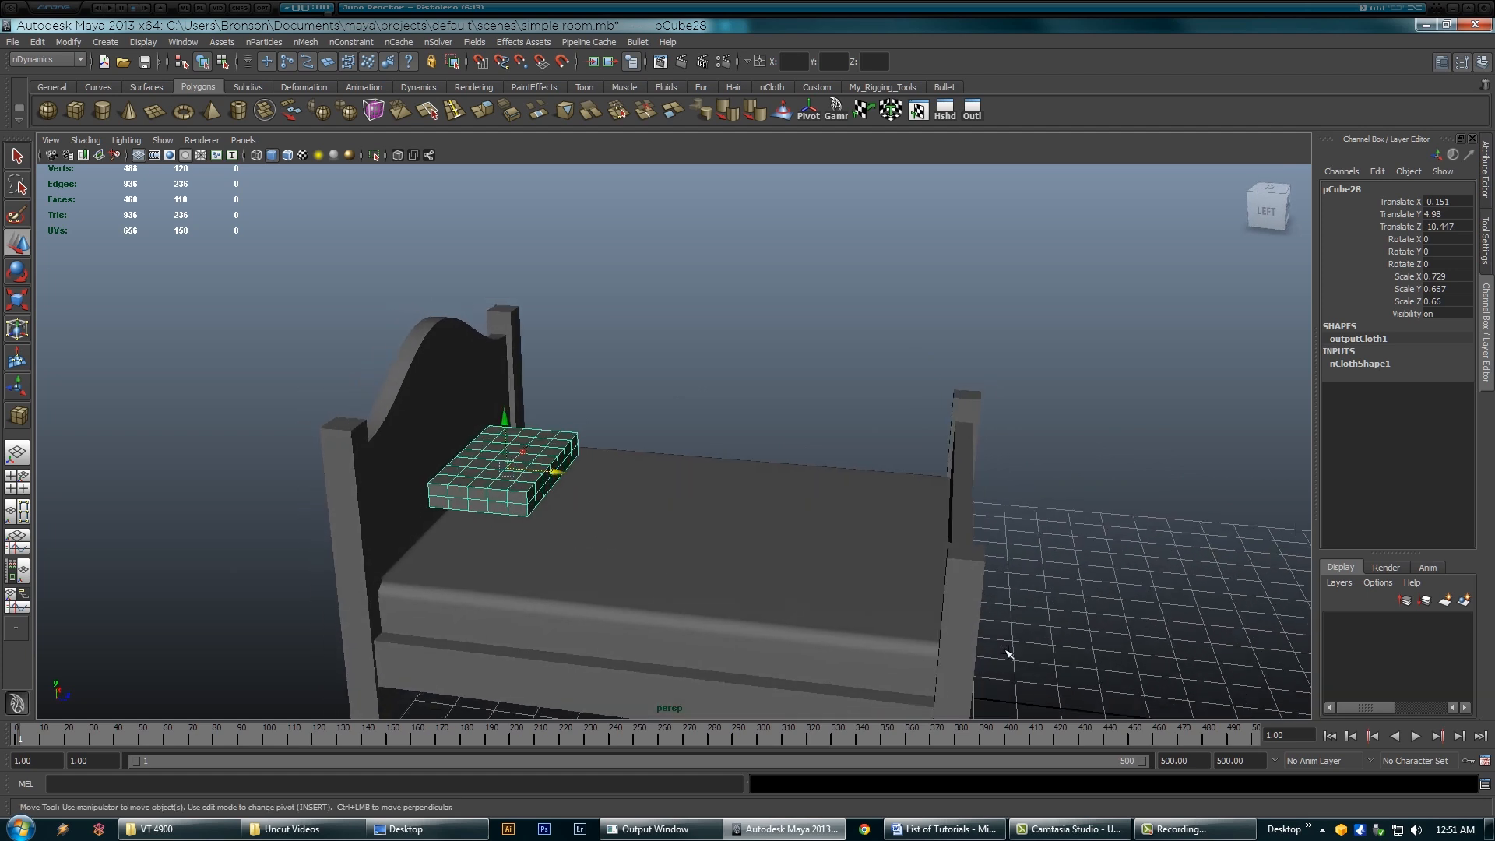
Step: Play the simulation twice from the first frame, examine how the cloth box rests on the mattress, and return to the first frame
left_click(1416, 737)
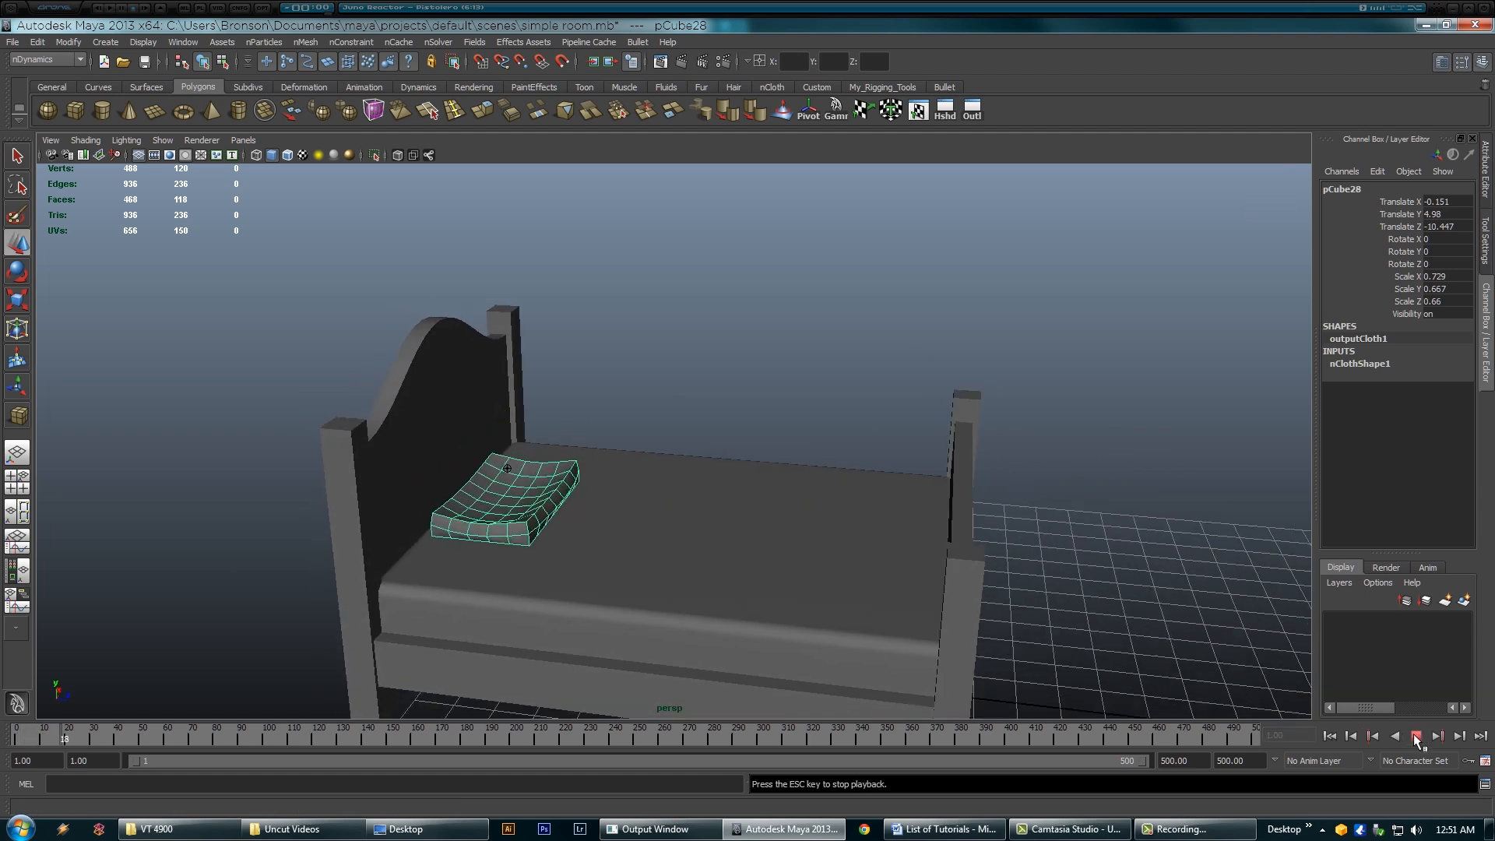
left_click(1416, 737)
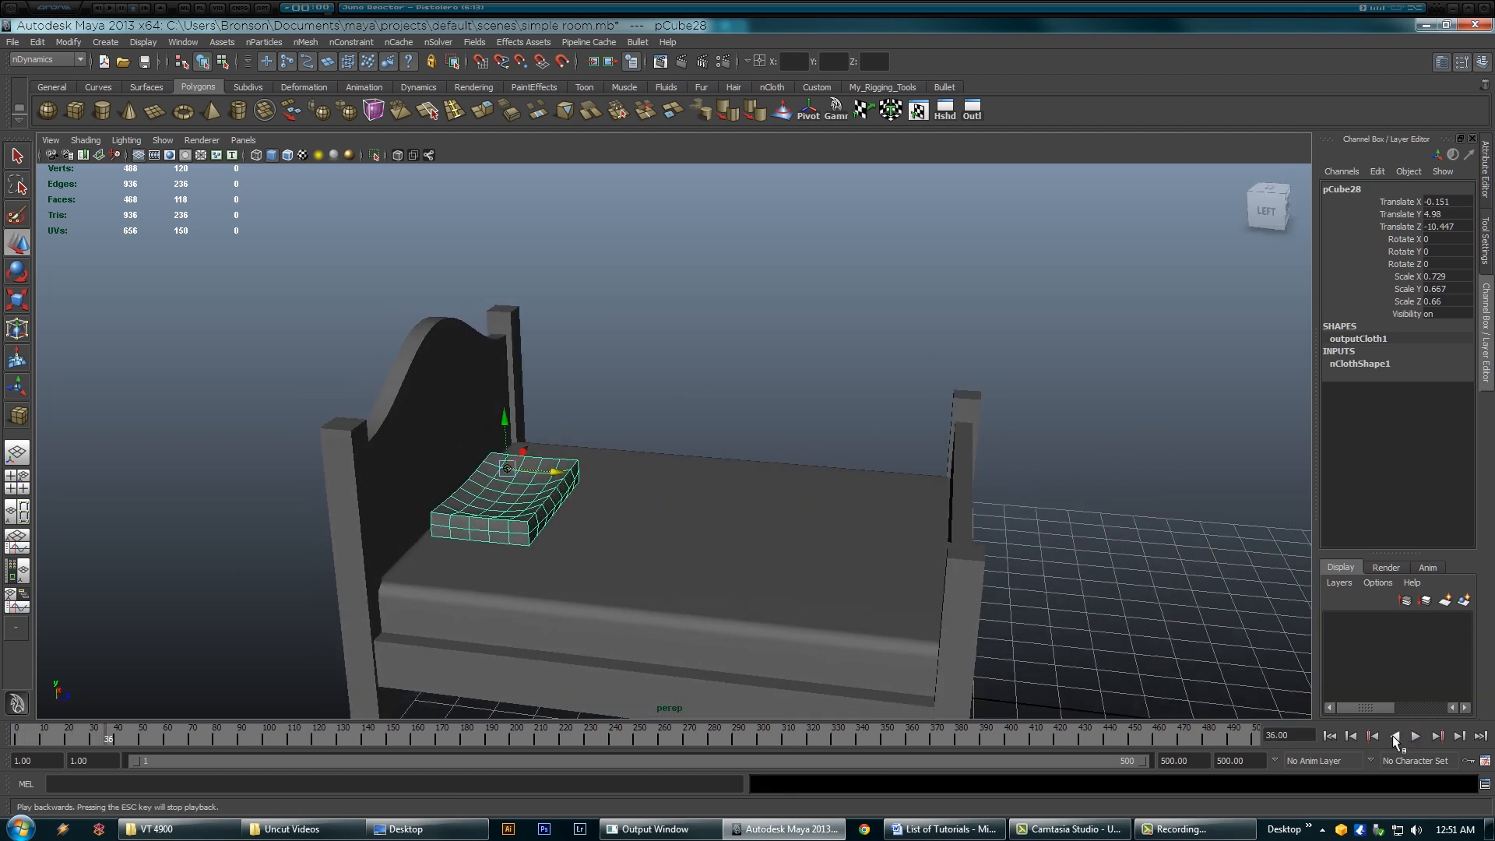
left_click(1330, 735)
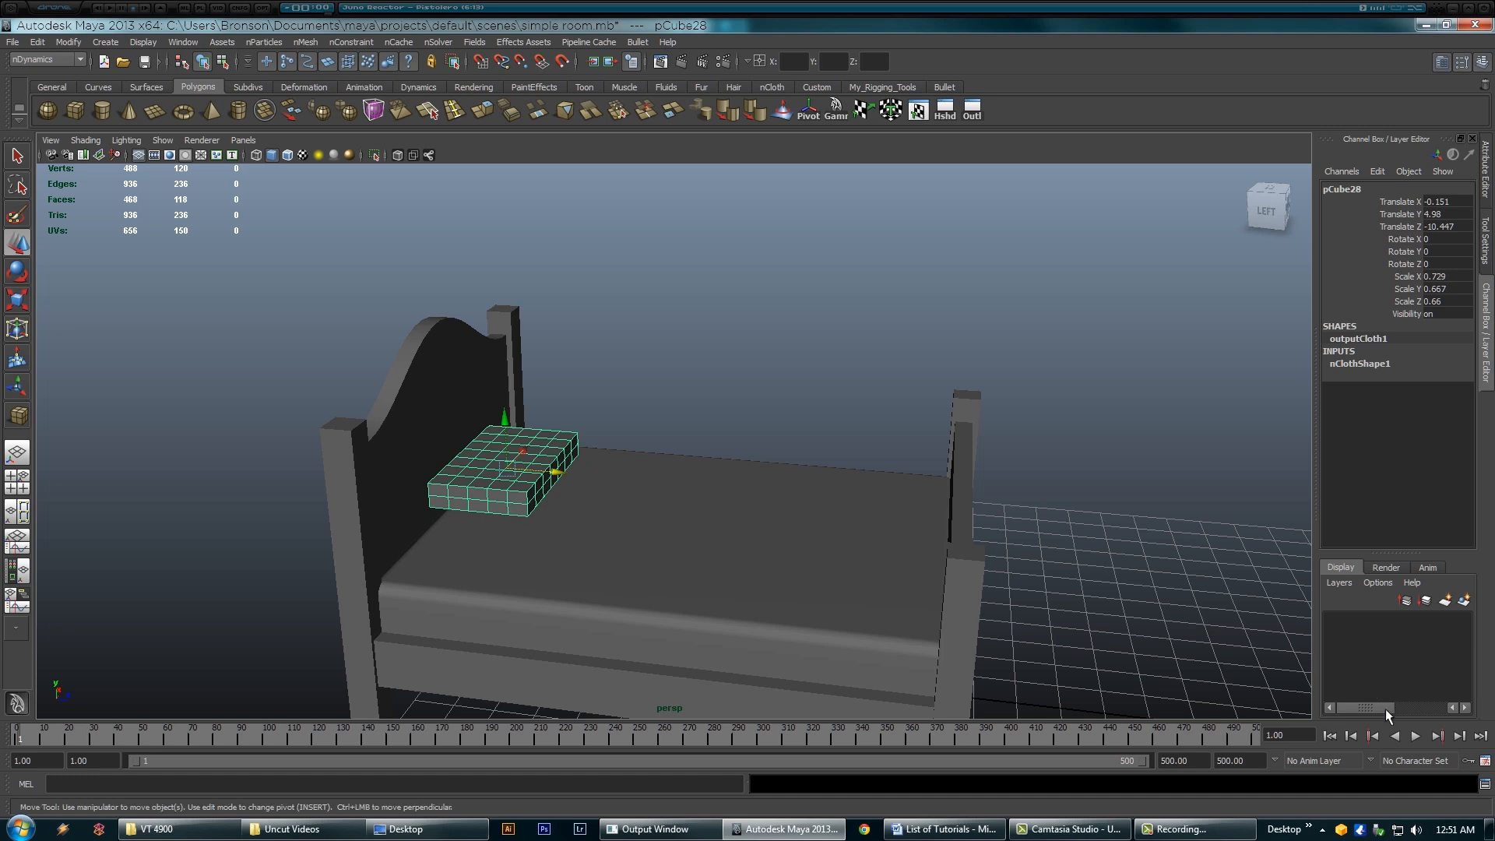
left_click(1416, 736)
left_click(1416, 737)
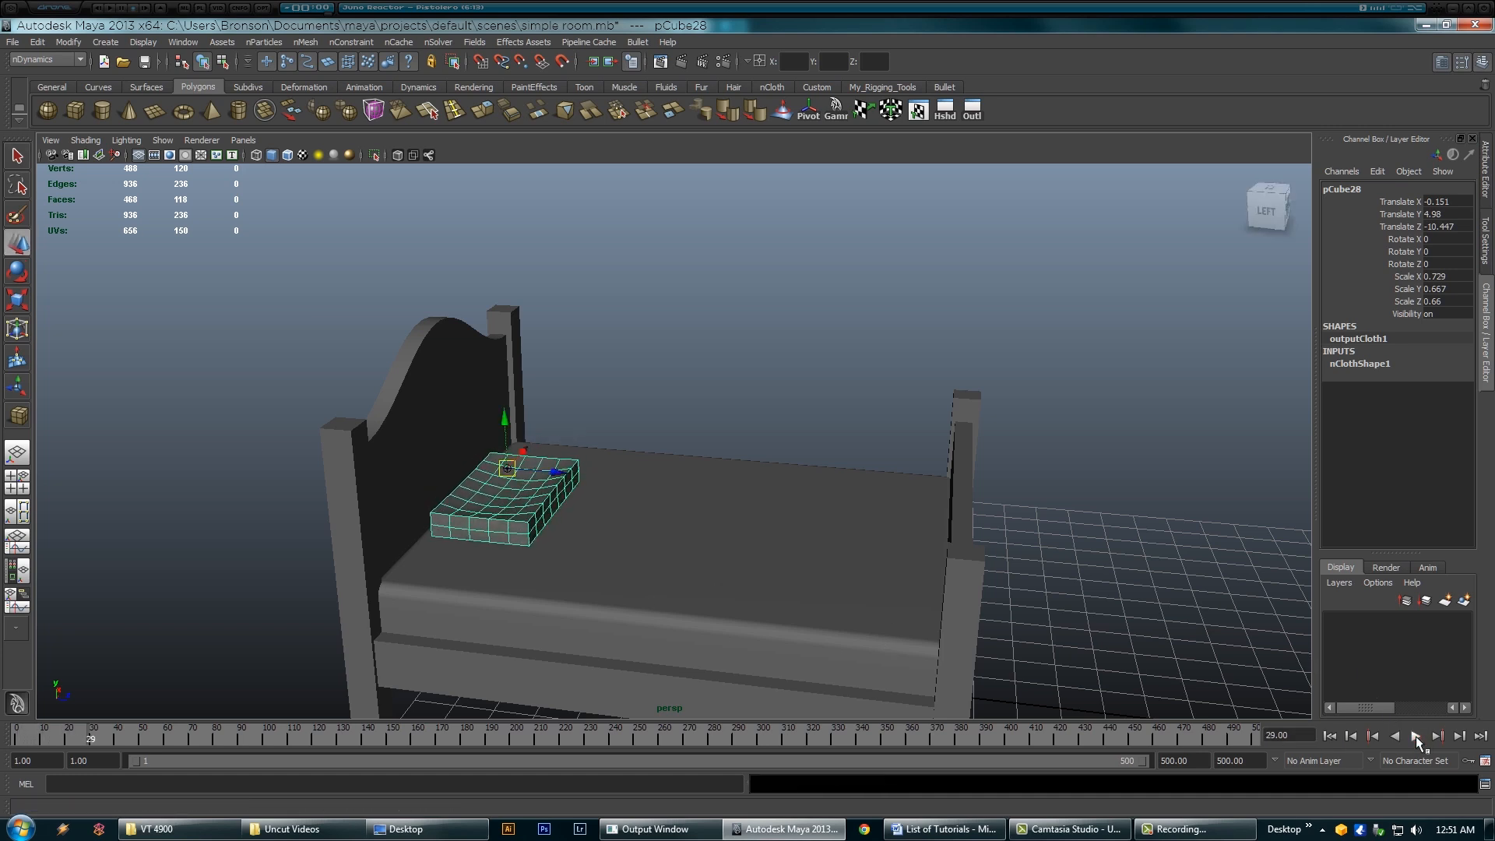
left_click_drag(532, 543, 452, 564, "alt")
mouse_move(552, 539)
left_mouse_down("alt")
mouse_move(535, 544)
mouse_move(546, 505)
mouse_move(526, 475)
mouse_move(533, 536)
left_mouse_up("alt")
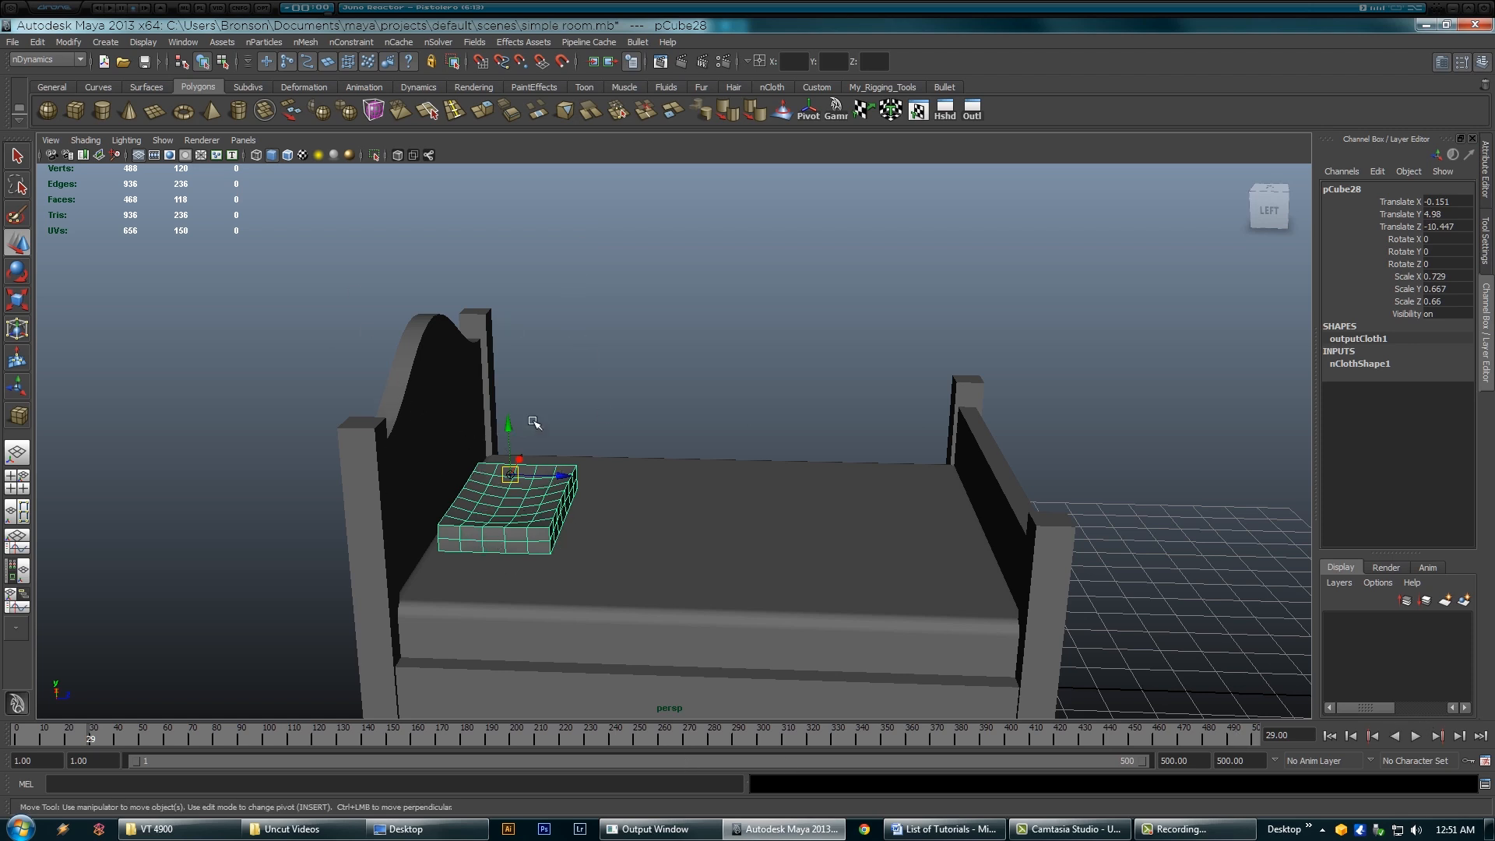
mouse_move(545, 462)
left_mouse_down("alt")
mouse_move(631, 477)
mouse_move(558, 485)
mouse_move(530, 460)
left_mouse_up("alt")
left_click_drag(605, 516, 751, 536, "alt")
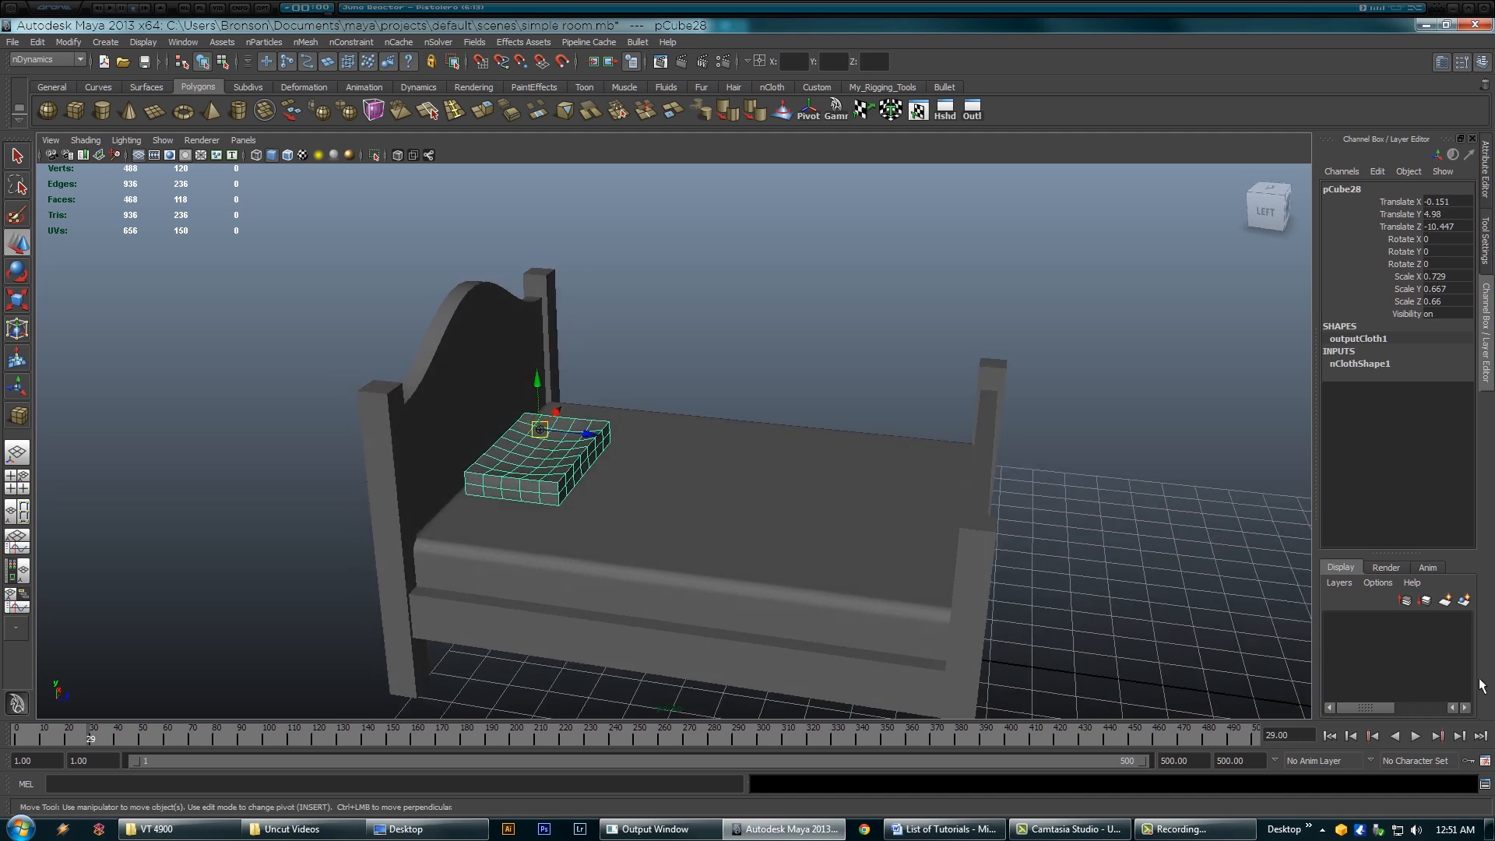
left_click(1331, 737)
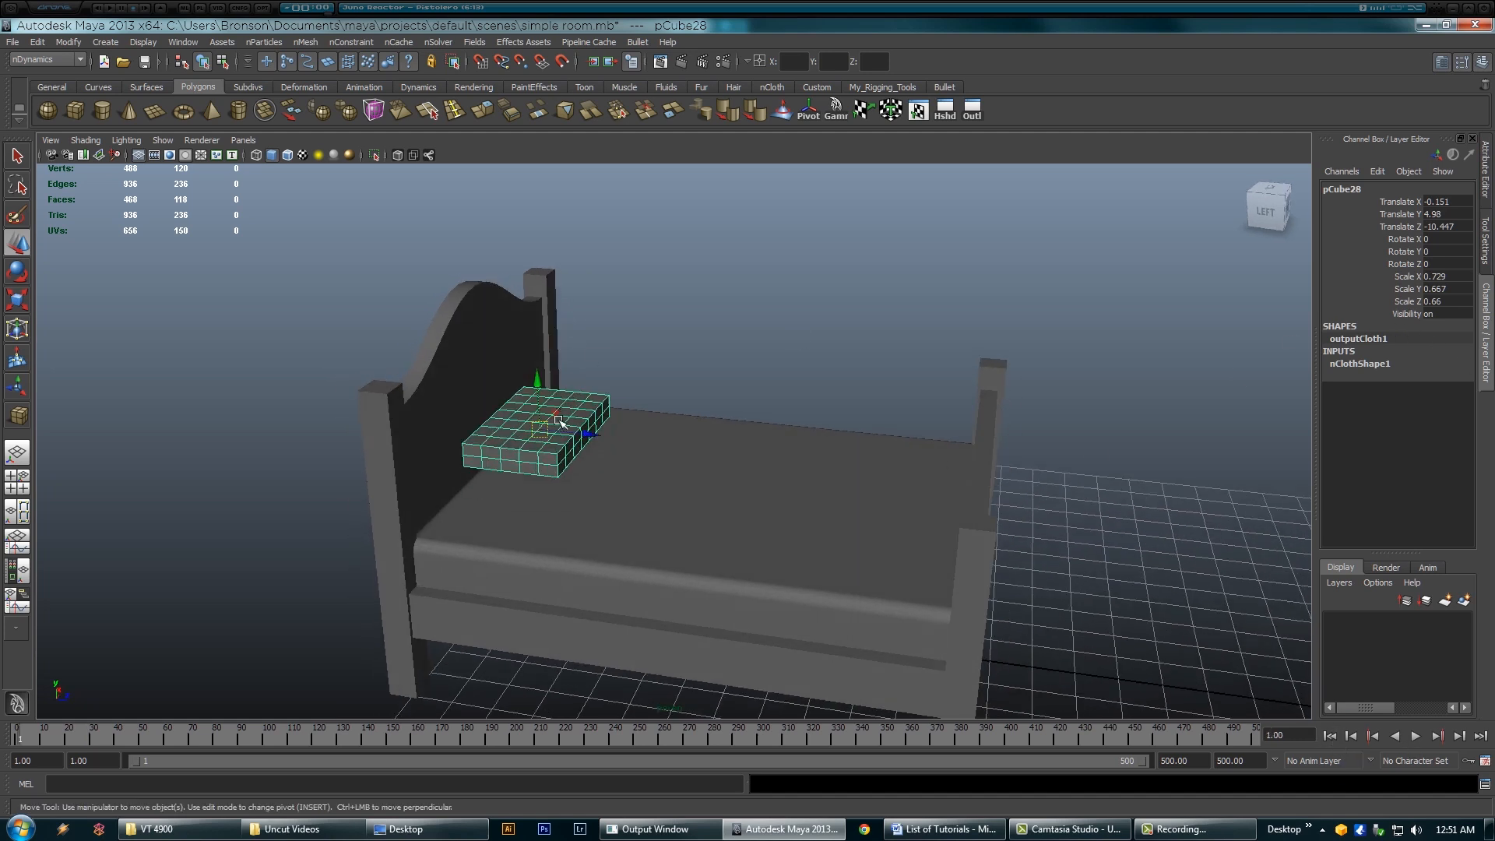
Step: Set the thickness of the pillow's nClothShape1 to 0.126
left_click(1376, 366)
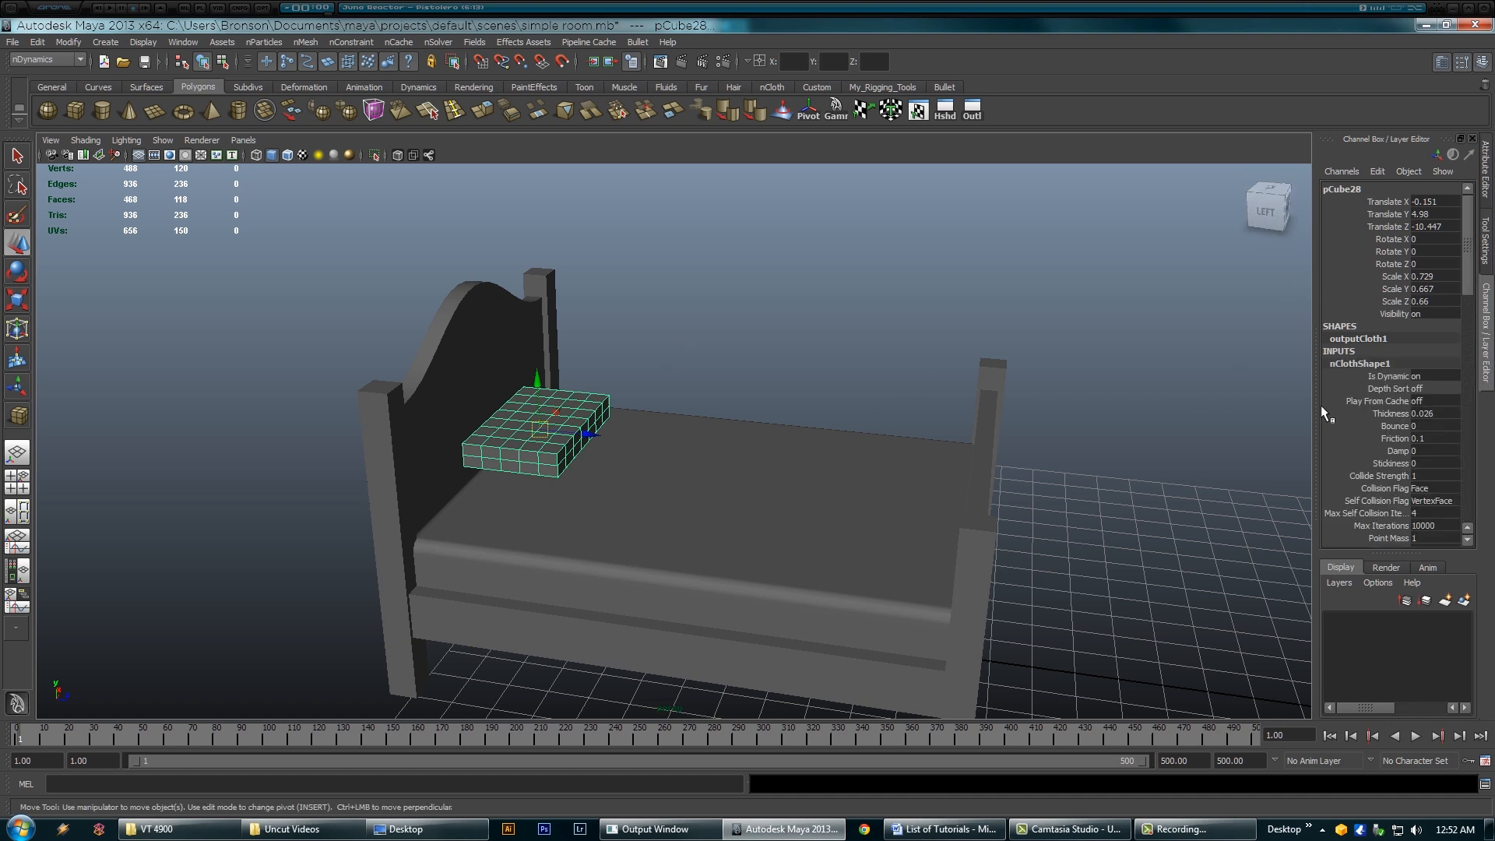
left_click(1392, 414)
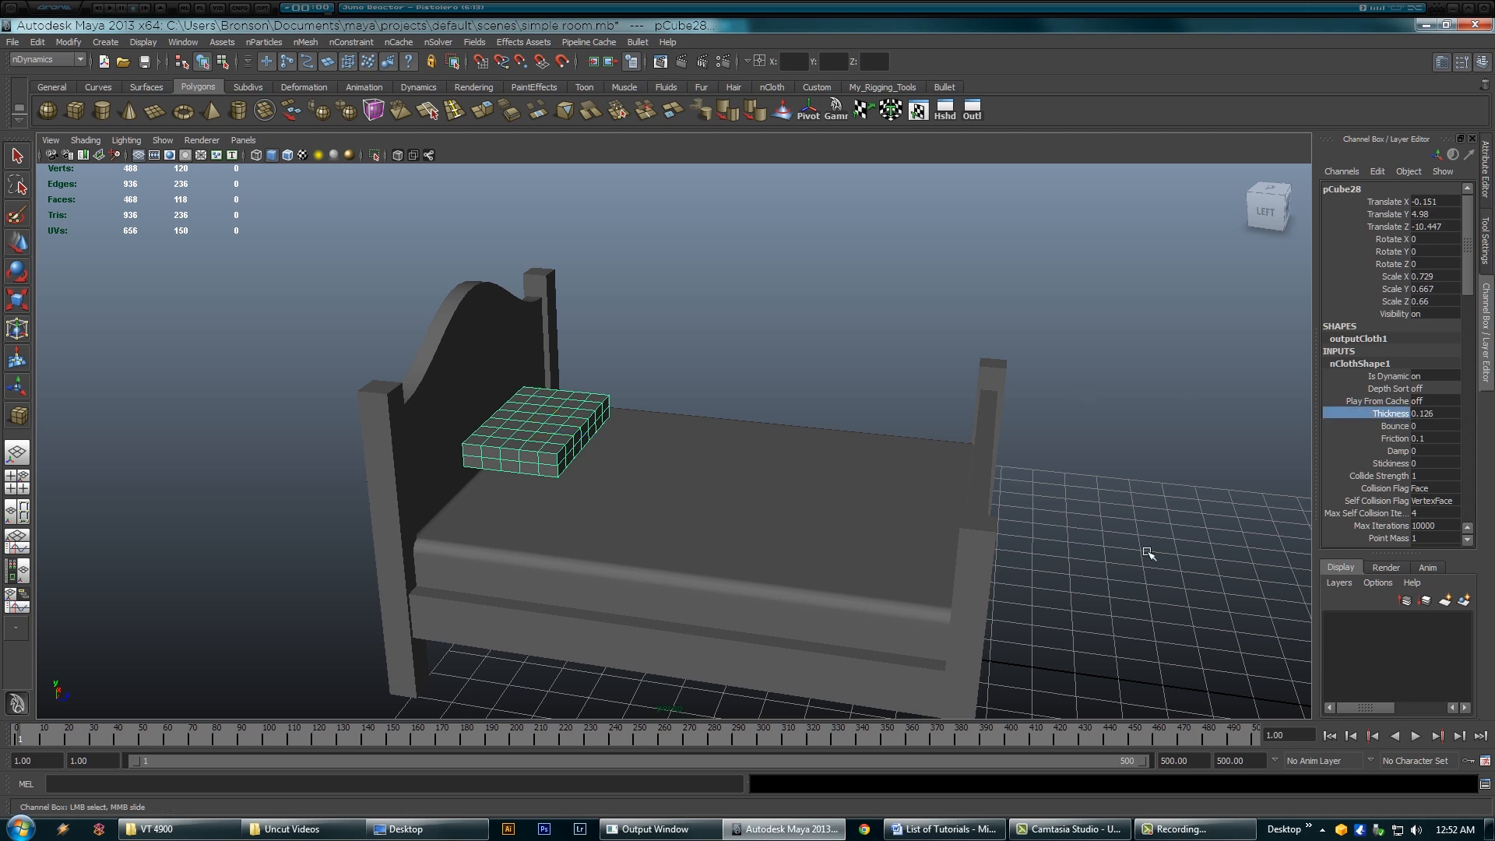
Step: Play the cloth simulation to check how the box rests on the mattress, and return to the first frame
left_click(1417, 736)
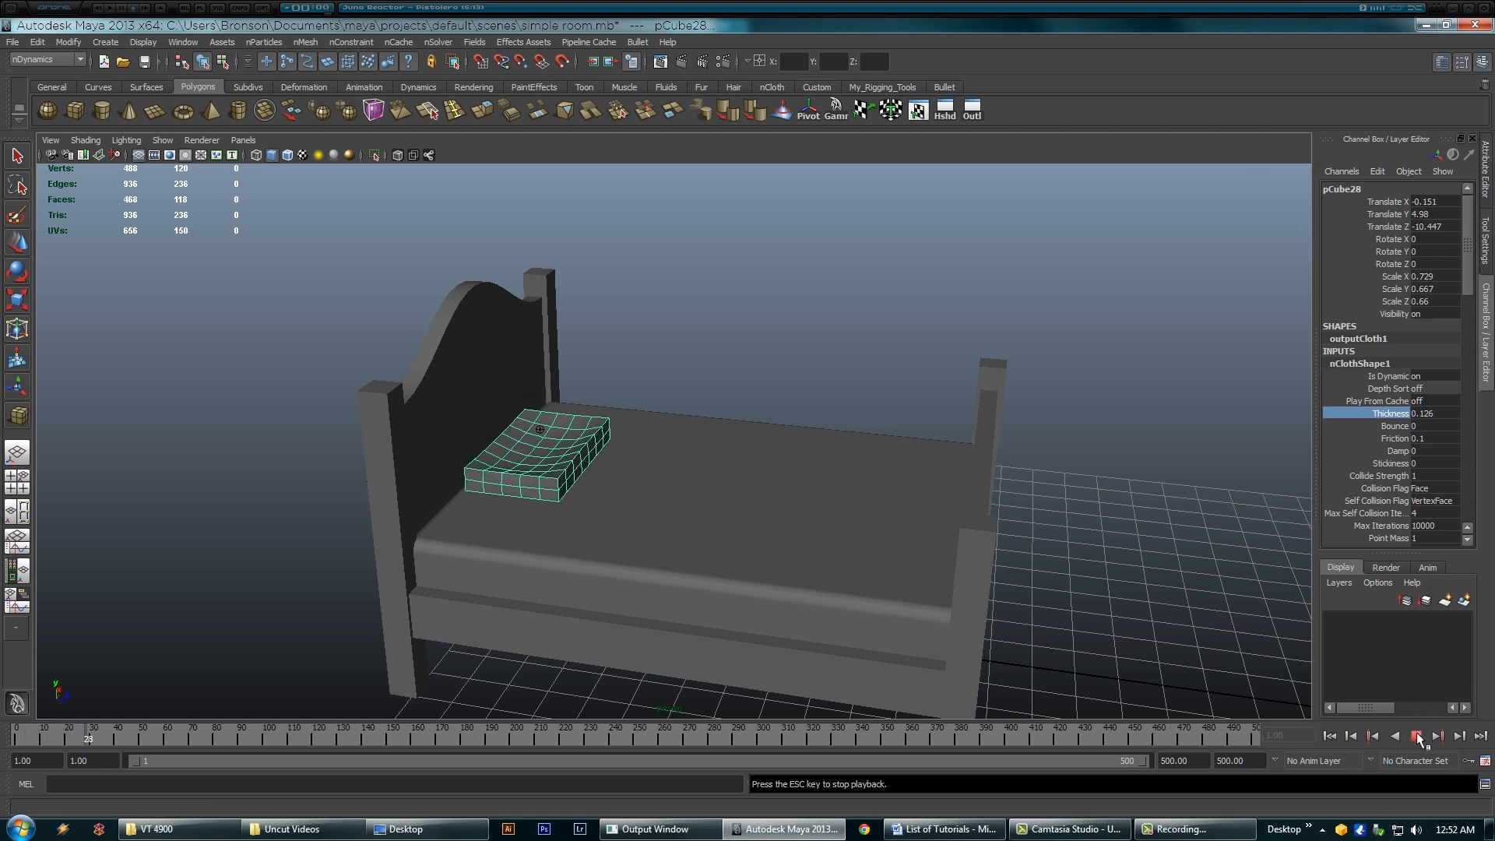
left_click(1416, 736)
left_click(1331, 736)
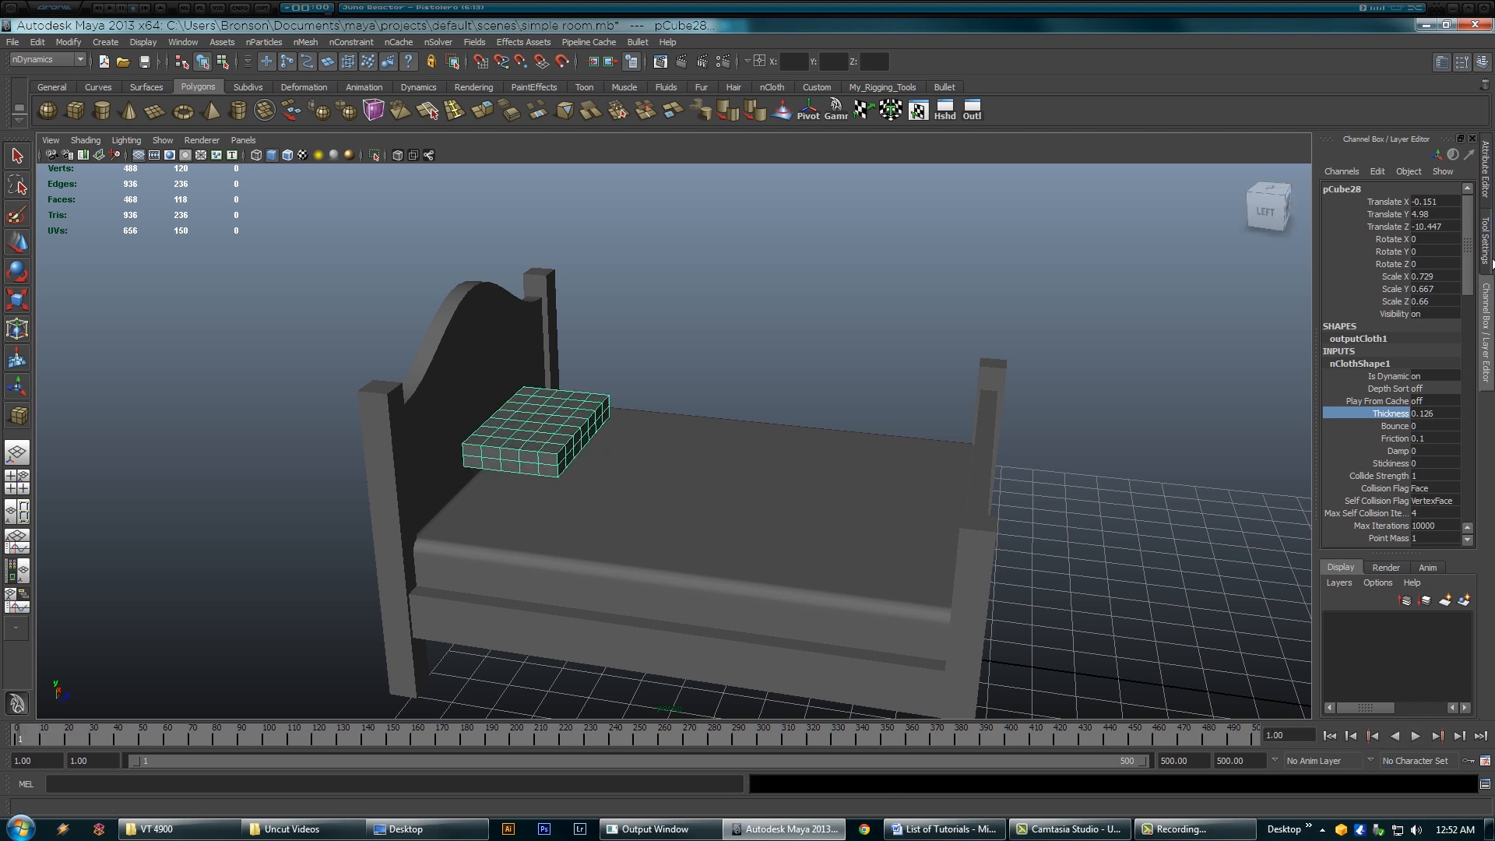
Step: Set the Pressure of nClothShape1 to 0.048, test the simulation, and return to the first frame
left_click(1486, 170)
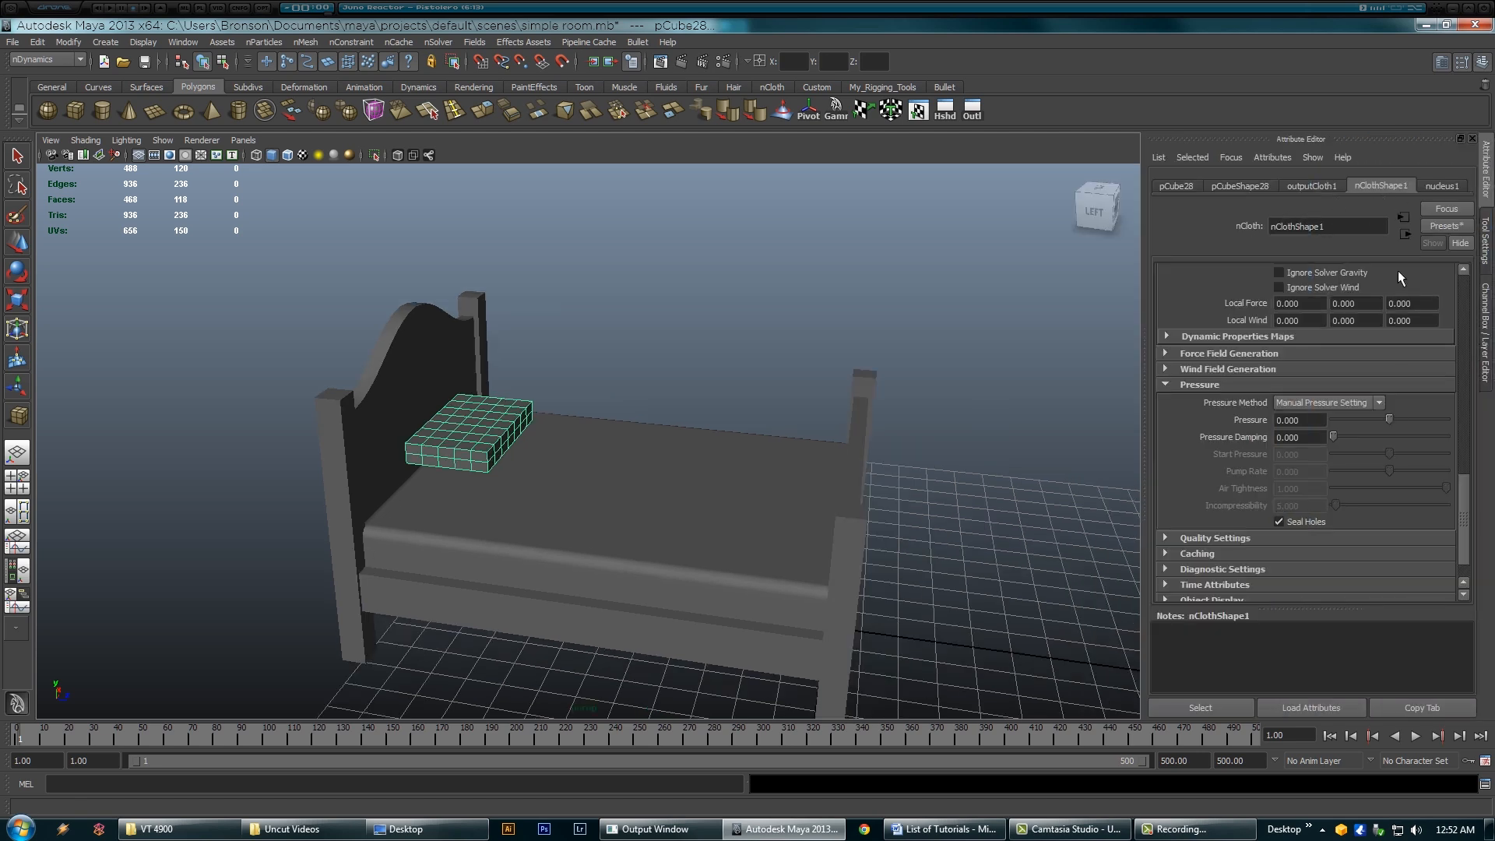
left_click_drag(1464, 523, 1465, 324)
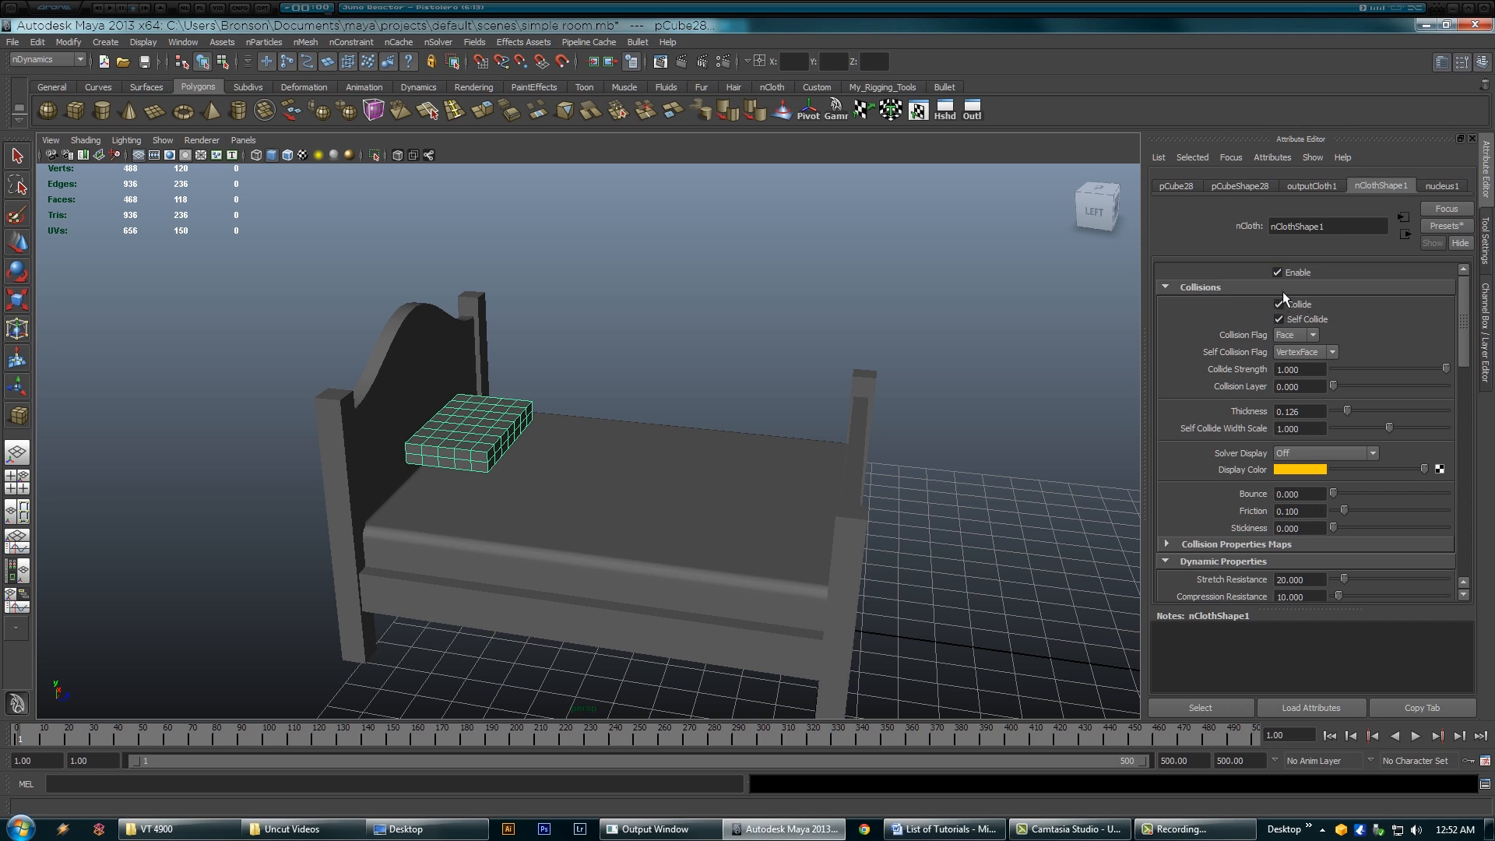
left_click(1278, 317)
left_click_drag(1464, 306, 1450, 482)
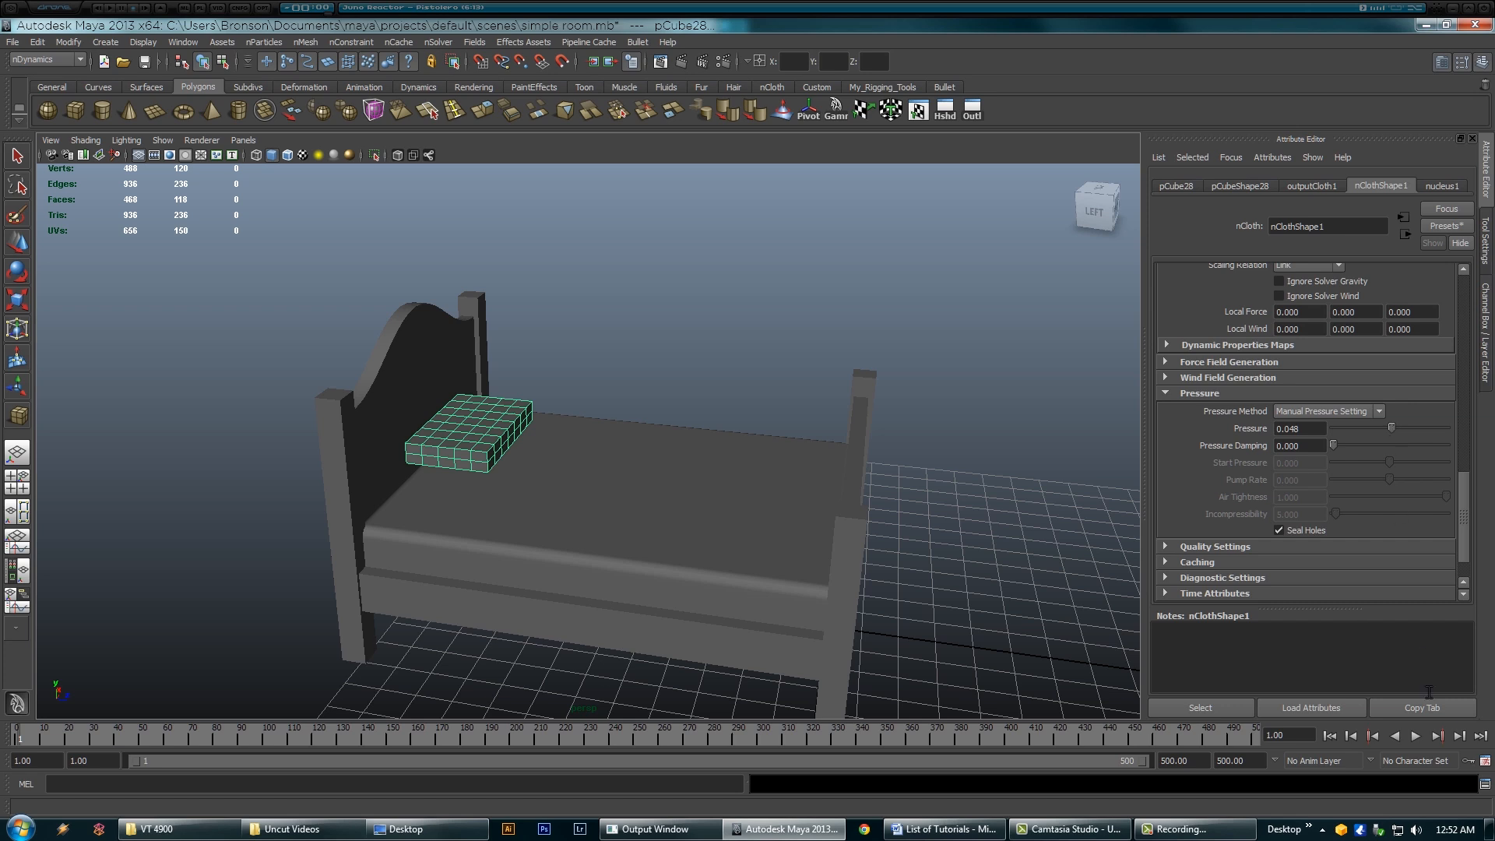
left_click(1414, 736)
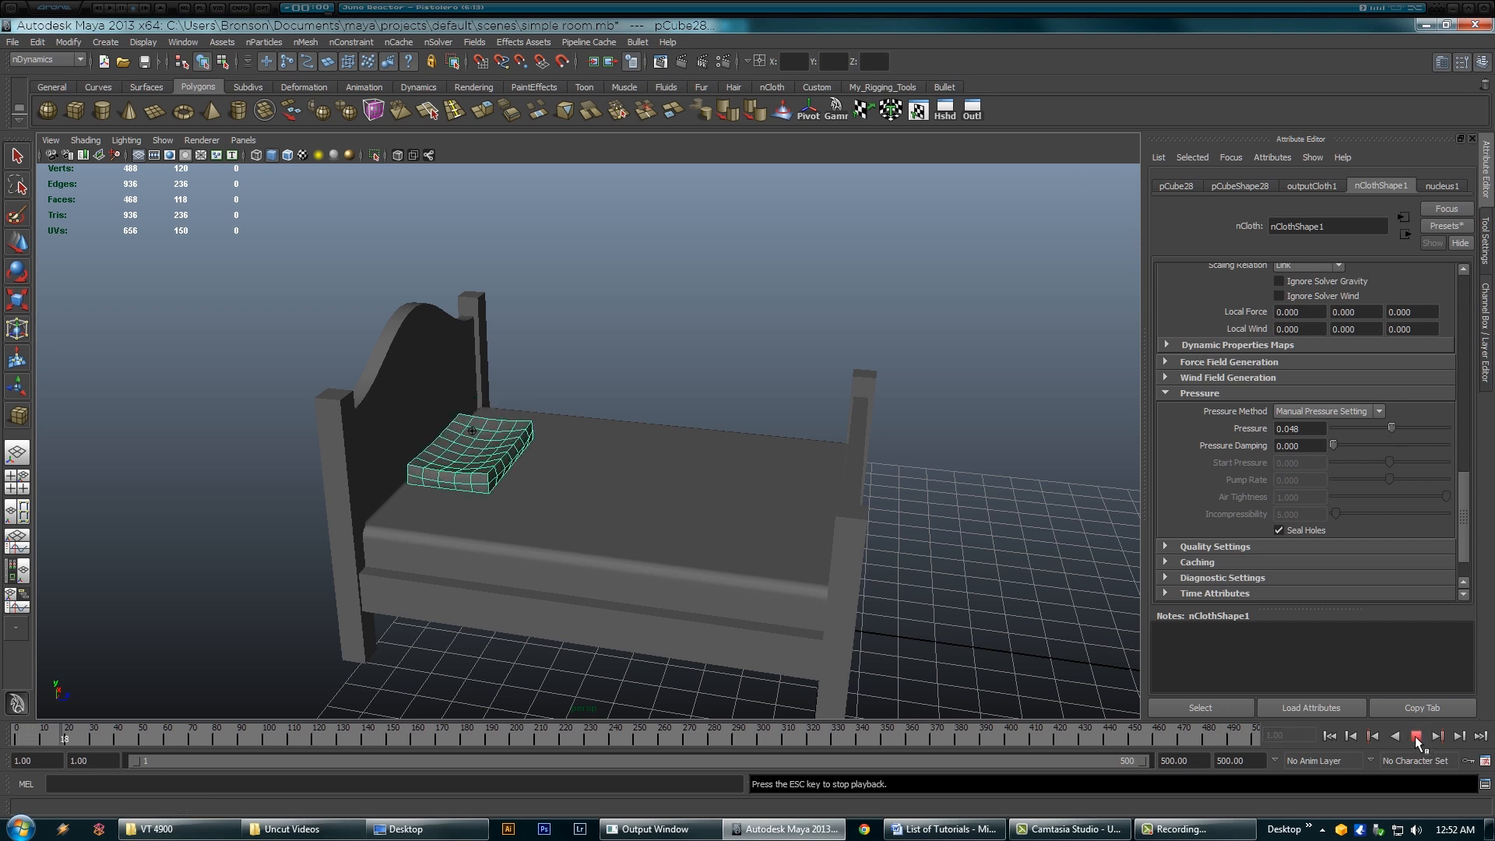
left_click(1330, 737)
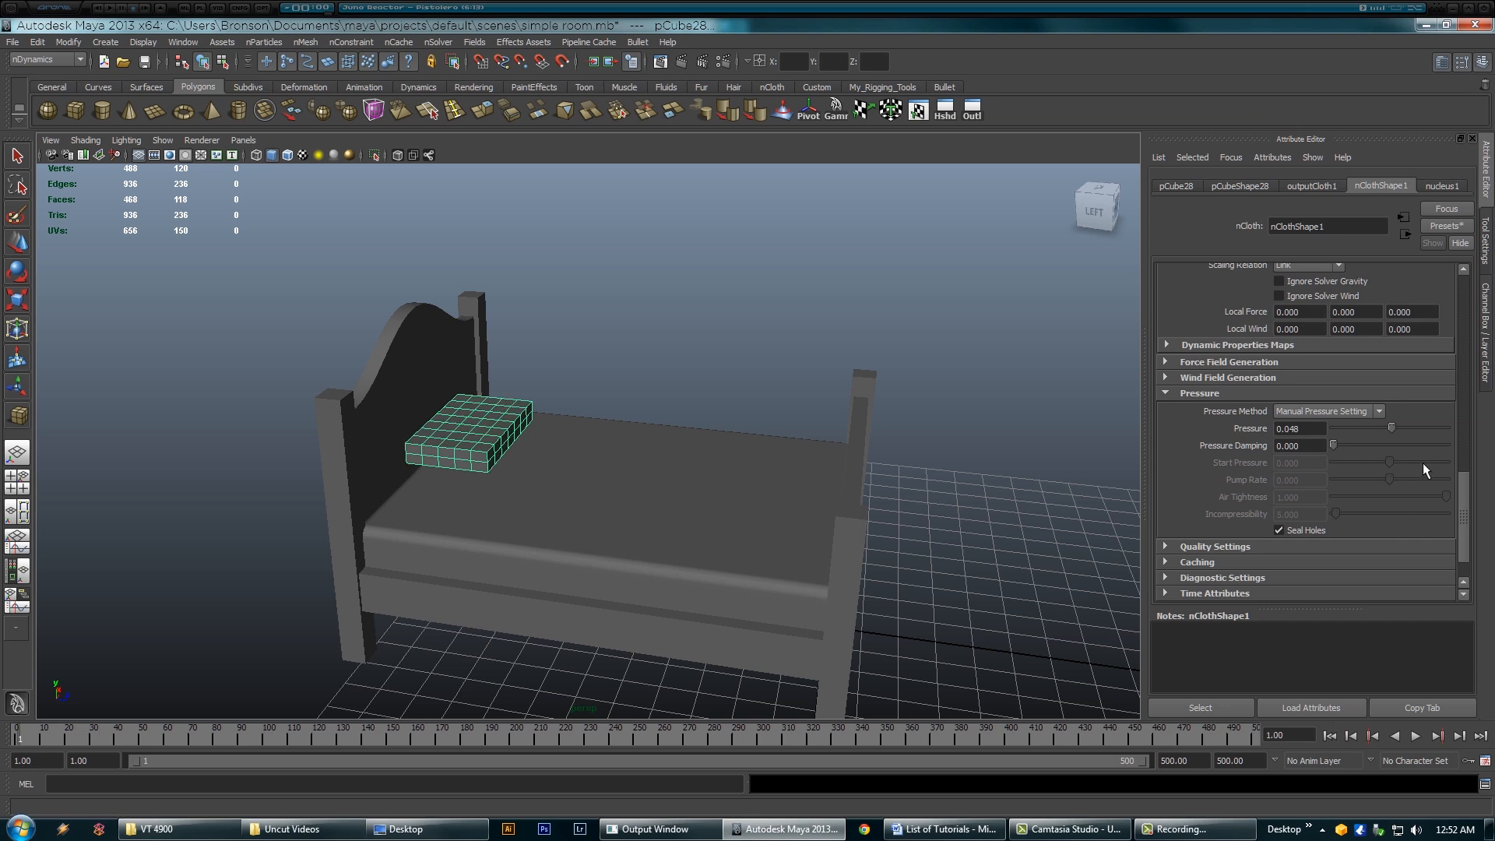
Step: Raise the cloth's Pressure to 0.228 and run the simulation until the pillow has settled on the mattress
left_click_drag(1394, 426, 1402, 428)
left_click(1417, 736)
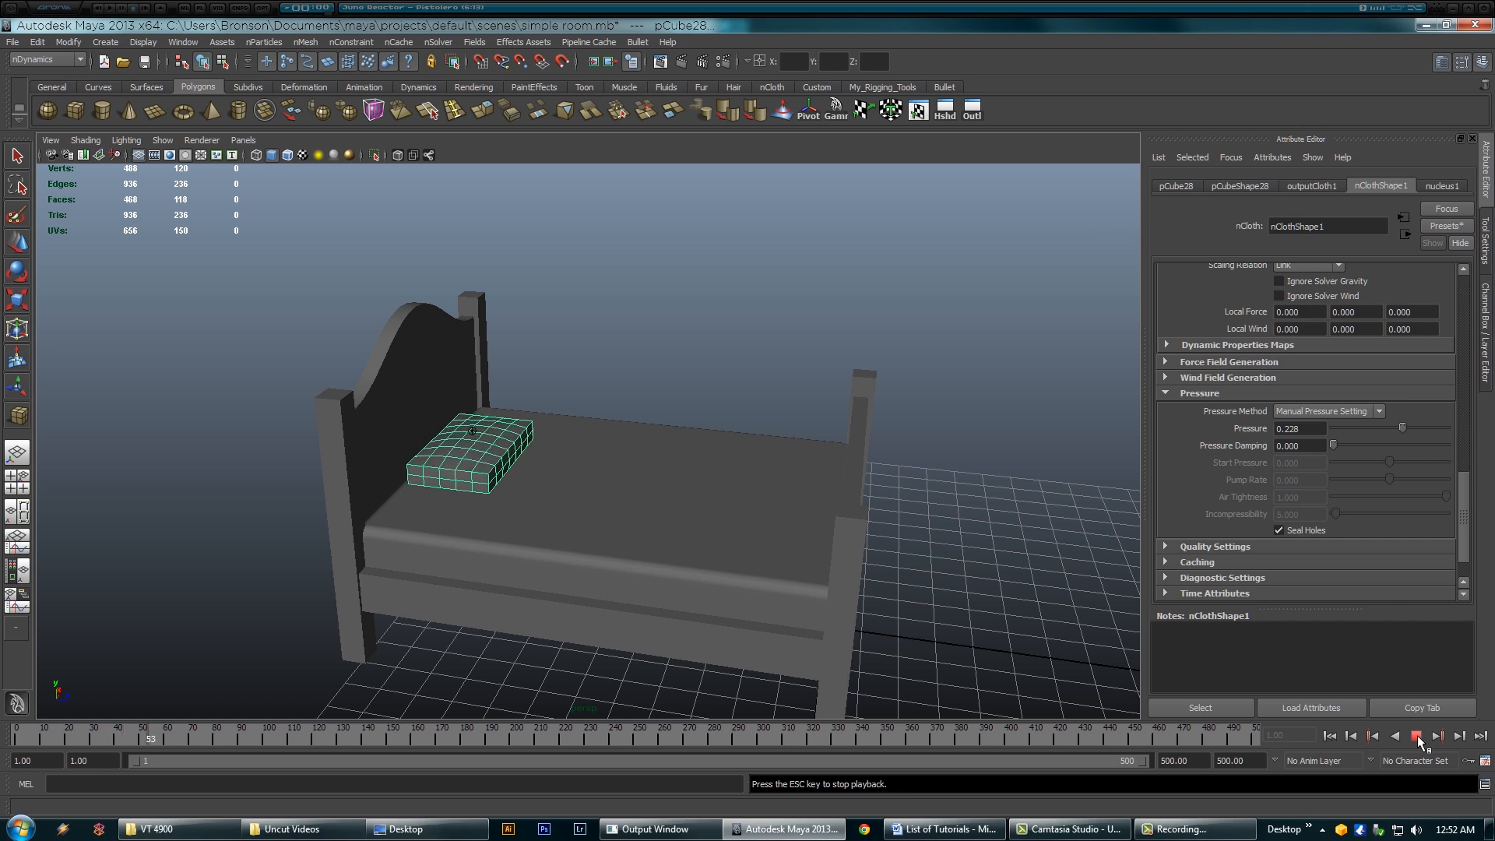
left_click(1418, 740)
Step: Examine the inflated pillow up close and from the side, checking the gap between it and the mattress
left_click_drag(436, 501, 411, 514, "alt")
right_click_drag(501, 495, 721, 432, "alt")
middle_click_drag(721, 432, 896, 363, "alt")
left_click_drag(639, 430, 697, 429, "alt")
right_click_drag(575, 440, 674, 315, "alt")
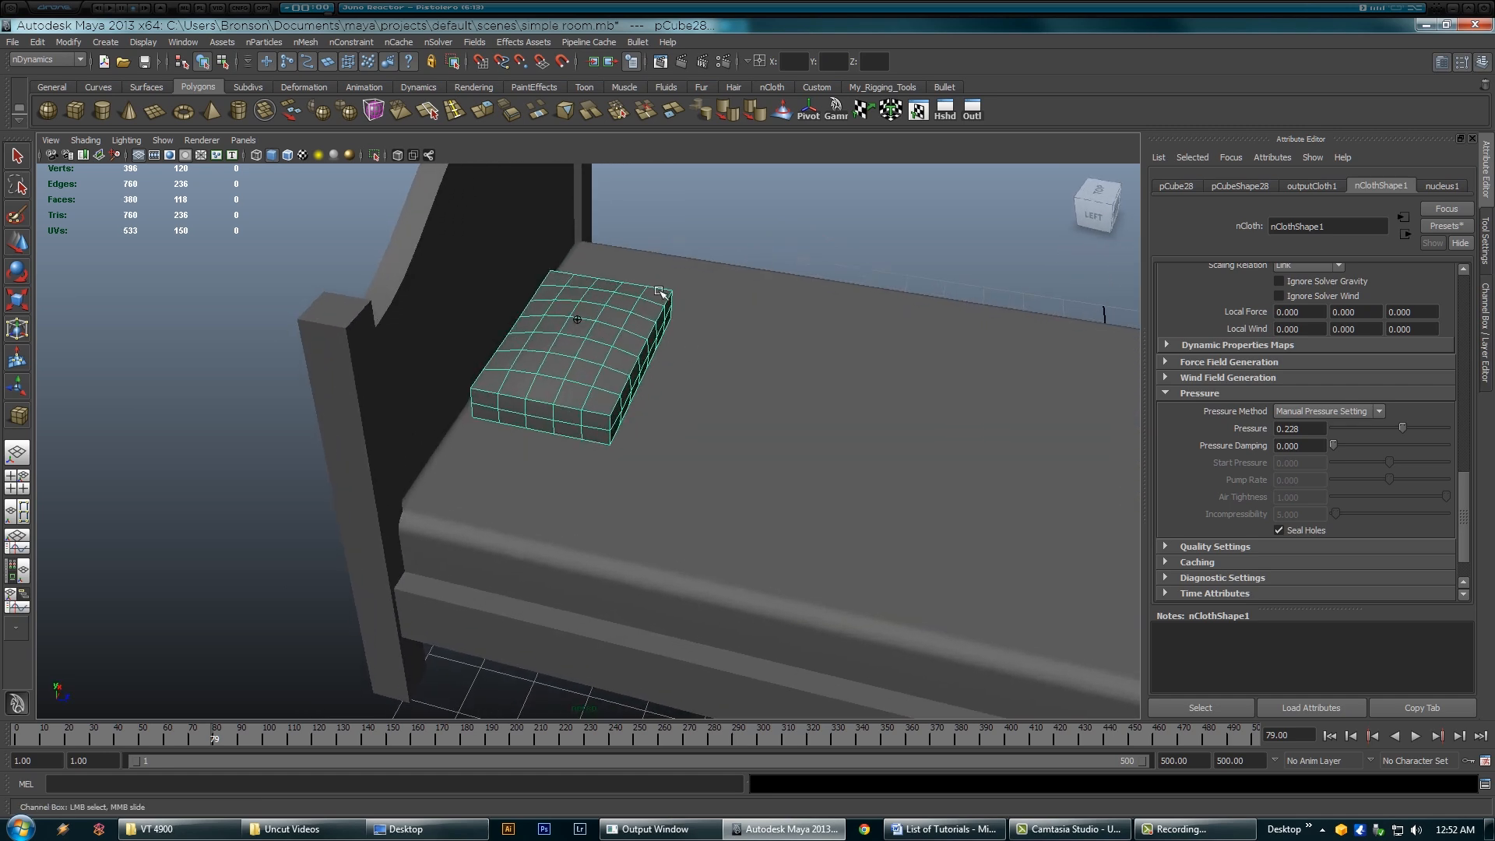
left_click_drag(614, 437, 672, 382, "alt")
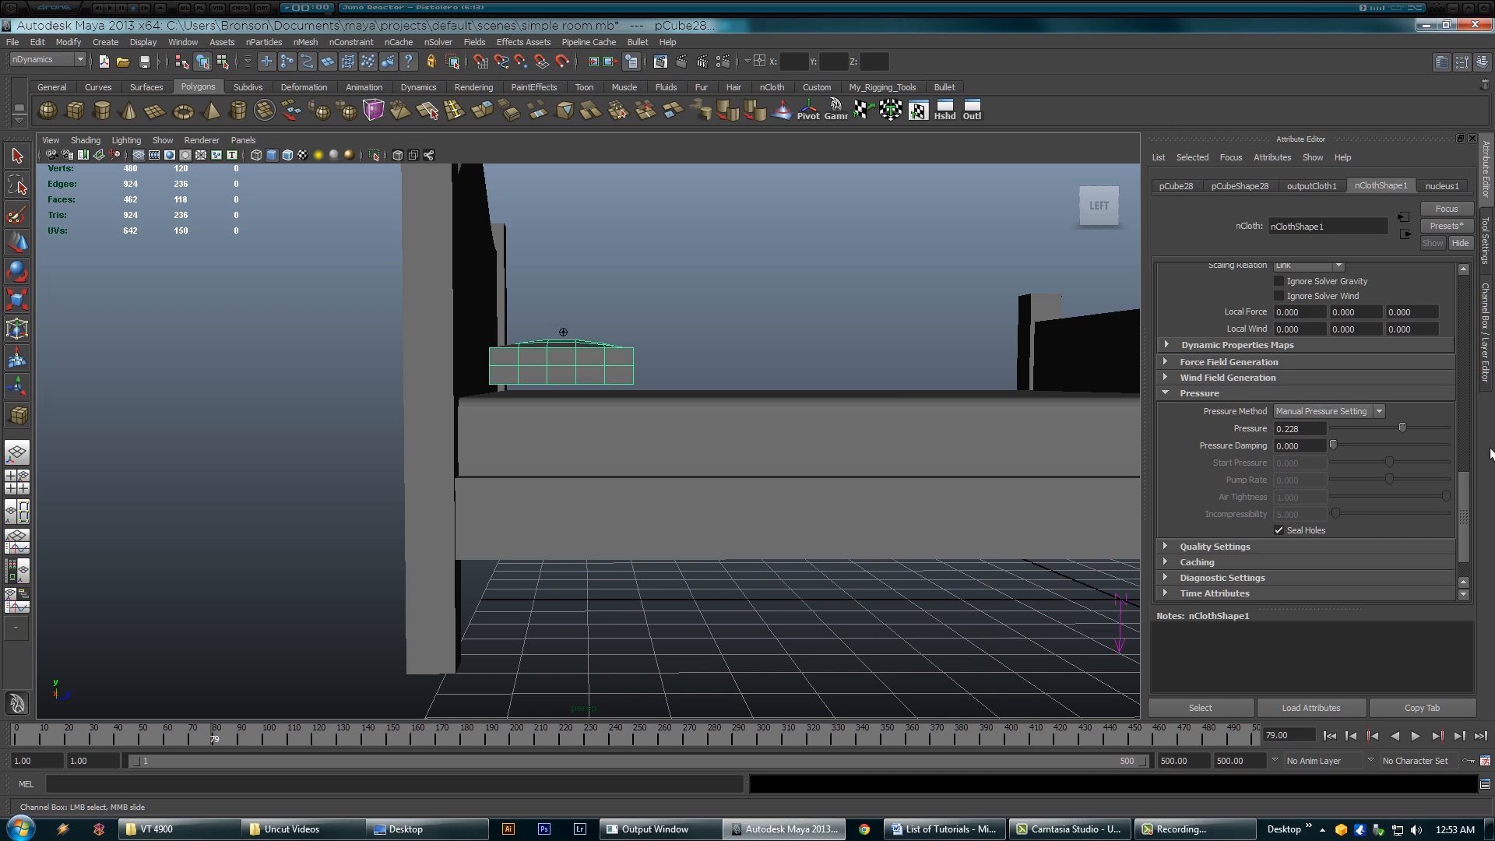
Step: Reduce the cloth's Thickness to 0.090, replay the simulation to check the pillow's contact with the mattress, and return to the first frame
left_click_drag(1471, 511, 1461, 295)
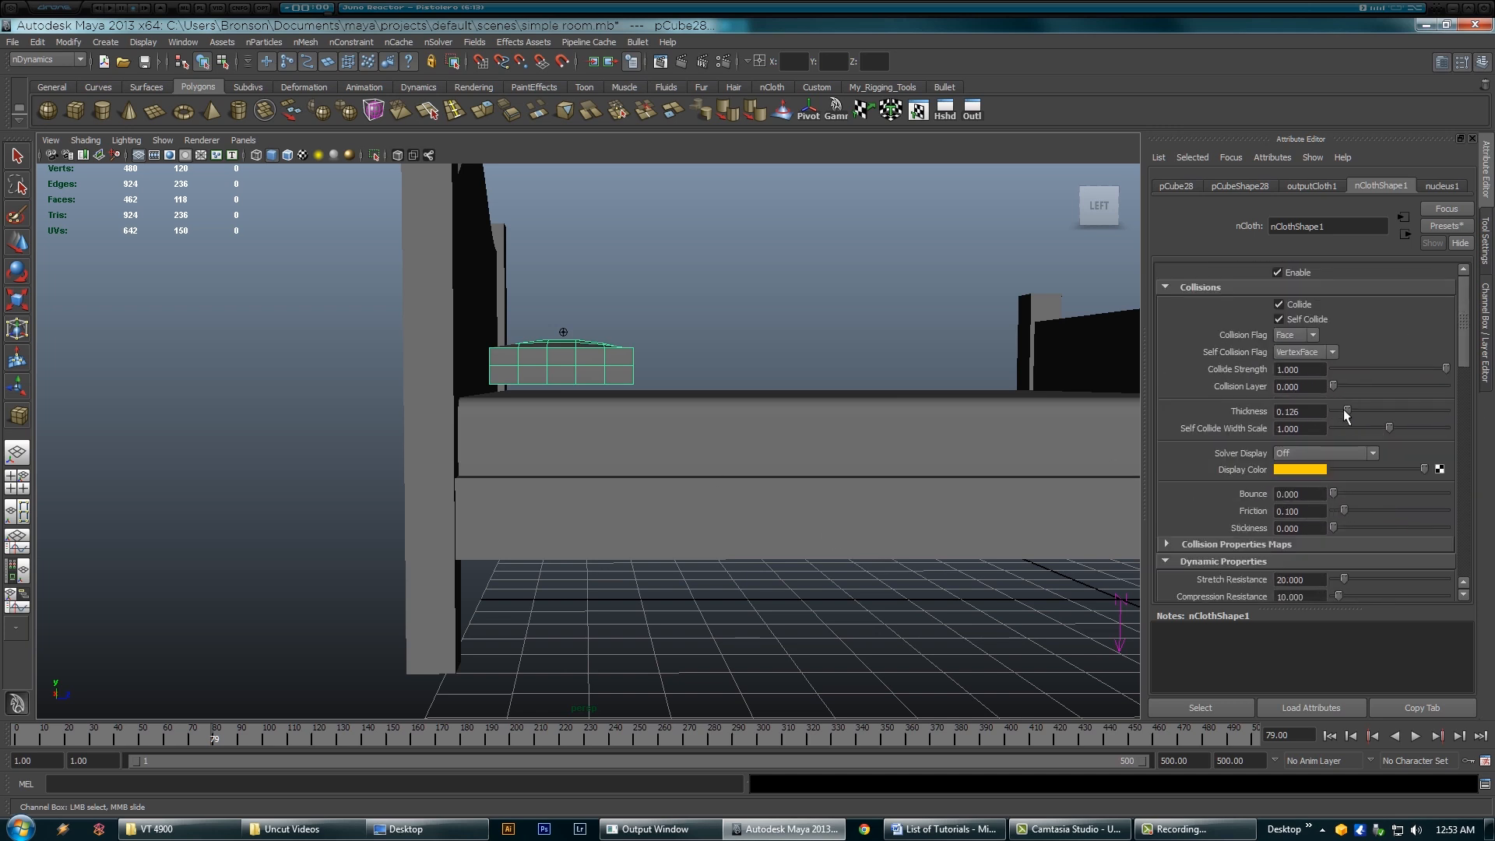
left_click(1333, 738)
left_click(1416, 738)
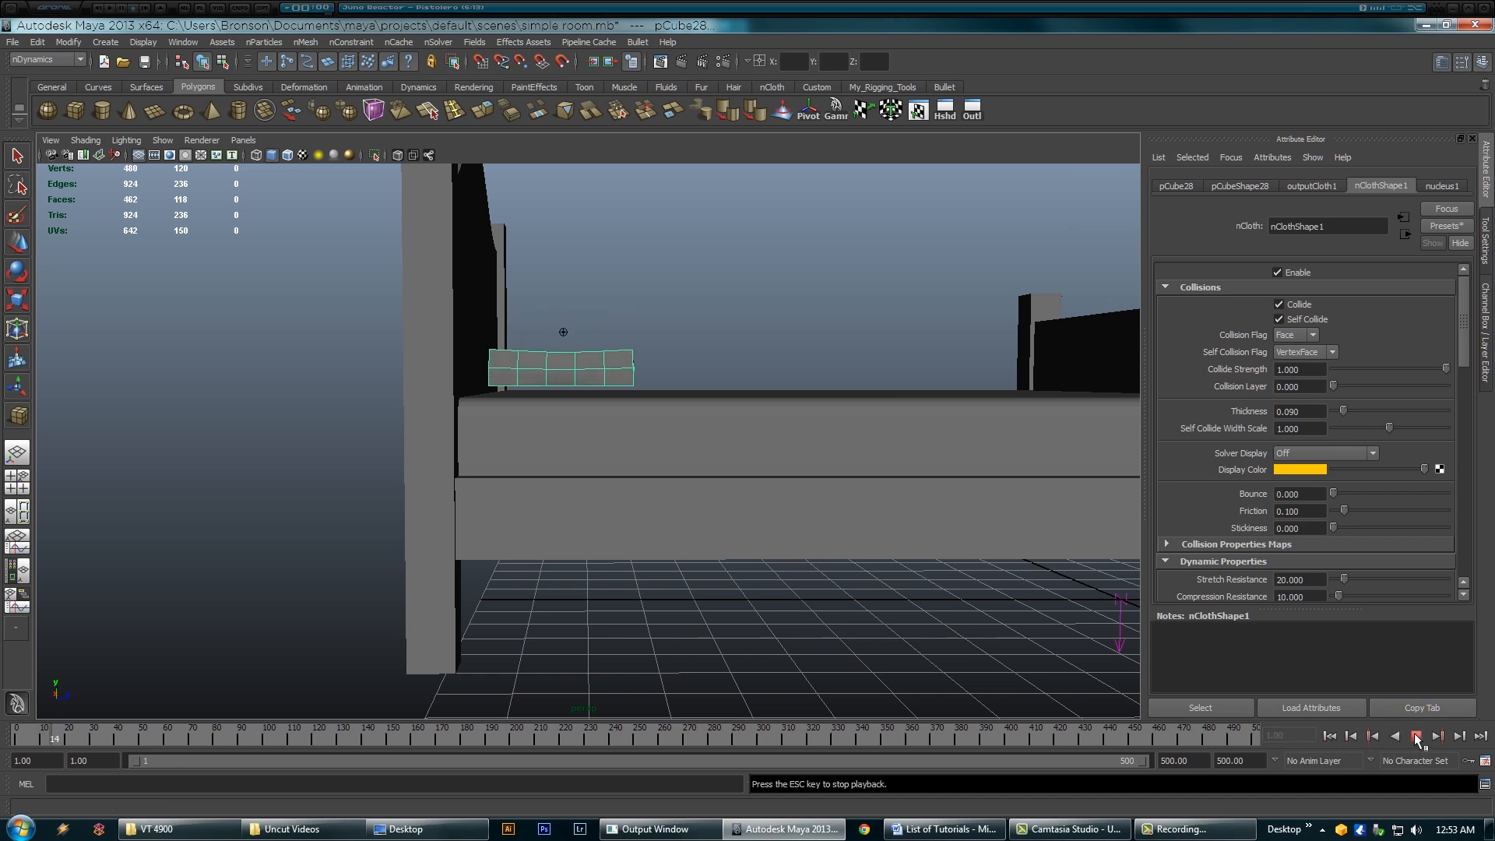
left_click_drag(789, 444, 745, 399, "alt")
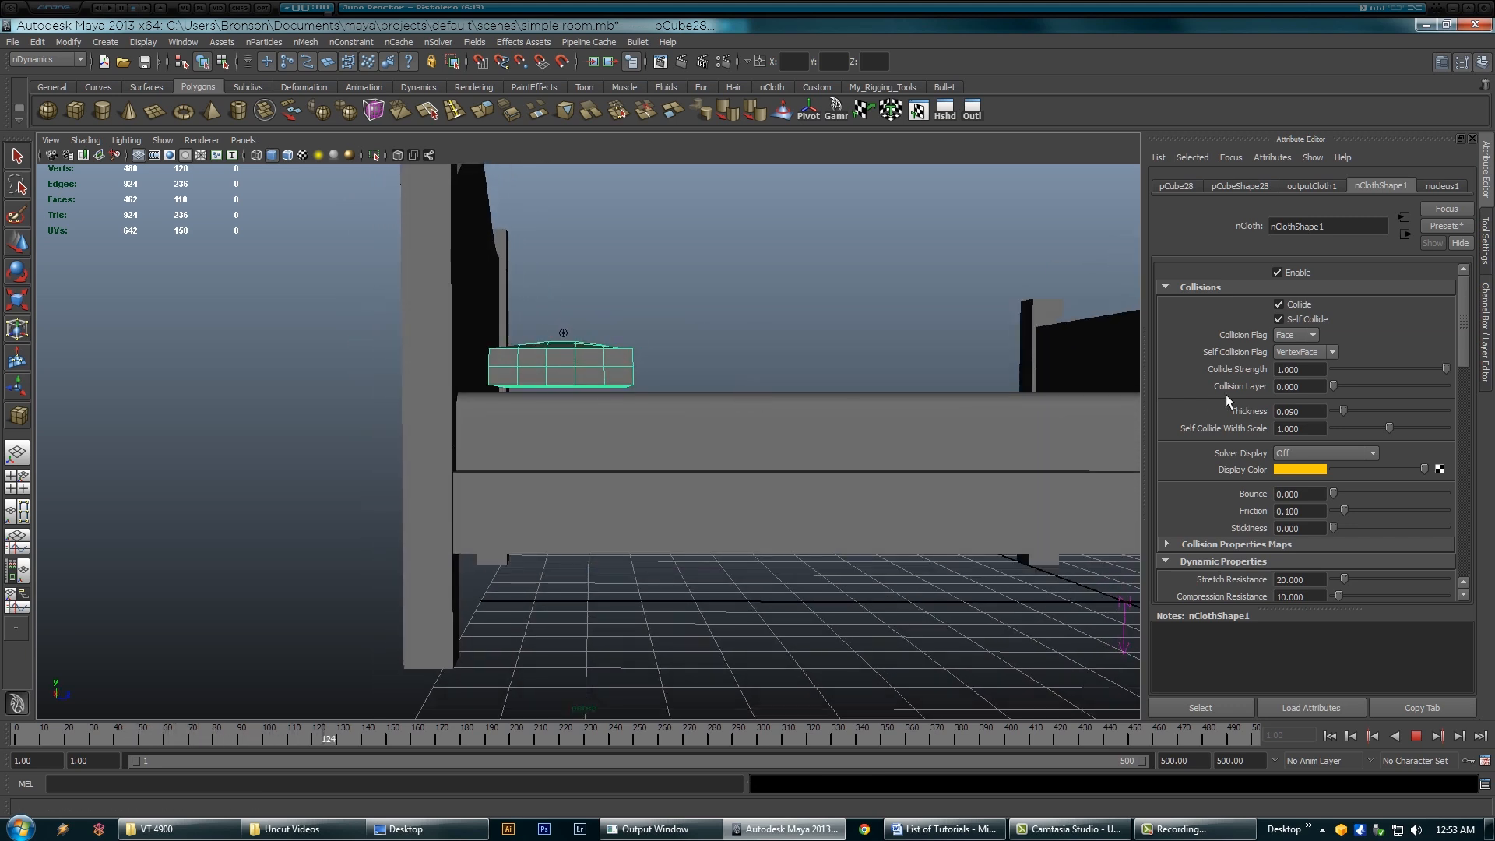
left_click_drag(675, 384, 687, 426, "alt")
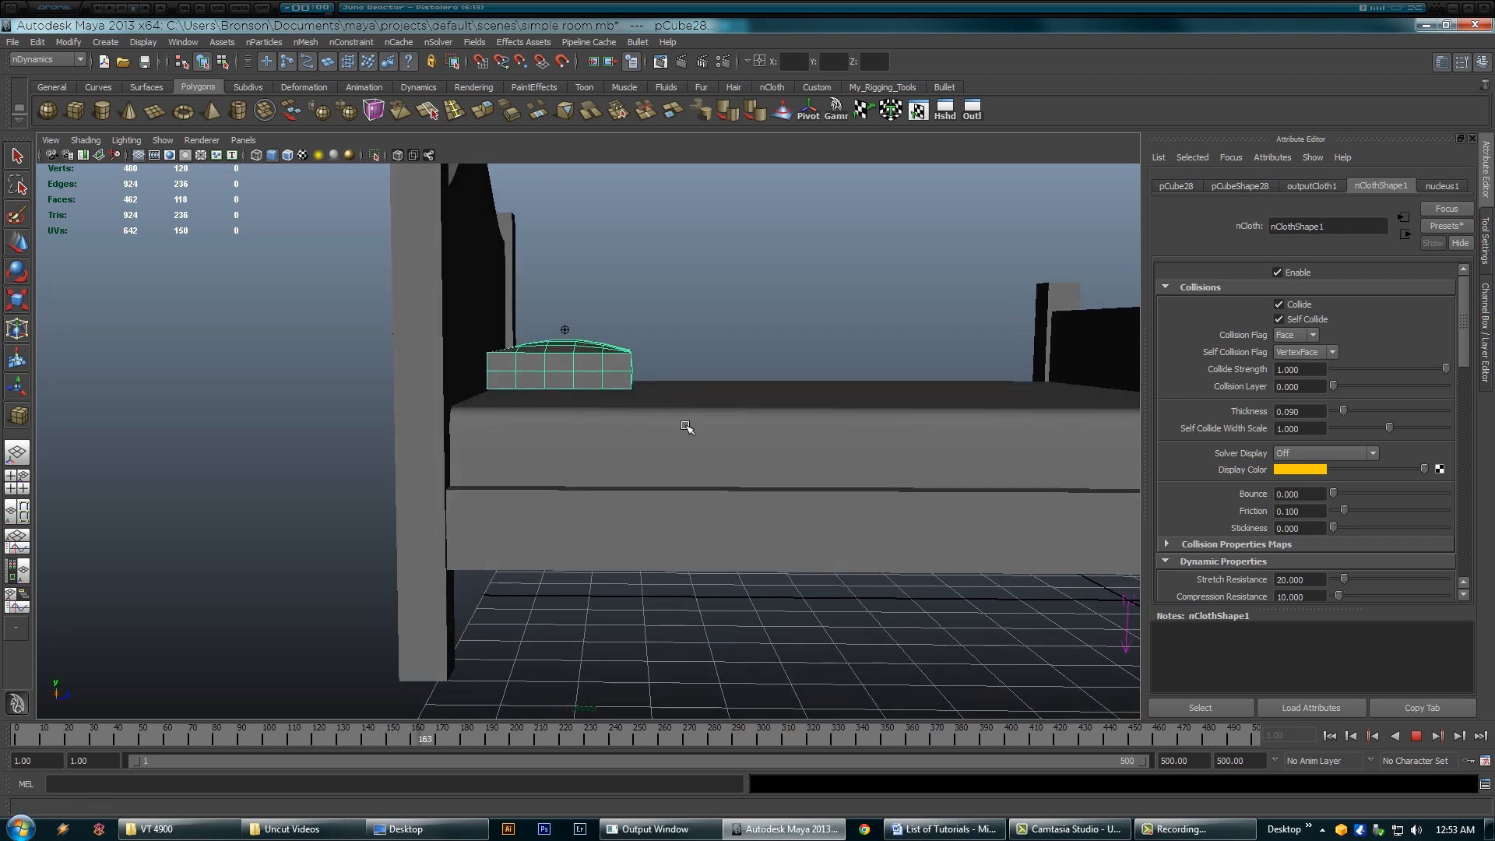
left_click(1416, 736)
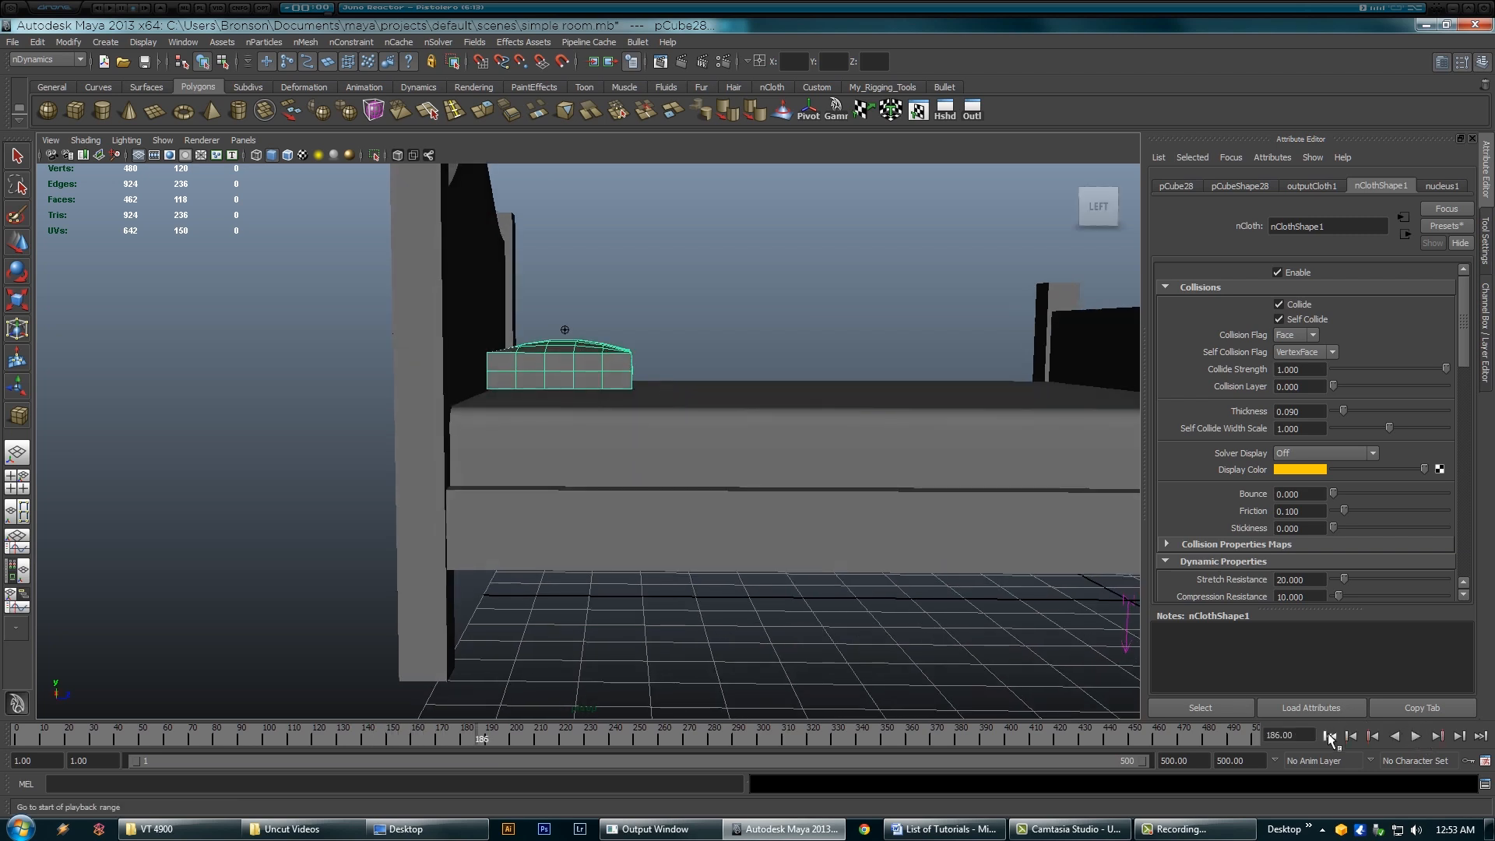
left_click(1330, 736)
Step: Set the cloth's Thickness to 0.055, test the simulation, and return to the first frame
mouse_move(761, 473)
left_mouse_down("alt")
mouse_move(750, 485)
mouse_move(786, 475)
left_mouse_up("alt")
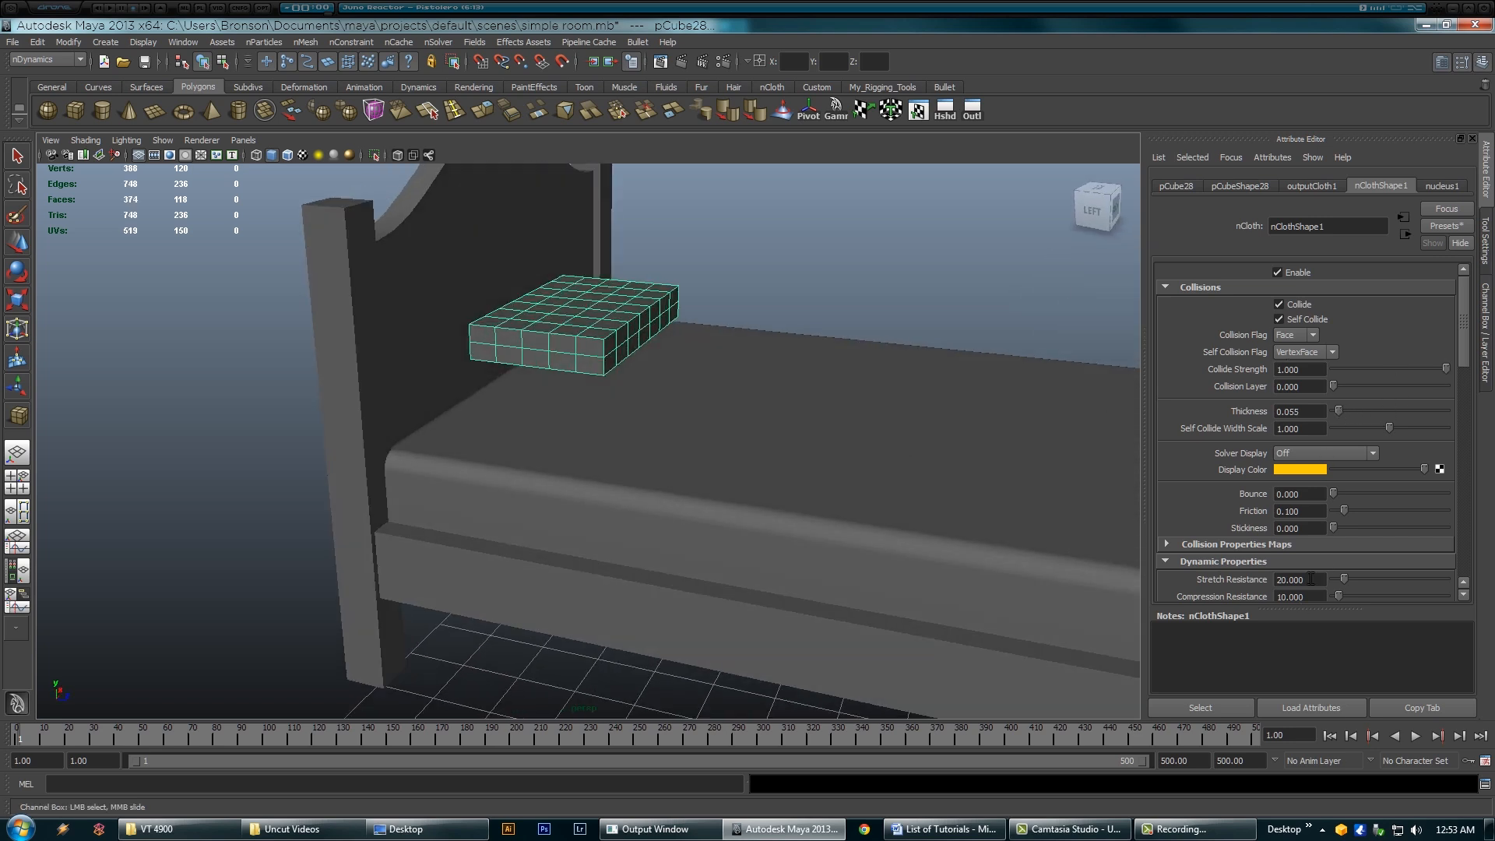
mouse_move(672, 405)
left_mouse_down("alt")
mouse_move(638, 414)
mouse_move(685, 424)
left_mouse_up("alt")
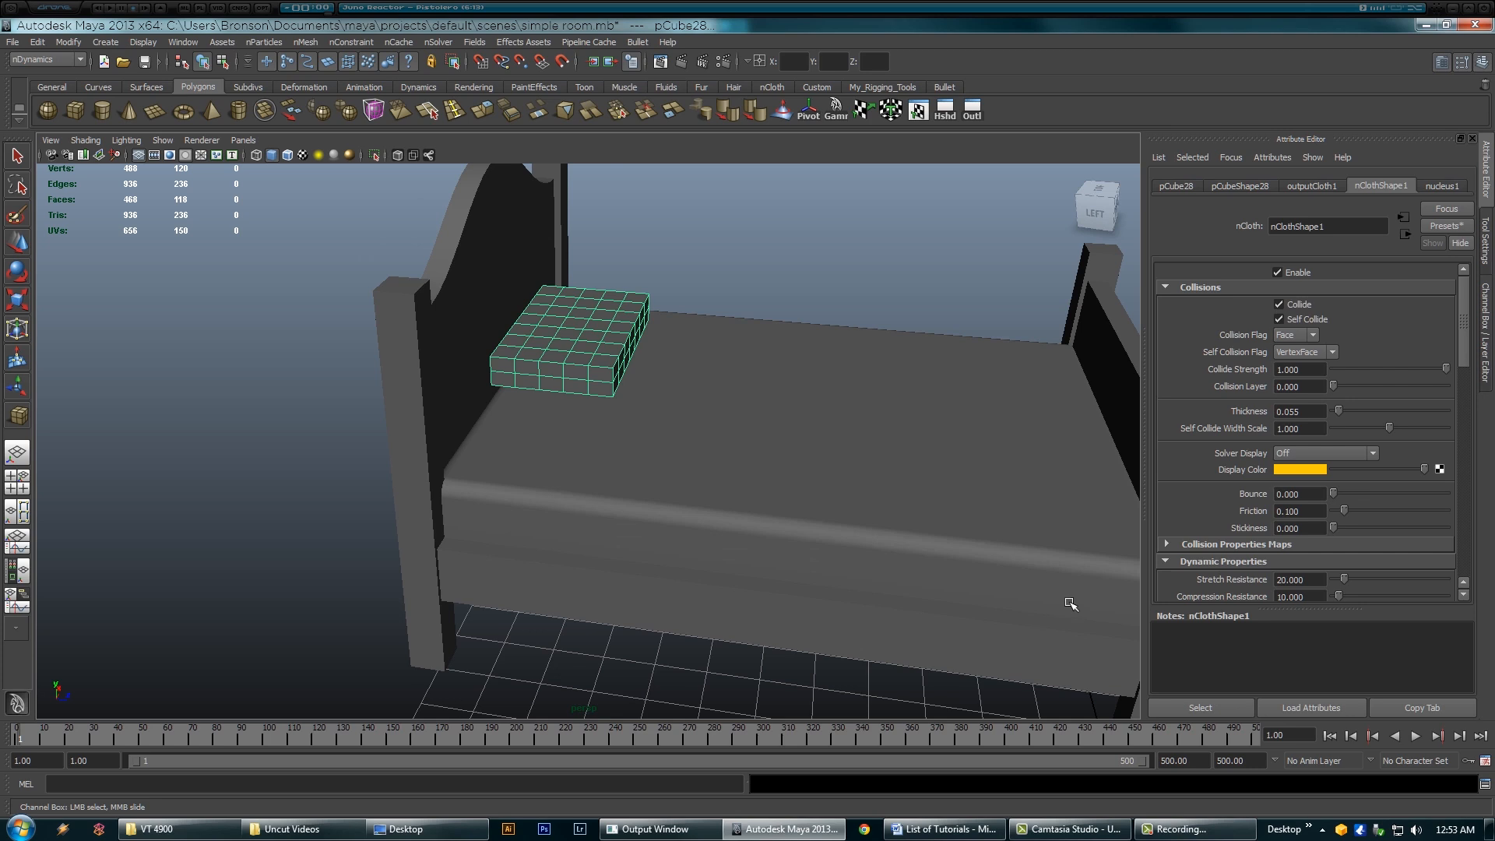
left_click(1415, 736)
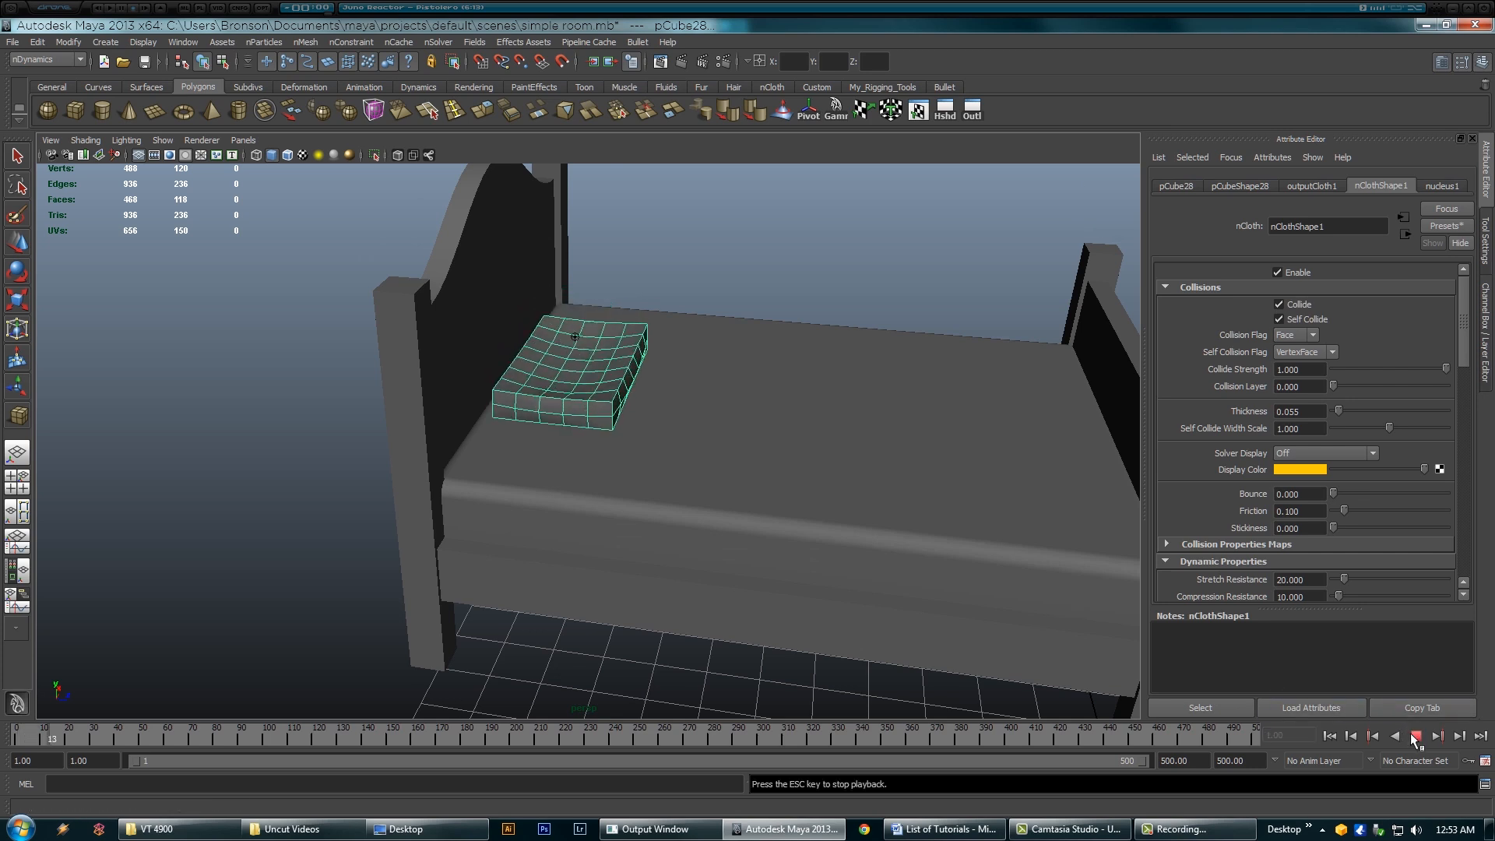
left_click(1416, 736)
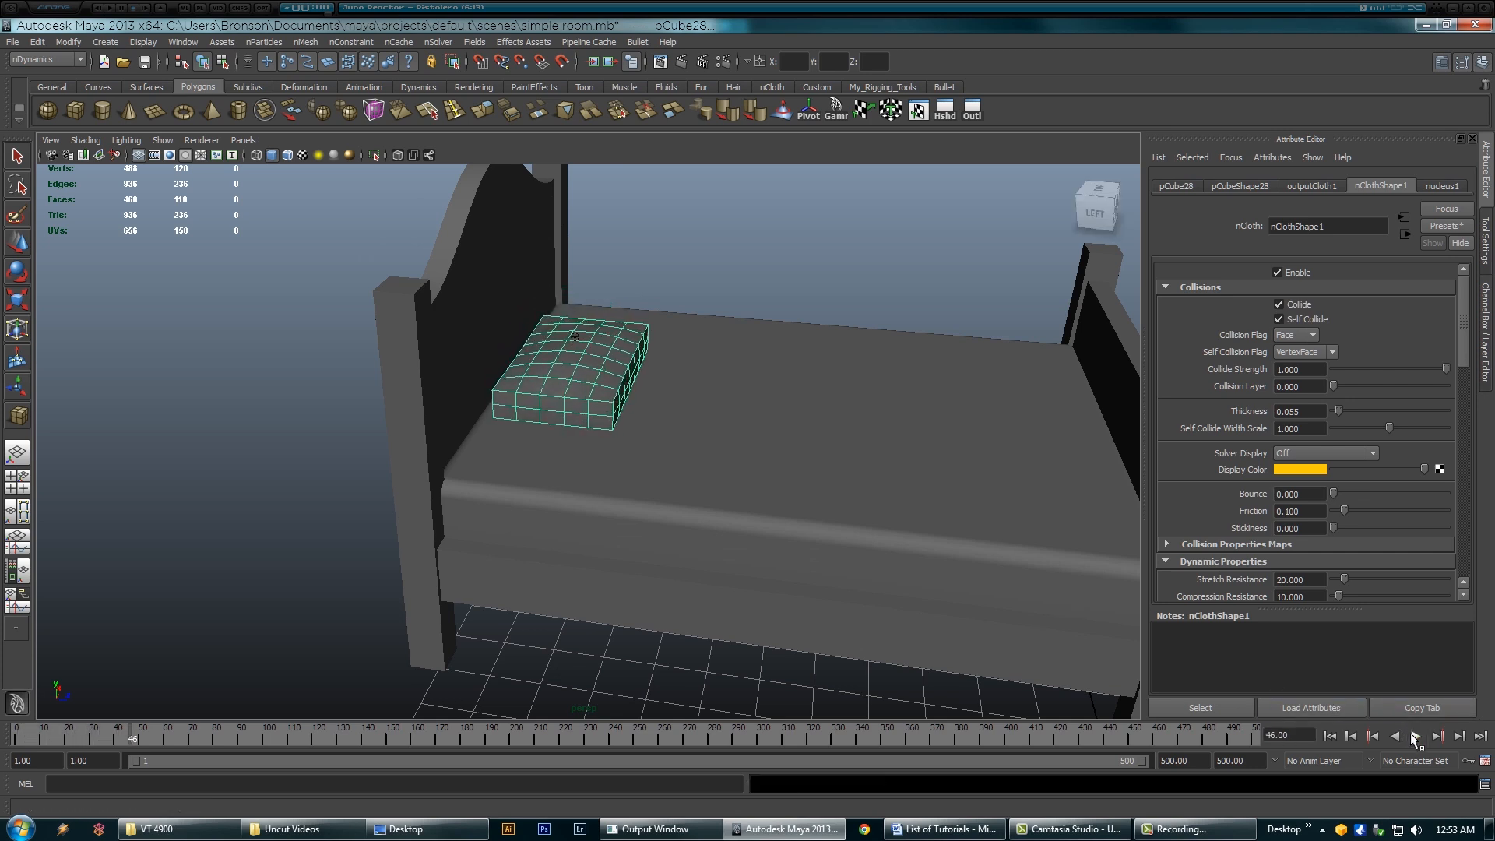
left_click(1326, 736)
Step: Increase the cloth's Pressure to 0.421 and run the simulation up to frame 124
left_click_drag(1463, 327, 1463, 476)
scroll(1462, 476, "down", 5)
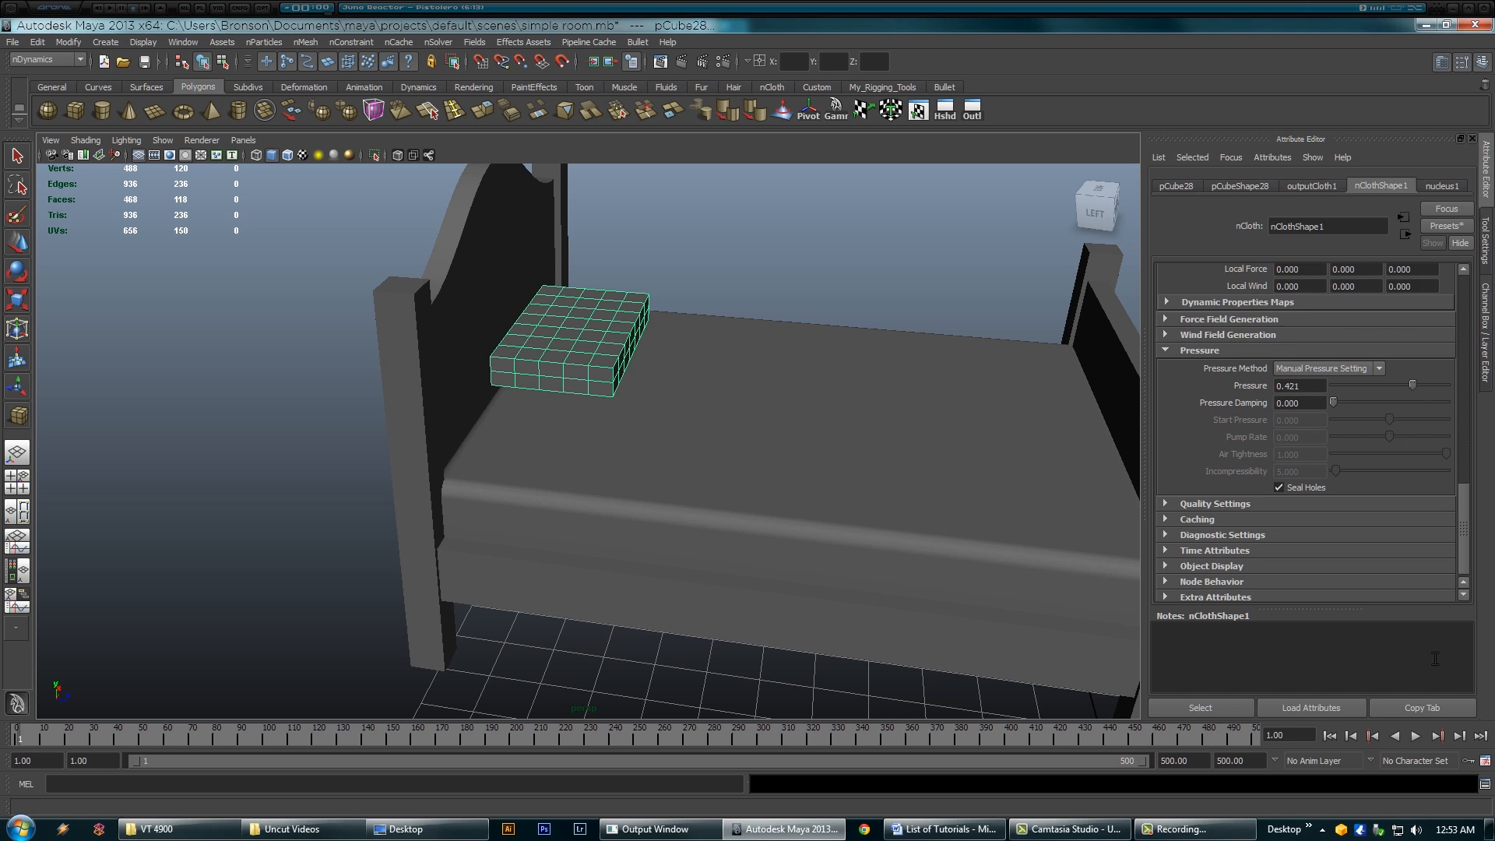
left_click(1416, 737)
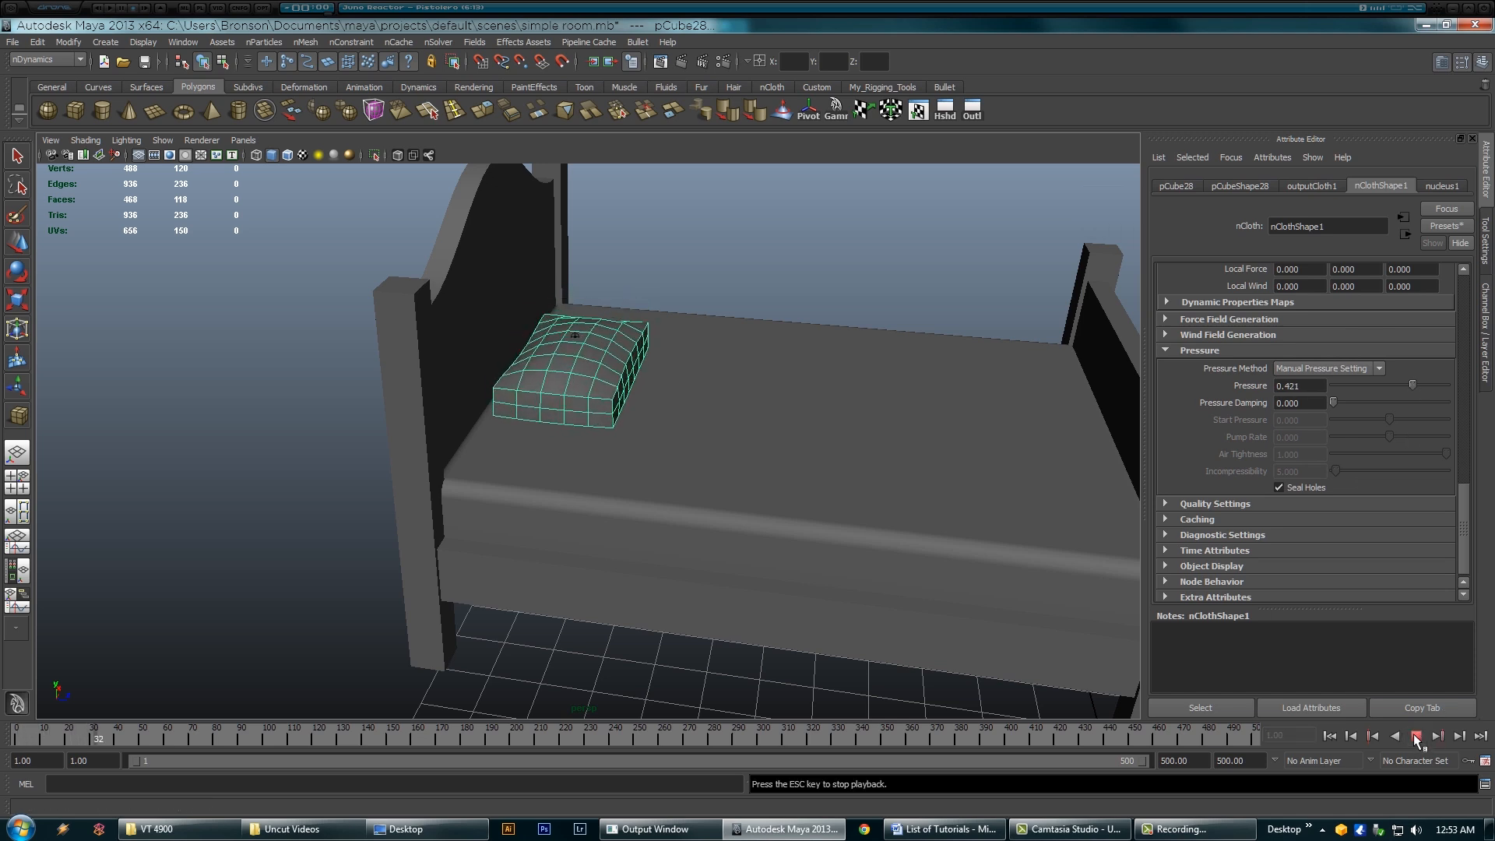
left_click_drag(765, 421, 636, 396, "alt")
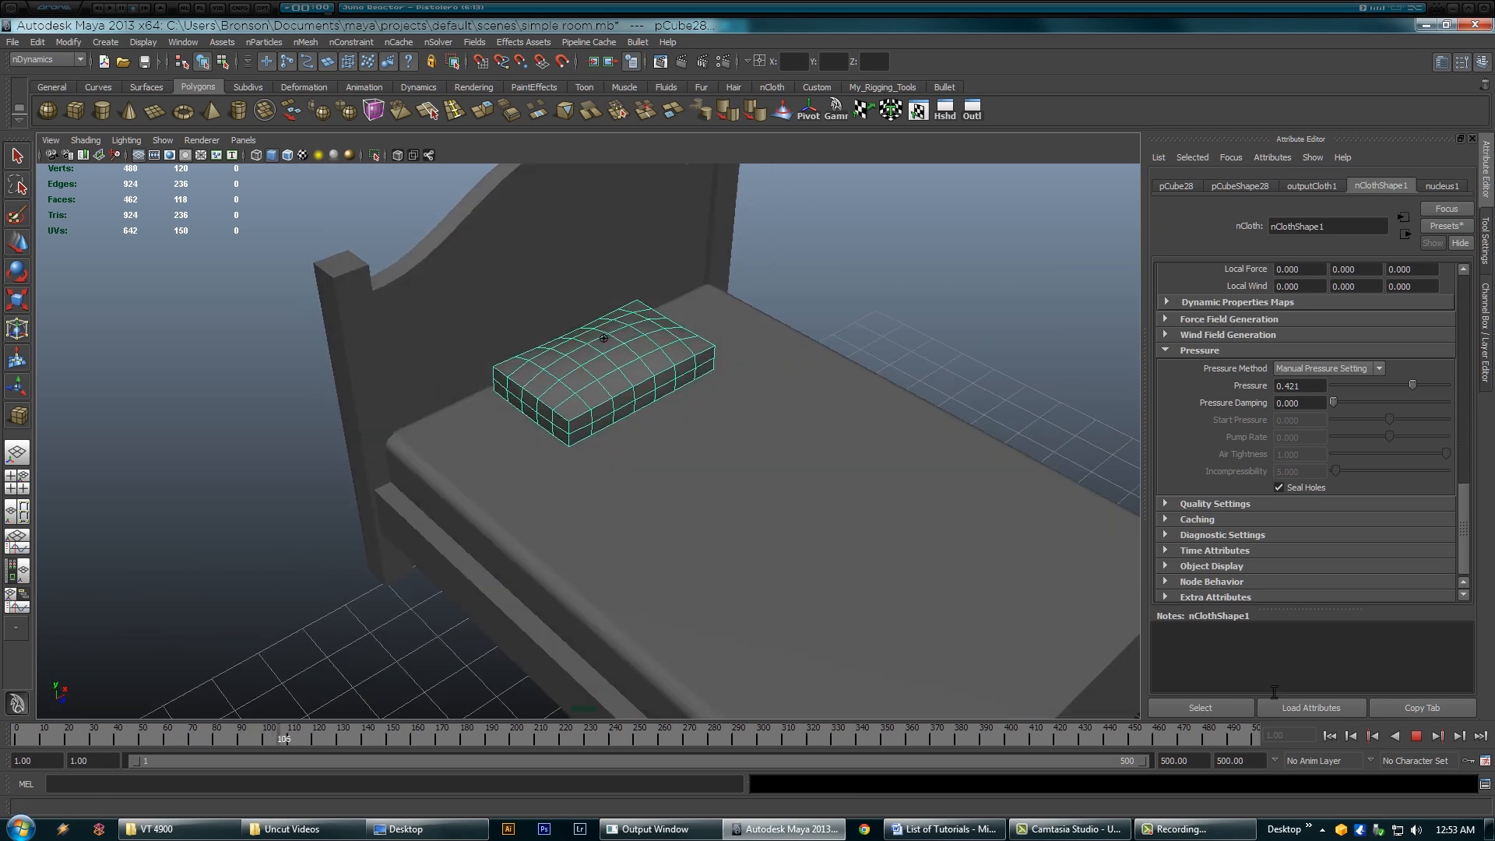
left_click(1416, 736)
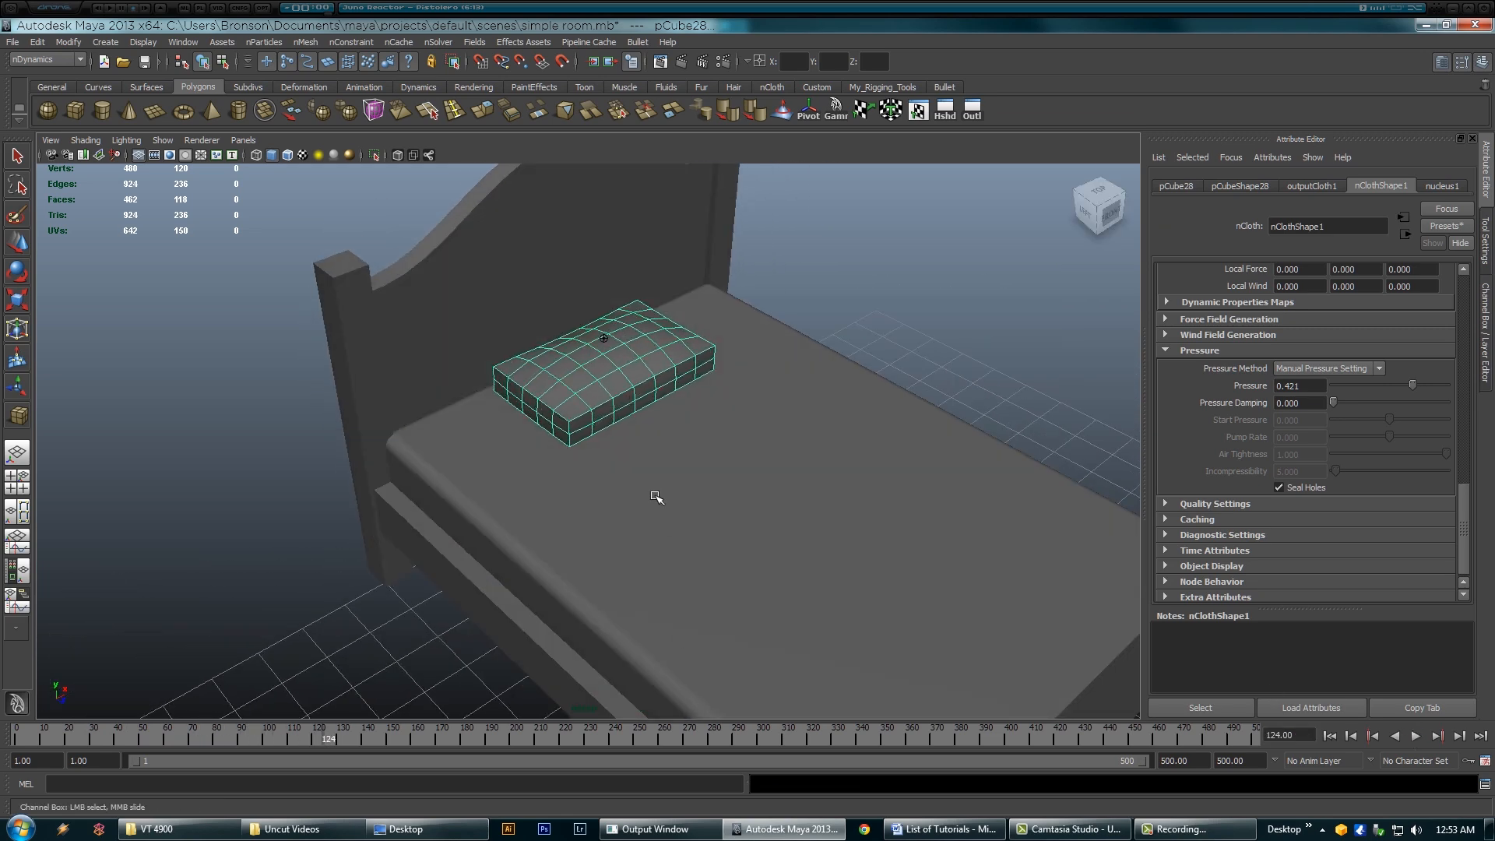
Step: Turn on the smooth mesh preview for the pillow and examine its rounded shape from several angles
key("3")
left_click_drag(717, 414, 742, 385, "alt")
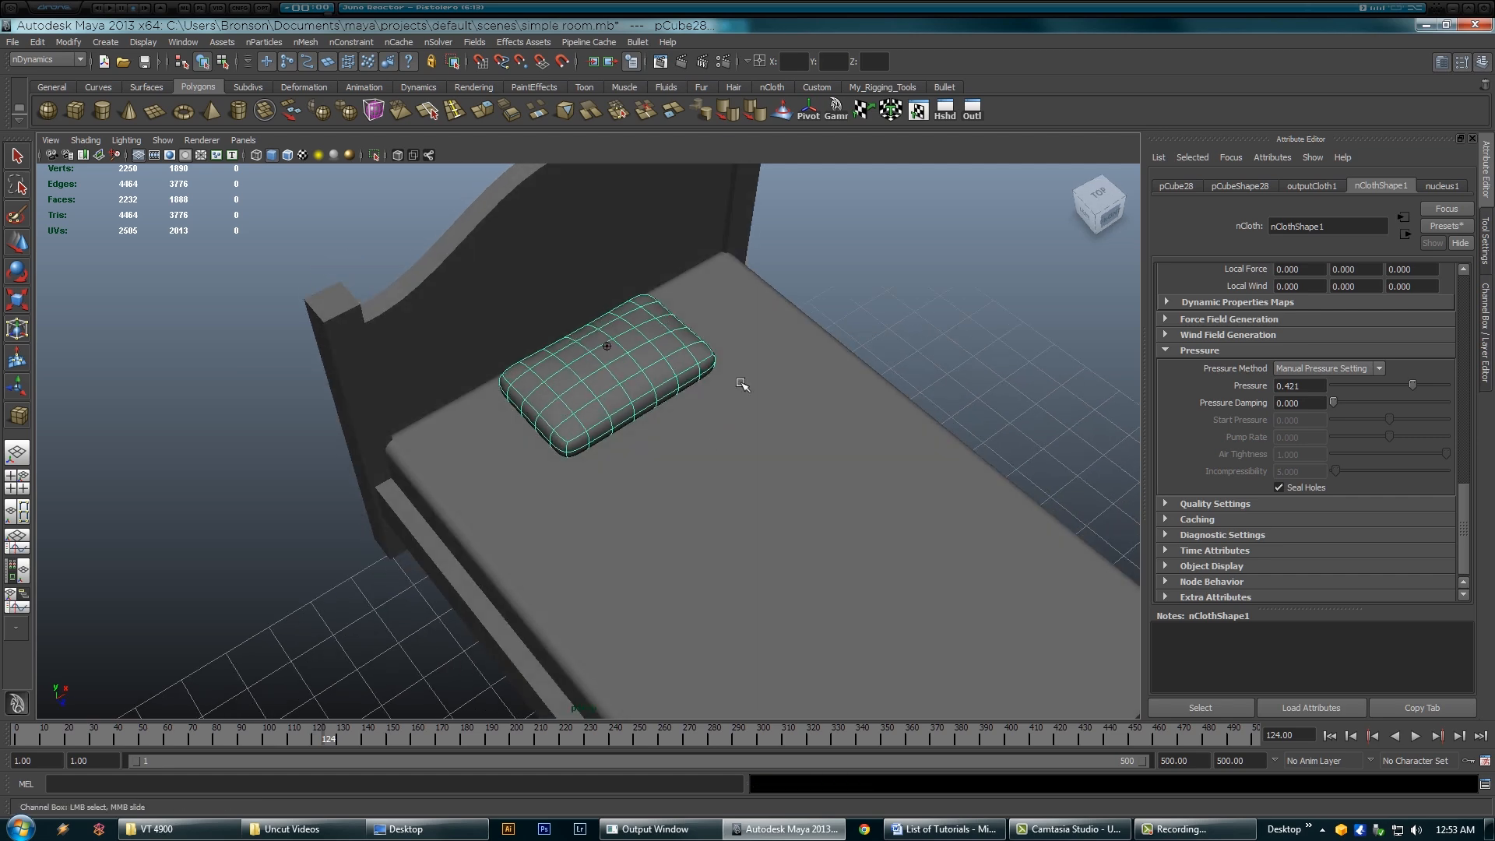
left_click(834, 295)
left_click_drag(712, 444, 682, 386, "alt")
left_click(631, 357)
left_click_drag(600, 238, 601, 243)
left_click_drag(695, 328, 712, 365, "alt")
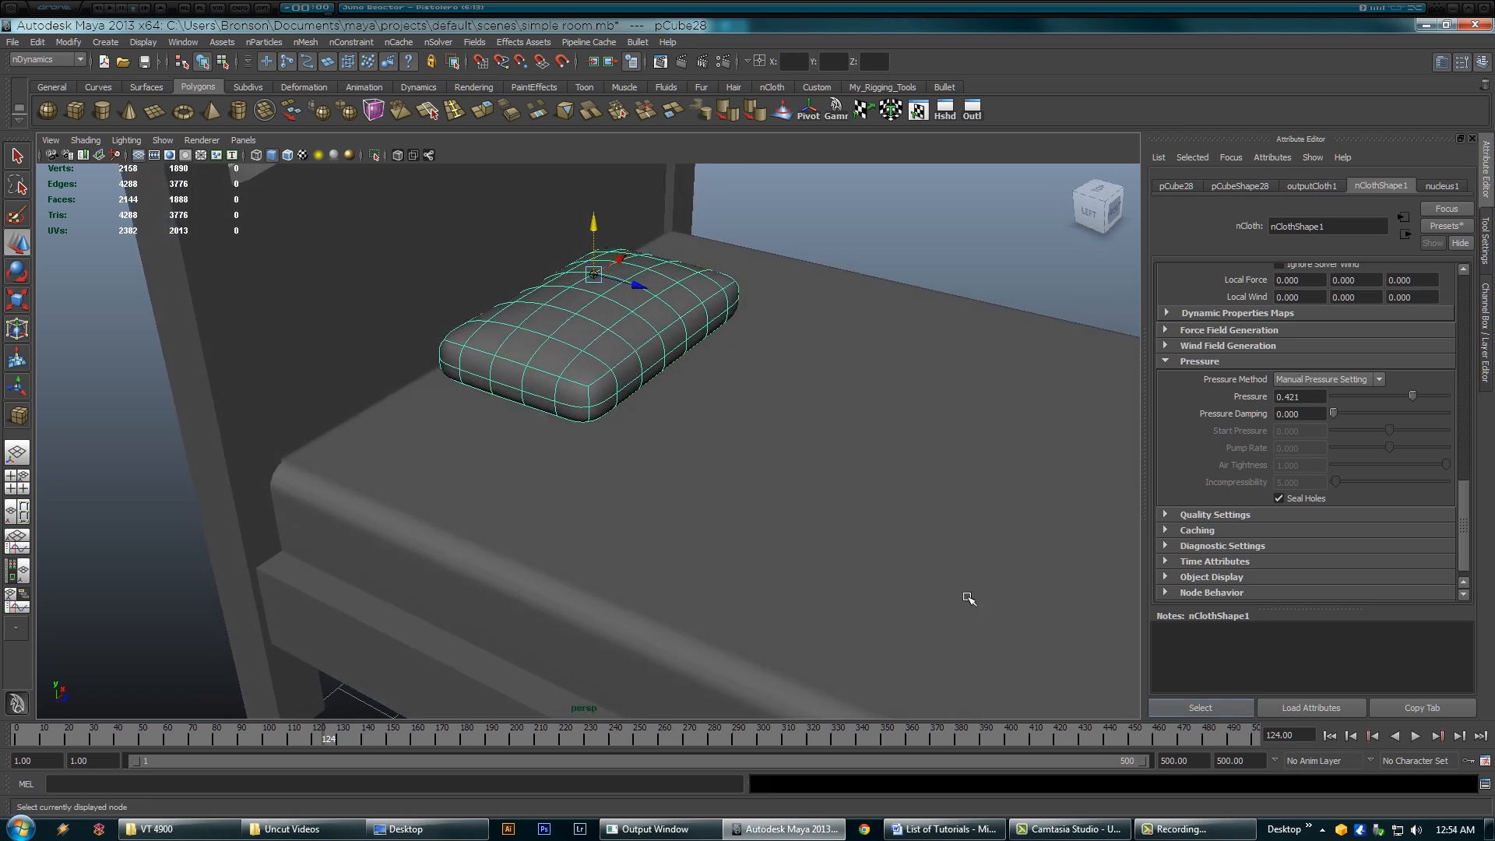
left_click_drag(747, 514, 654, 535, "alt")
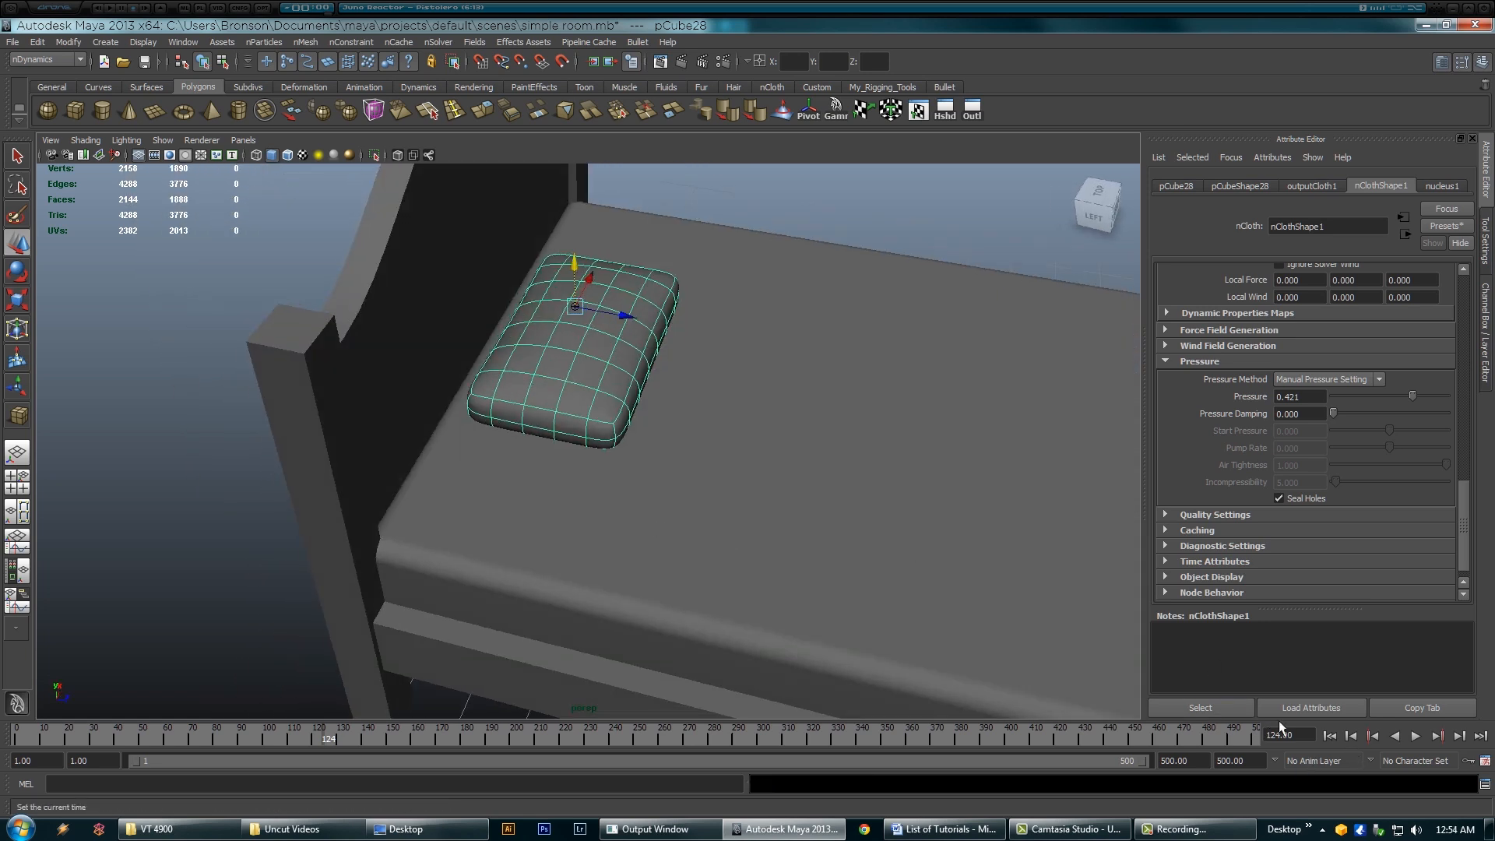
Step: Try to move the settled pillow along Z, undo the move, and briefly resume the simulation
left_click_drag(637, 310, 660, 347)
key("ctrl+z")
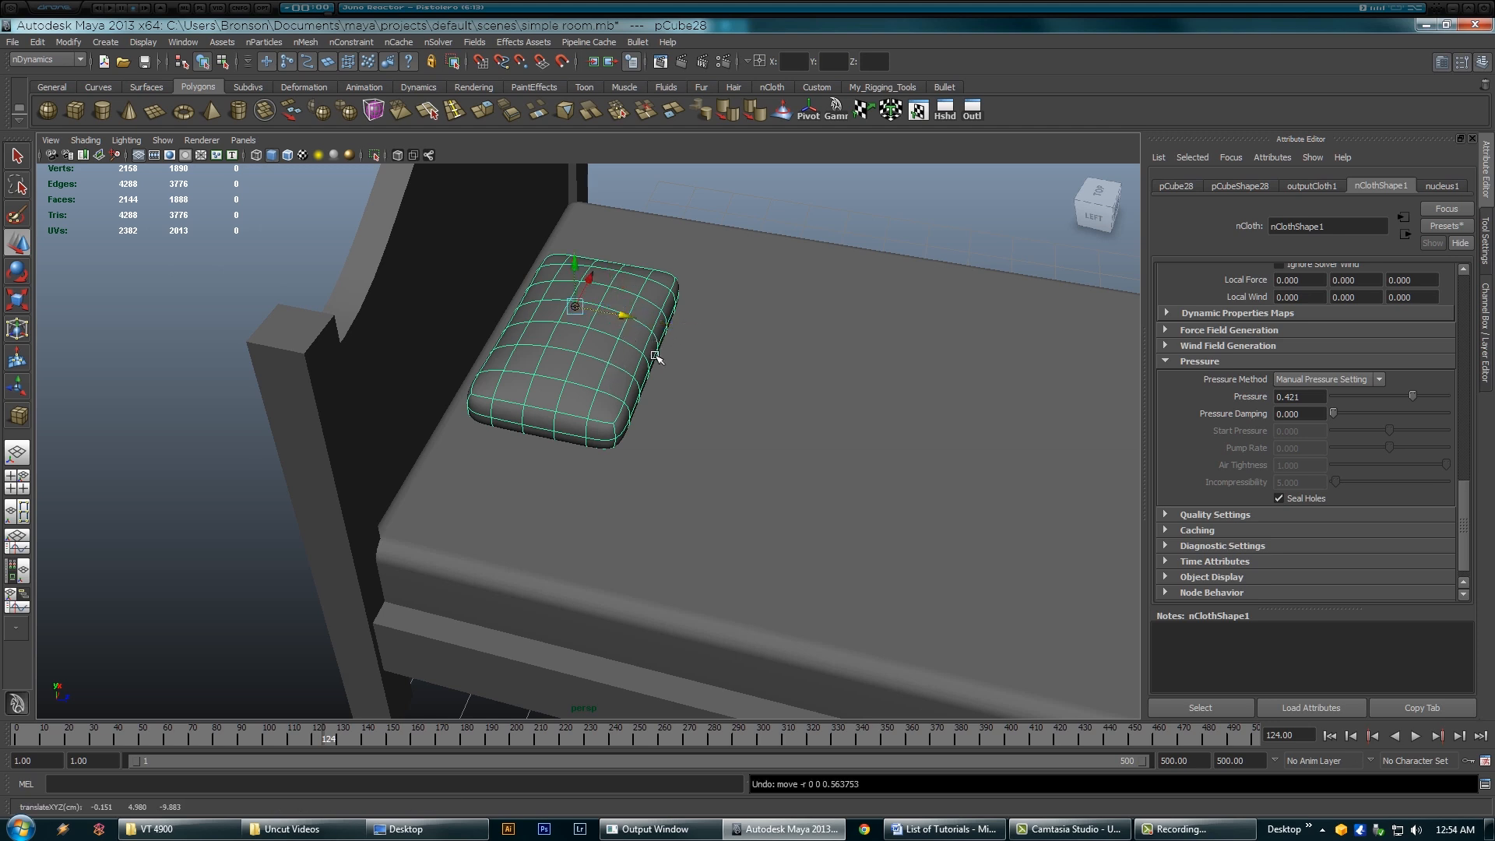
left_click(1416, 736)
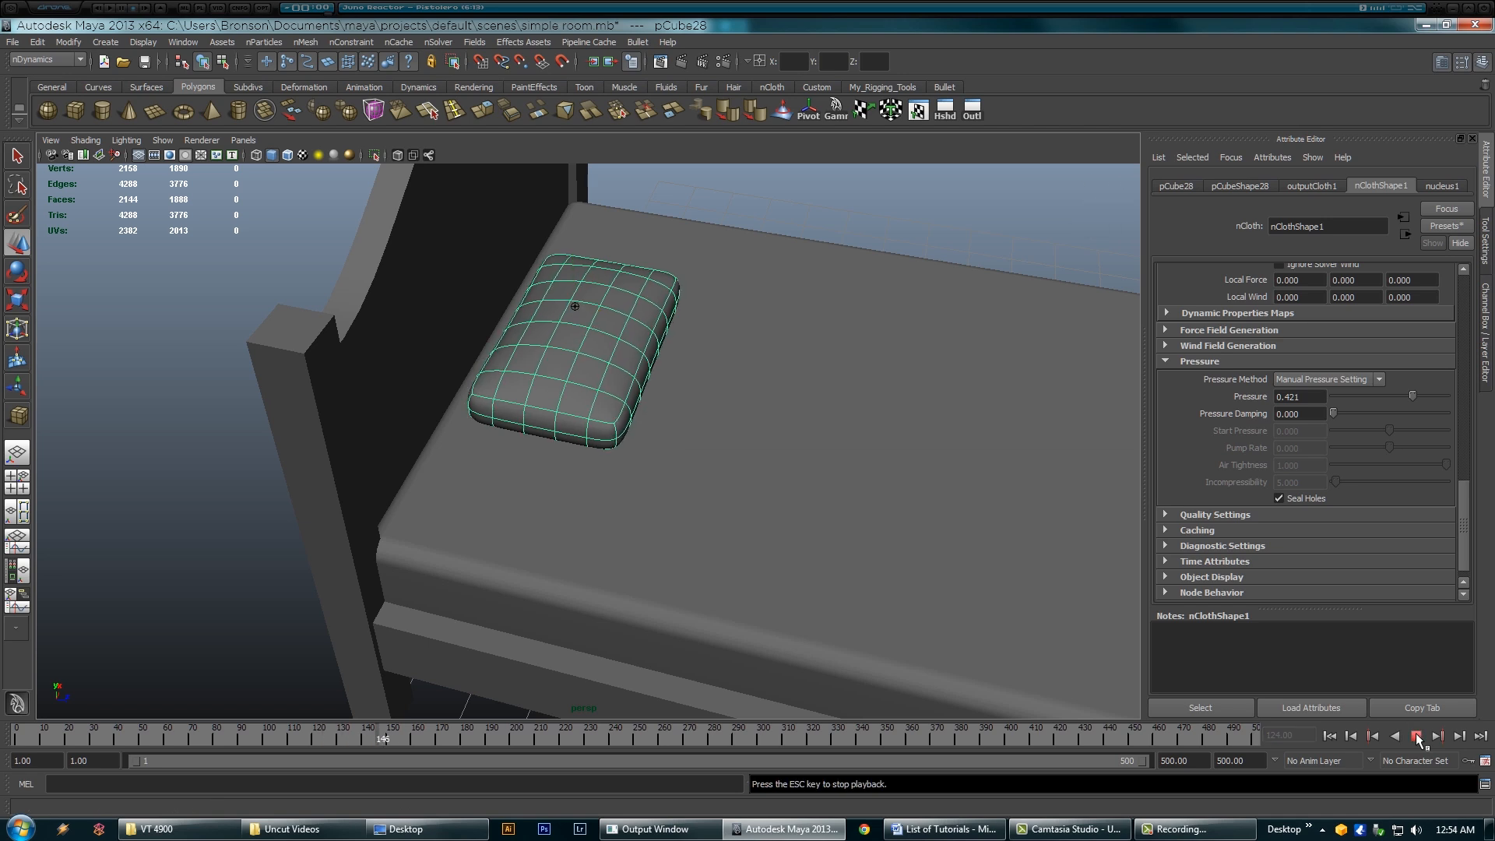
left_click(1416, 736)
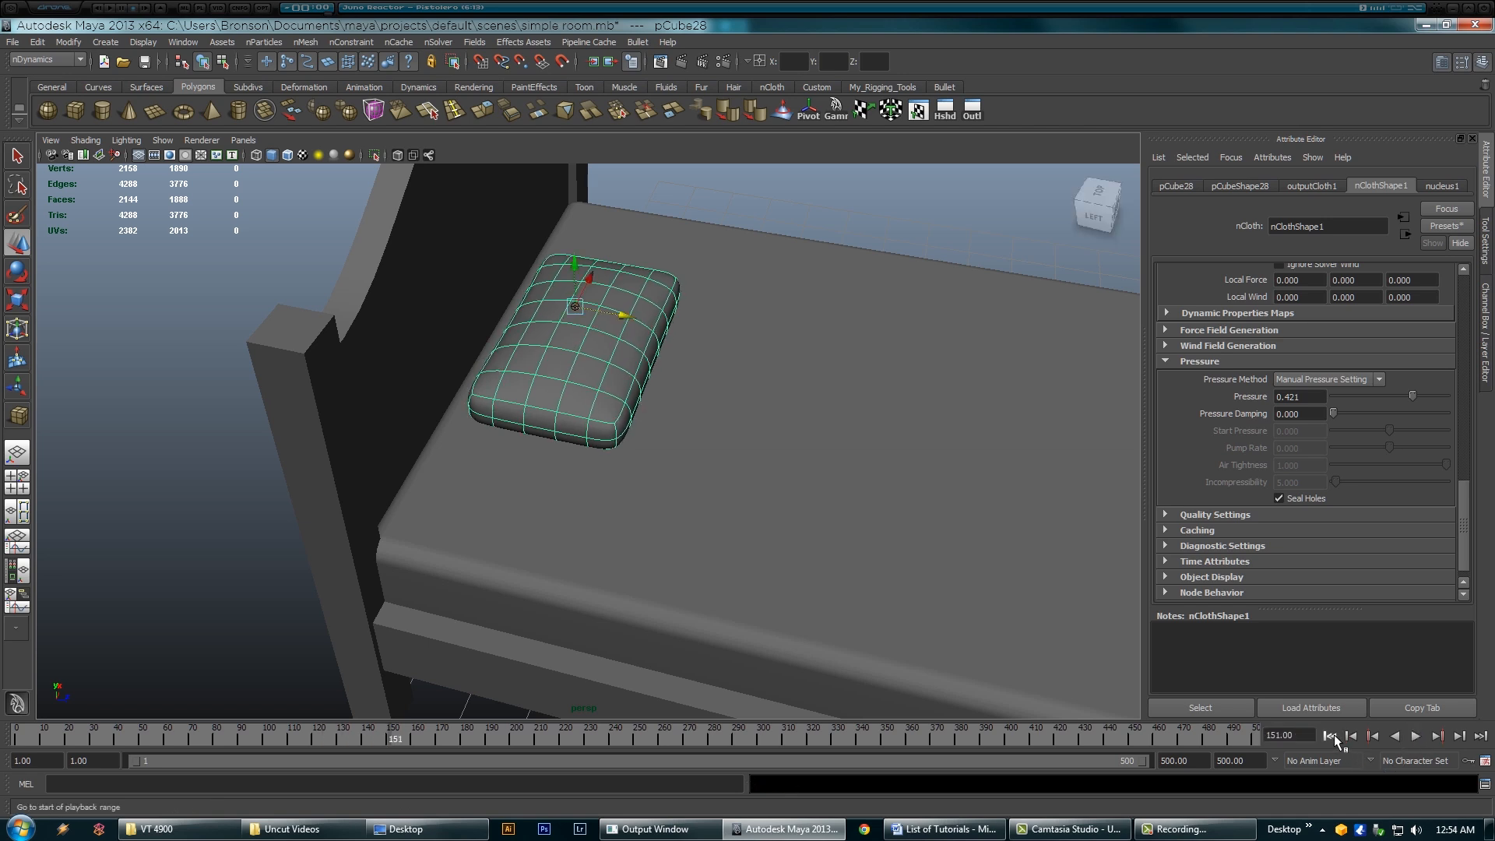
Step: Replay the simulation from the first frame and stop it at frame 51 with the pillow resting on the mattress
left_click(1330, 736)
left_click_drag(725, 470, 674, 436, "alt")
left_click(1416, 736)
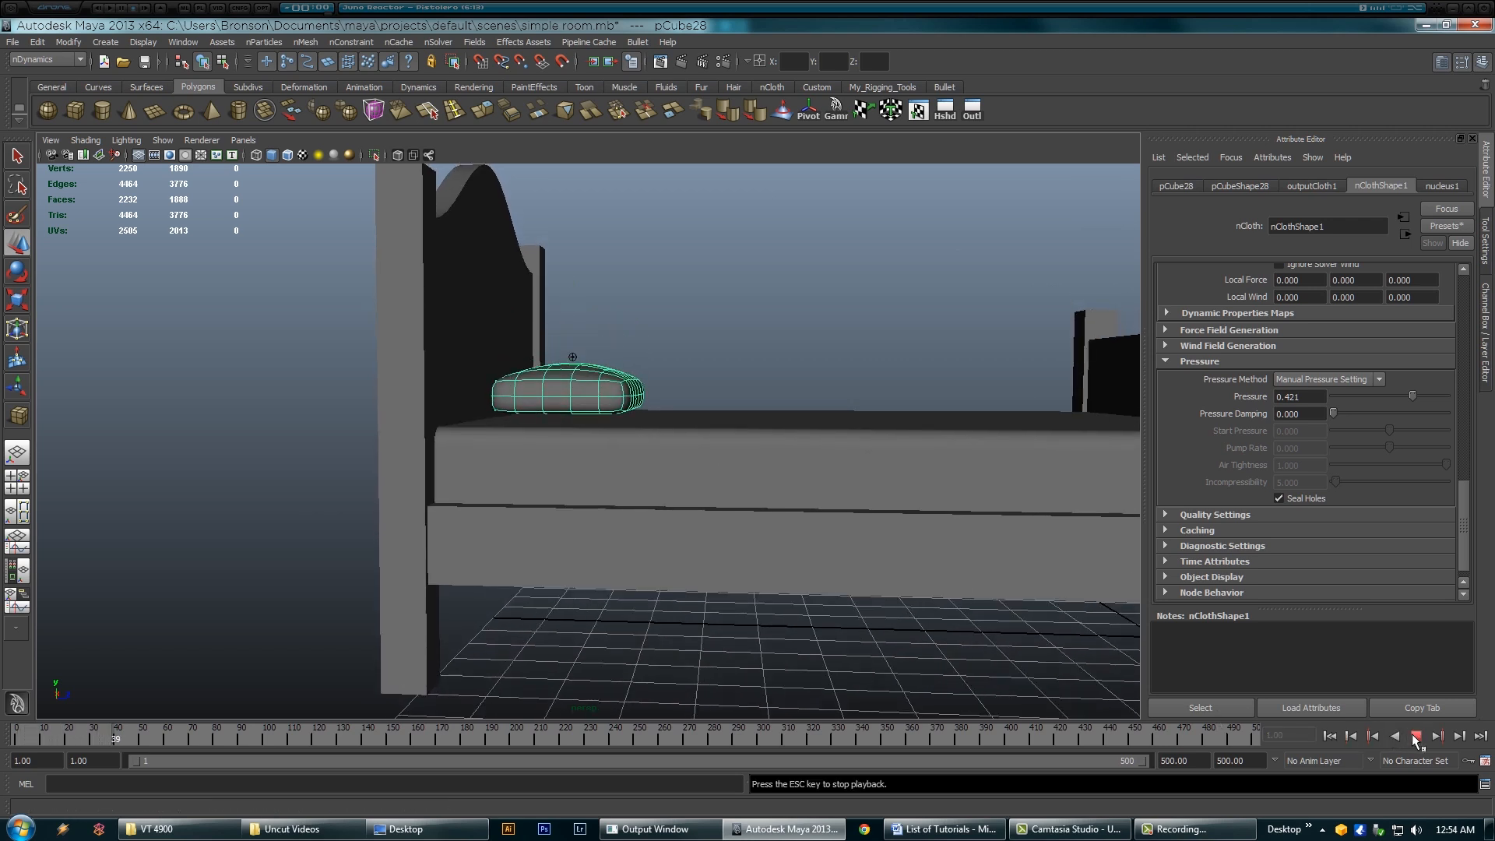
left_click(1417, 736)
left_click_drag(777, 511, 678, 554, "alt")
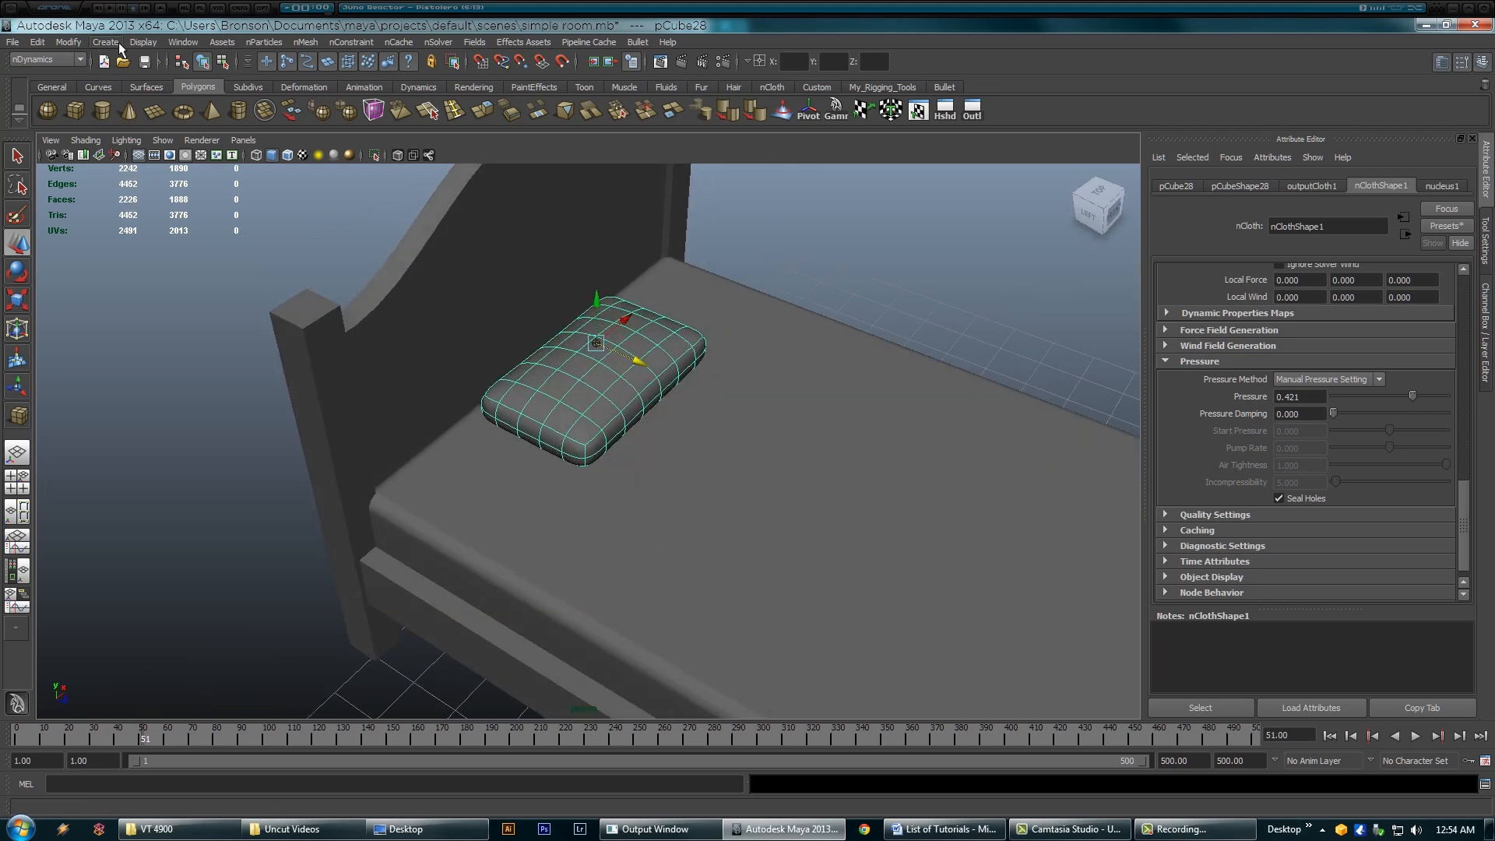
Step: Freeze the transformations of the simulated pillow
left_click(40, 40)
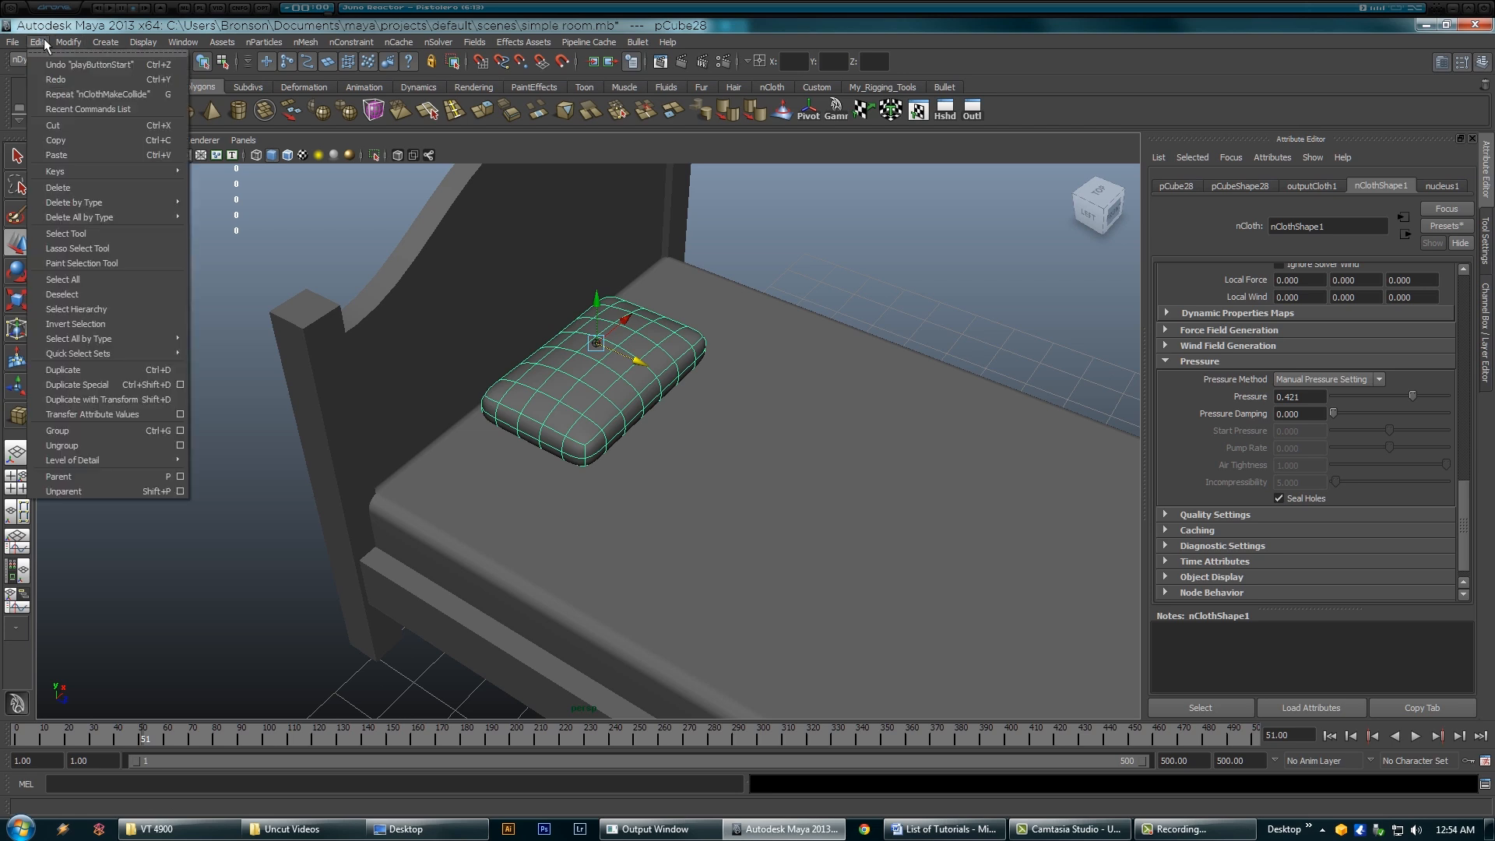
mouse_move(66, 43)
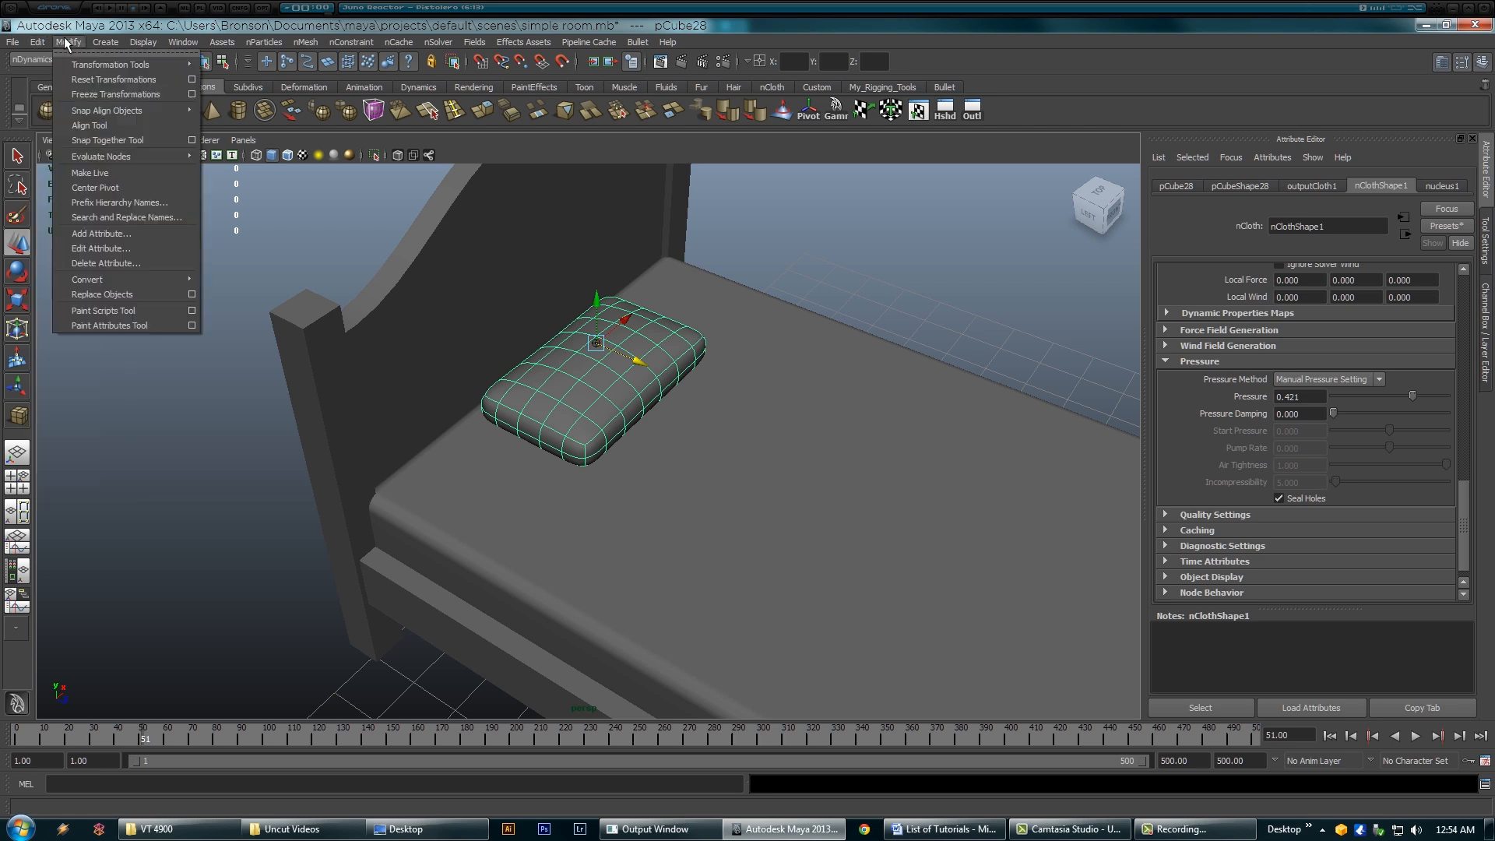
left_click(115, 94)
Step: Move the displaced pillow along Z toward the bed and resume the simulation from frame 51
right_click_drag(912, 498, 569, 490, "alt")
left_click_drag(678, 507, 733, 462, "alt")
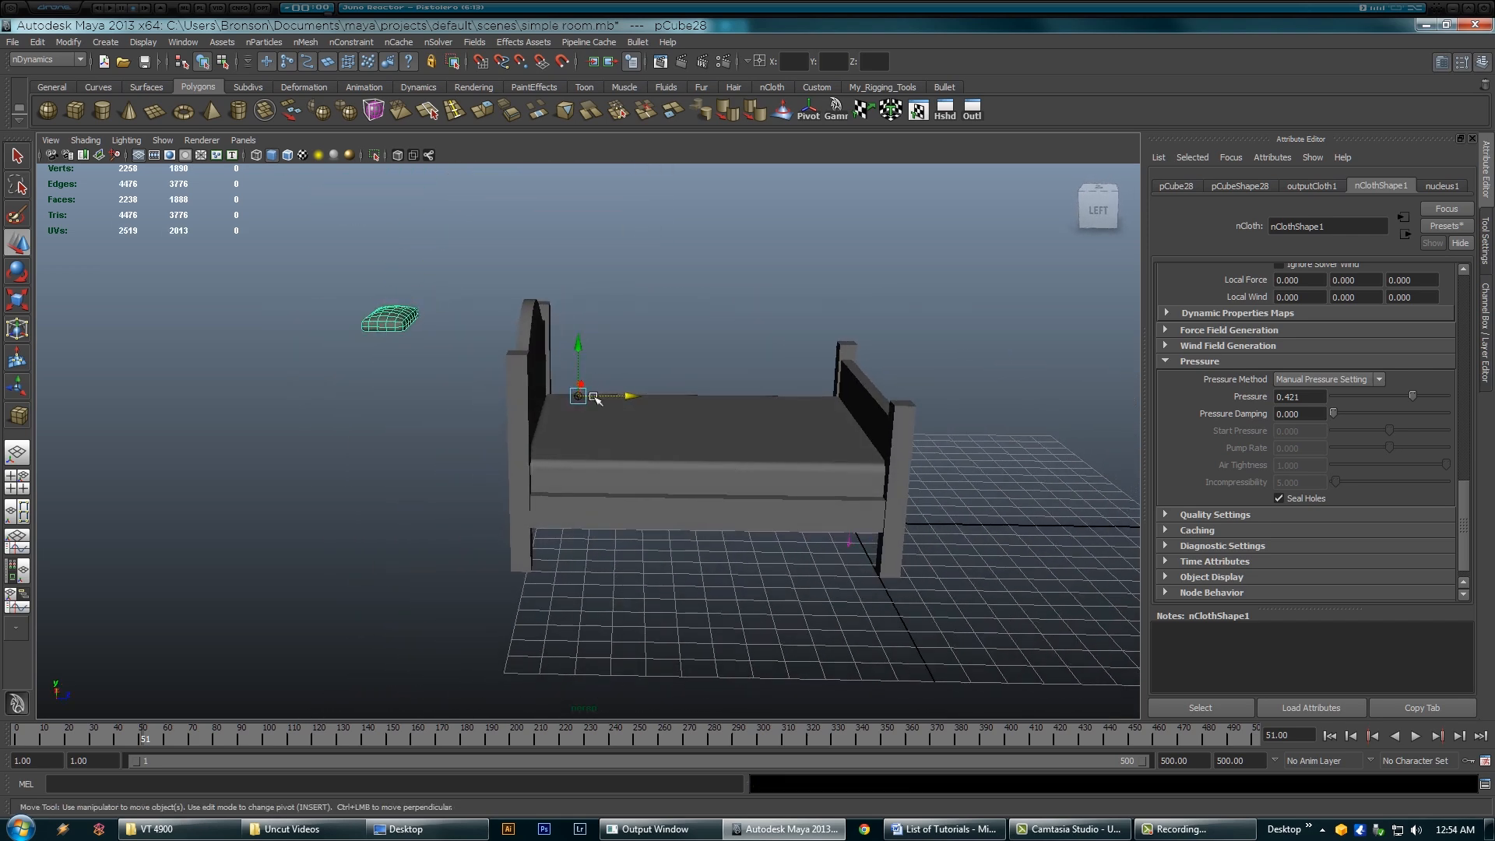
left_click_drag(637, 401, 782, 399)
left_click(1416, 736)
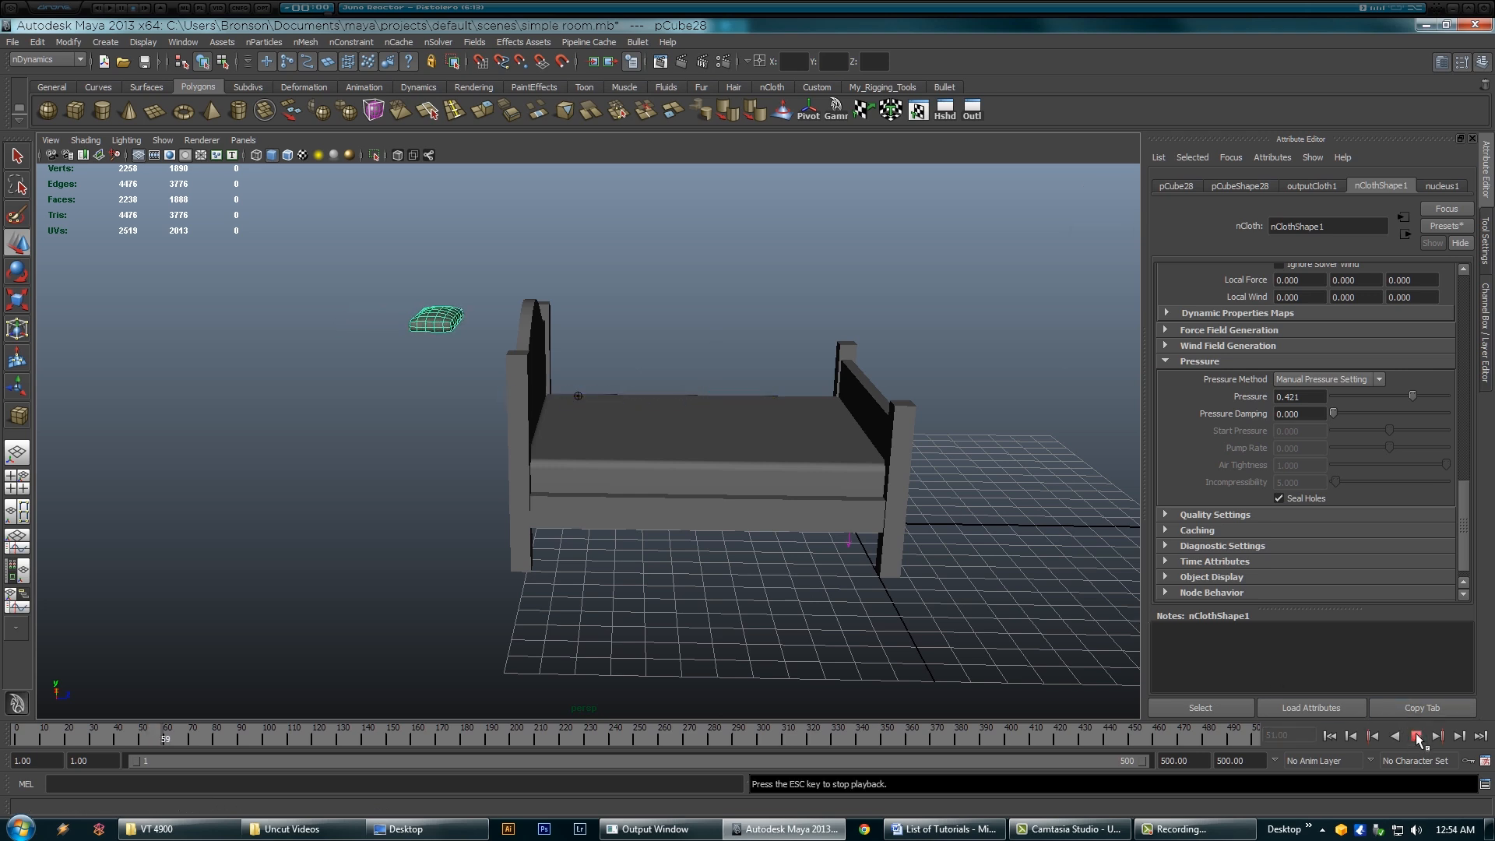
Step: Try returning to the first frame, repositioning the pillow along Z, and rerunning its simulation
left_click(1416, 736)
left_click(1331, 736)
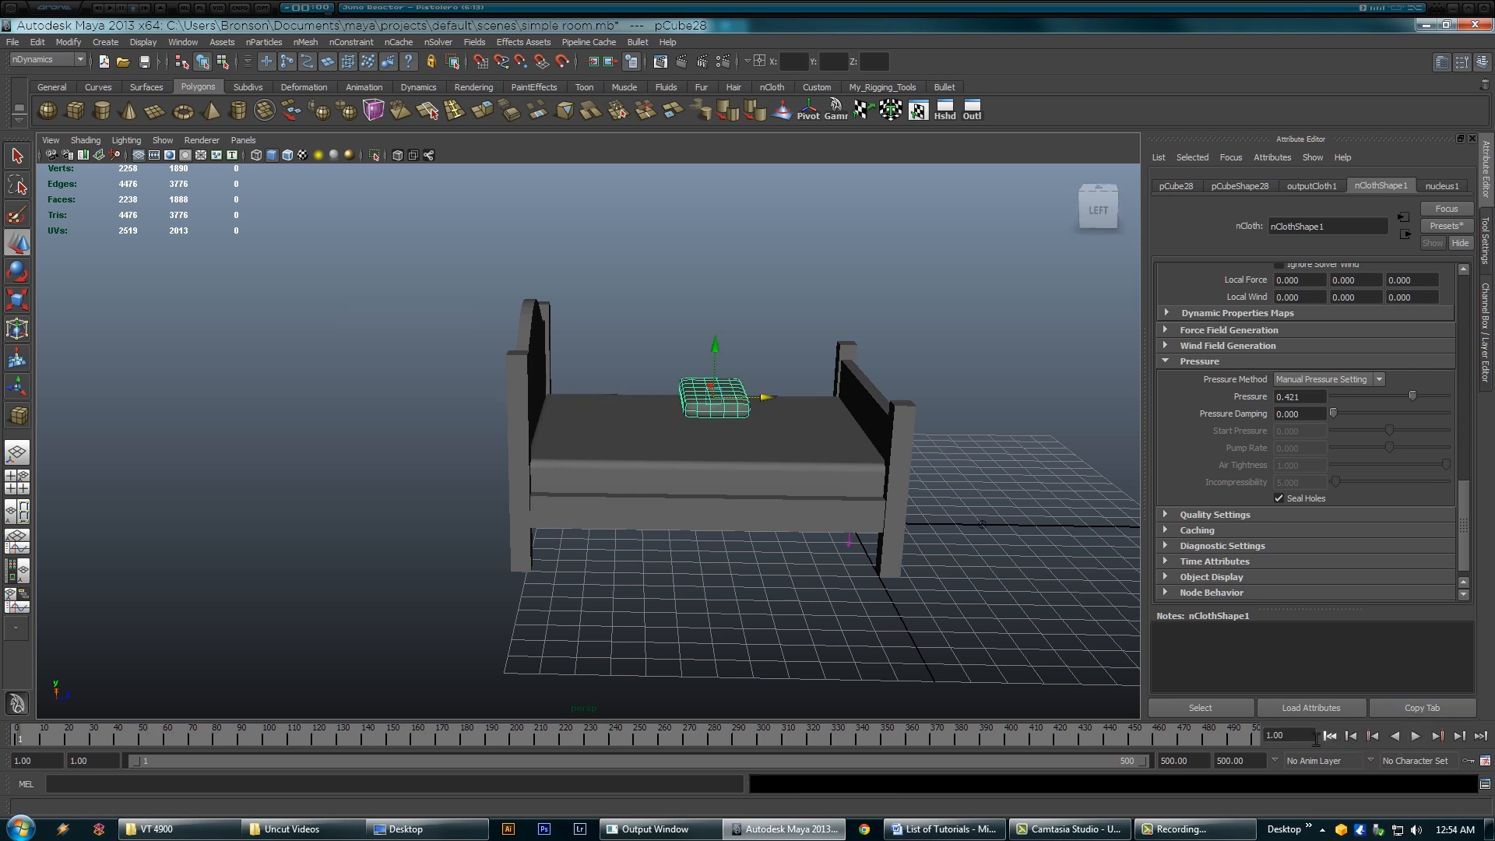
left_click_drag(765, 401, 888, 524)
scroll(761, 507, "up", 5)
left_click(1416, 736)
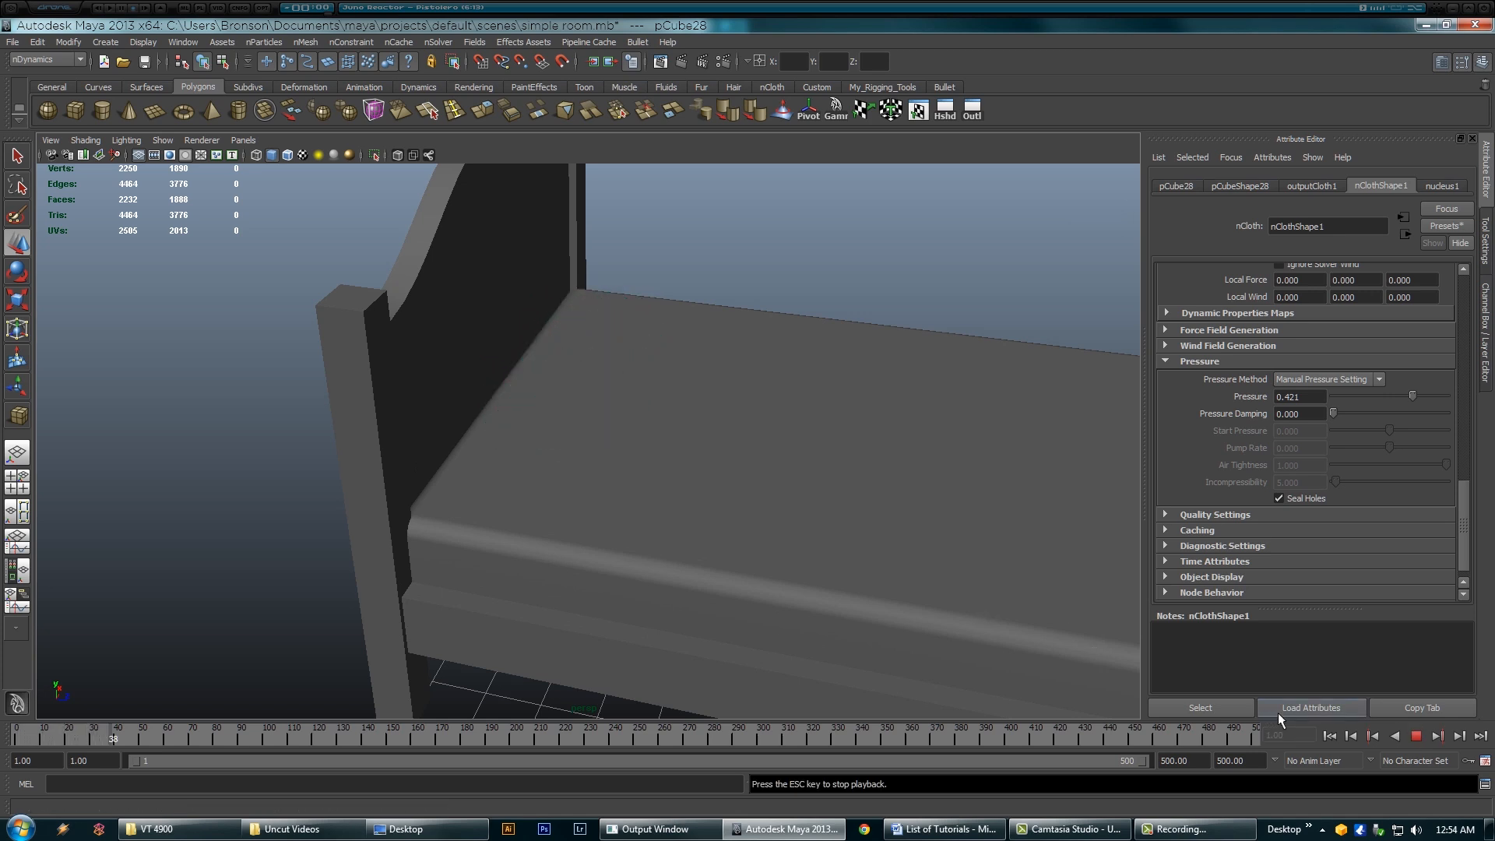
left_click(1417, 736)
left_click(1330, 736)
left_click_drag(828, 525, 761, 494, "alt")
Step: Undo the recent pillow moves and playback changes back to frame 151
key("ctrl+z")
key("ctrl+z")
key("ctrl+z")
key("ctrl+z")
key("ctrl+z")
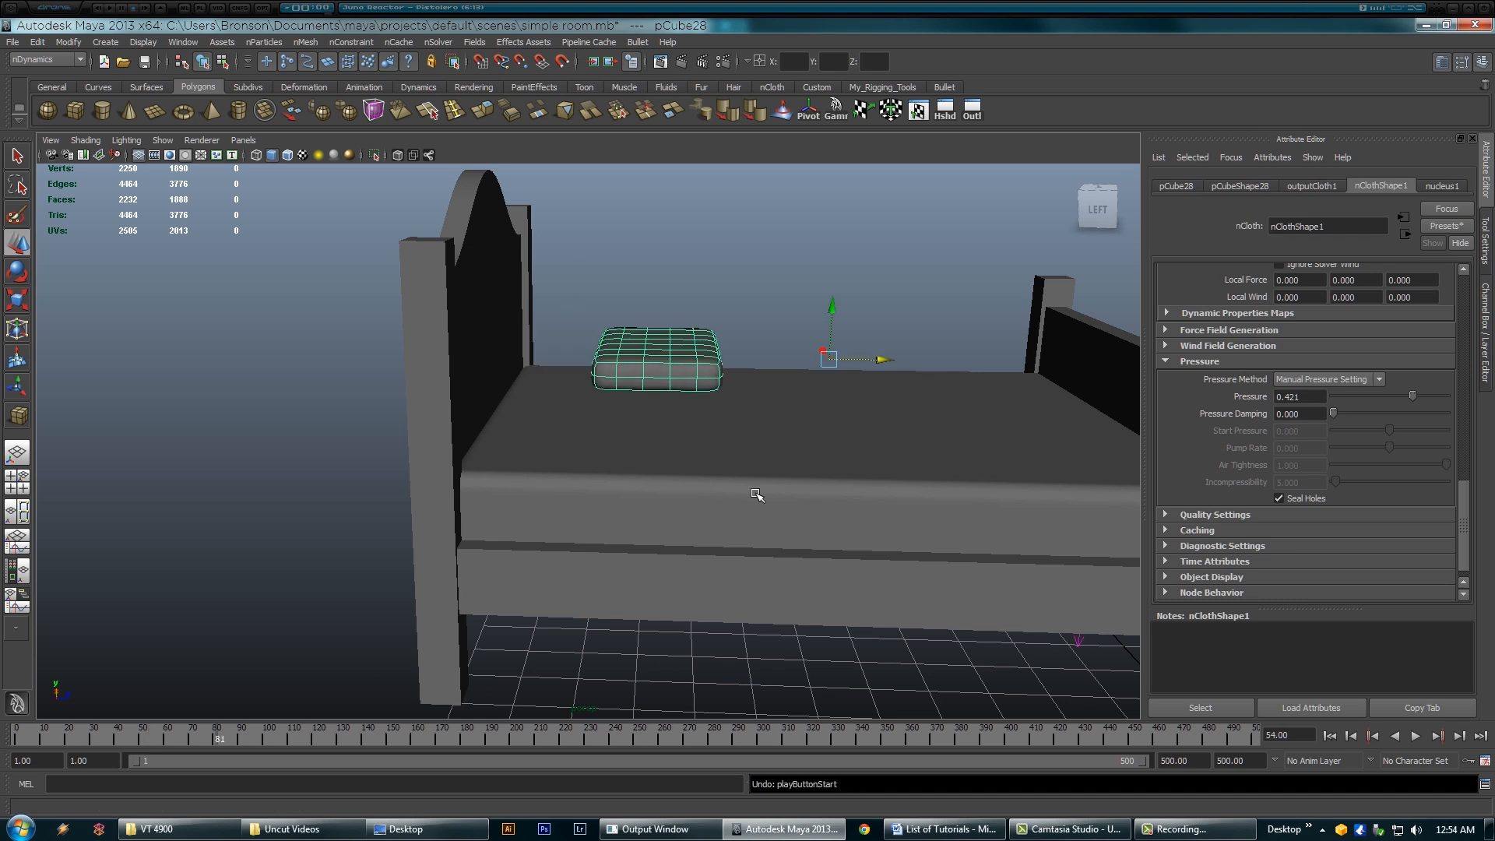
key("ctrl+z")
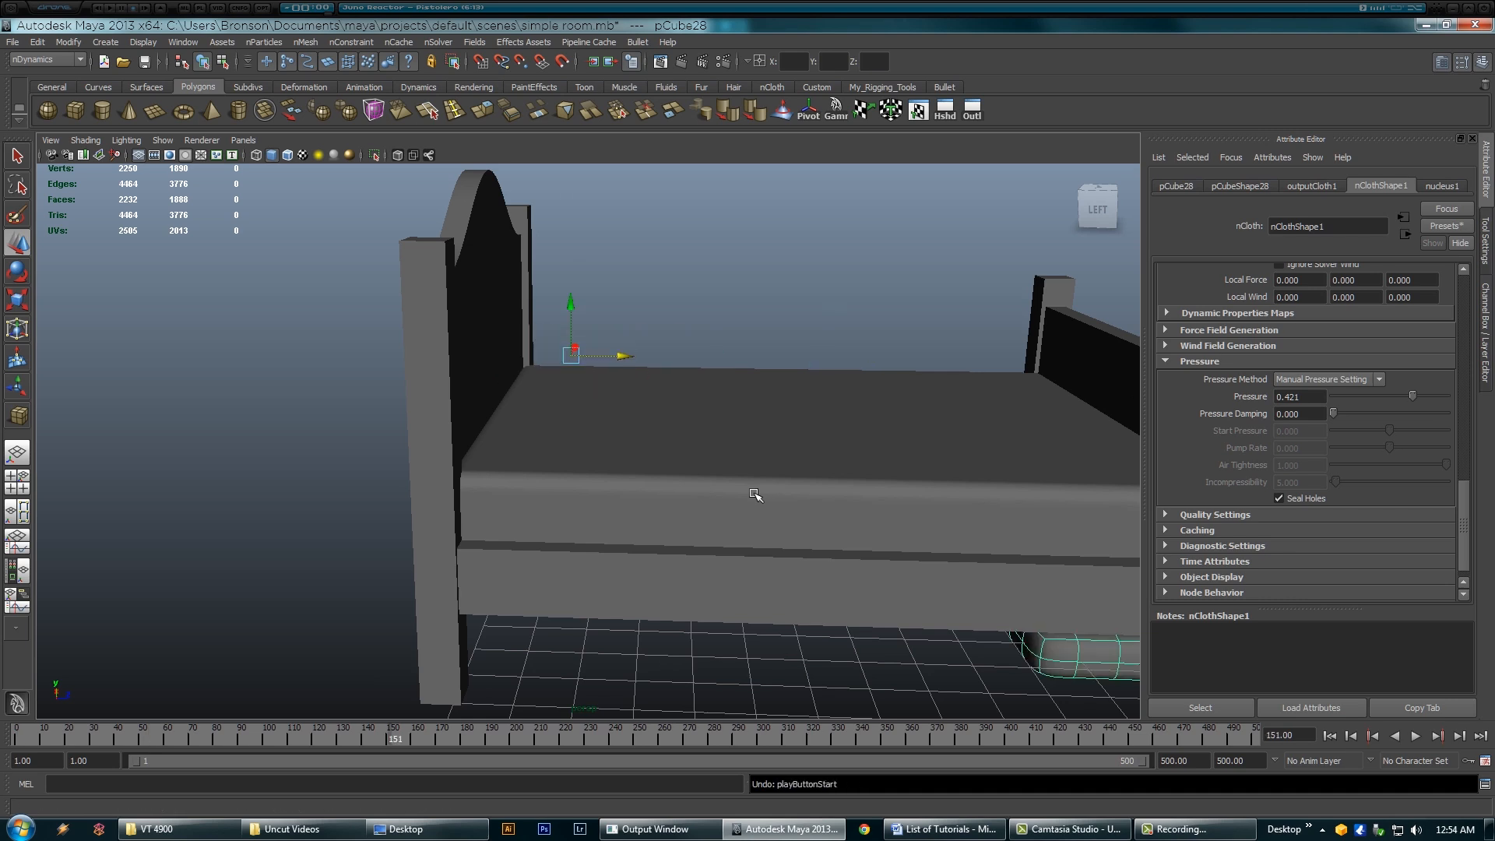
right_click_drag(947, 528, 678, 474, "alt")
middle_click_drag(913, 556, 688, 483, "alt")
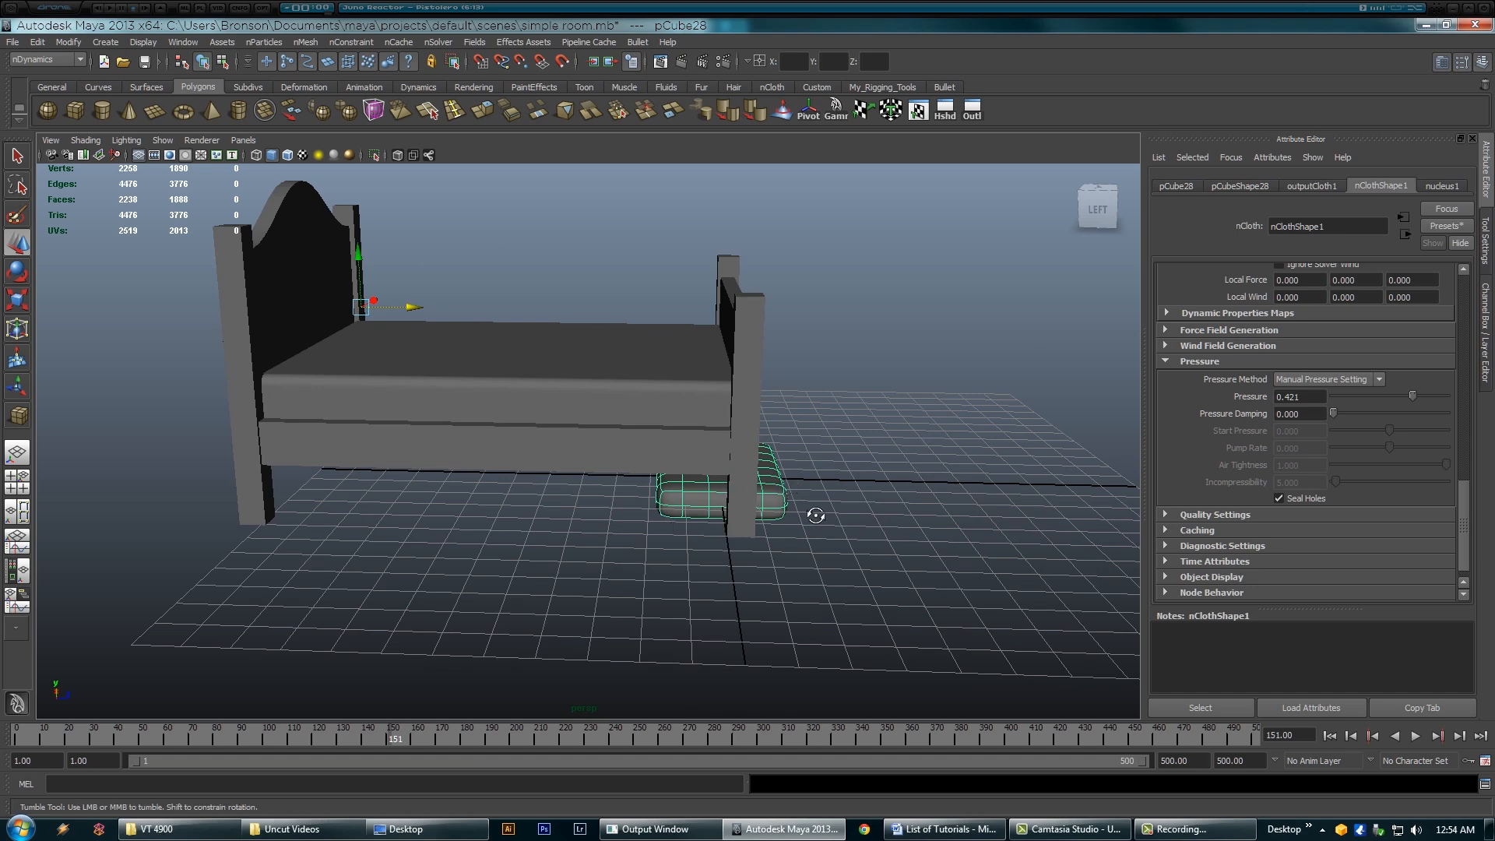
left_click_drag(815, 517, 762, 517, "alt")
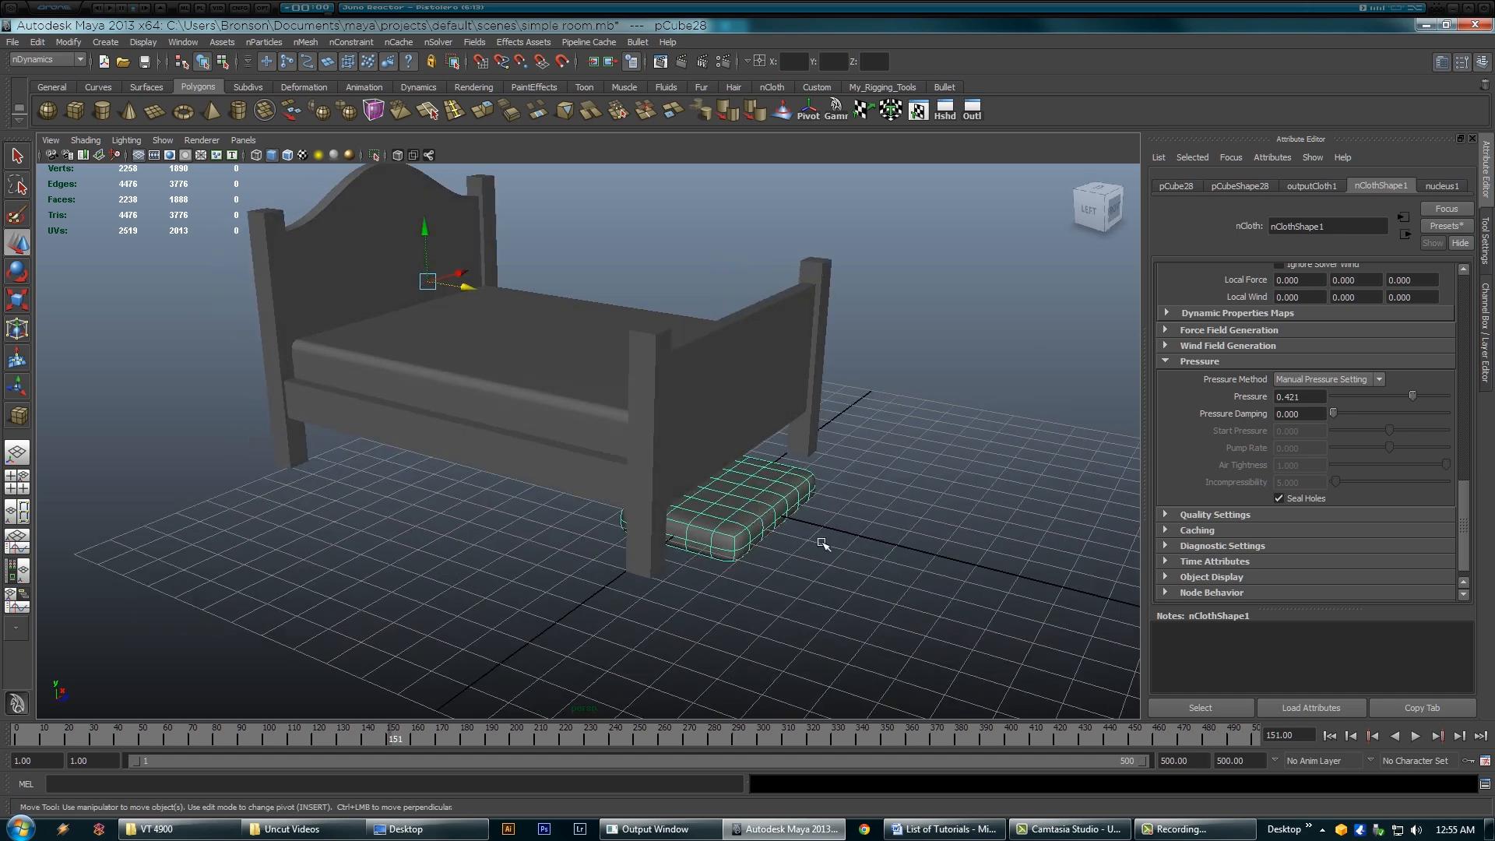
Step: Rewind the simulation and replay it from the first frame, stopping at frame 72 with the pillow on the mattress by the headboard
left_click(1415, 735)
left_click(1414, 735)
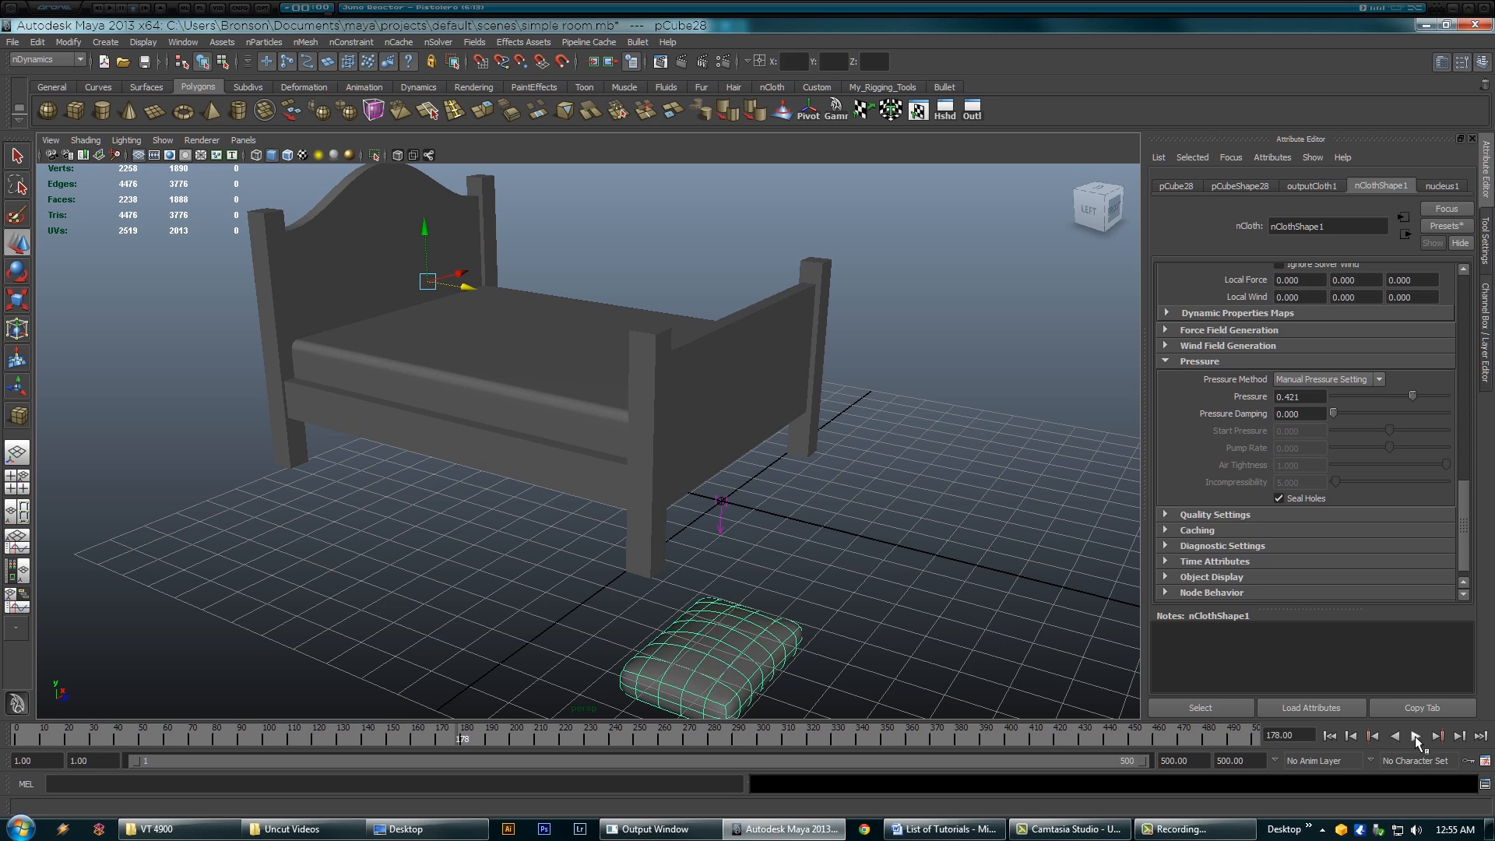
left_click(1330, 735)
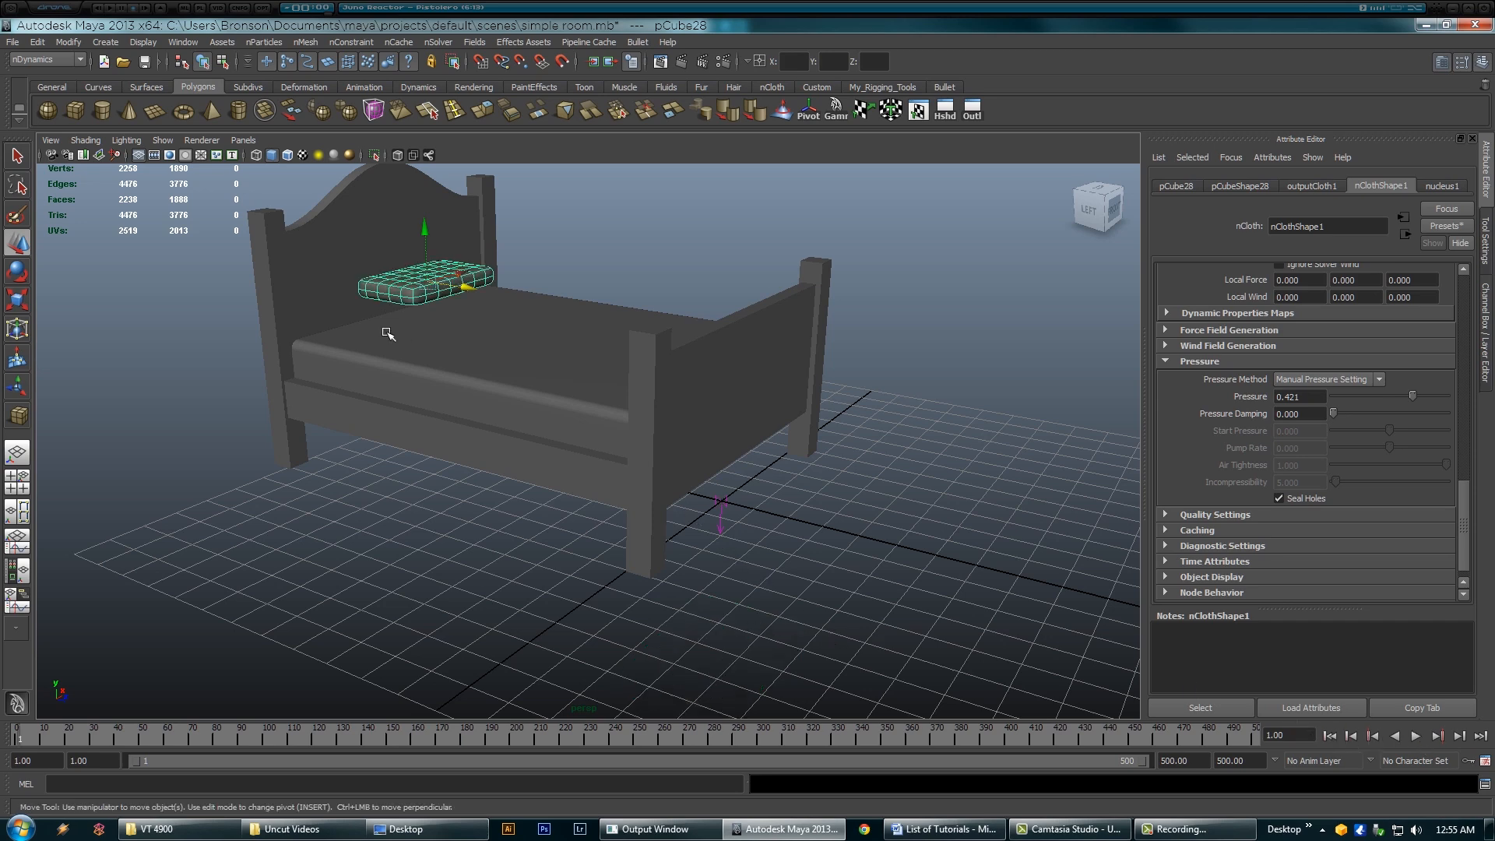
left_click_drag(388, 333, 779, 451, "alt")
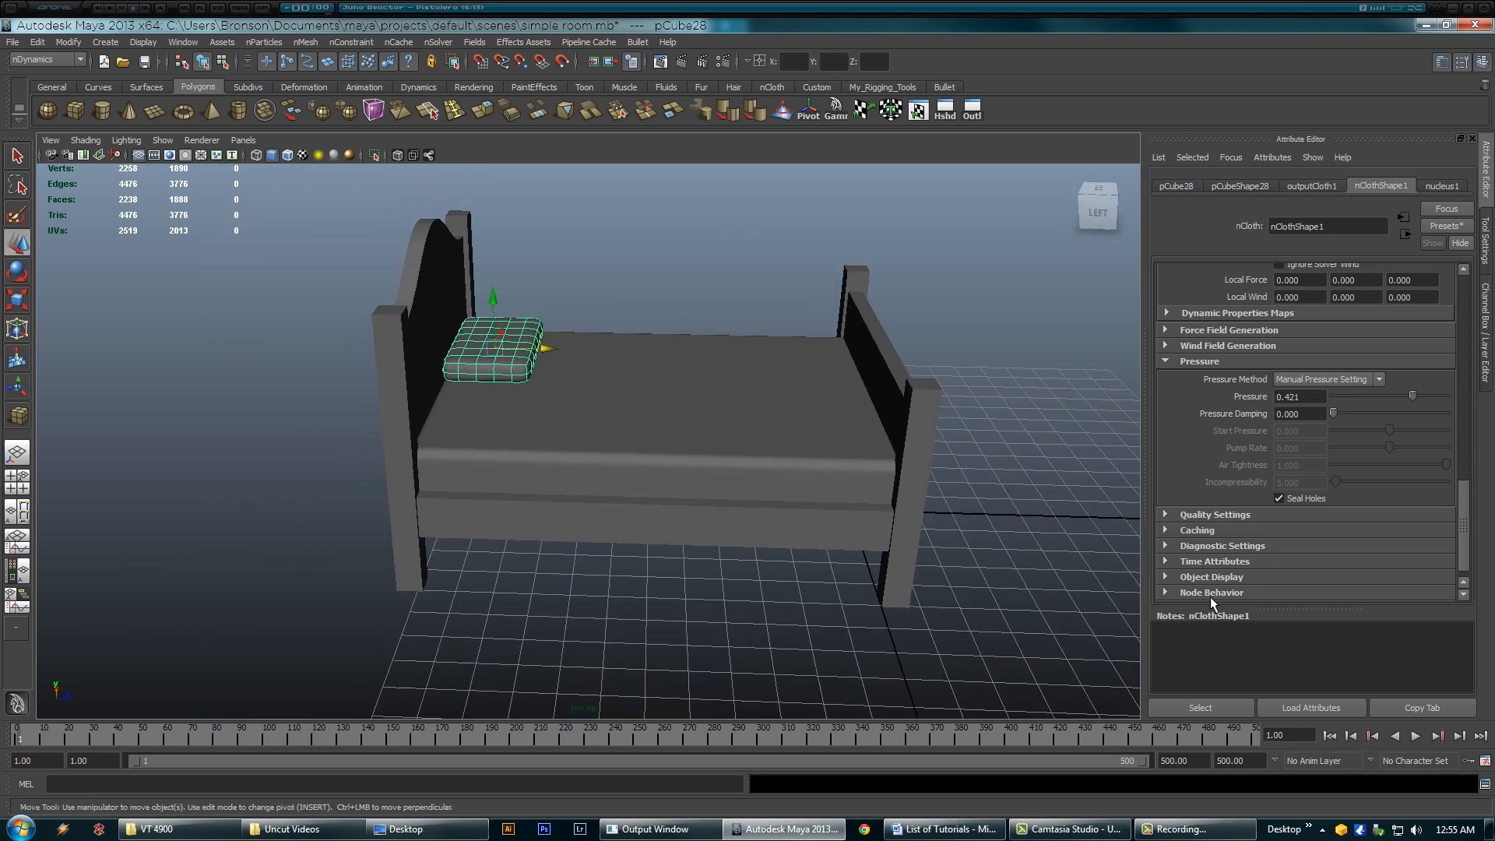
left_click(1415, 735)
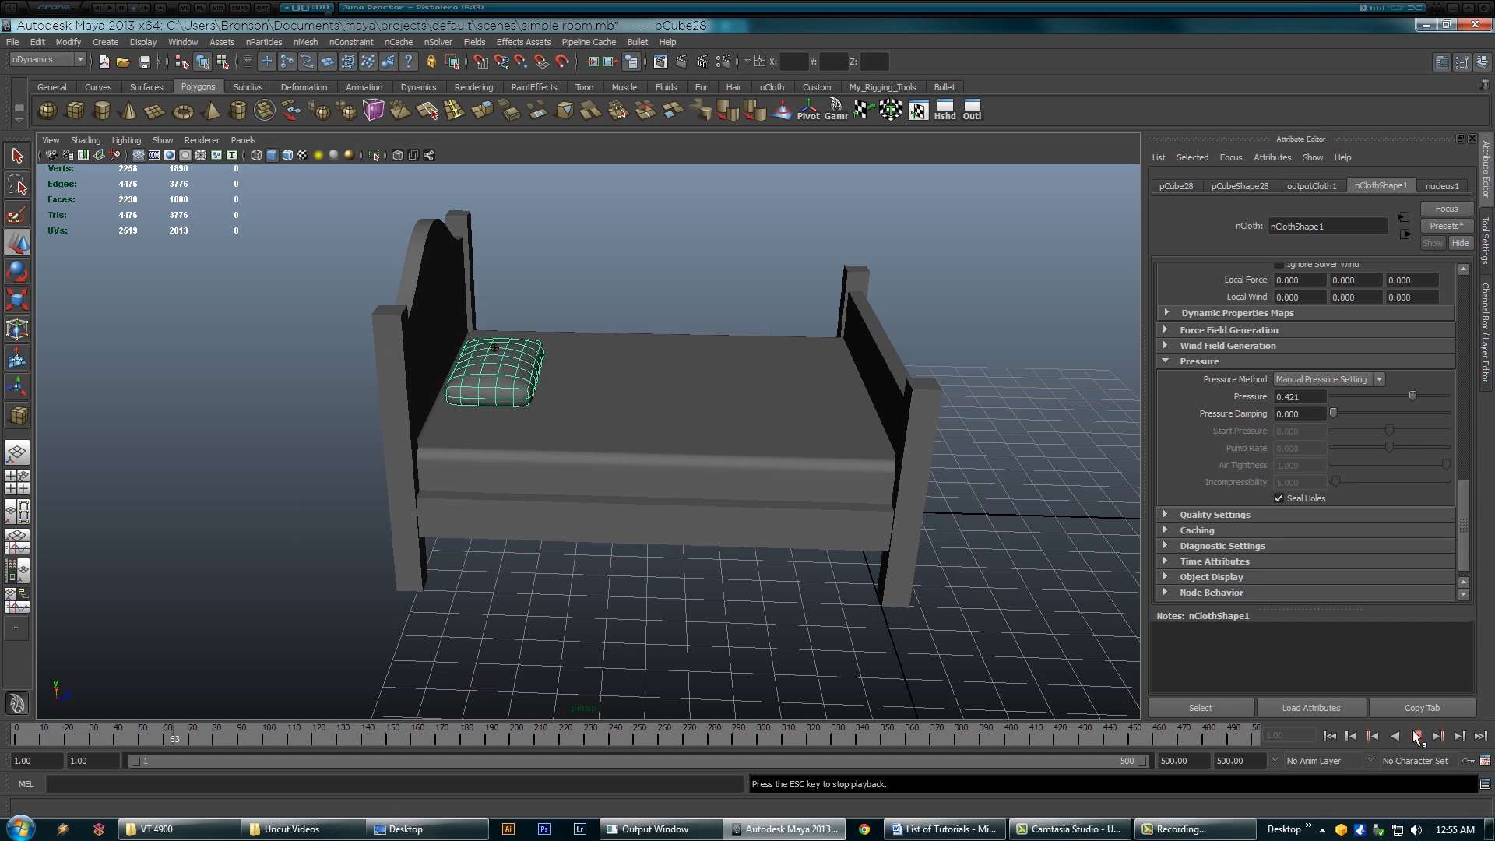
left_click(1415, 737)
Step: Delete the construction history of the settled pillow
left_click_drag(802, 488, 517, 424, "alt")
middle_click_drag(517, 424, 596, 512, "alt")
right_click_drag(761, 534, 919, 545, "alt")
left_click(40, 43)
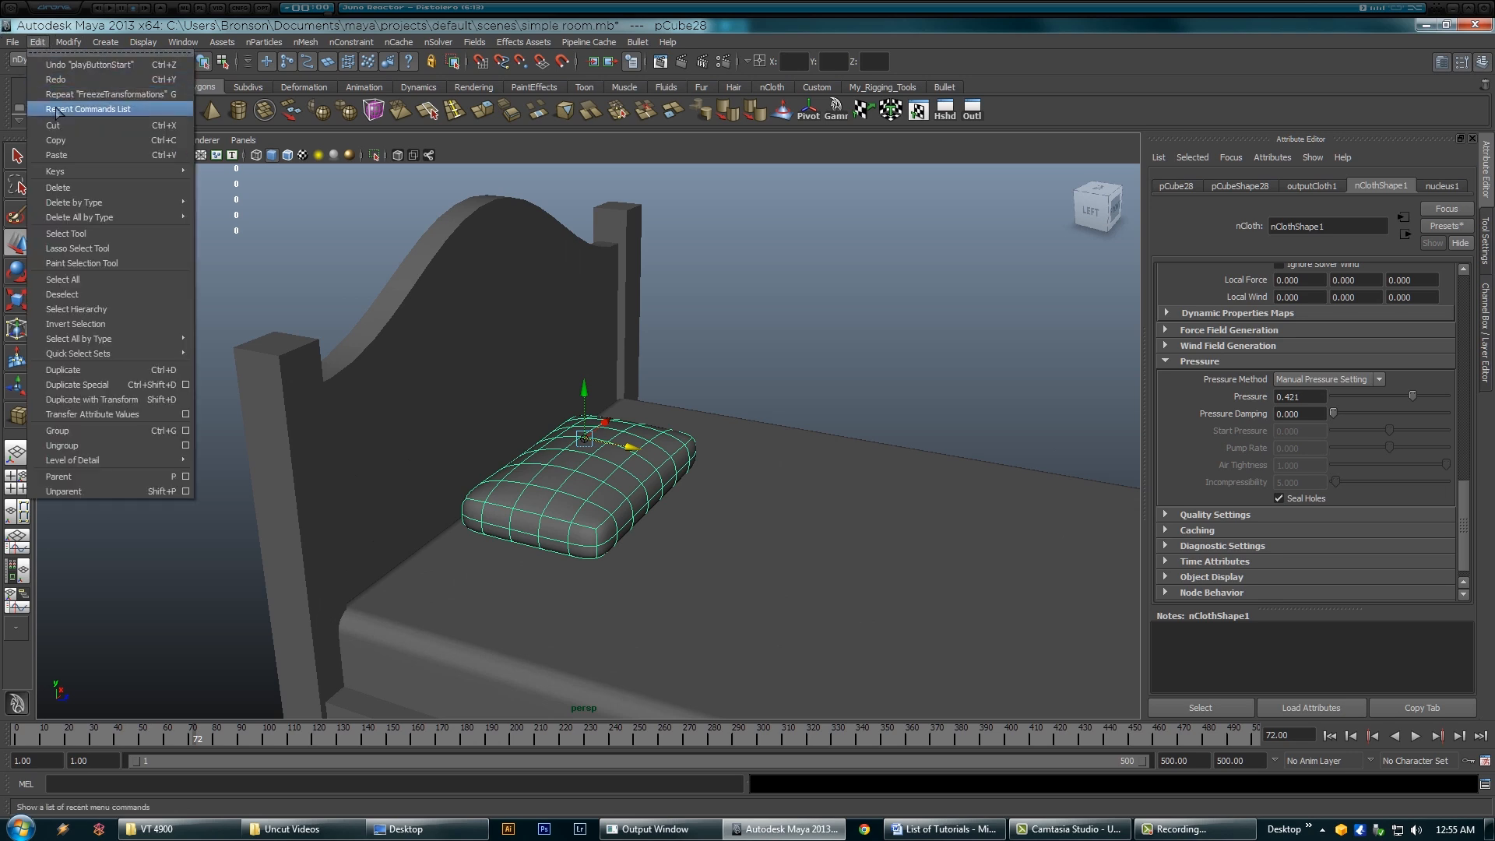
mouse_move(92, 204)
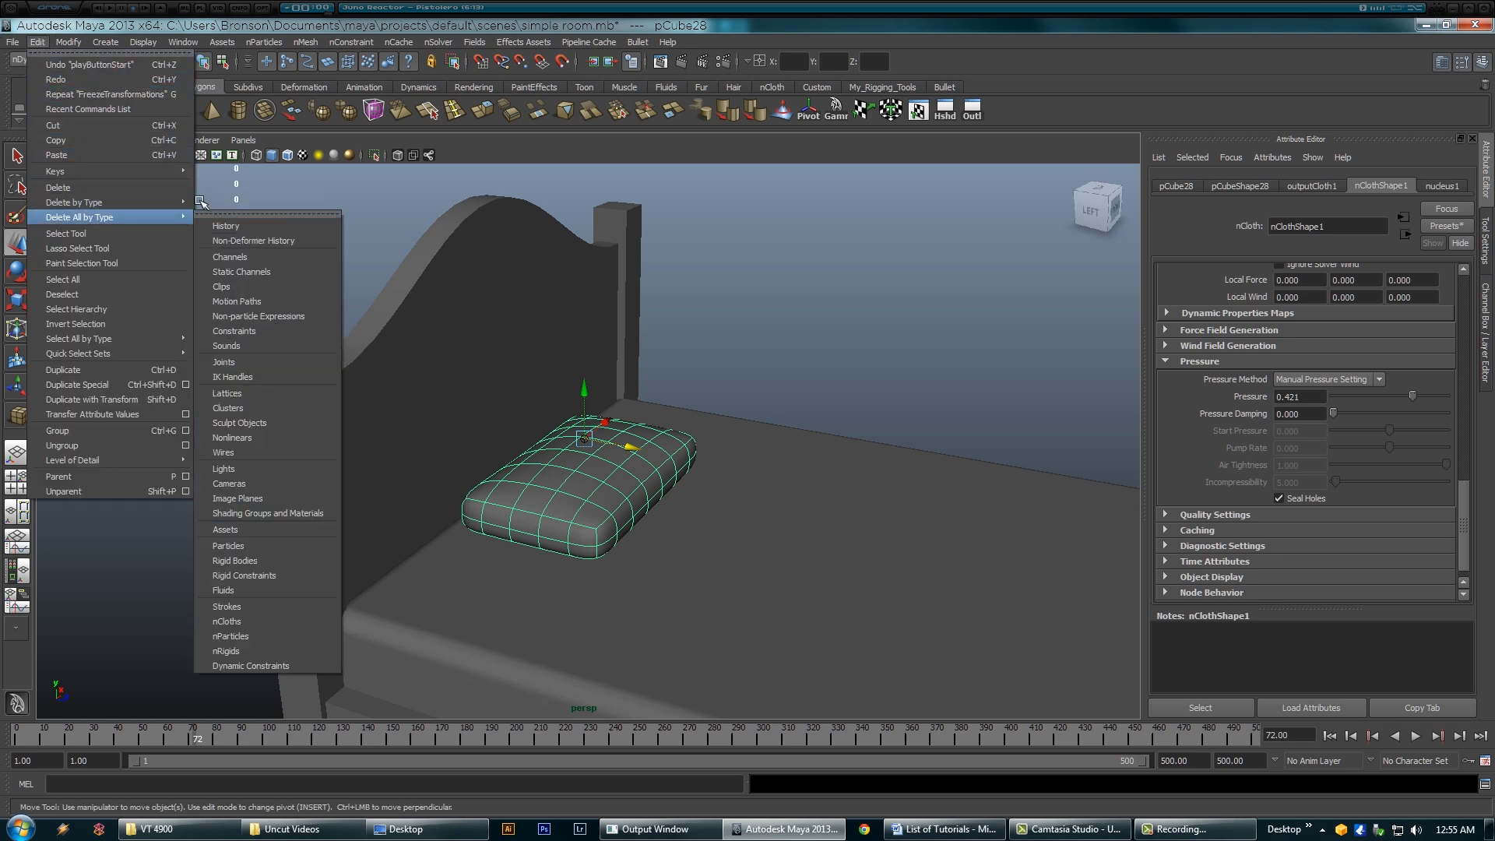
left_click(229, 215)
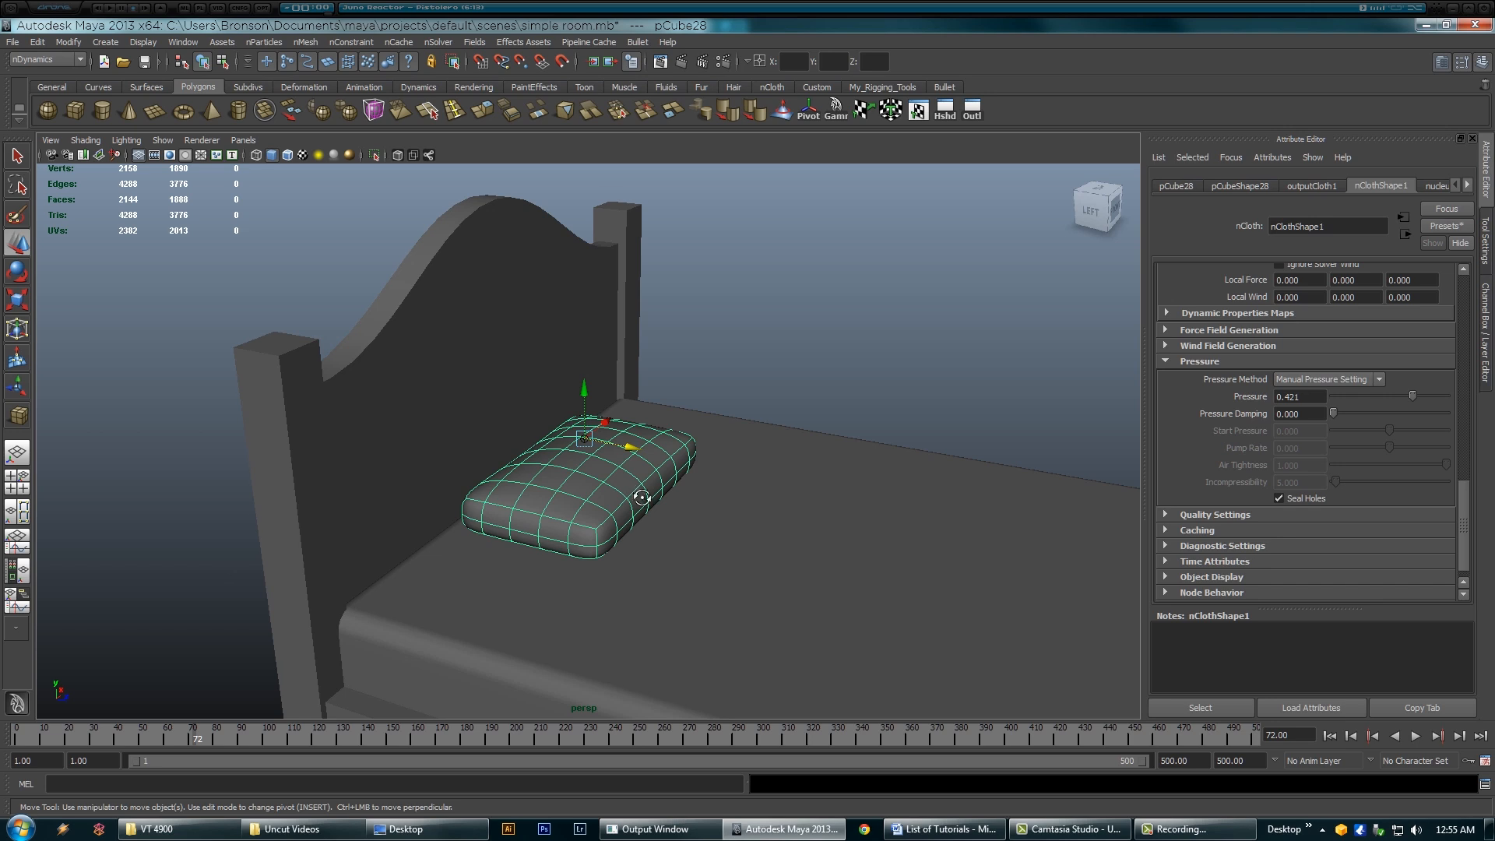
Step: Return to the first frame and nudge the pillow onto the mattress, to about Translate Y 4.827 and Translate Z -10.584
left_click_drag(641, 497, 646, 498, "alt")
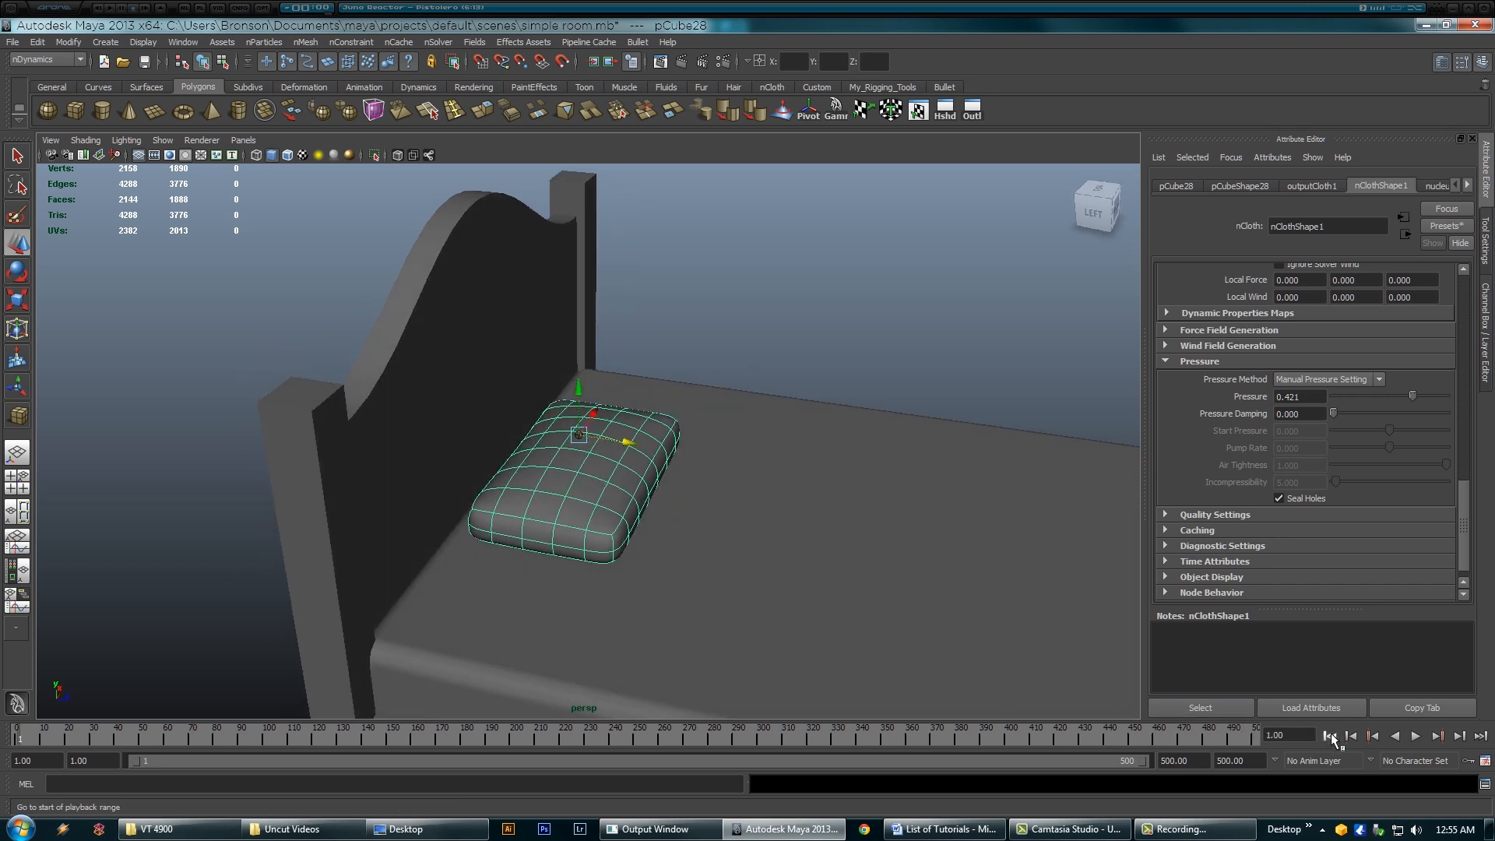
left_click_drag(690, 534, 670, 502, "alt")
mouse_move(573, 396)
left_mouse_down()
mouse_move(587, 269)
mouse_move(582, 379)
left_mouse_up()
left_click_drag(594, 495, 572, 401, "alt")
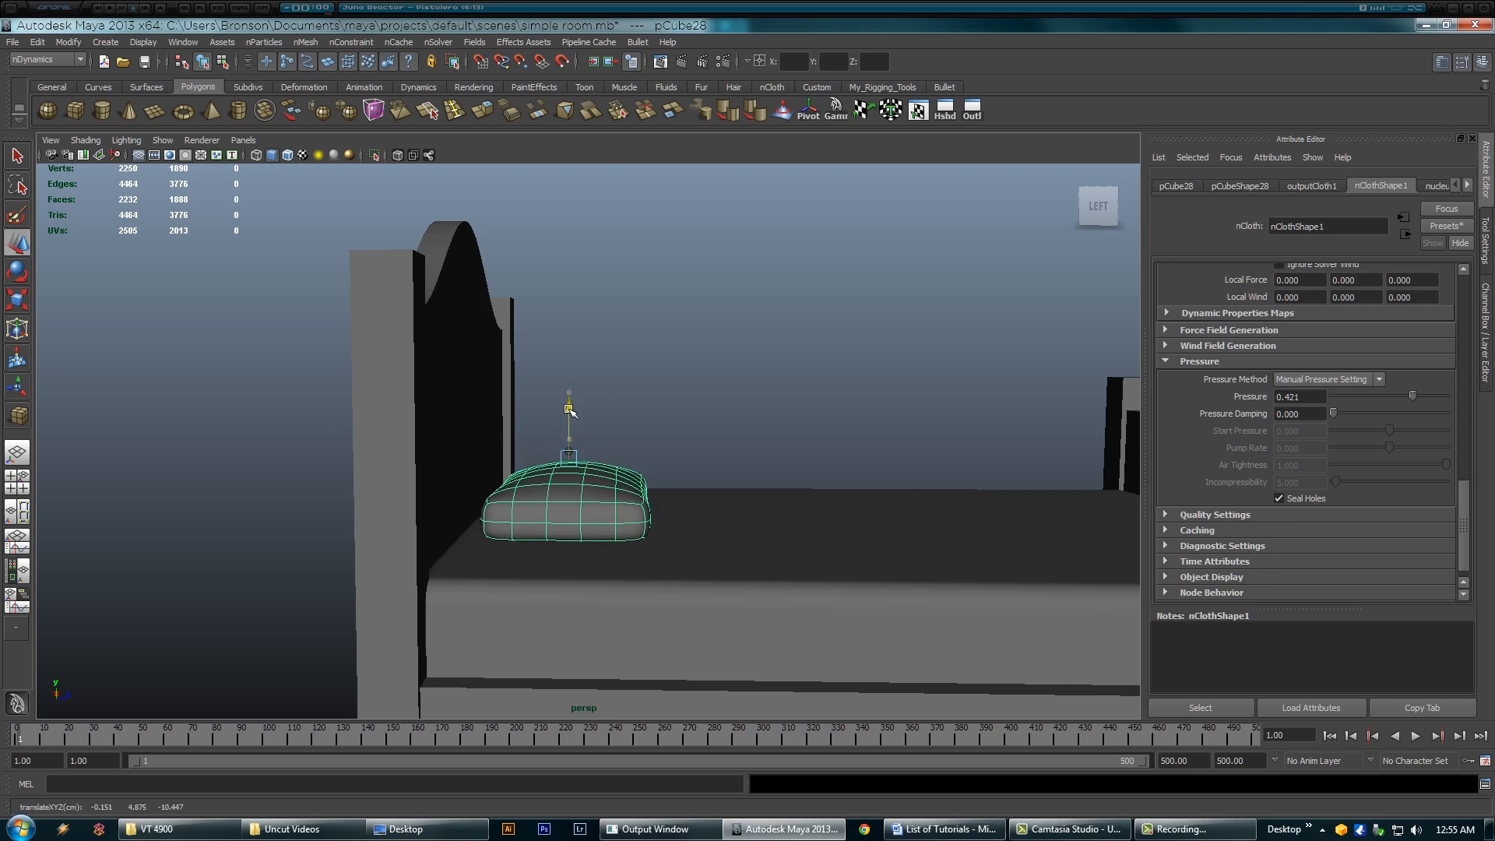
left_click_drag(627, 499, 622, 449, "alt")
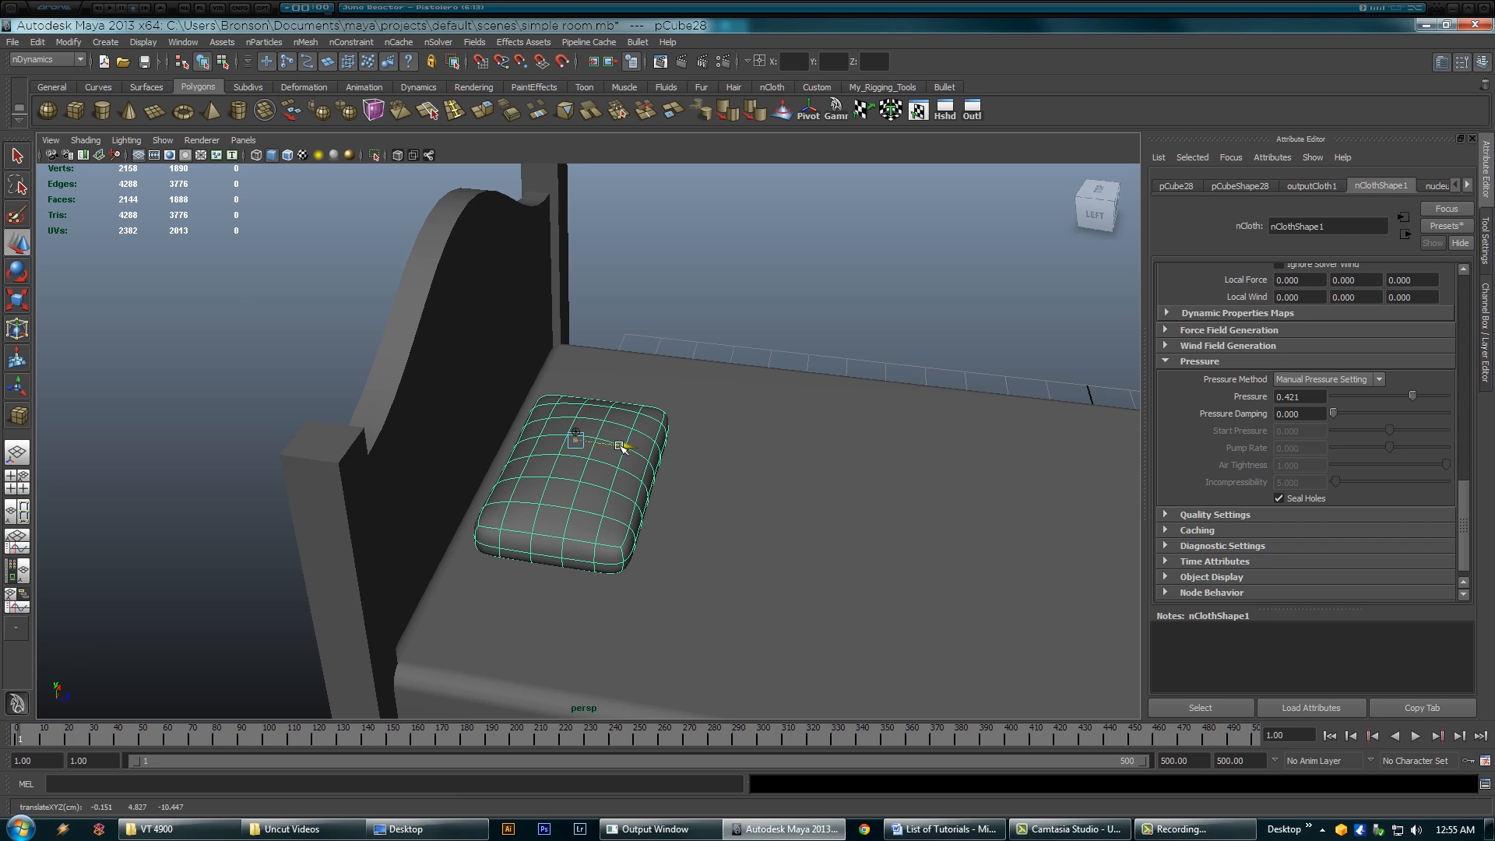
Step: Deselect the pillow and examine its size and placement on the bed from several angles
left_click_drag(740, 479, 701, 491, "alt")
right_click_drag(701, 490, 600, 511, "alt")
left_click_drag(601, 511, 681, 492, "alt")
right_click_drag(681, 493, 621, 508, "alt")
left_click(837, 421)
left_click_drag(838, 517, 768, 520, "alt")
right_click_drag(767, 520, 670, 517, "alt")
left_click_drag(671, 517, 786, 490, "alt")
left_click_drag(817, 442, 627, 433, "alt")
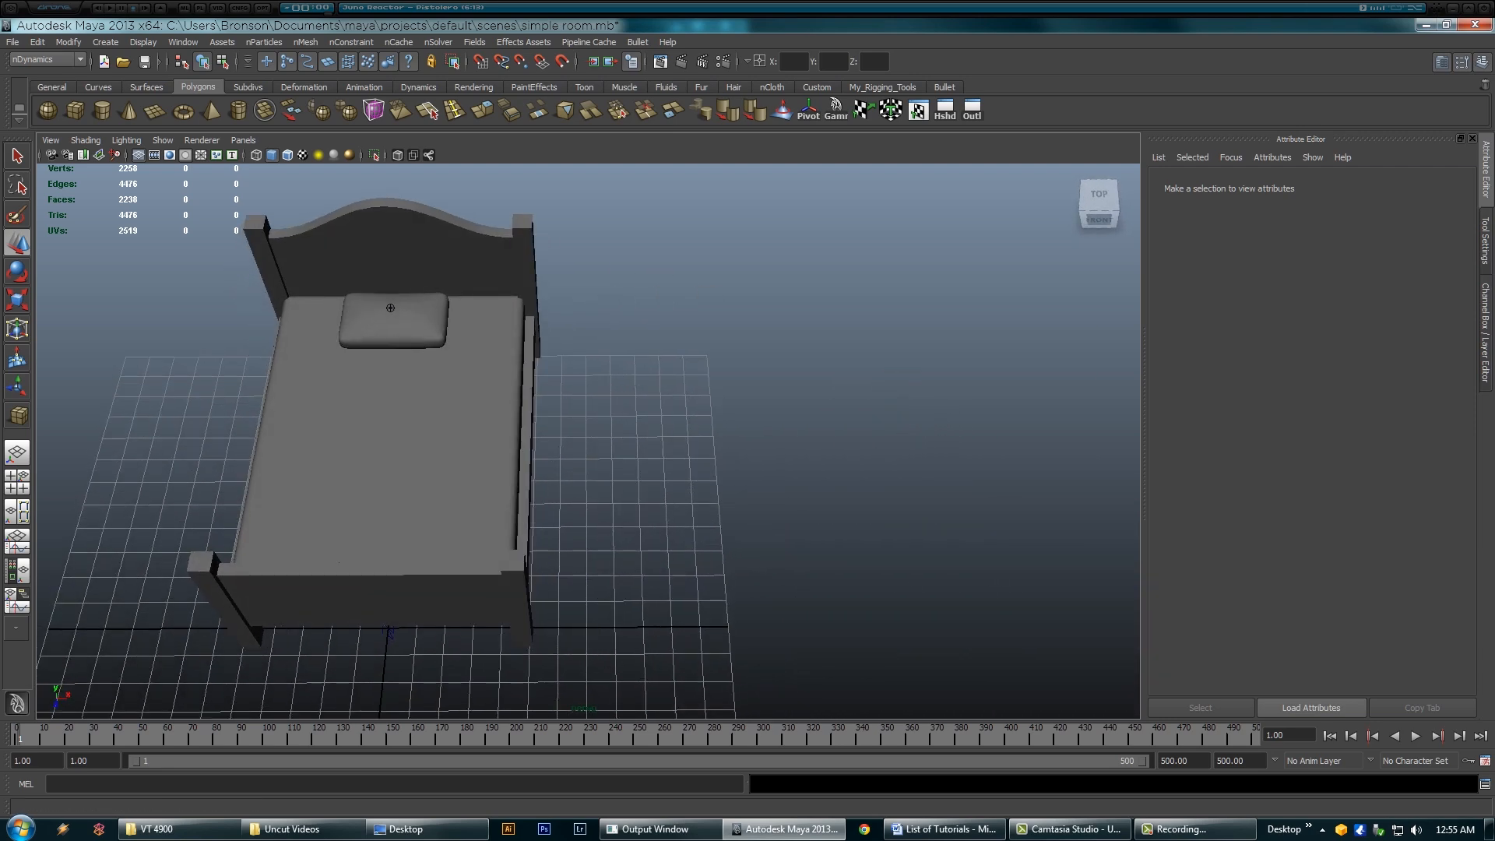
Step: Create a blanket box over the bed in top view, about 13 wide and 11.8 deep, and flatten it to about 0.266 Scale Y
left_click(75, 110)
key("space")
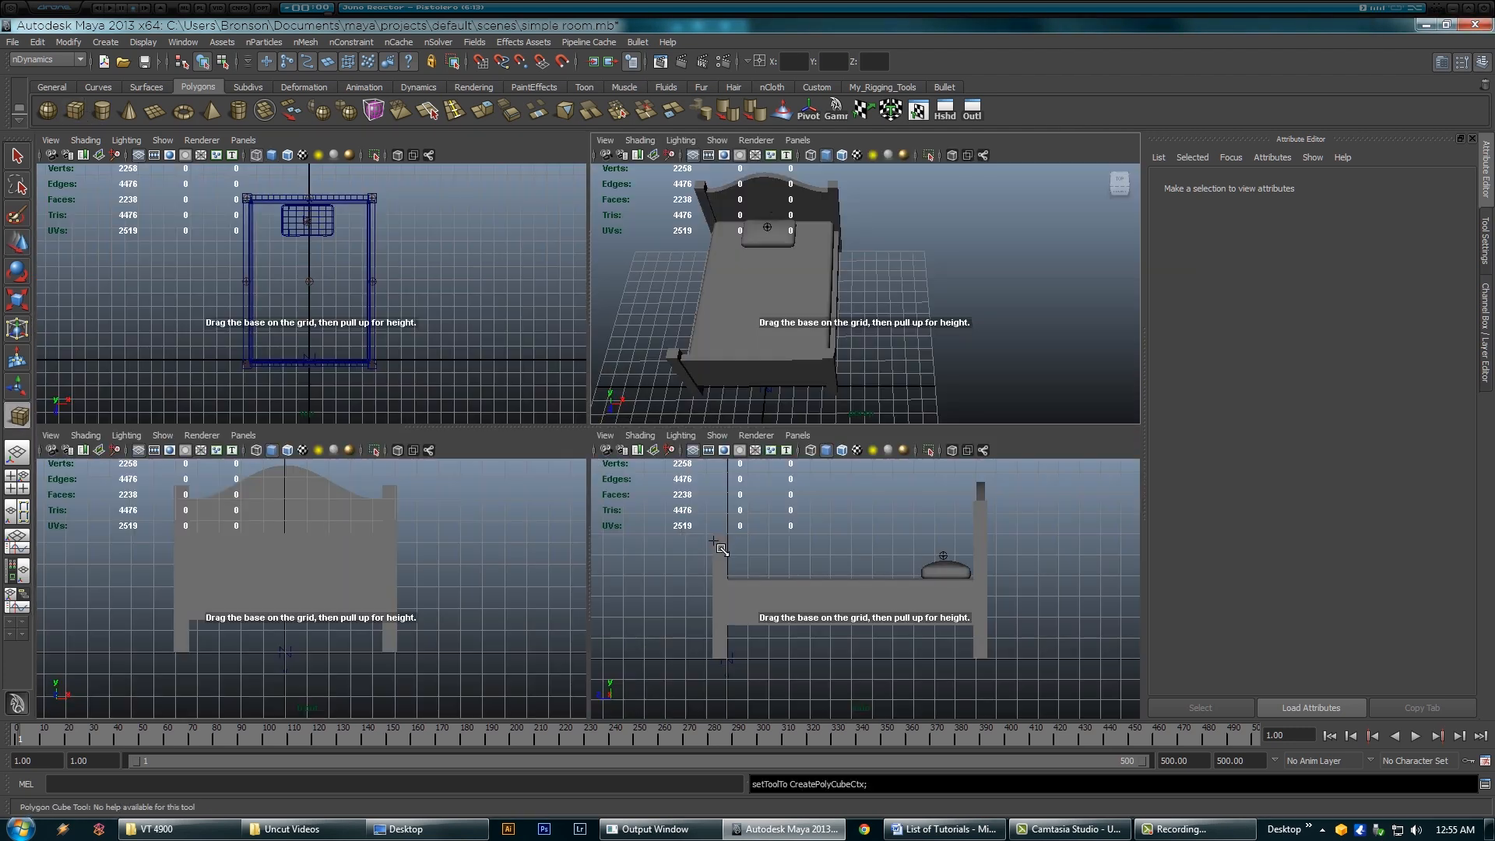
key("space")
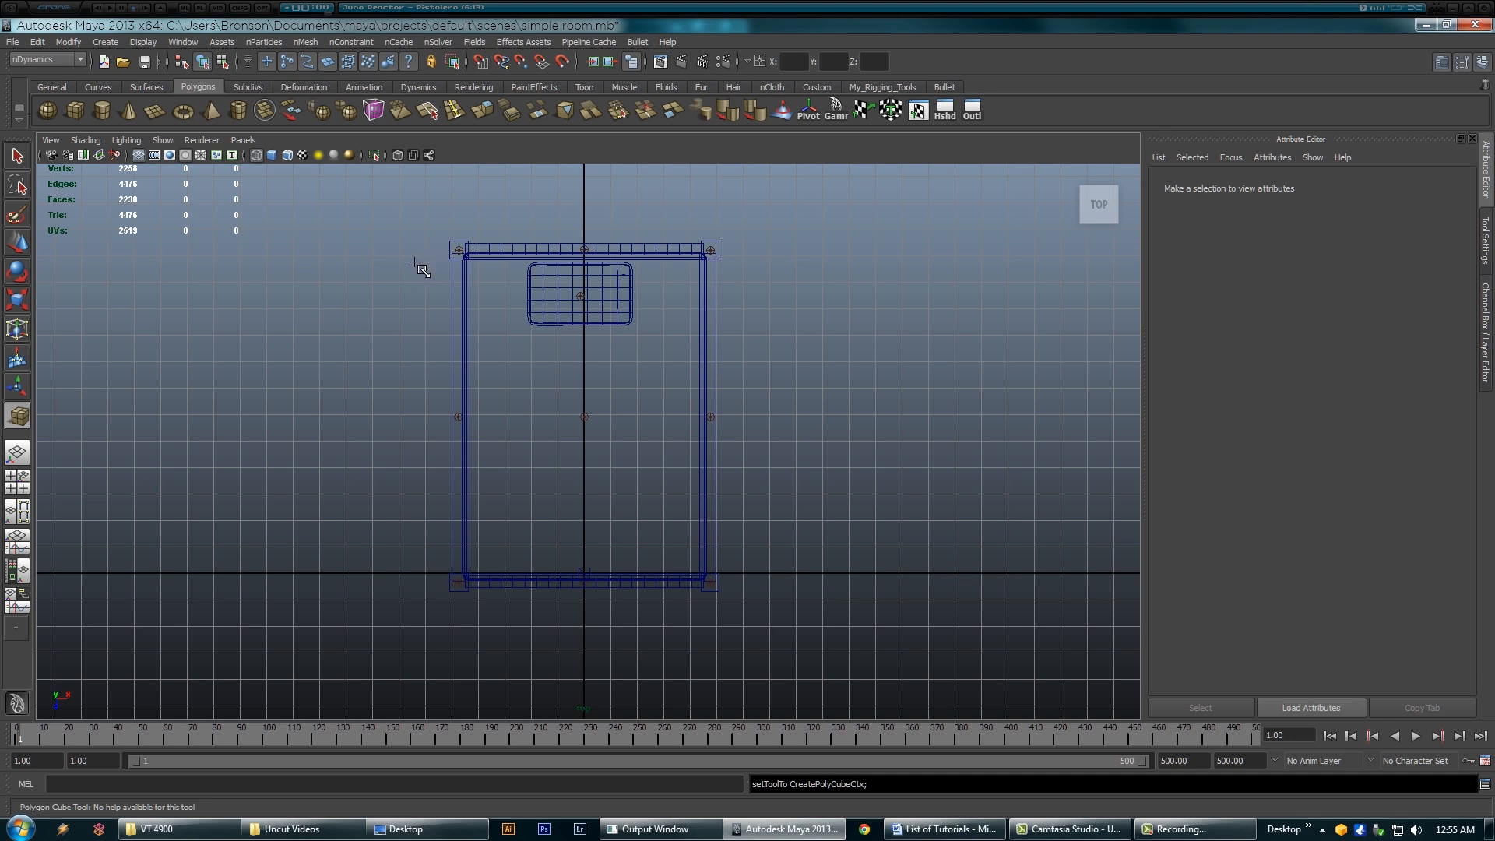
left_click_drag(500, 331, 768, 580)
key("w")
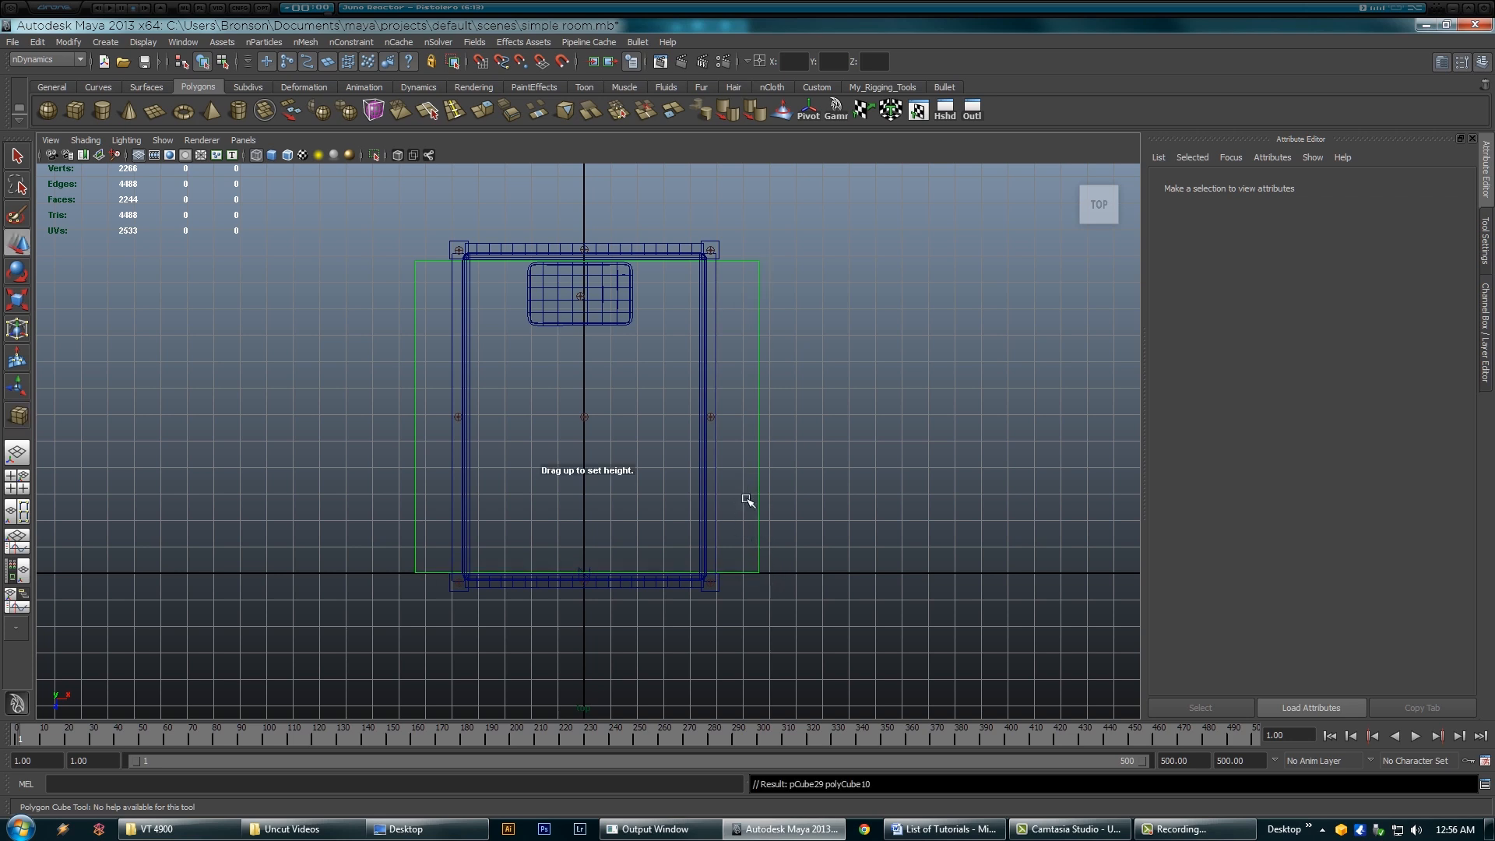
key("space")
key("space")
left_click_drag(748, 328, 732, 297, "alt")
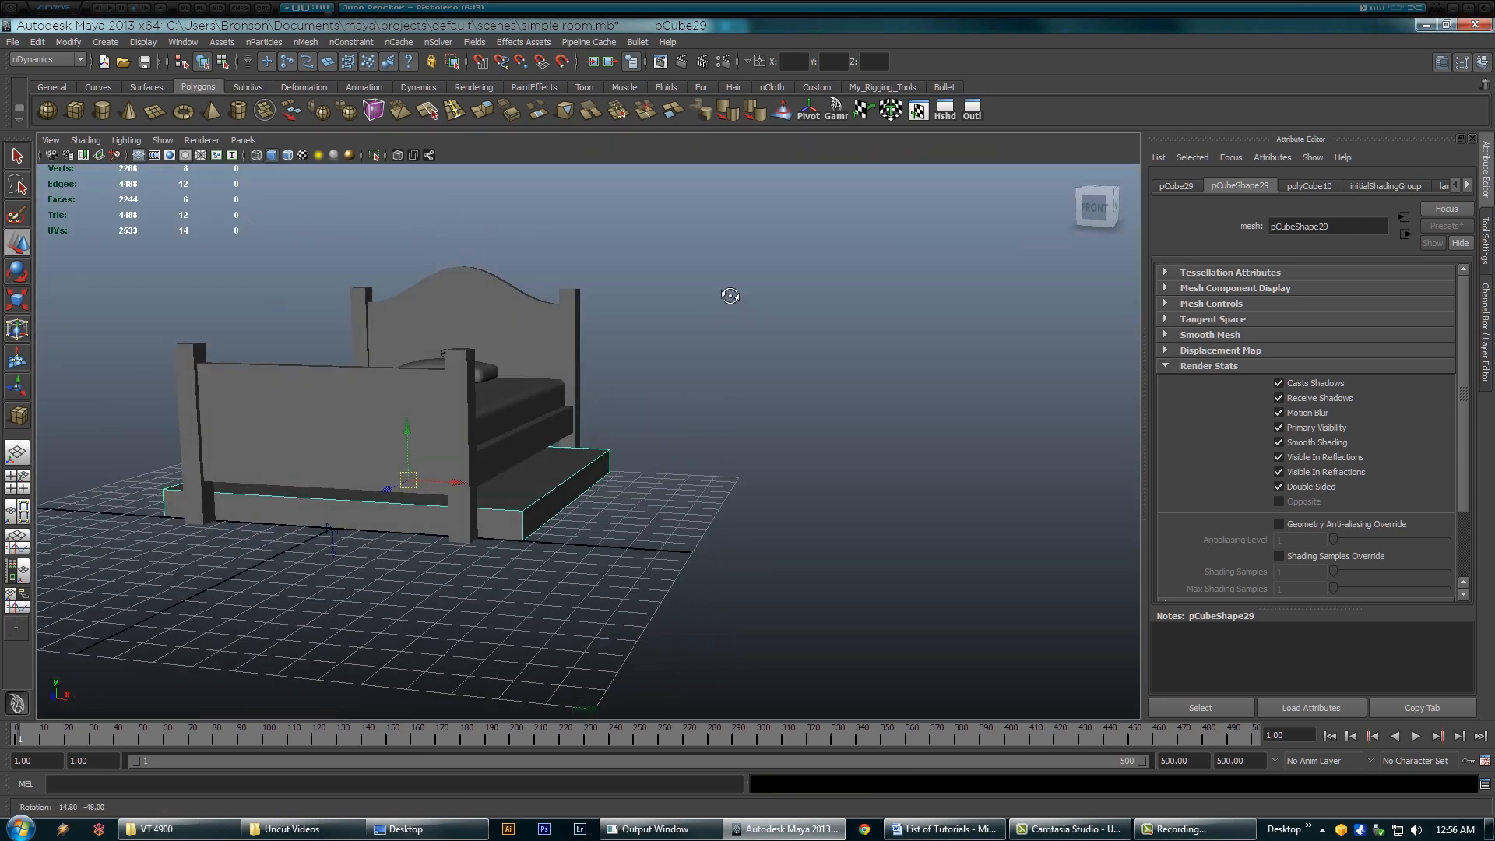
key("r")
left_click_drag(404, 411, 405, 462)
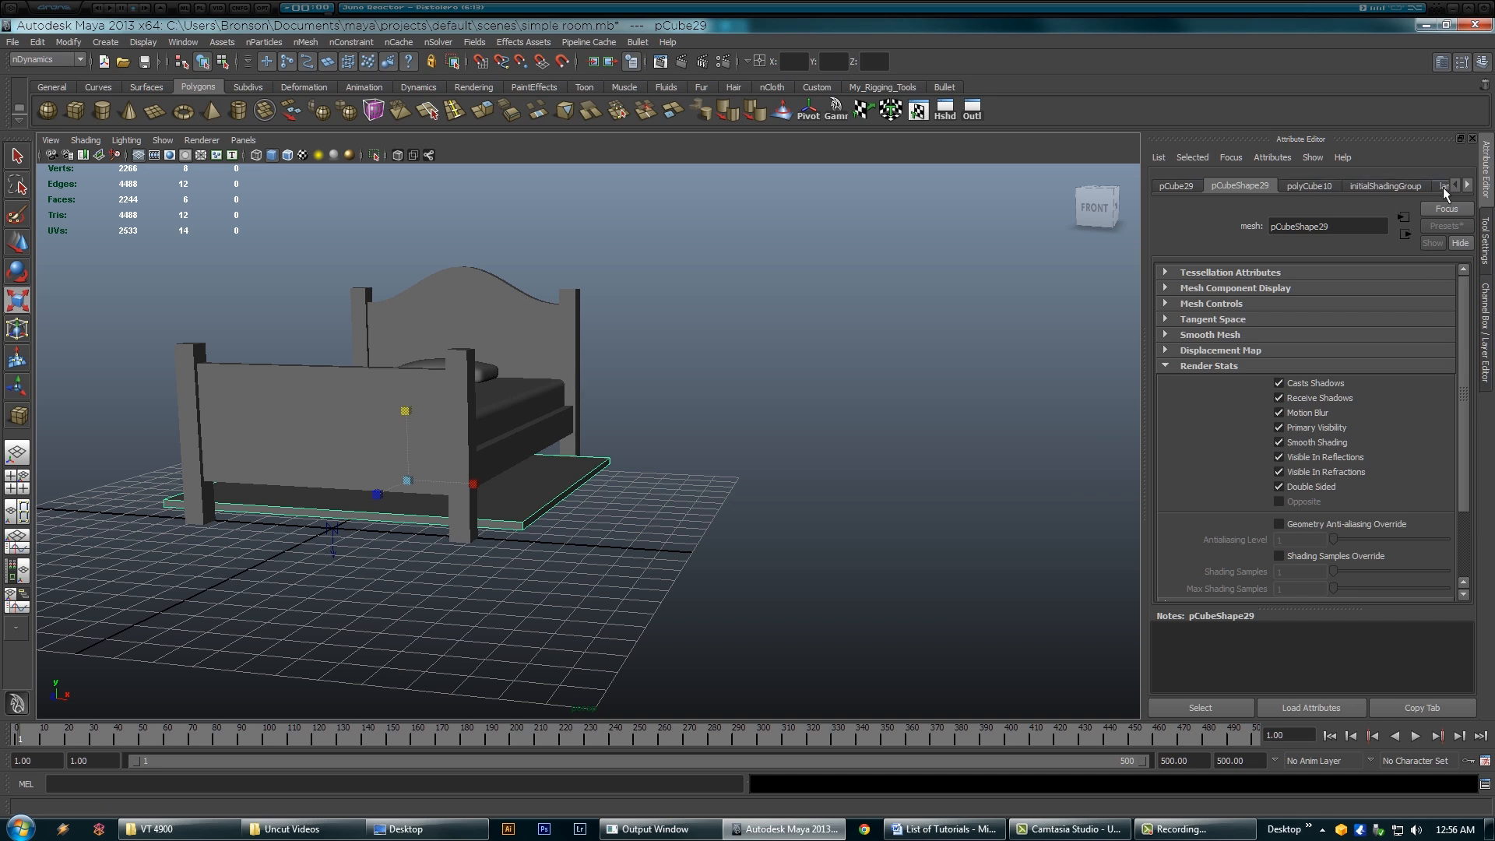
Step: Set the blanket box's subdivisions to 30 in width, 2 in height and 30 in depth
left_click(1487, 304)
left_click(1354, 364)
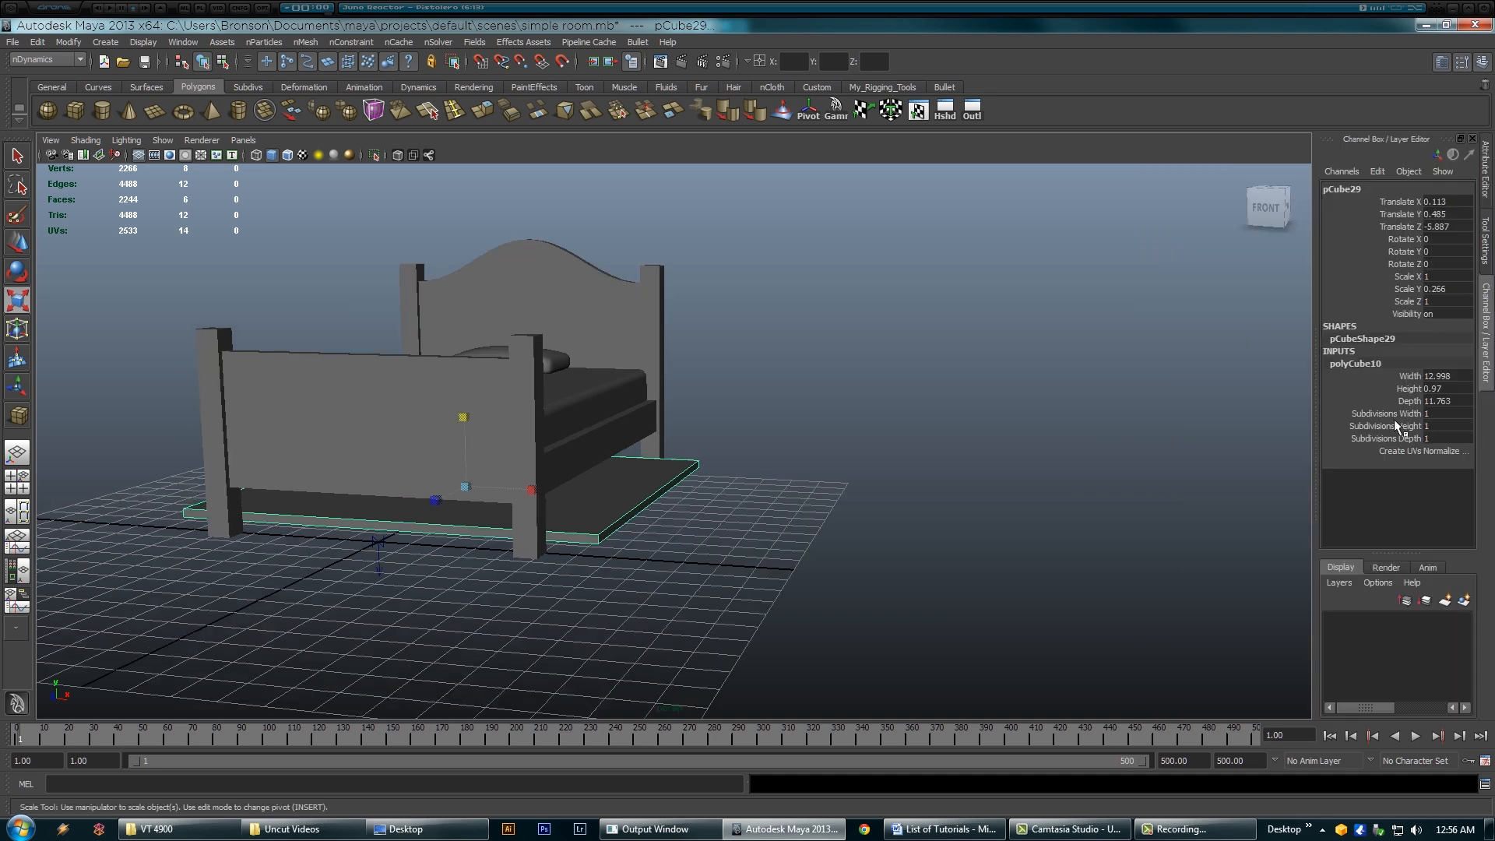
left_click(1396, 413)
middle_click_drag(979, 467, 1183, 476)
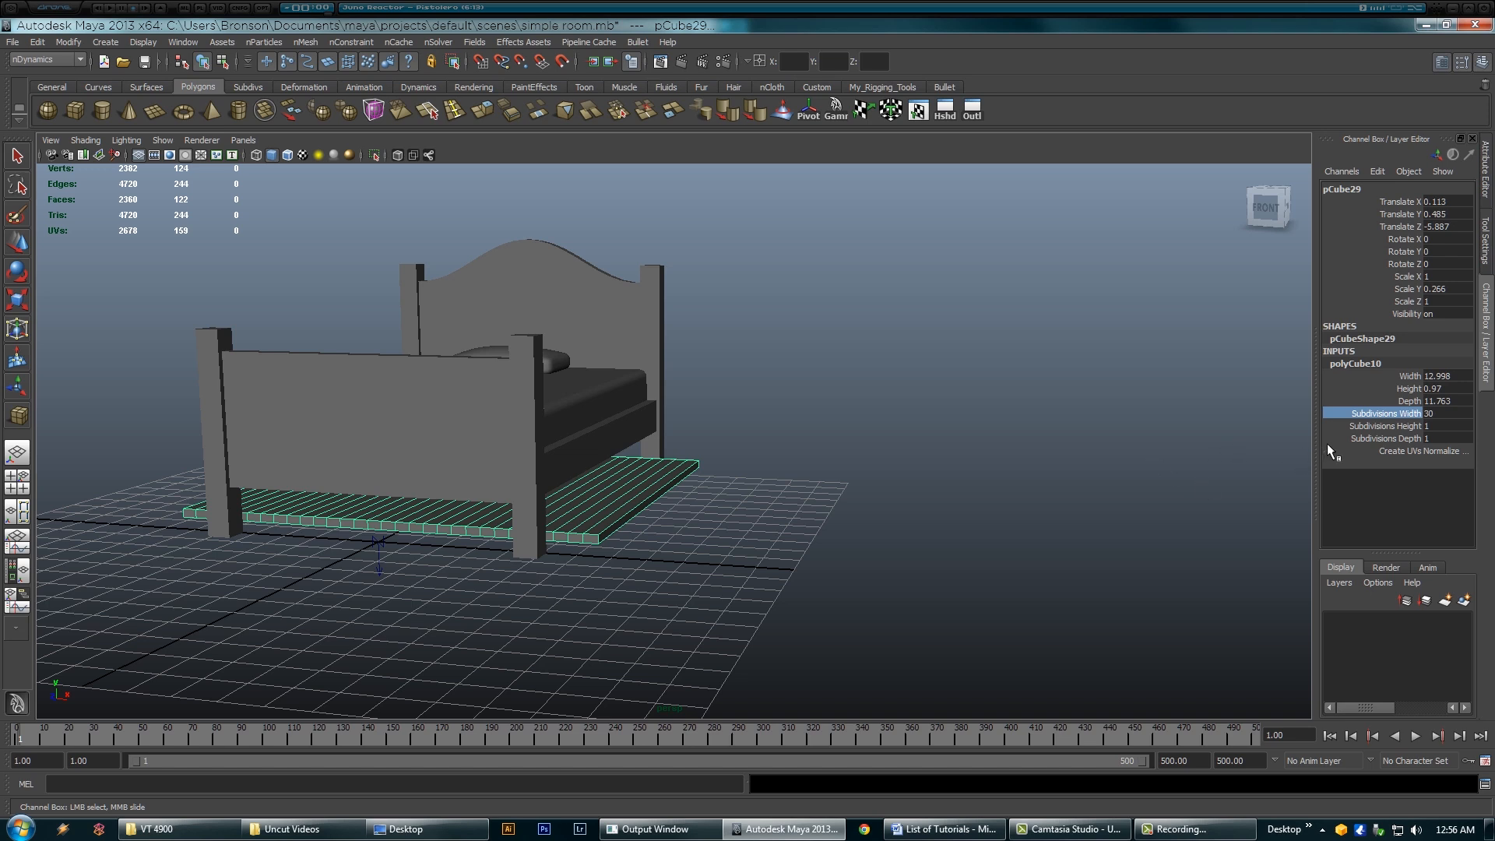
left_click(1388, 426)
mouse_move(962, 478)
middle_mouse_down()
mouse_move(1005, 474)
mouse_move(965, 475)
middle_mouse_up()
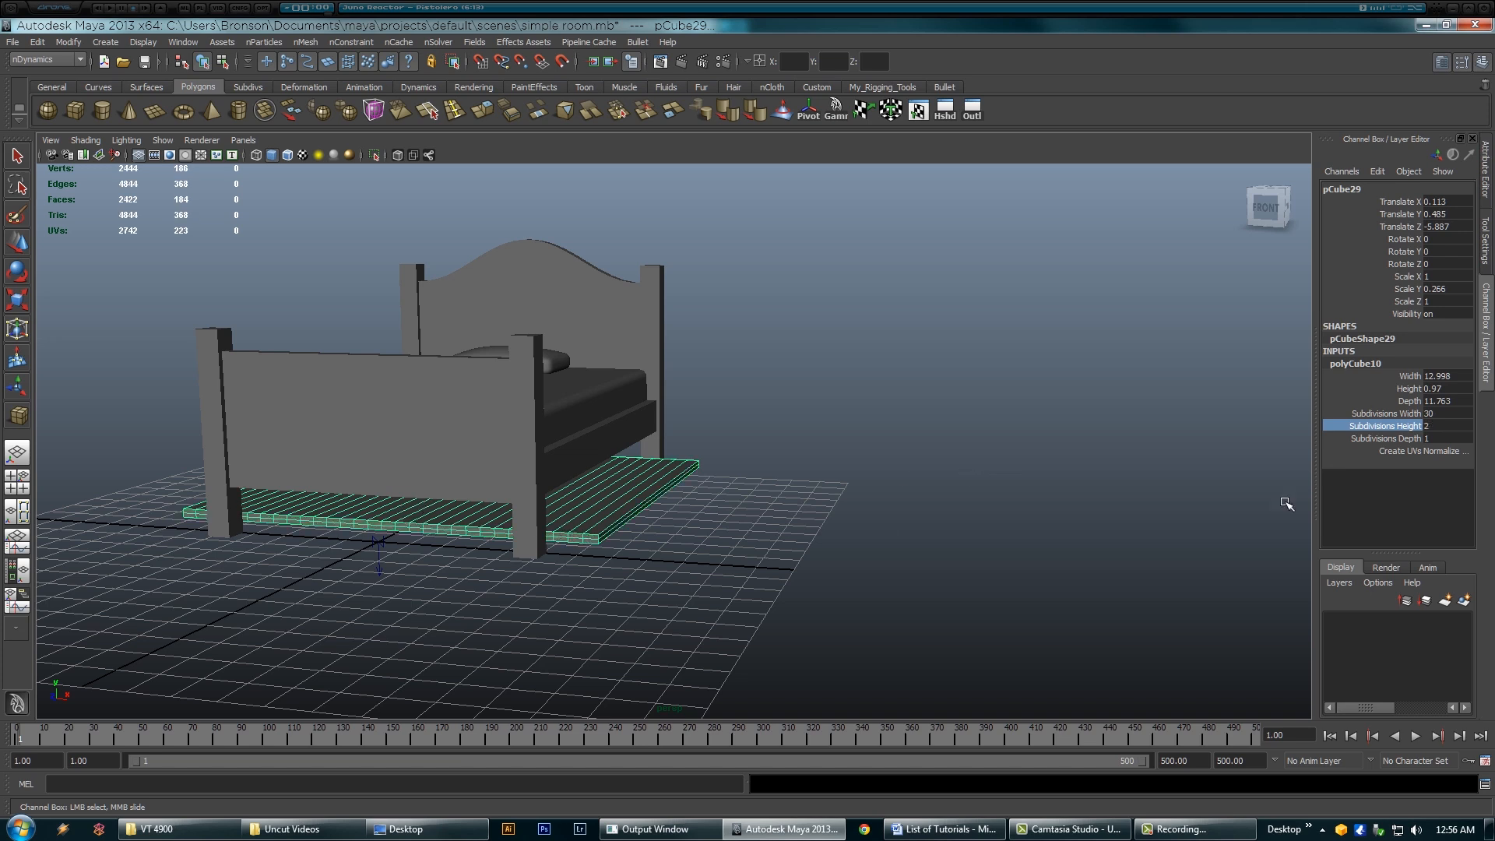
middle_click_drag(961, 494, 1161, 480)
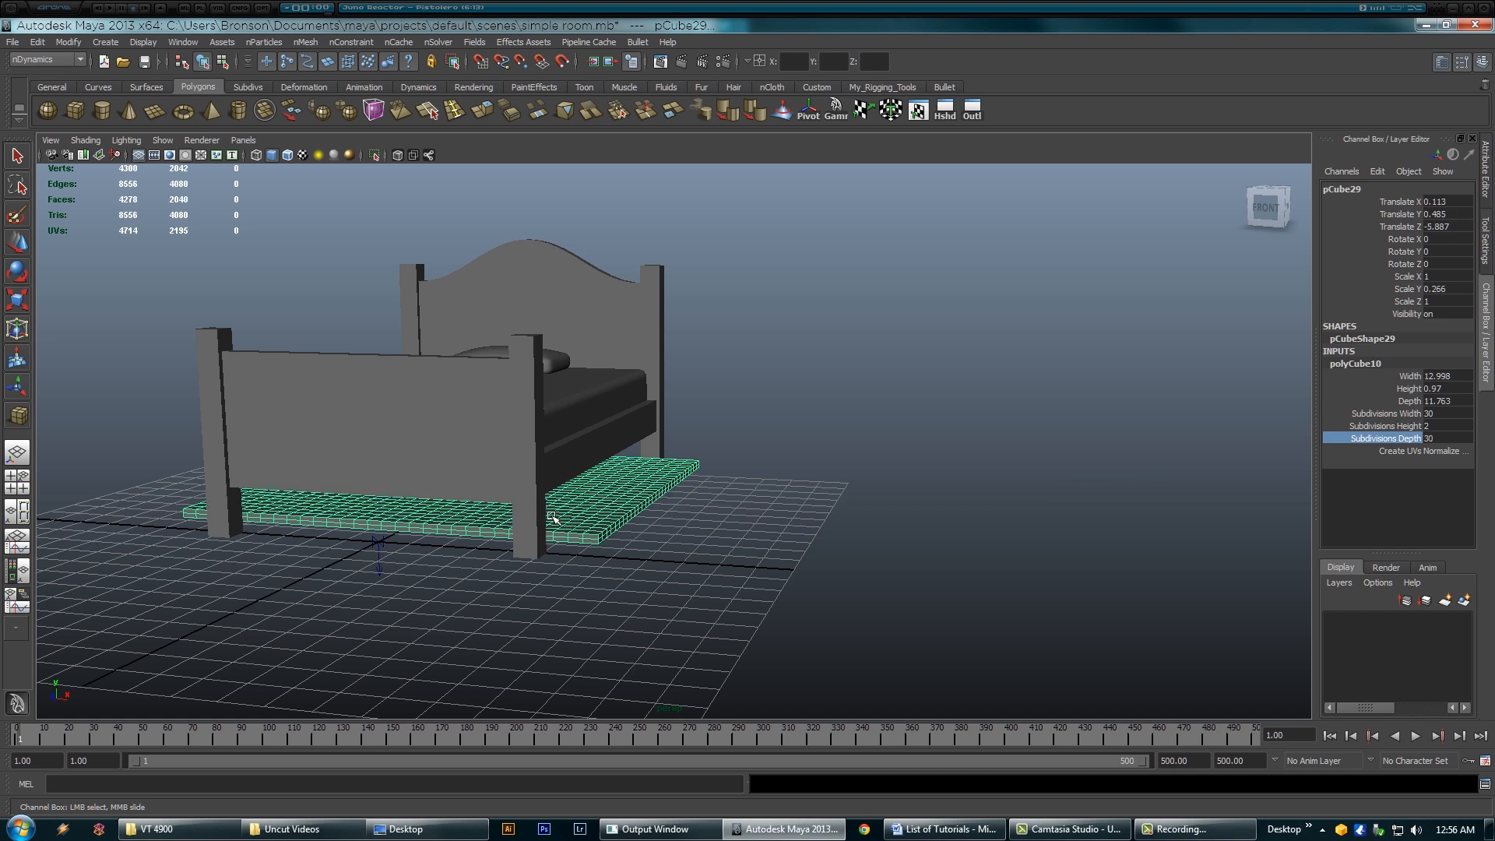
Step: Raise the blanket box above the mattress to about Translate Y 5.933 and make it an nCloth object
key("w")
left_click_drag(467, 434, 483, 261)
left_click_drag(677, 374, 814, 403, "alt")
left_click(306, 42)
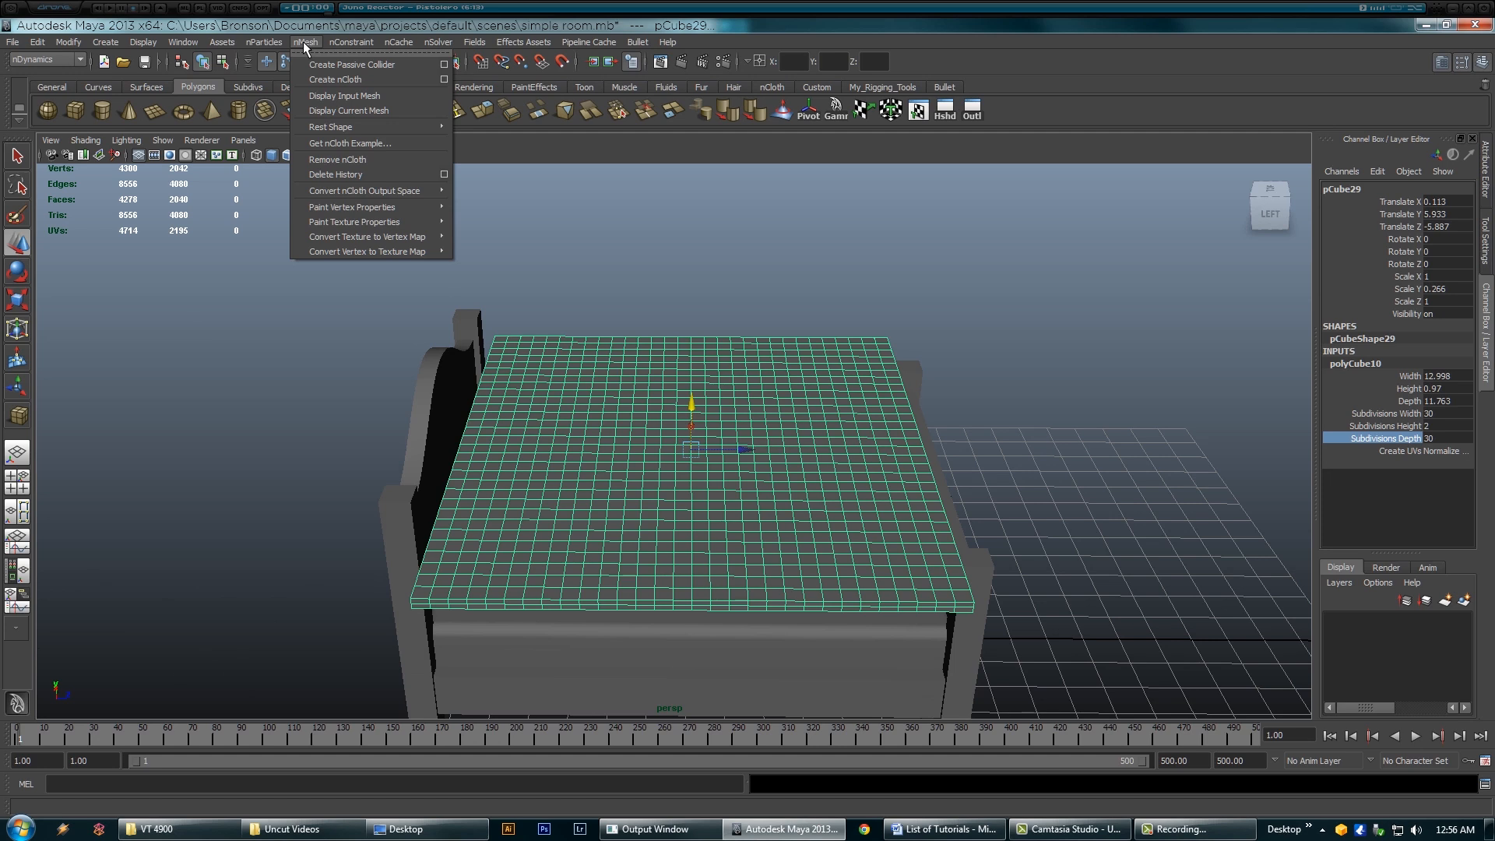
left_click(374, 64)
left_click_drag(964, 410, 1000, 414, "alt")
Step: Play the blanket simulation to check how it drapes over the bed, and return to the first frame
left_click(1416, 736)
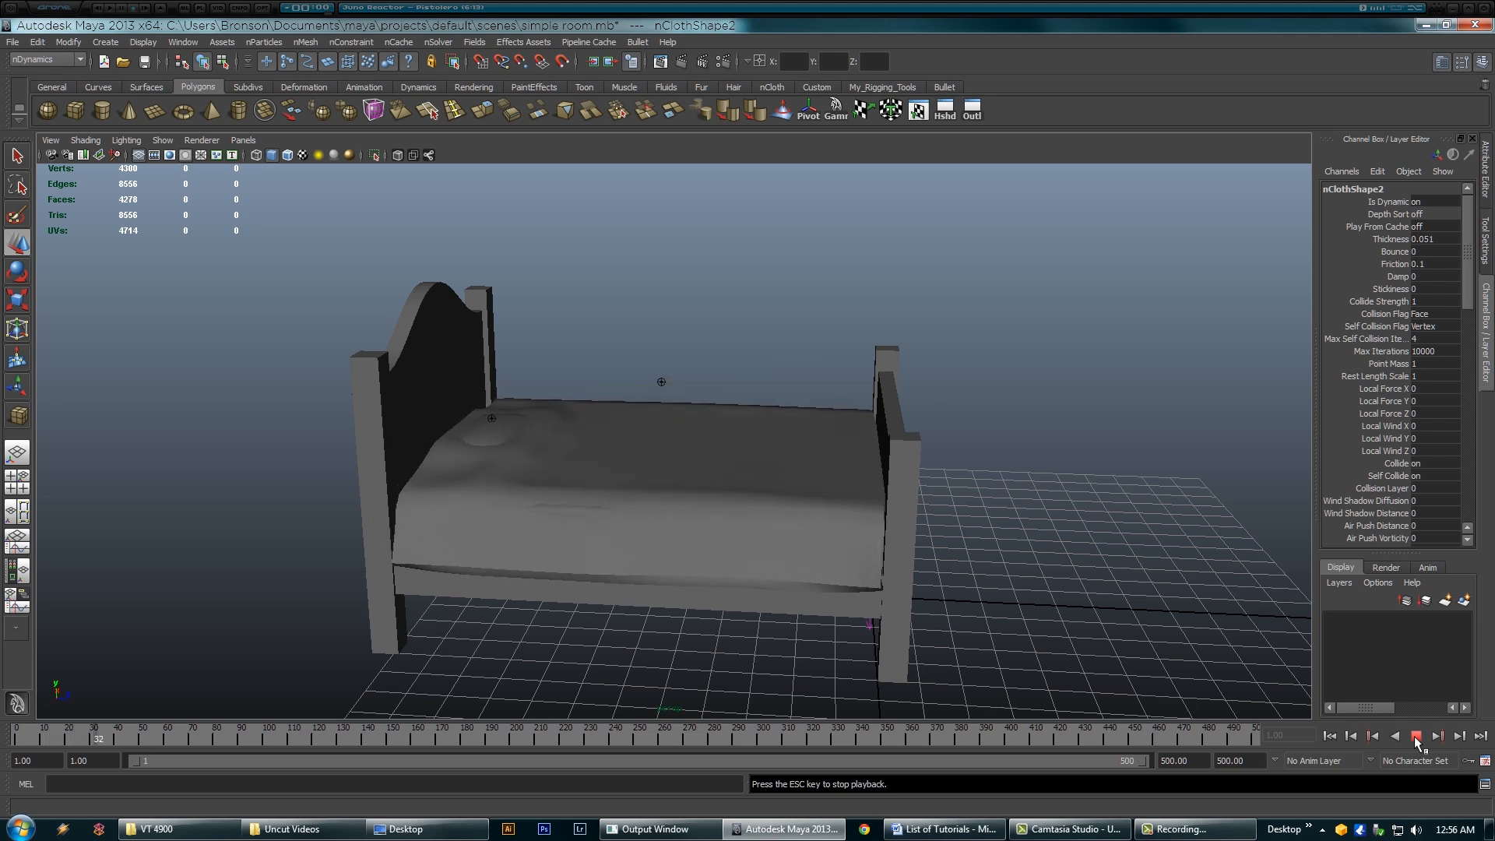
left_click(1416, 737)
left_click(1331, 737)
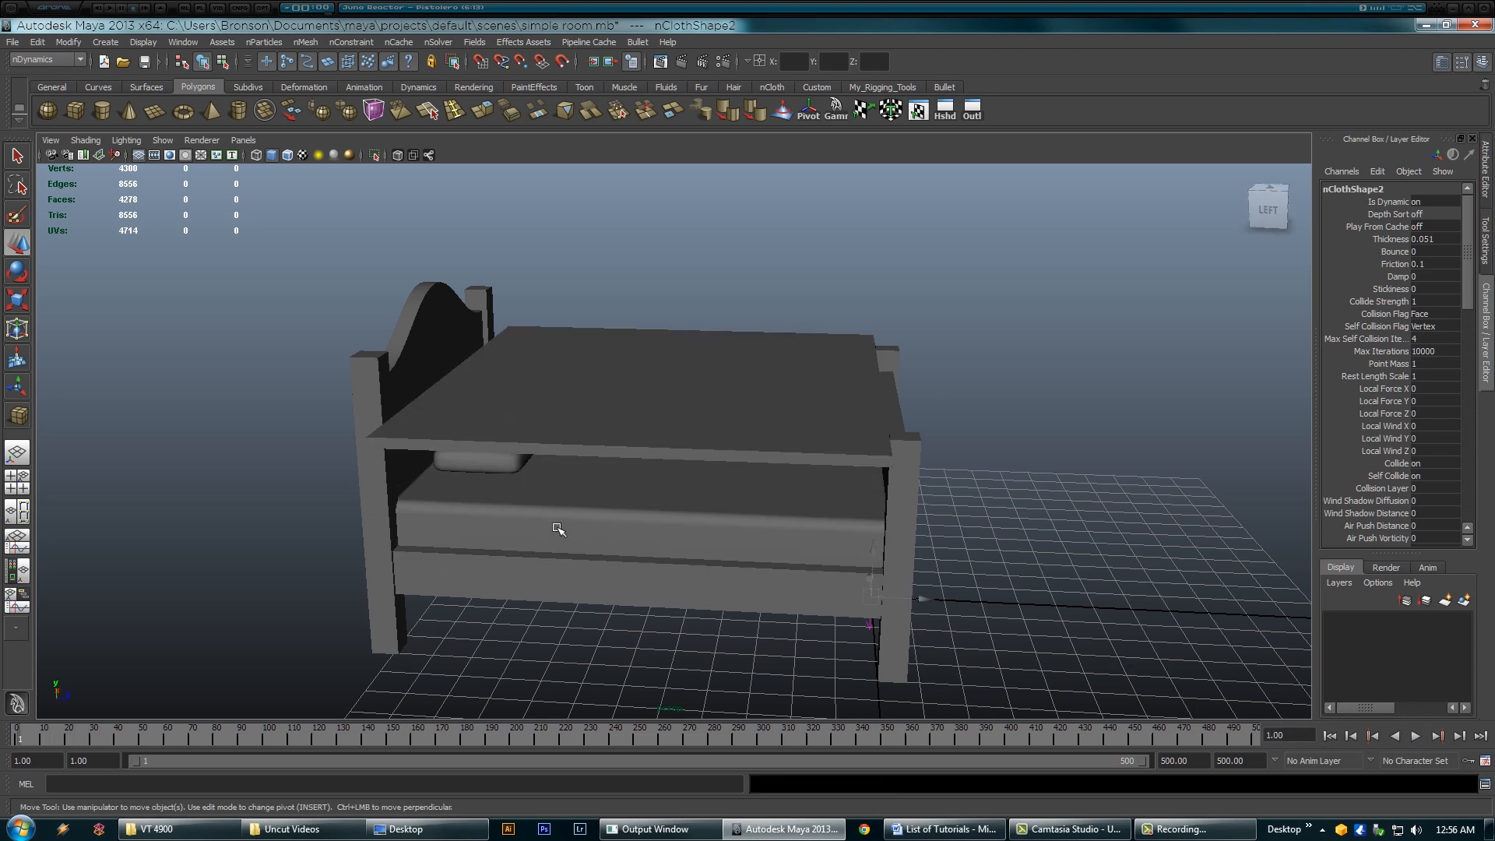
Step: Make the pillow a passive collider
left_click(495, 471)
left_click_drag(545, 534, 465, 449, "alt")
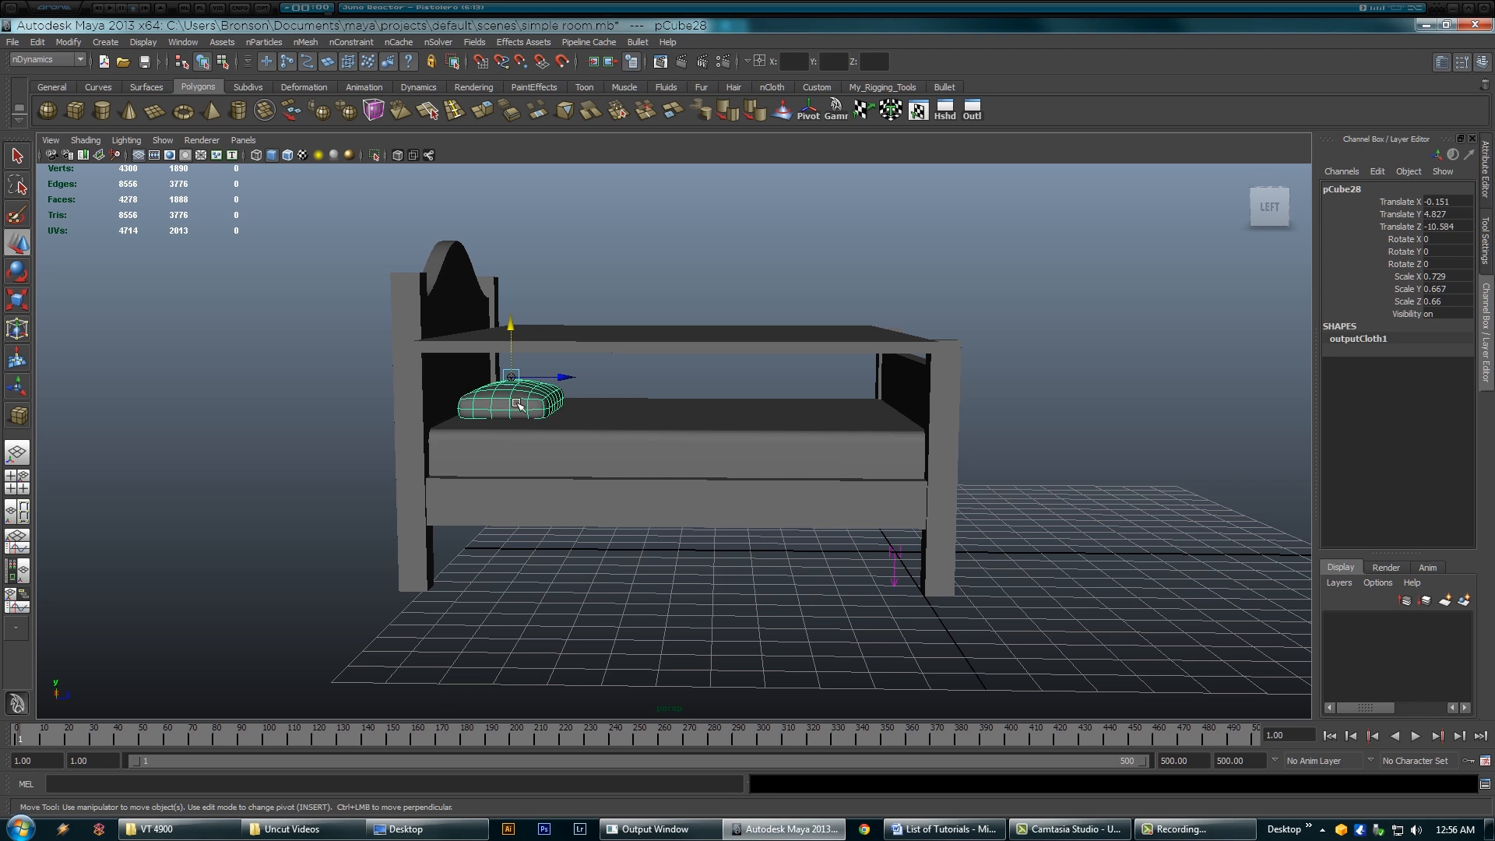
left_click(305, 42)
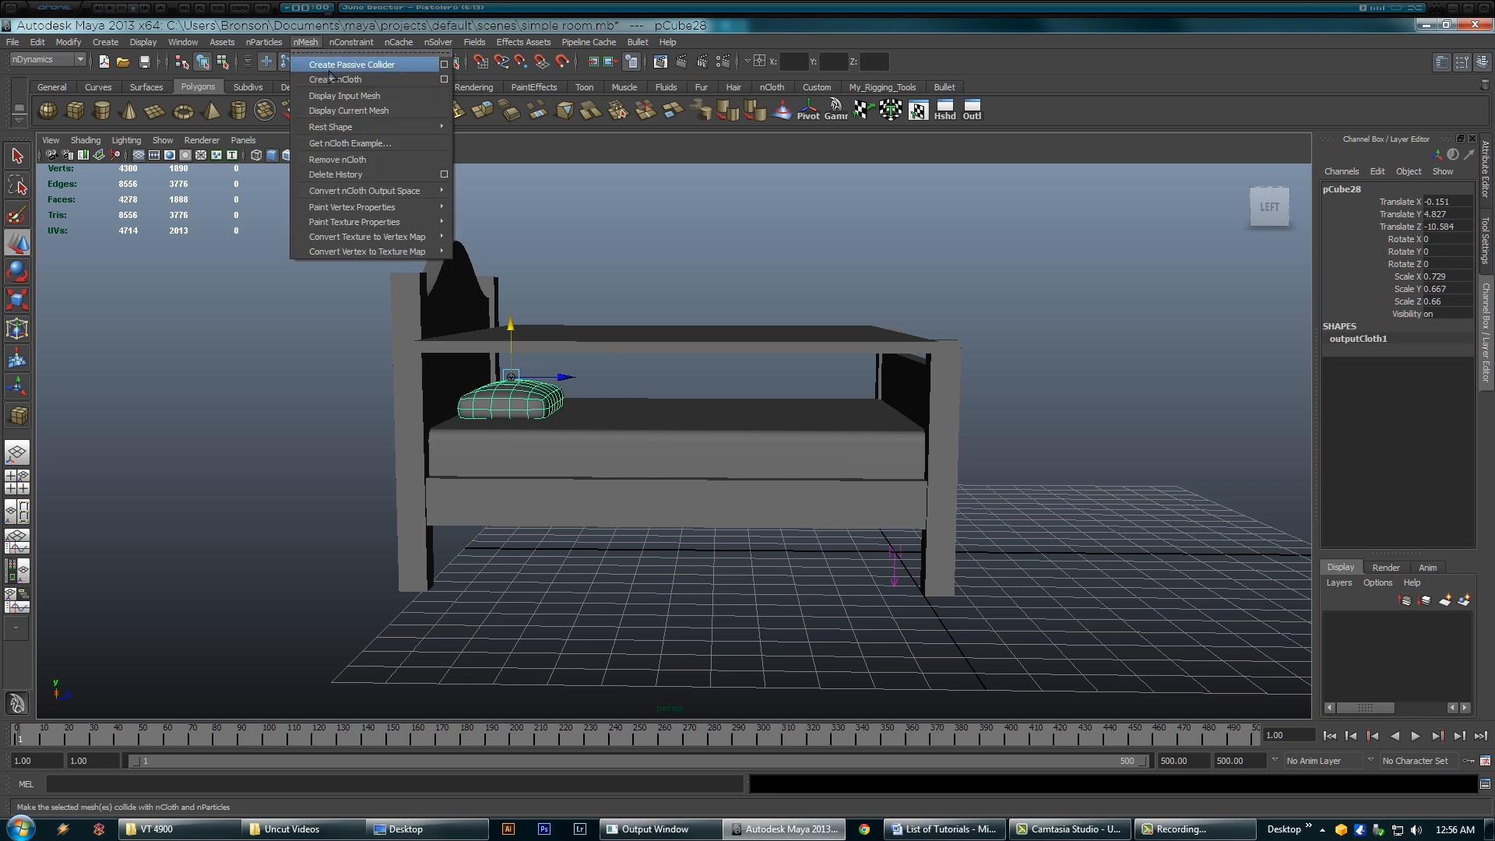
left_click(329, 68)
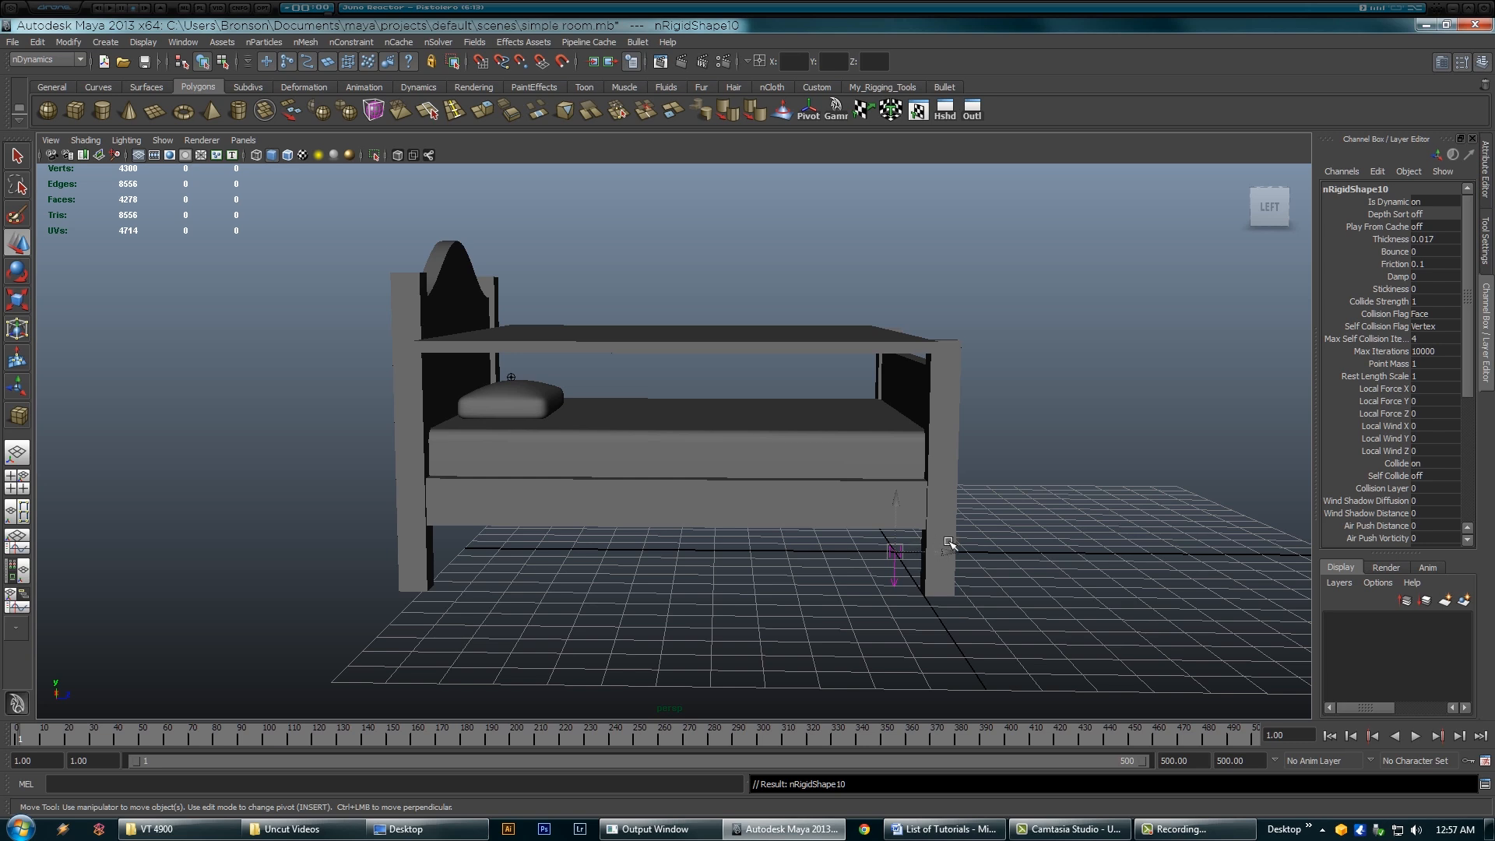
Step: Simulate the blanket falling over the pillow and mattress, stop at frame 28, and select the draped blanket
left_click(1415, 736)
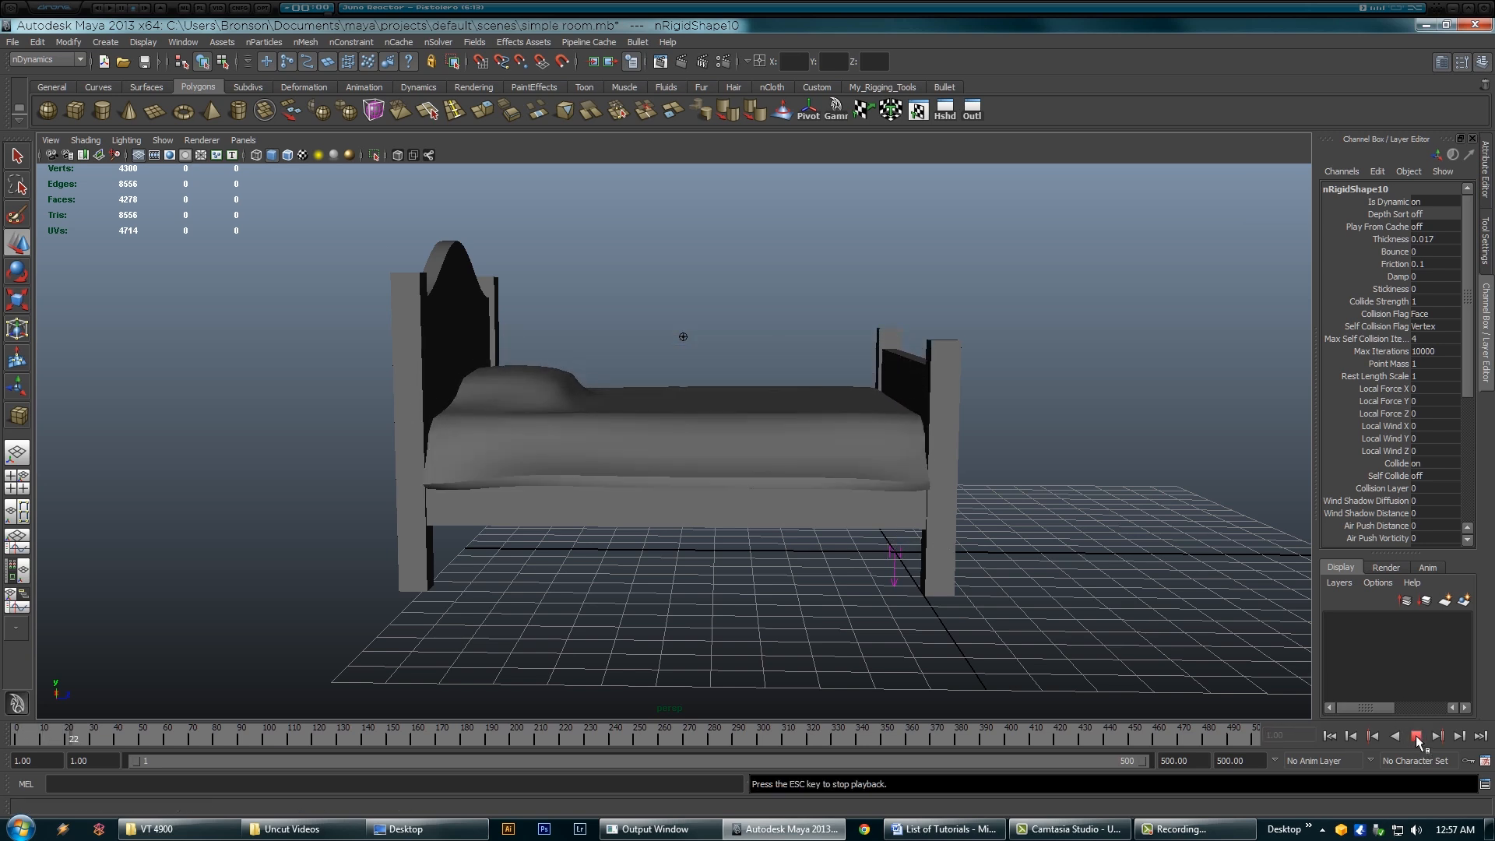
left_click(1416, 736)
left_click_drag(901, 501, 824, 502, "alt")
left_click_drag(647, 538, 726, 469, "alt")
middle_click_drag(726, 469, 706, 425, "alt")
left_click_drag(704, 448, 577, 491, "alt")
right_click_drag(577, 490, 620, 487, "alt")
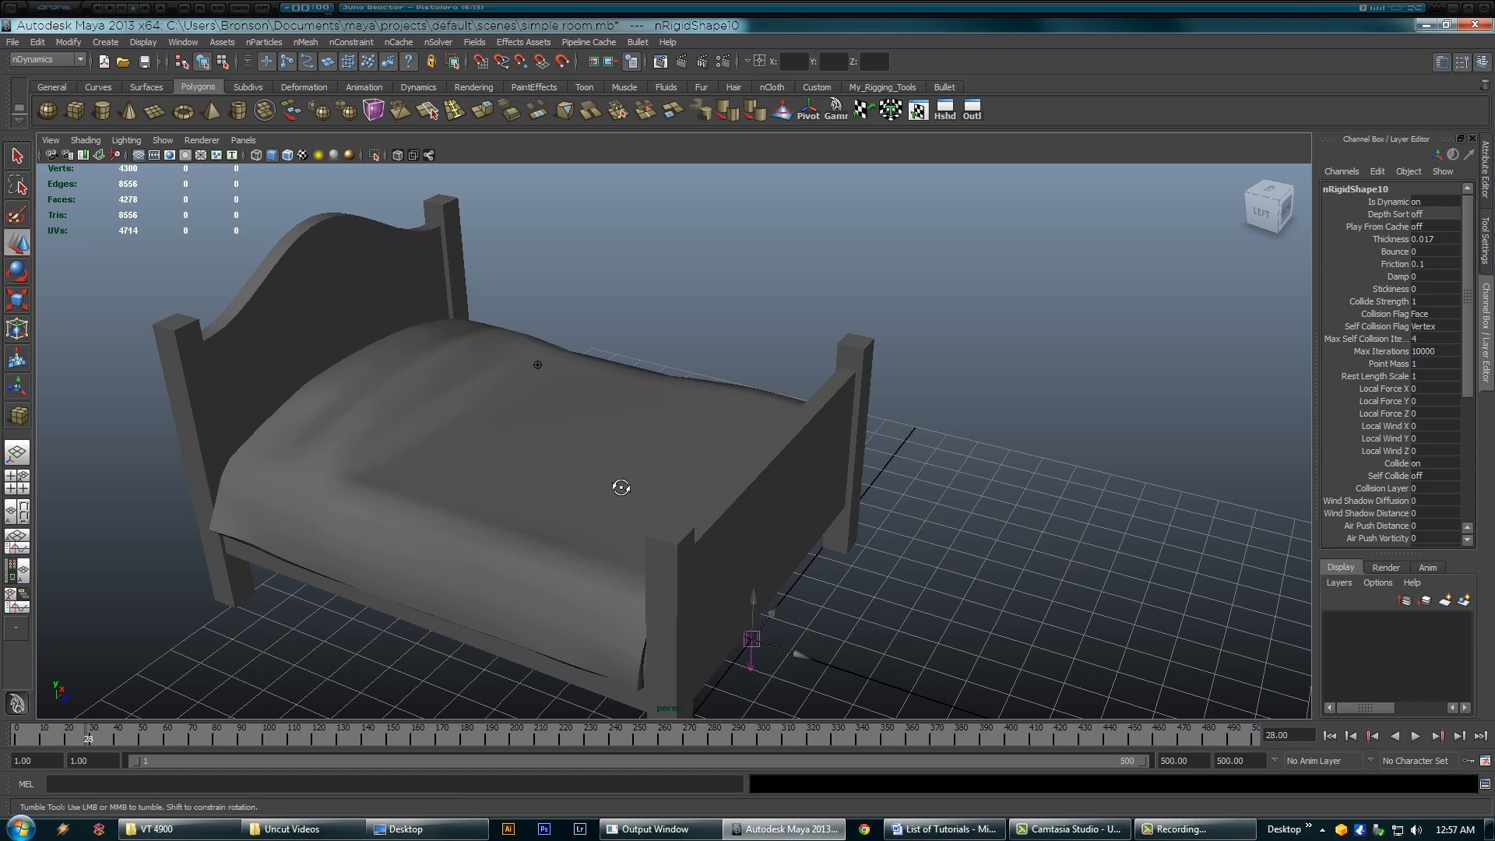
left_click_drag(620, 487, 654, 466, "alt")
left_click(533, 450)
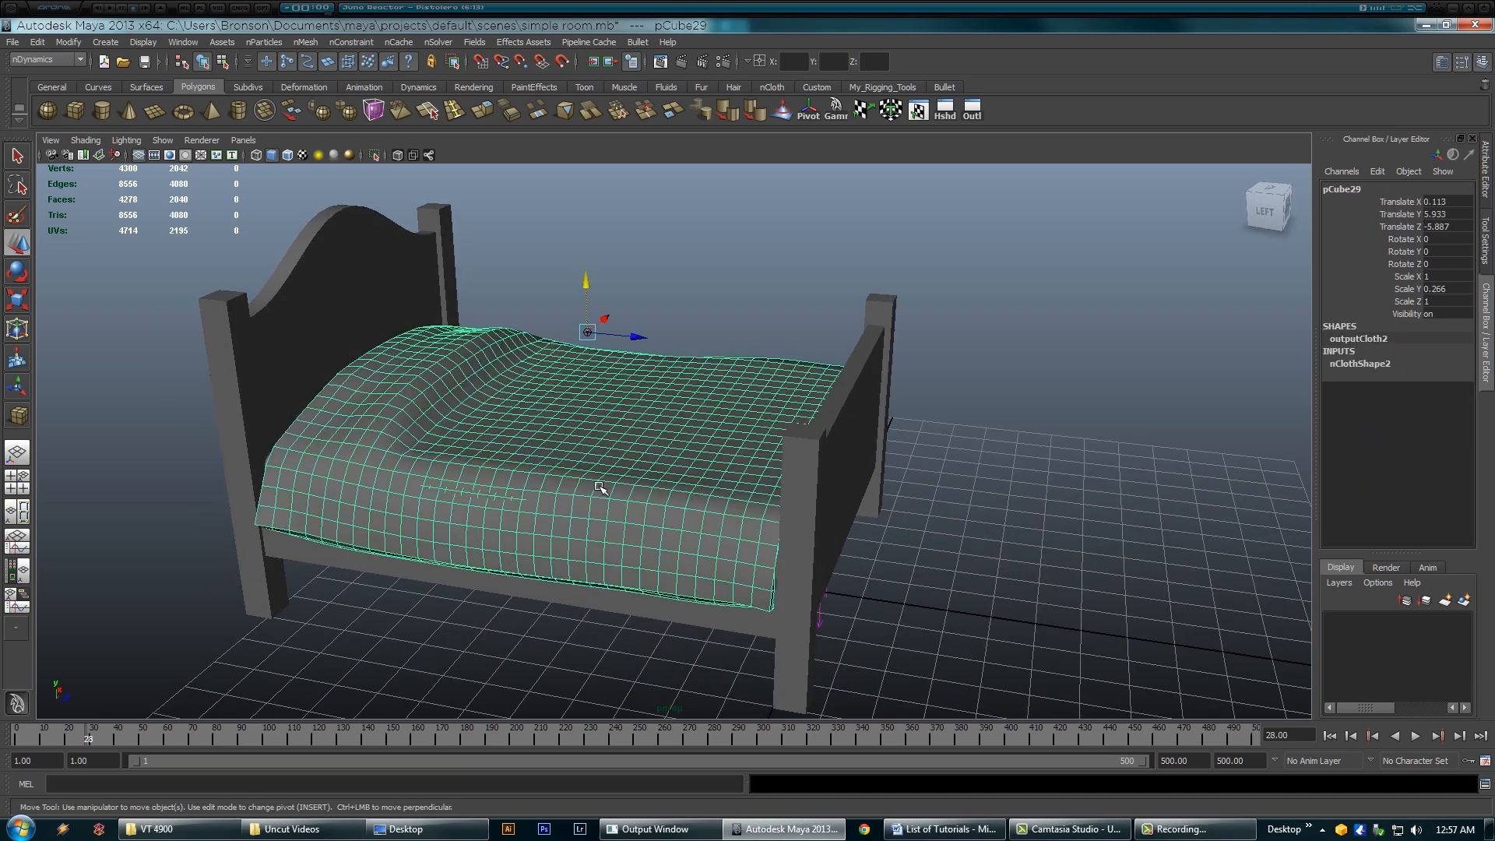
Step: Turn on smooth mesh preview for the draped blanket and inspect its shape over the bed
key("3")
left_click(730, 294)
left_click_drag(670, 421, 621, 434, "alt")
scroll(755, 460, "up", 3)
left_click_drag(756, 459, 668, 317, "alt")
left_click(641, 426)
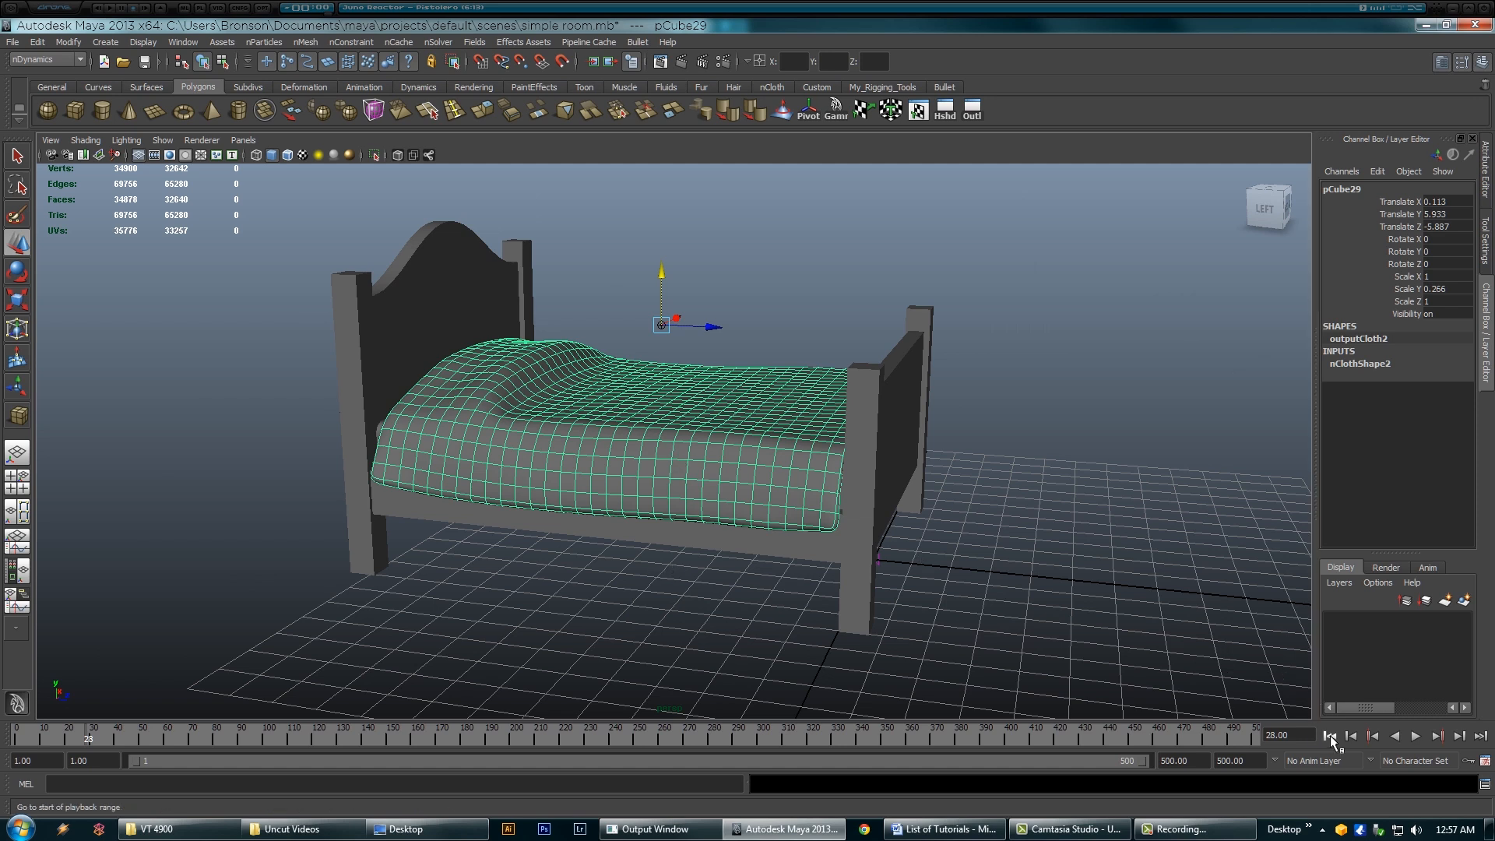
Step: Rewind to the first frame, set the blanket's nCloth Pressure to 0.103, rerun the simulation to frame 34 and check the folds
left_click(1330, 735)
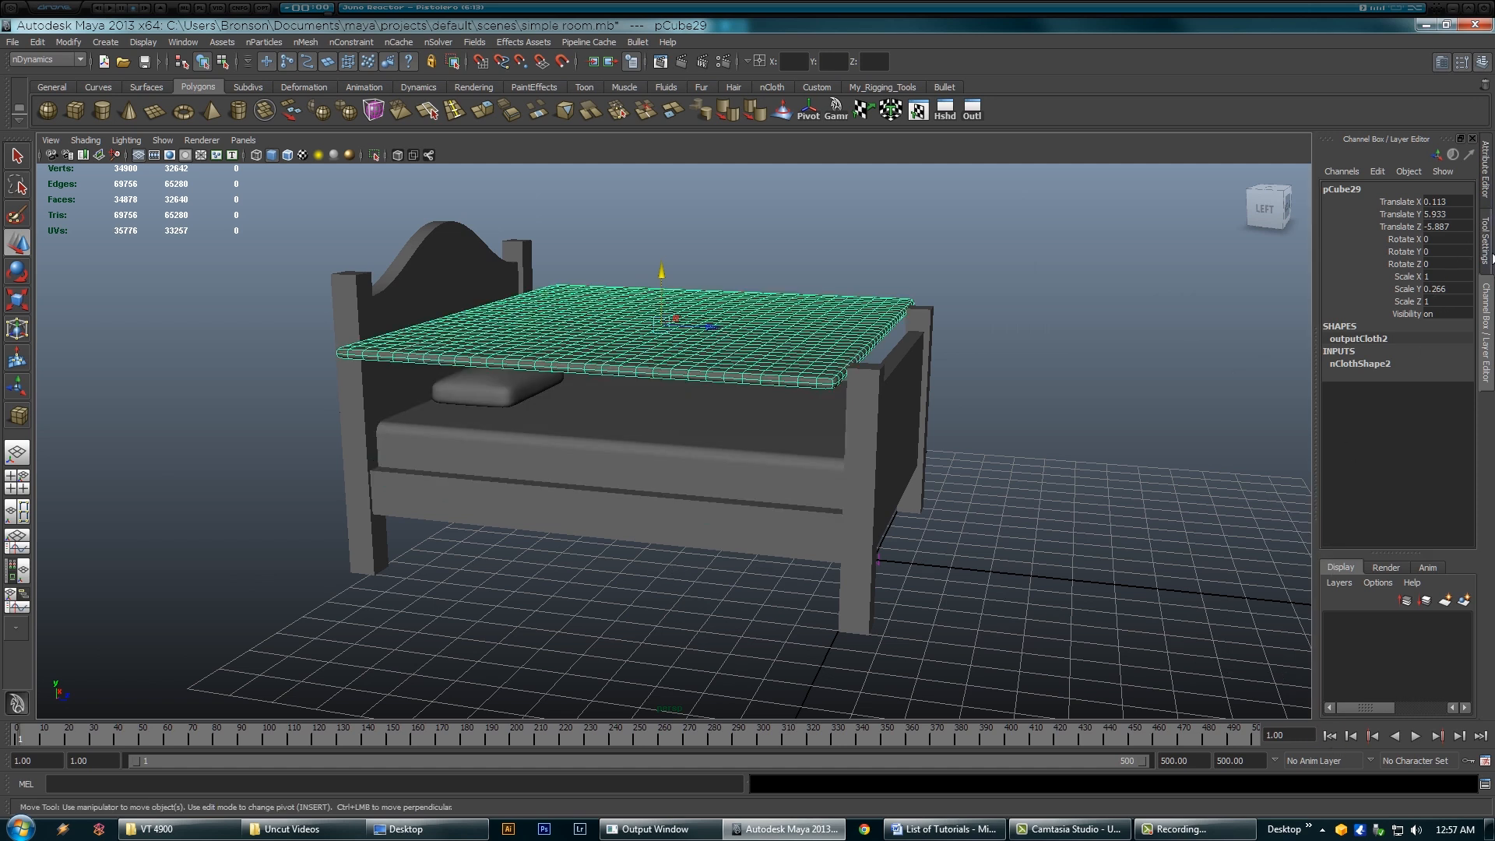
left_click(1487, 187)
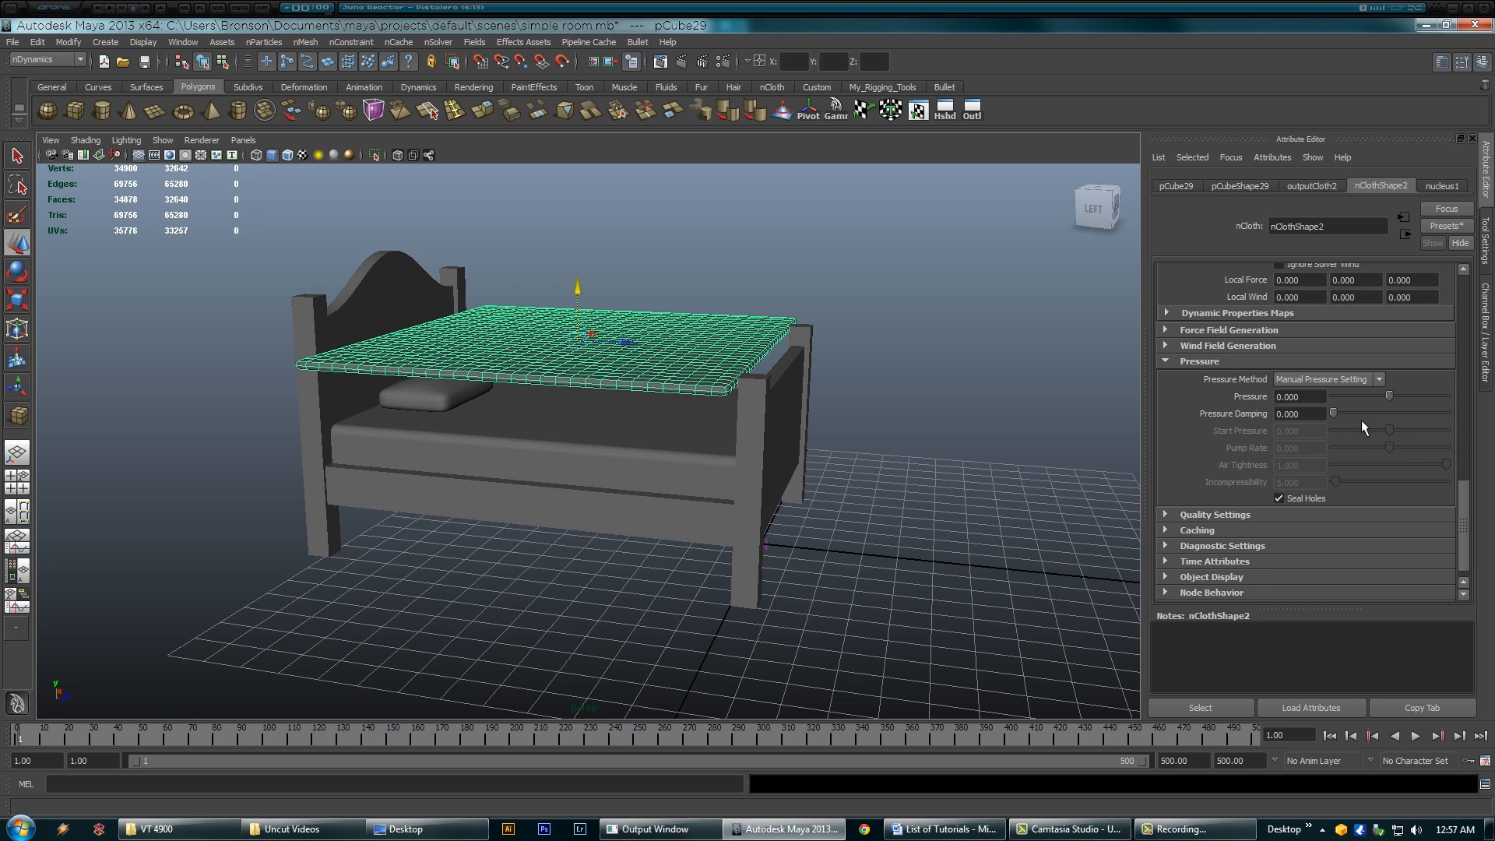
left_click_drag(1394, 397, 1397, 399)
left_click(1414, 736)
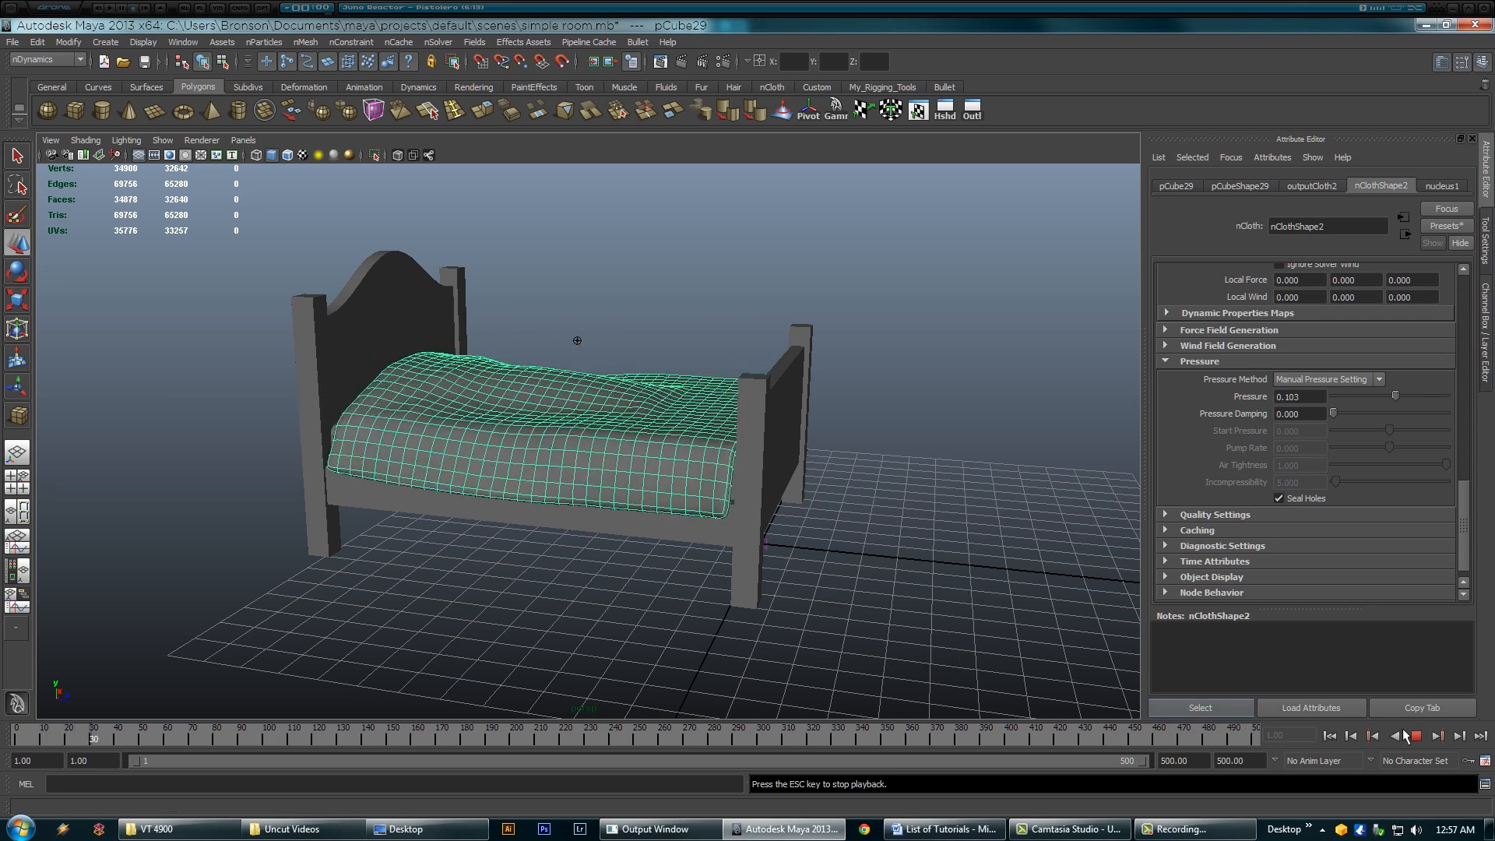
key("Escape")
left_click_drag(562, 538, 467, 588, "alt")
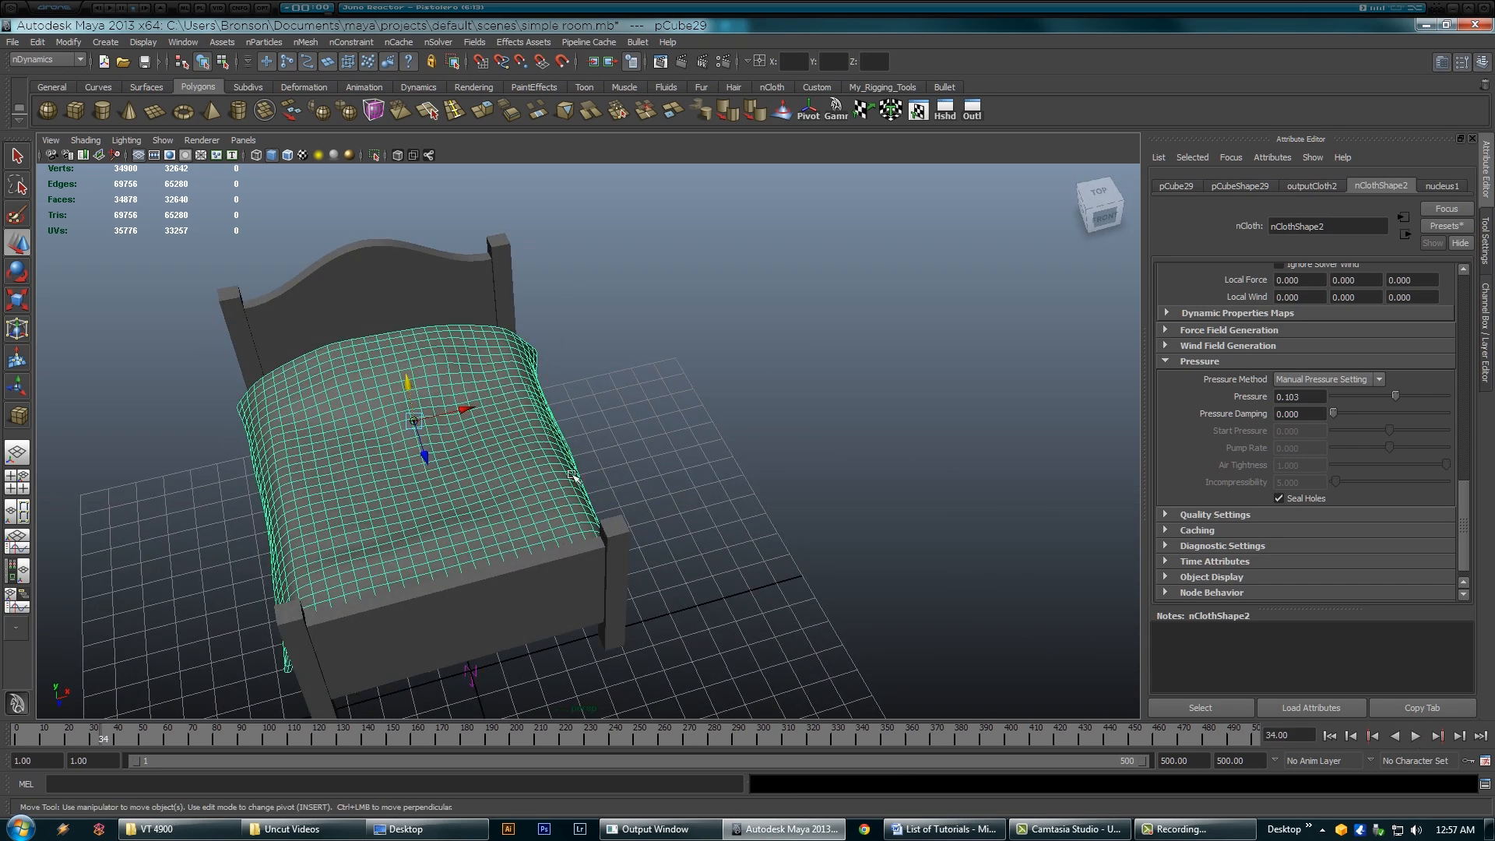
left_click(647, 440)
mouse_move(597, 517)
left_mouse_down("alt")
mouse_move(704, 486)
mouse_move(551, 487)
mouse_move(605, 464)
mouse_move(544, 493)
mouse_move(552, 471)
mouse_move(634, 417)
mouse_move(727, 414)
mouse_move(545, 477)
mouse_move(477, 470)
mouse_move(490, 447)
mouse_move(641, 434)
mouse_move(594, 437)
mouse_move(577, 494)
mouse_move(651, 468)
mouse_move(595, 492)
left_mouse_up("alt")
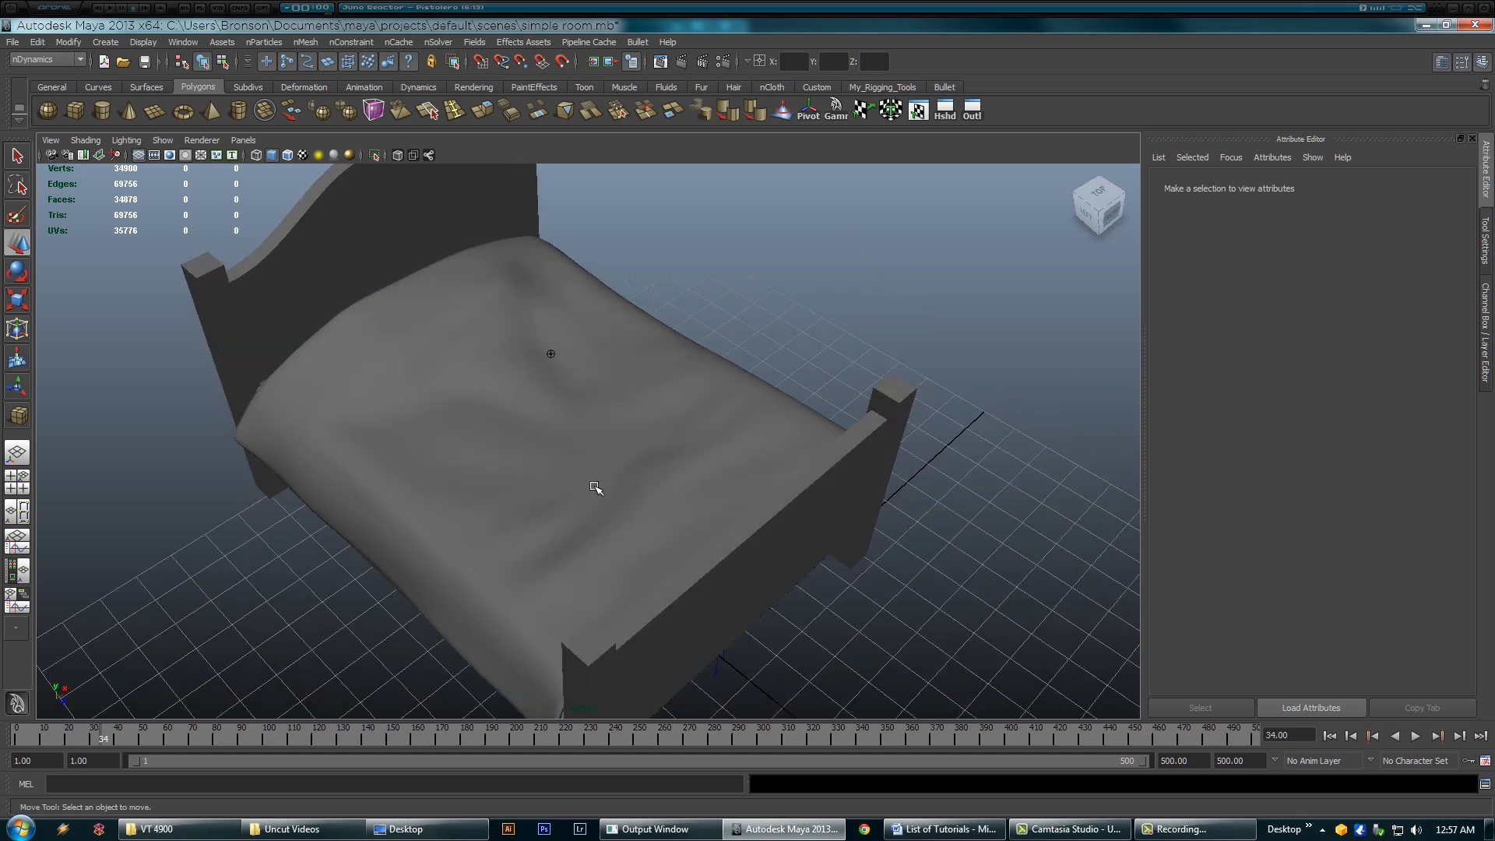
left_click_drag(592, 489, 445, 381, "alt")
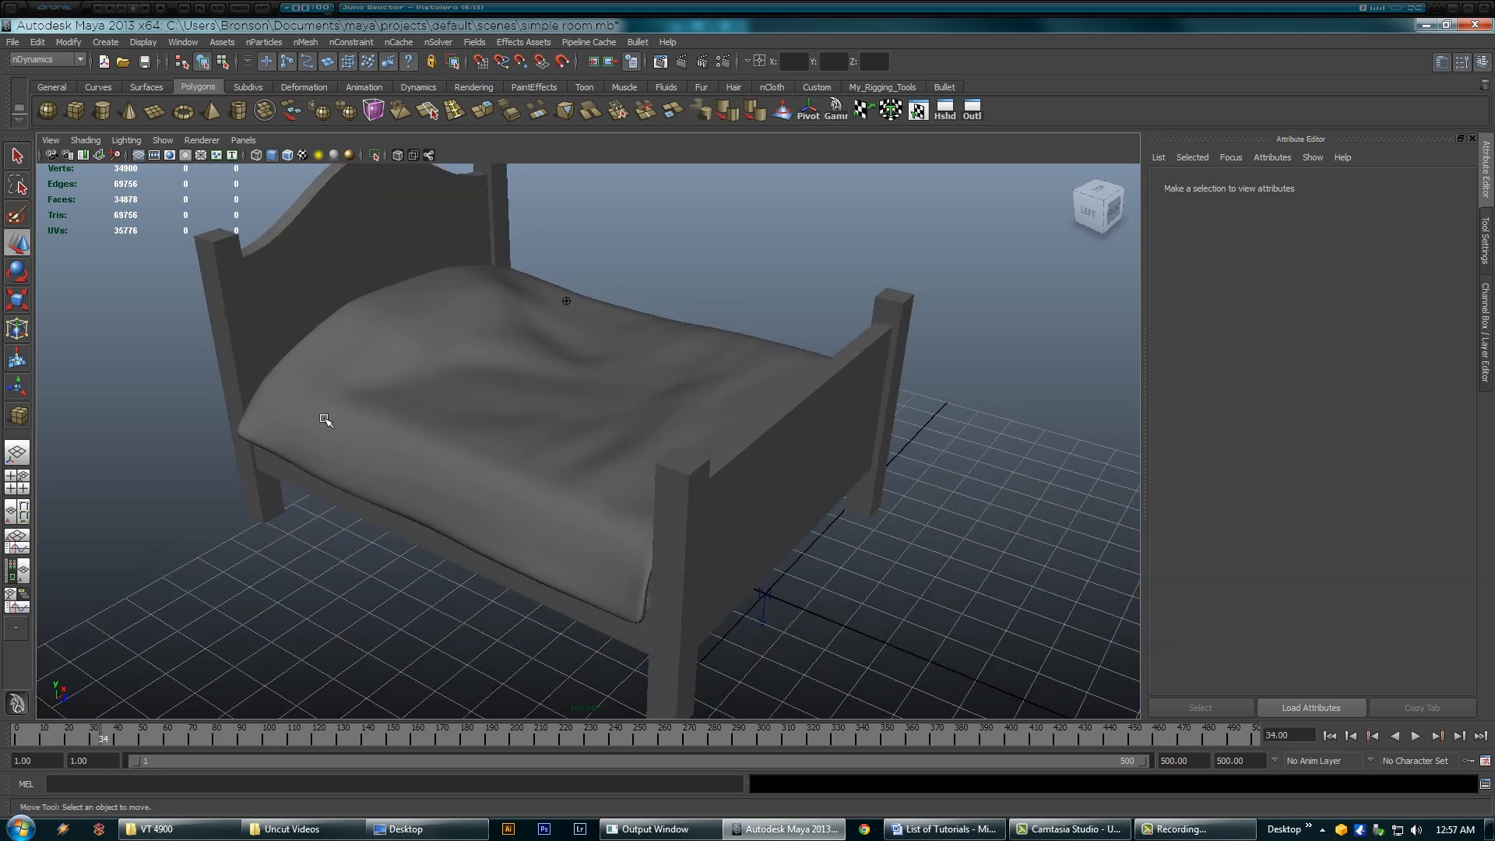
mouse_move(557, 440)
left_mouse_down("alt")
mouse_move(625, 410)
mouse_move(691, 457)
mouse_move(546, 465)
left_mouse_up("alt")
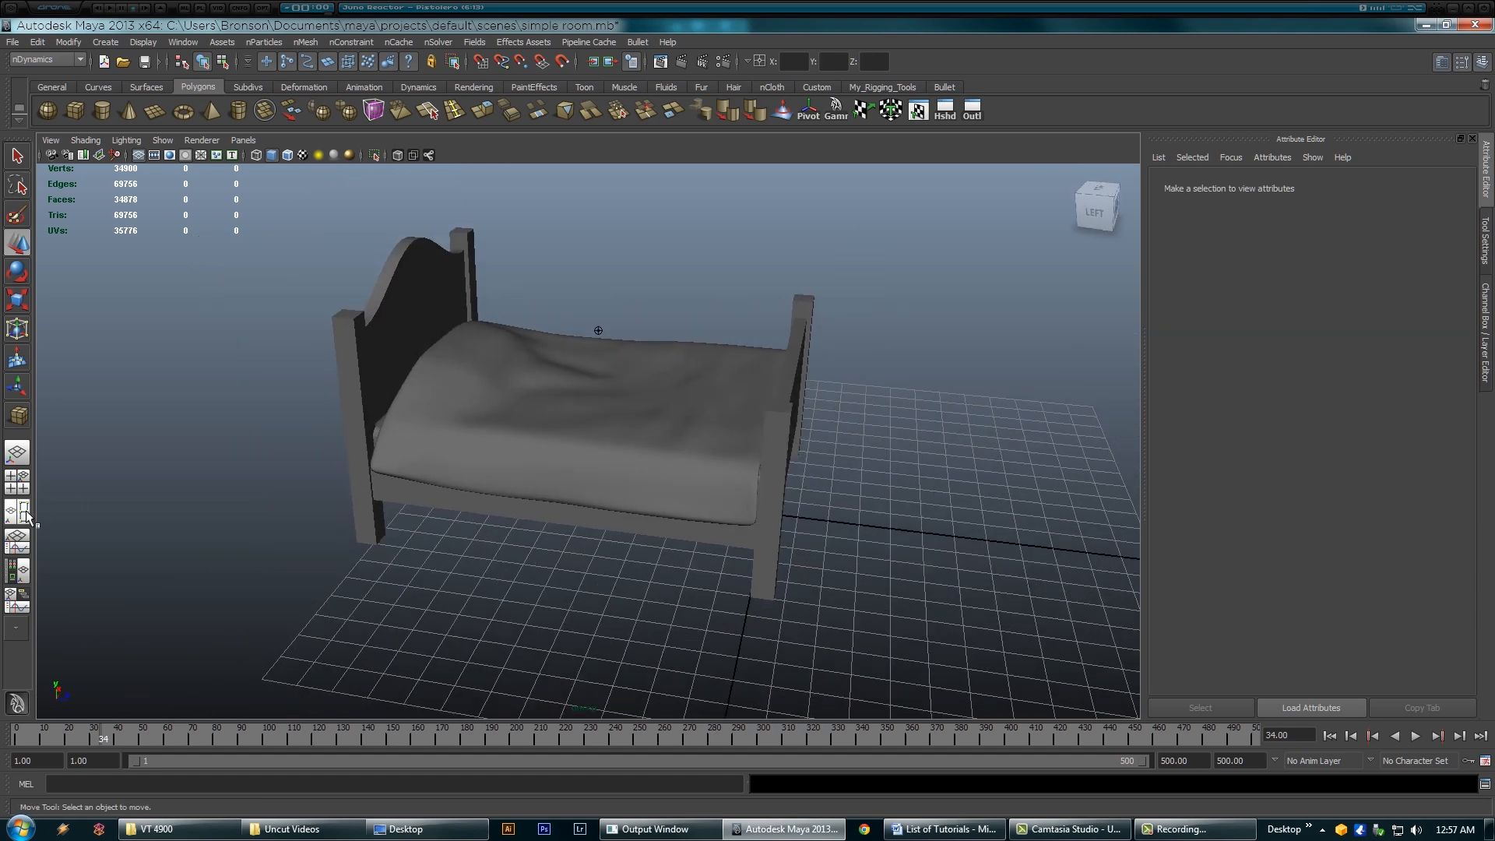
Step: Show the perspective view and UV Texture Editor side by side, with the blanket selected to display its UVs
key("space")
left_click(335, 451)
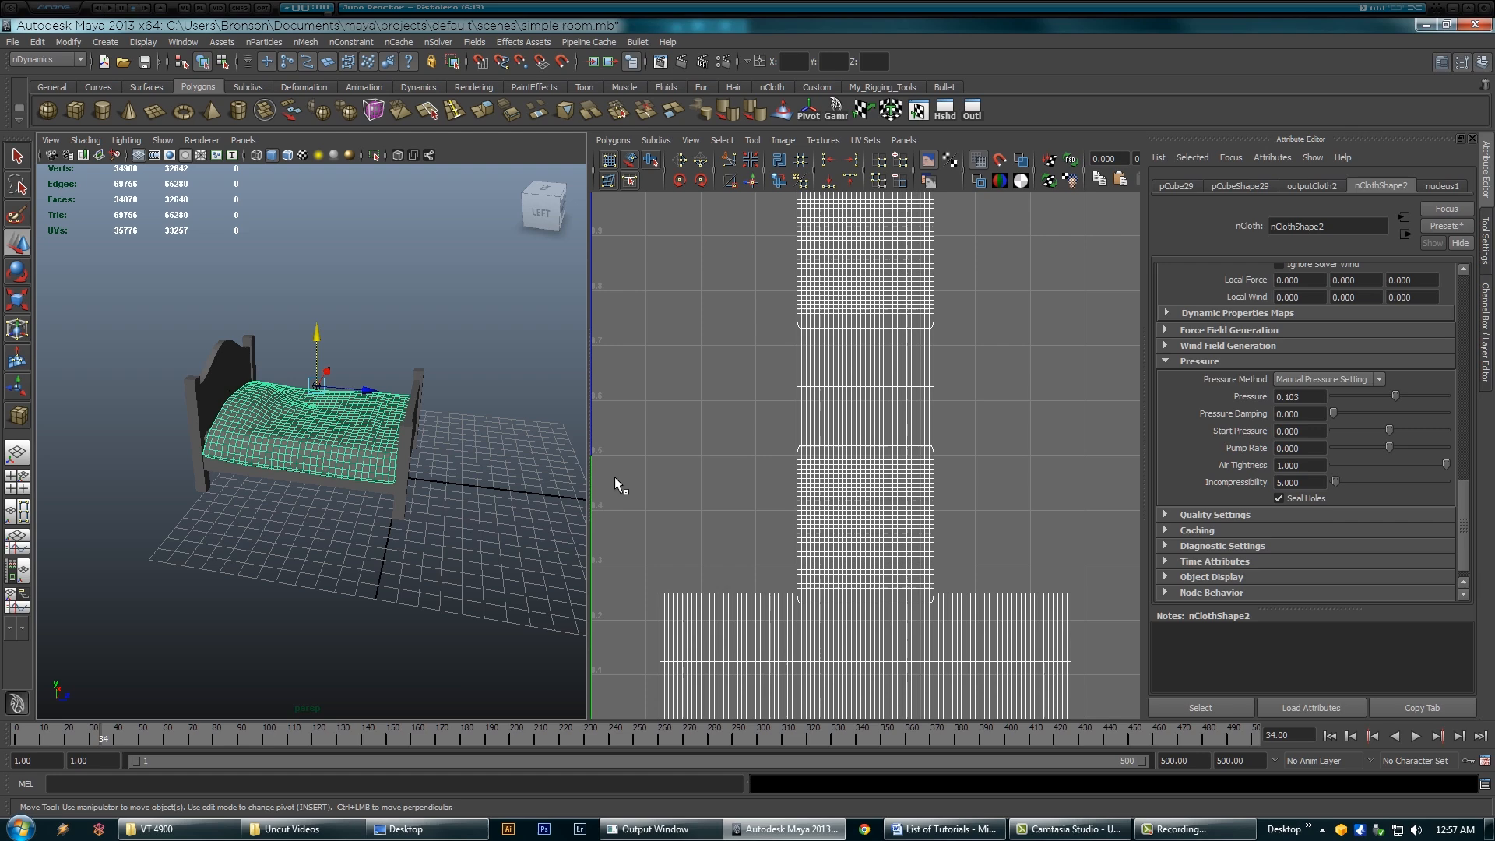
right_click_drag(443, 423, 392, 483, "alt")
middle_click_drag(392, 483, 383, 485, "alt")
right_click_drag(382, 484, 191, 463, "alt")
middle_click_drag(307, 468, 328, 466, "alt")
right_click_drag(328, 466, 477, 465, "alt")
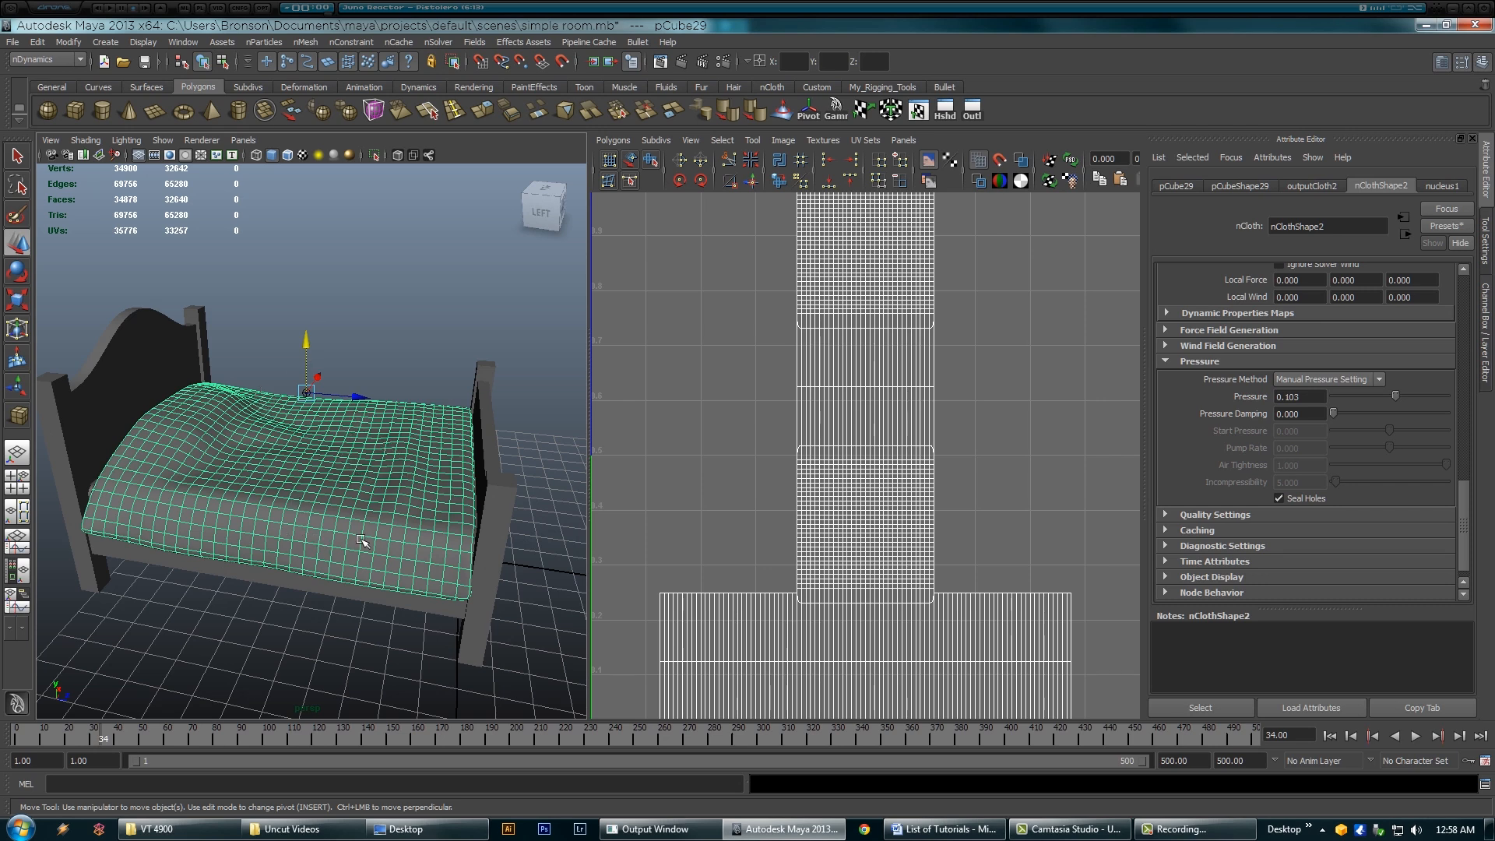
right_click_drag(458, 522, 360, 520, "alt")
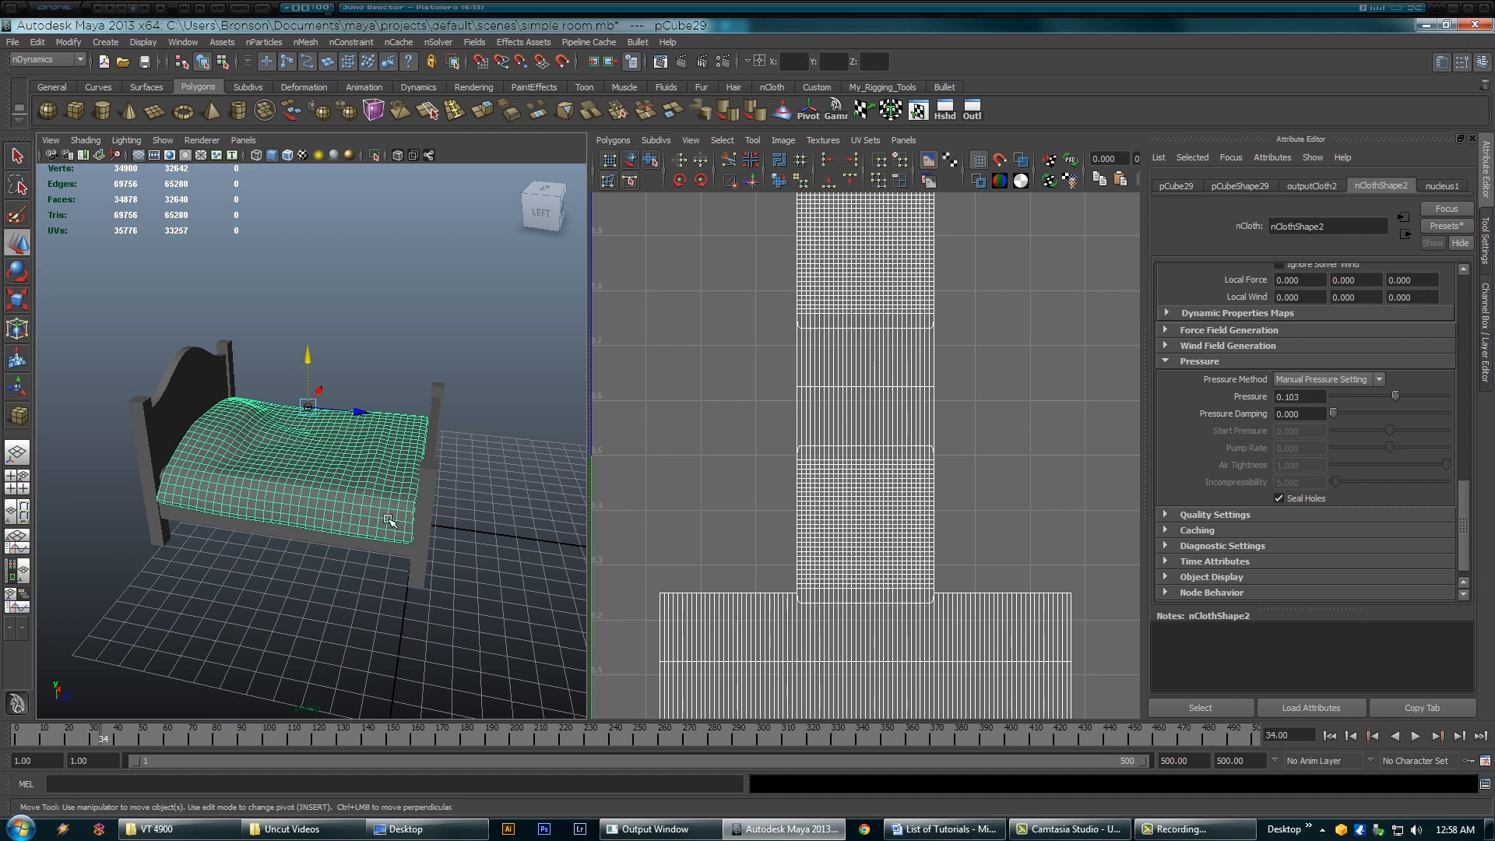
Step: Return to the first frame and apply a planar UV mapping to the flat blanket, projected from the Y axis
left_click(1330, 735)
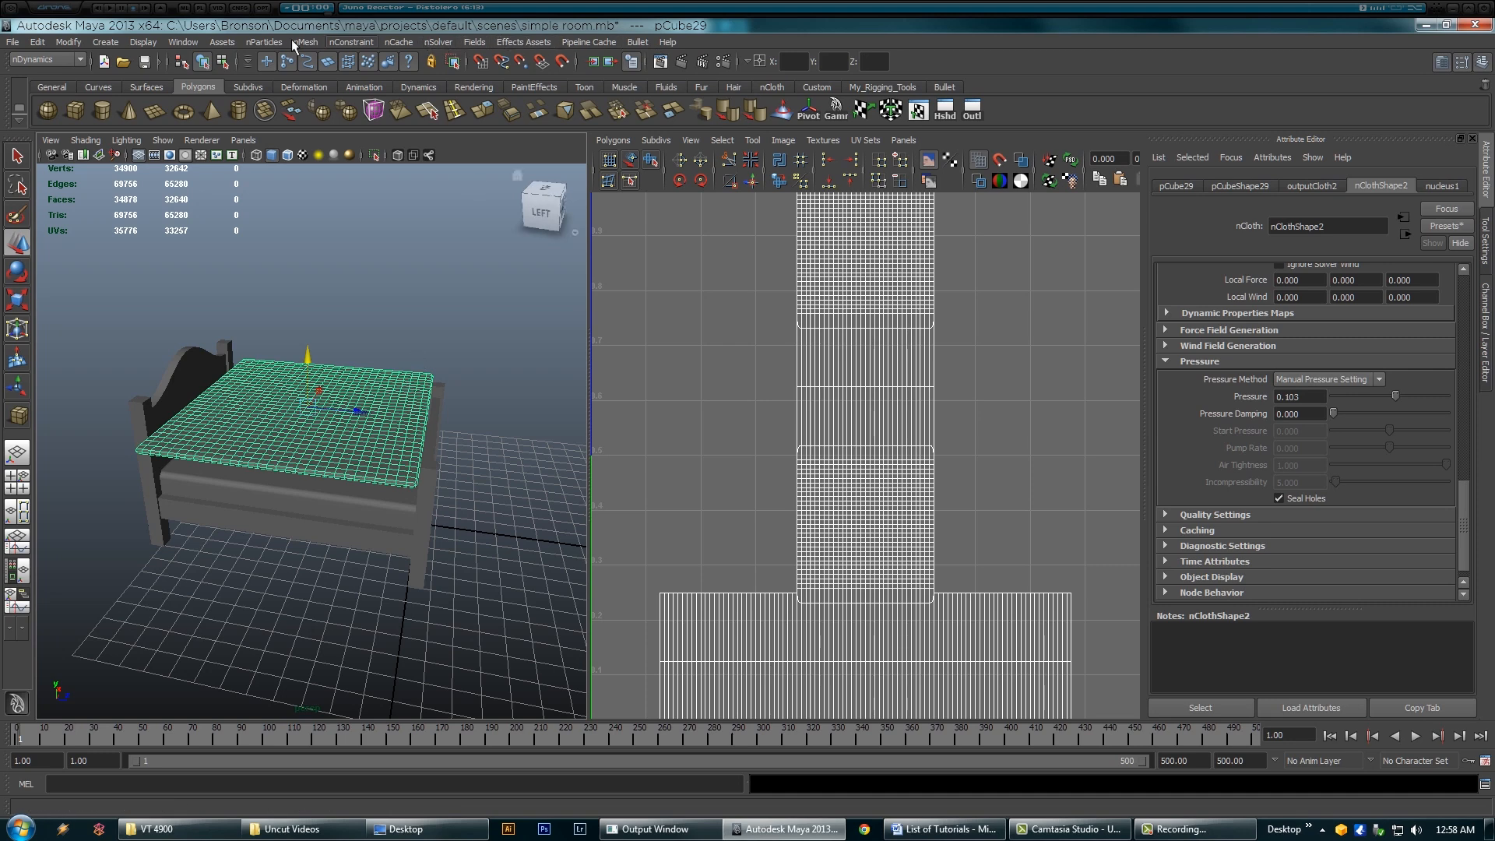
left_click(49, 60)
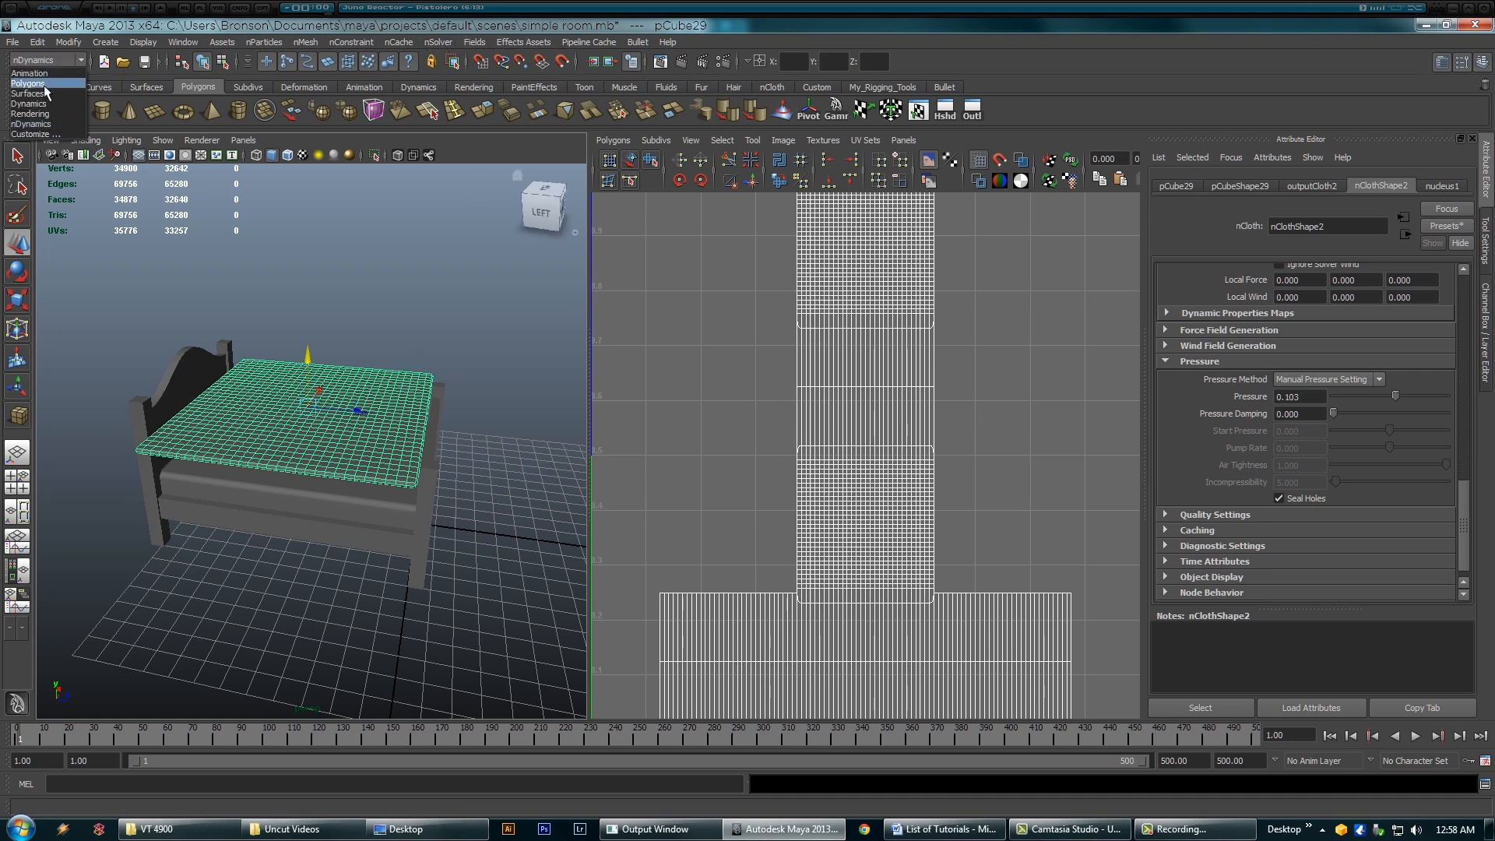
left_click(31, 83)
left_click(486, 42)
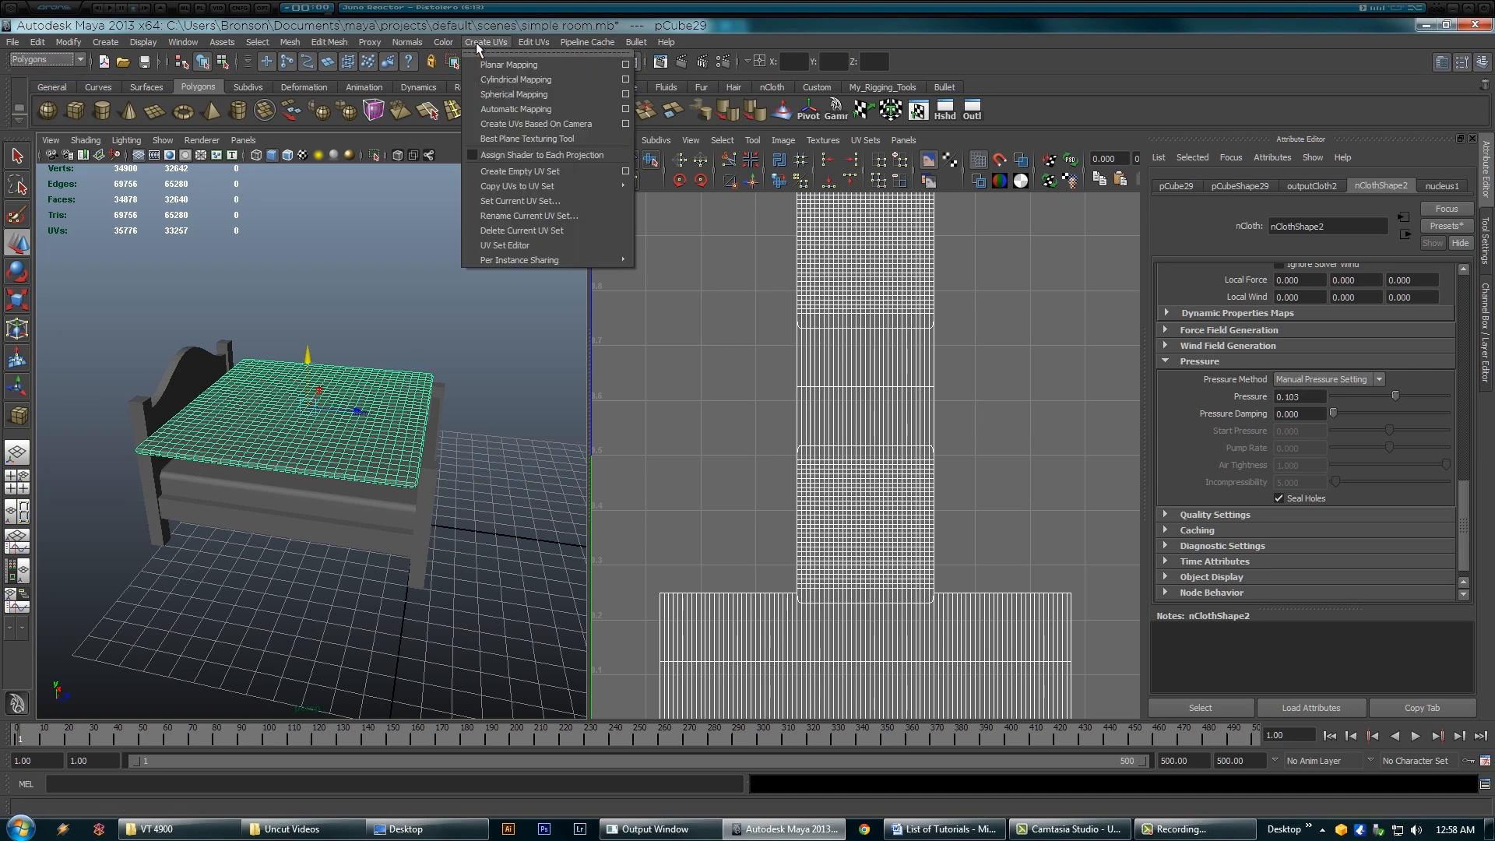
left_click(626, 64)
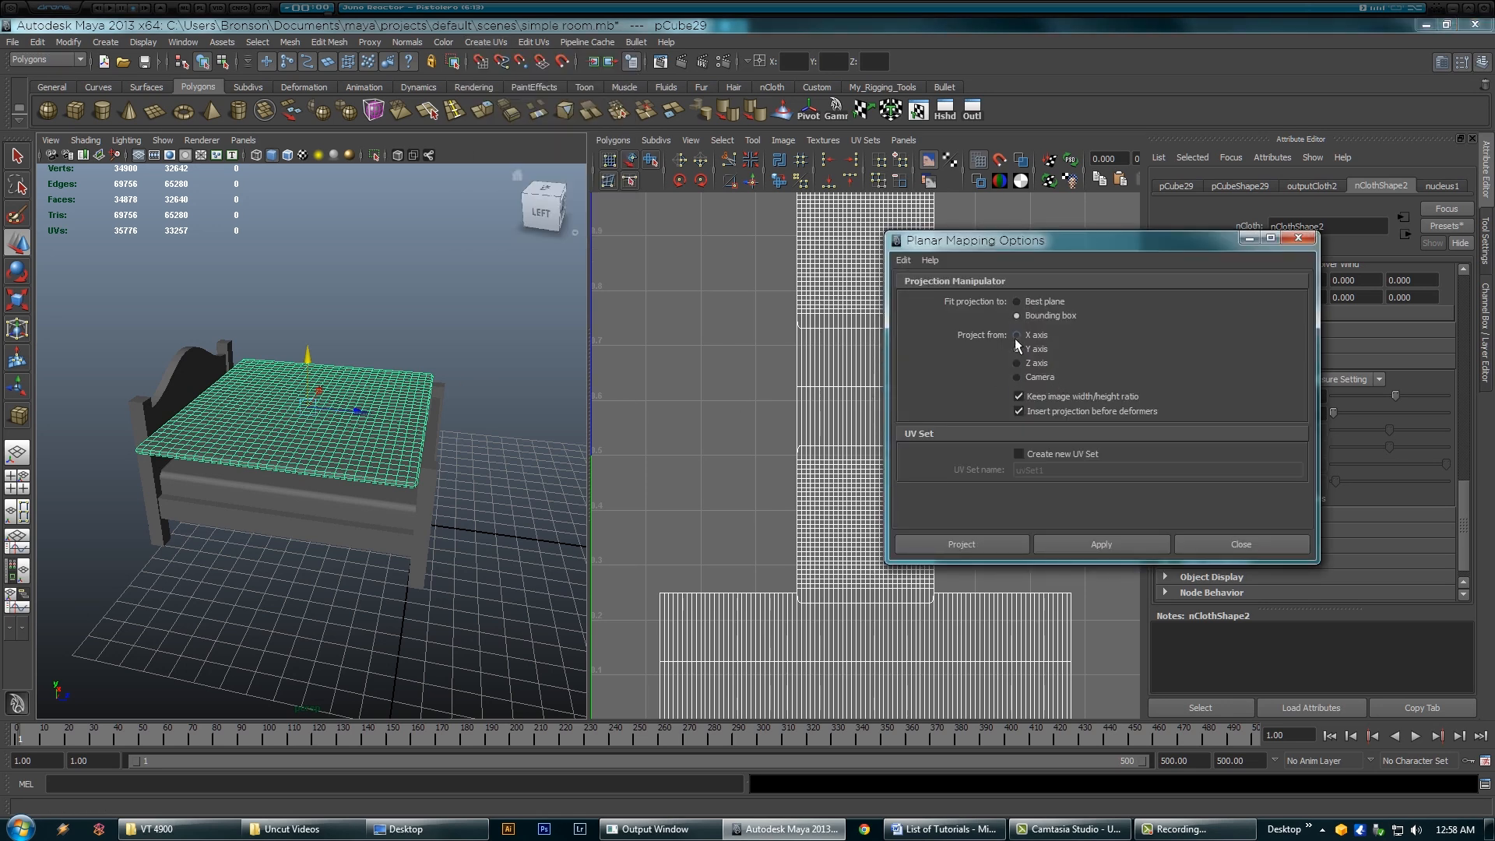
left_click(1080, 545)
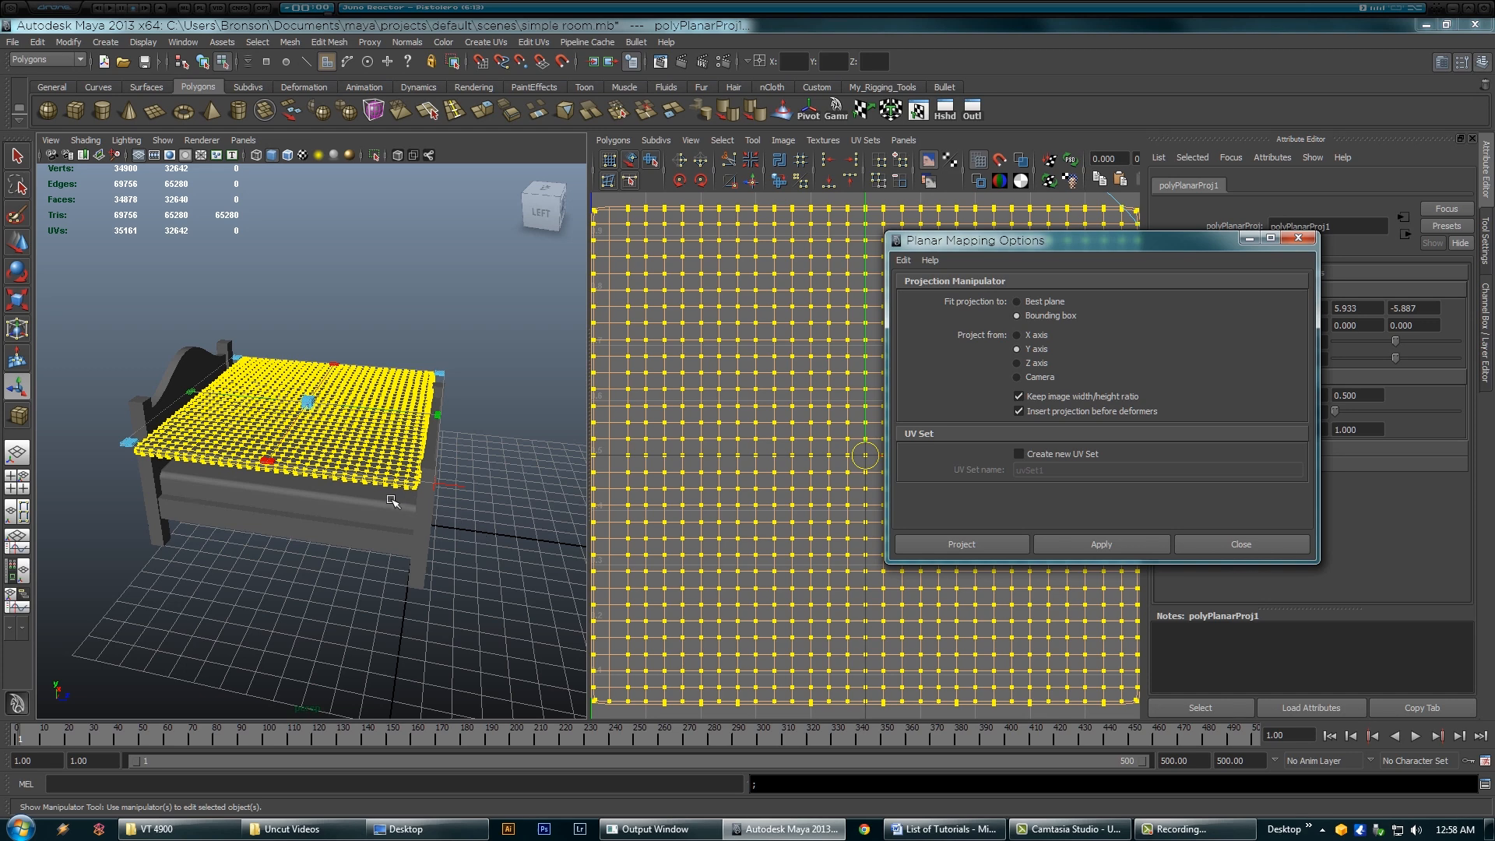
Step: Check the blanket's planar UV layout in the UV Texture Editor and return the blanket to object selection
left_click_drag(413, 437, 583, 433, "alt")
right_click_drag(583, 433, 553, 452, "alt")
middle_click_drag(674, 460, 584, 460, "alt")
right_click_drag(615, 467, 575, 479, "alt")
middle_click_drag(649, 470, 598, 453, "alt")
right_click_drag(685, 437, 730, 444, "alt")
middle_click_drag(729, 444, 775, 435, "alt")
right_click_drag(721, 465, 747, 476, "alt")
middle_click_drag(728, 485, 773, 514, "alt")
left_click_drag(448, 510, 424, 410, "alt")
right_click_drag(310, 406, 354, 393)
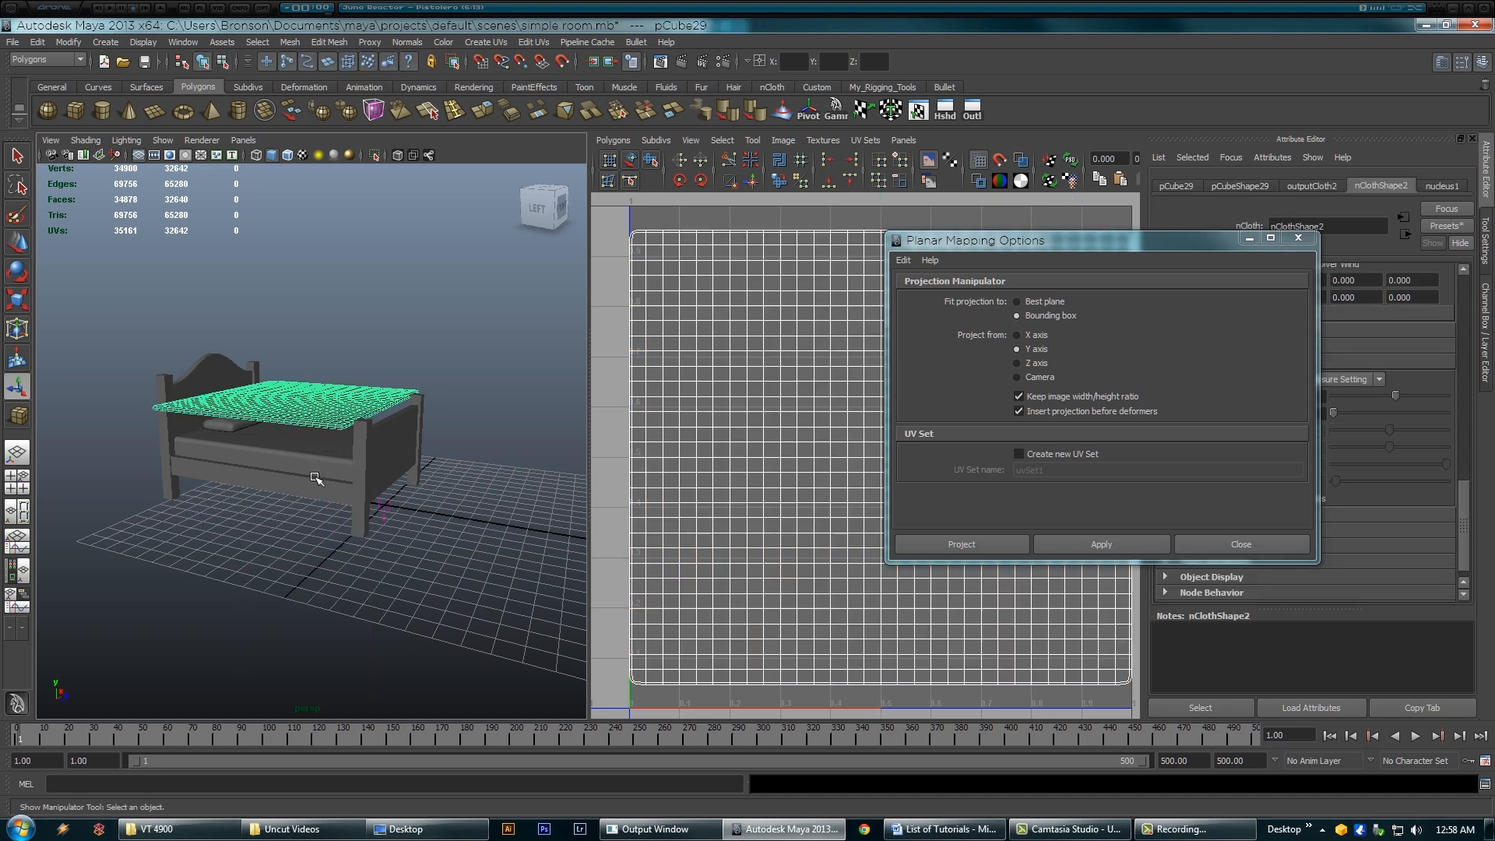
Step: Simulate the UV-mapped blanket falling onto the bed, stop at frame 33 and reselect the blanket
left_click_drag(315, 478, 342, 500, "alt")
left_click(1416, 737)
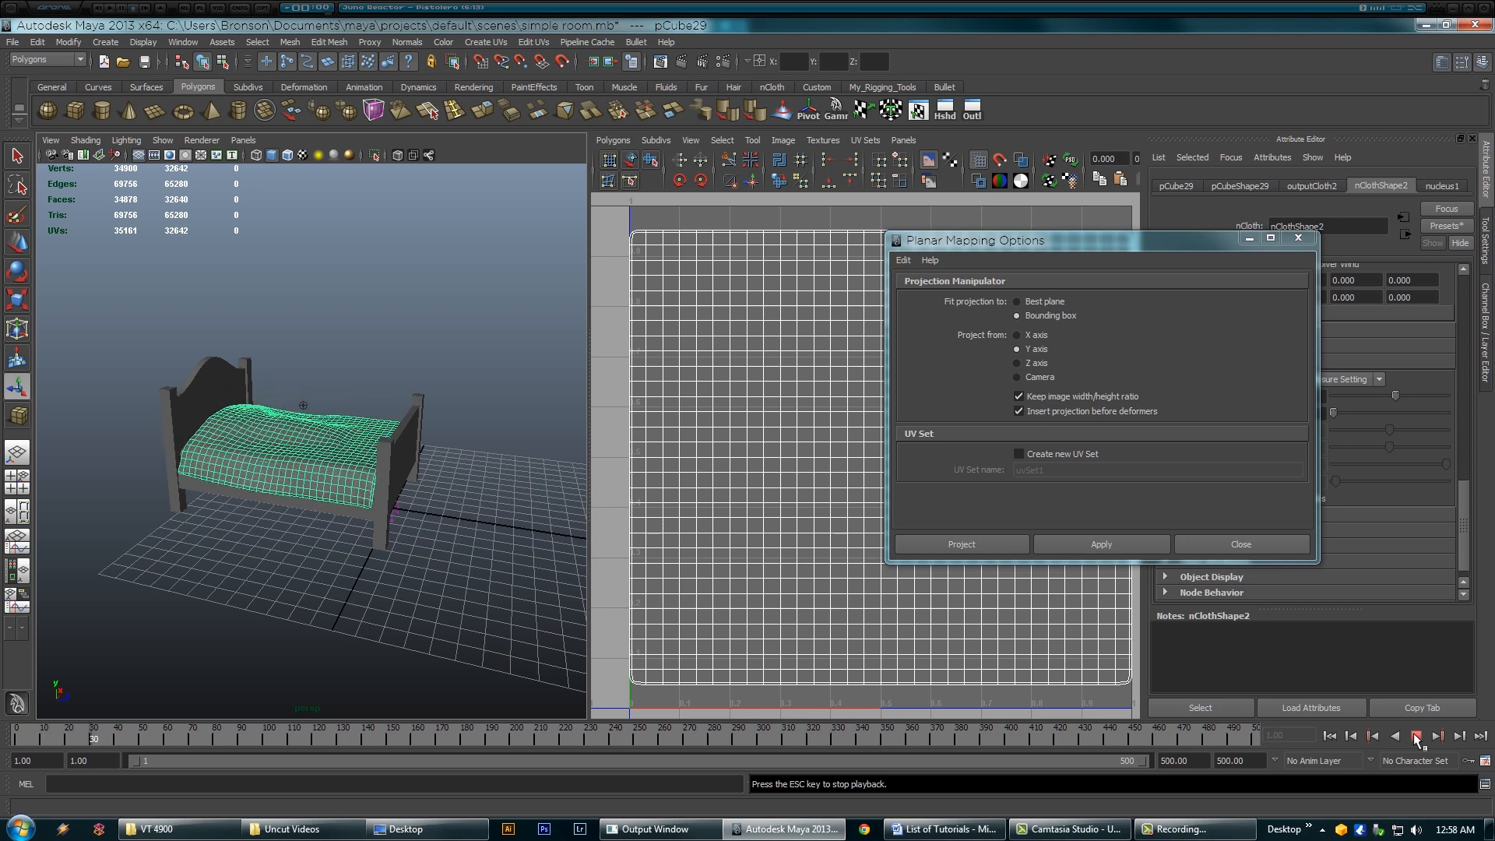
left_click(1416, 737)
left_click_drag(298, 472, 335, 489, "alt")
left_click(434, 370)
left_click(272, 469)
Step: Examine the draped blanket's UVs in the UV Texture Editor and move the Planar Mapping options window aside
middle_click_drag(845, 480, 776, 488, "alt")
right_click_drag(776, 487, 684, 480, "alt")
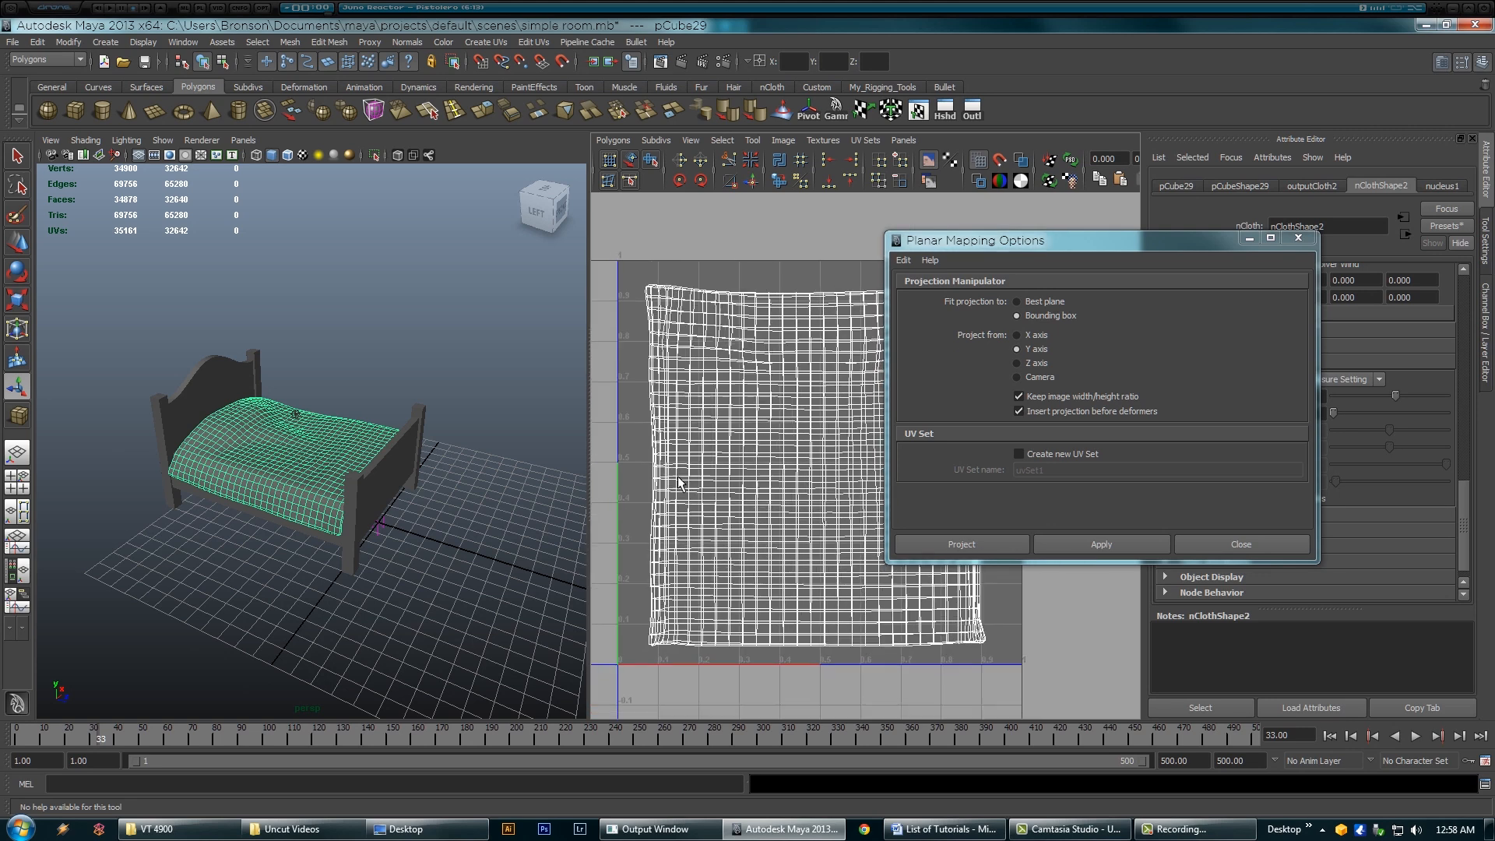
middle_click_drag(684, 480, 596, 469, "alt")
right_click_drag(705, 468, 644, 469, "alt")
middle_click_drag(643, 470, 634, 474, "alt")
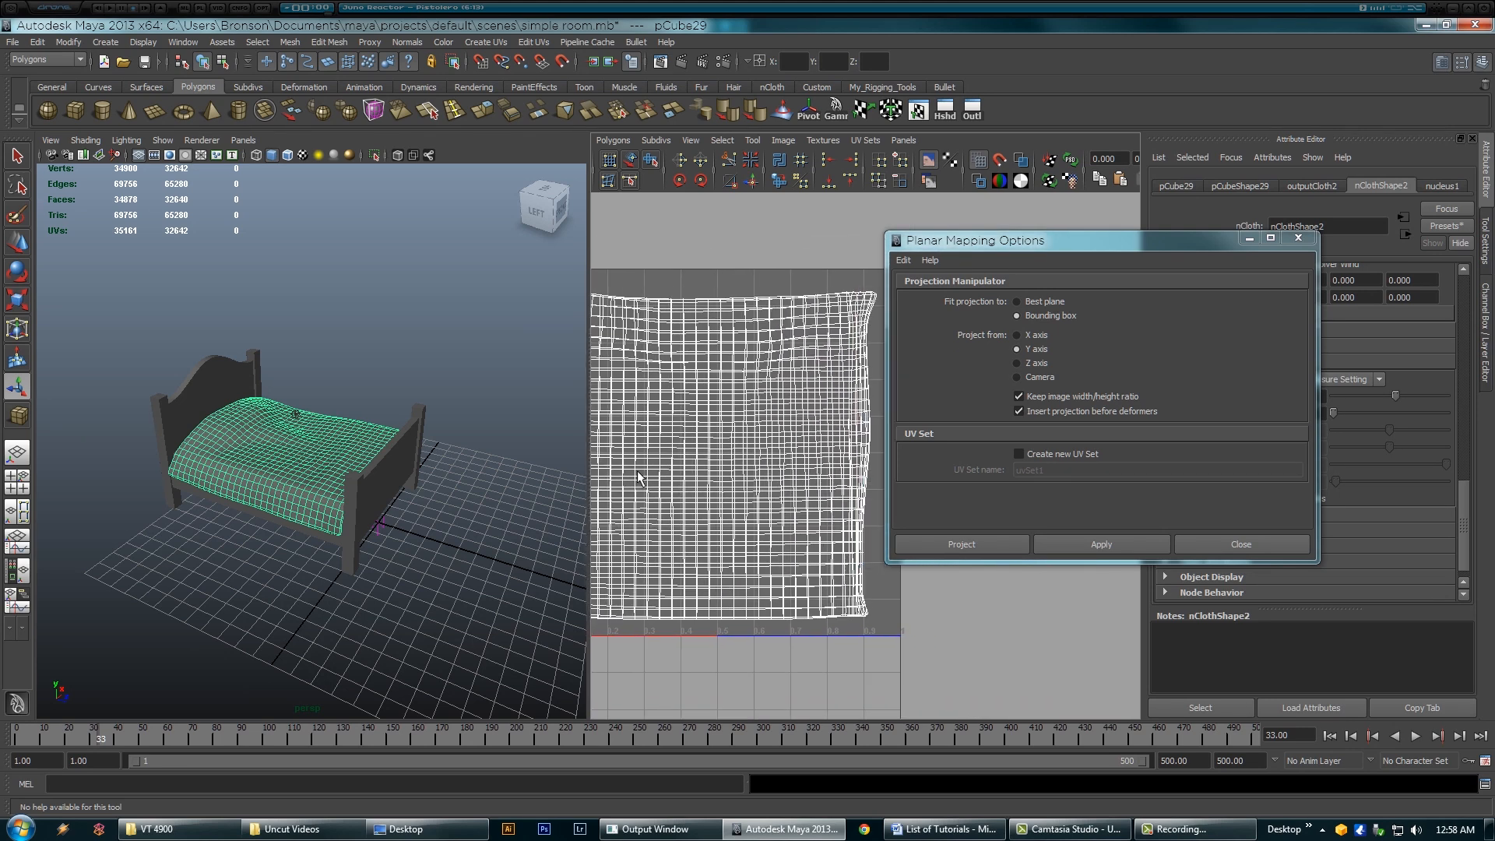
right_click_drag(672, 467, 654, 468, "alt")
middle_click_drag(654, 467, 674, 469, "alt")
left_click_drag(963, 247, 1083, 259)
Step: Create a Phong material in Hypershade, assign it to the blanket, and close the Planar Mapping options
mouse_move(378, 514)
right_mouse_down("alt")
mouse_move(452, 503)
mouse_move(382, 498)
mouse_move(333, 466)
mouse_move(413, 476)
mouse_move(364, 473)
right_mouse_up("alt")
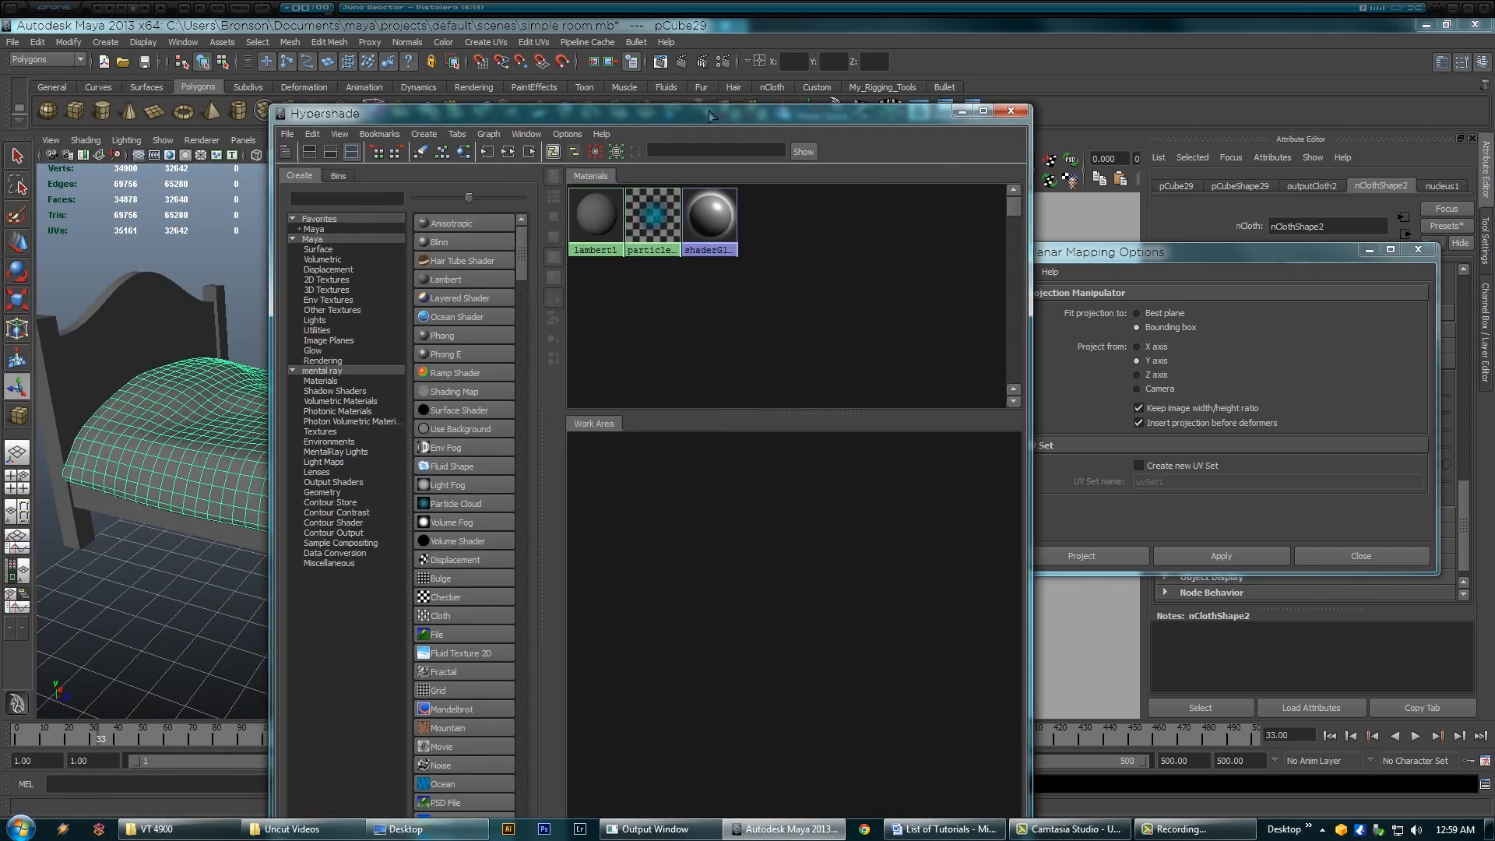
left_click(455, 334)
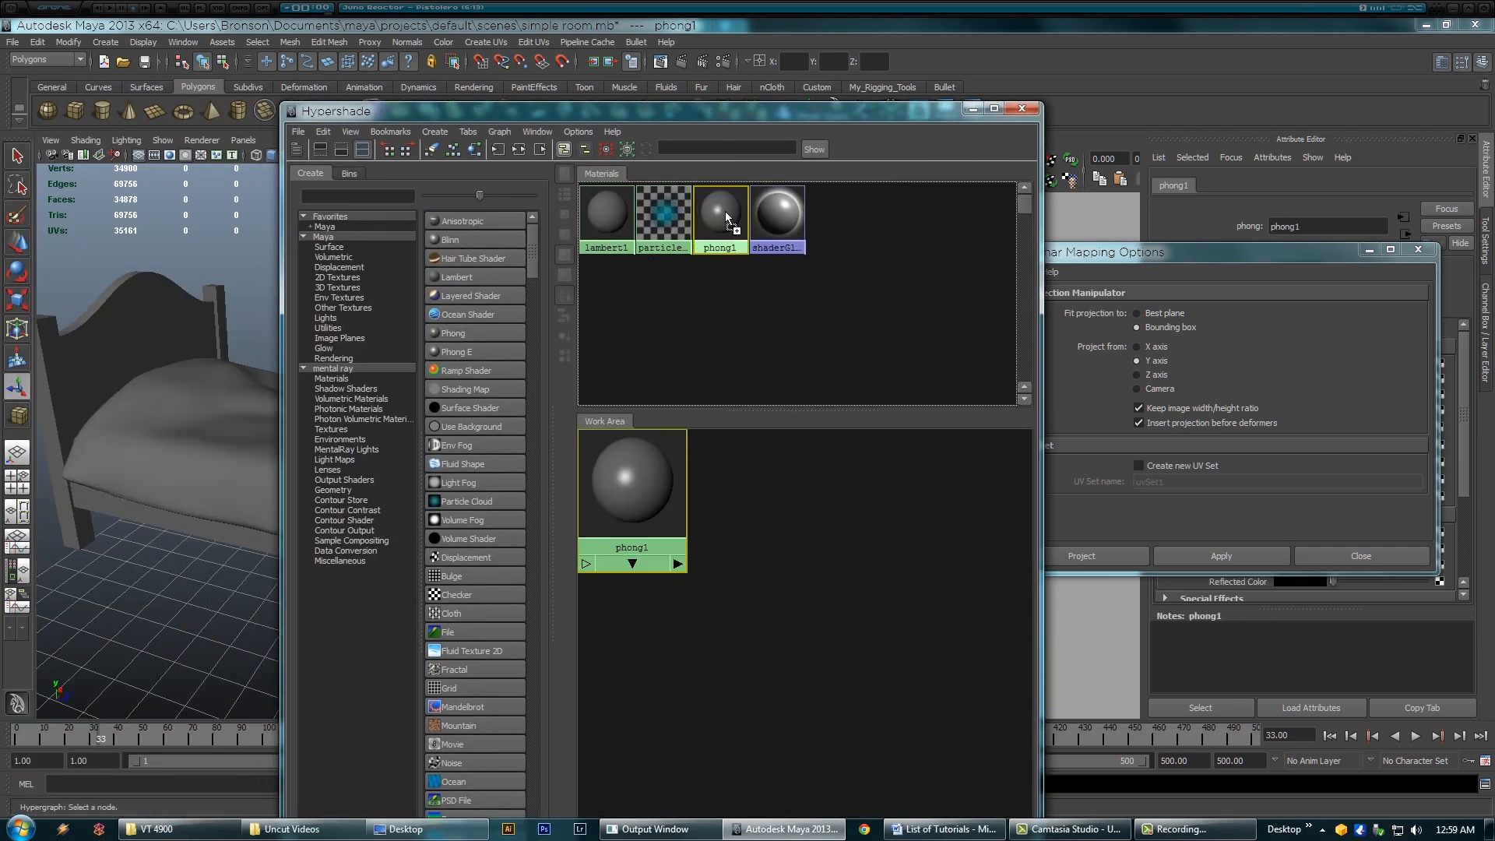
left_click_drag(776, 128, 612, 140)
left_click(1417, 251)
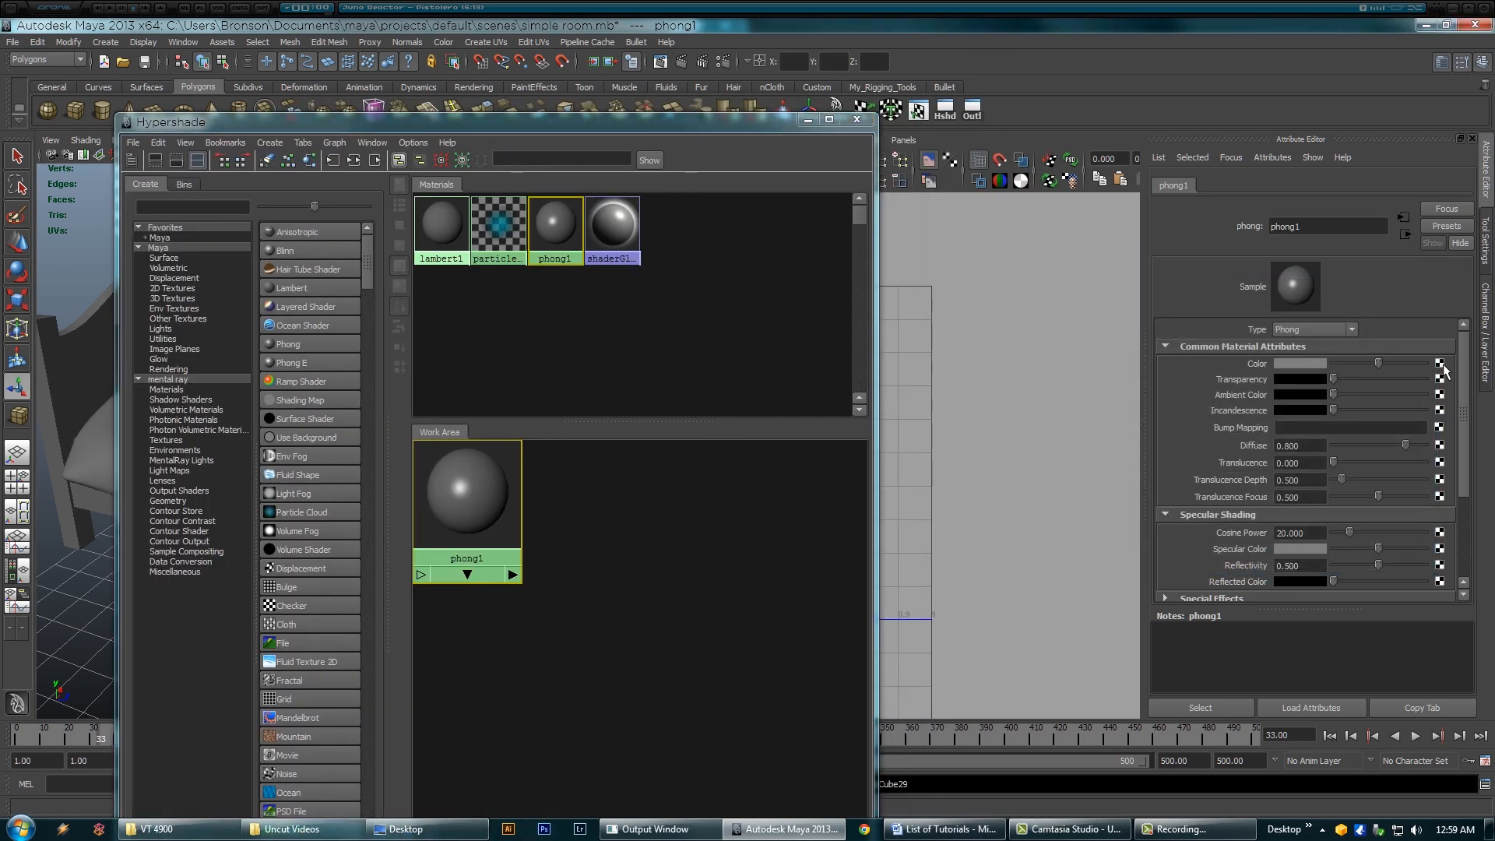
Step: Map a Checker texture to the Phong's color and display textures in the viewport to check the pattern on the blanket
left_click(689, 383)
left_click(806, 119)
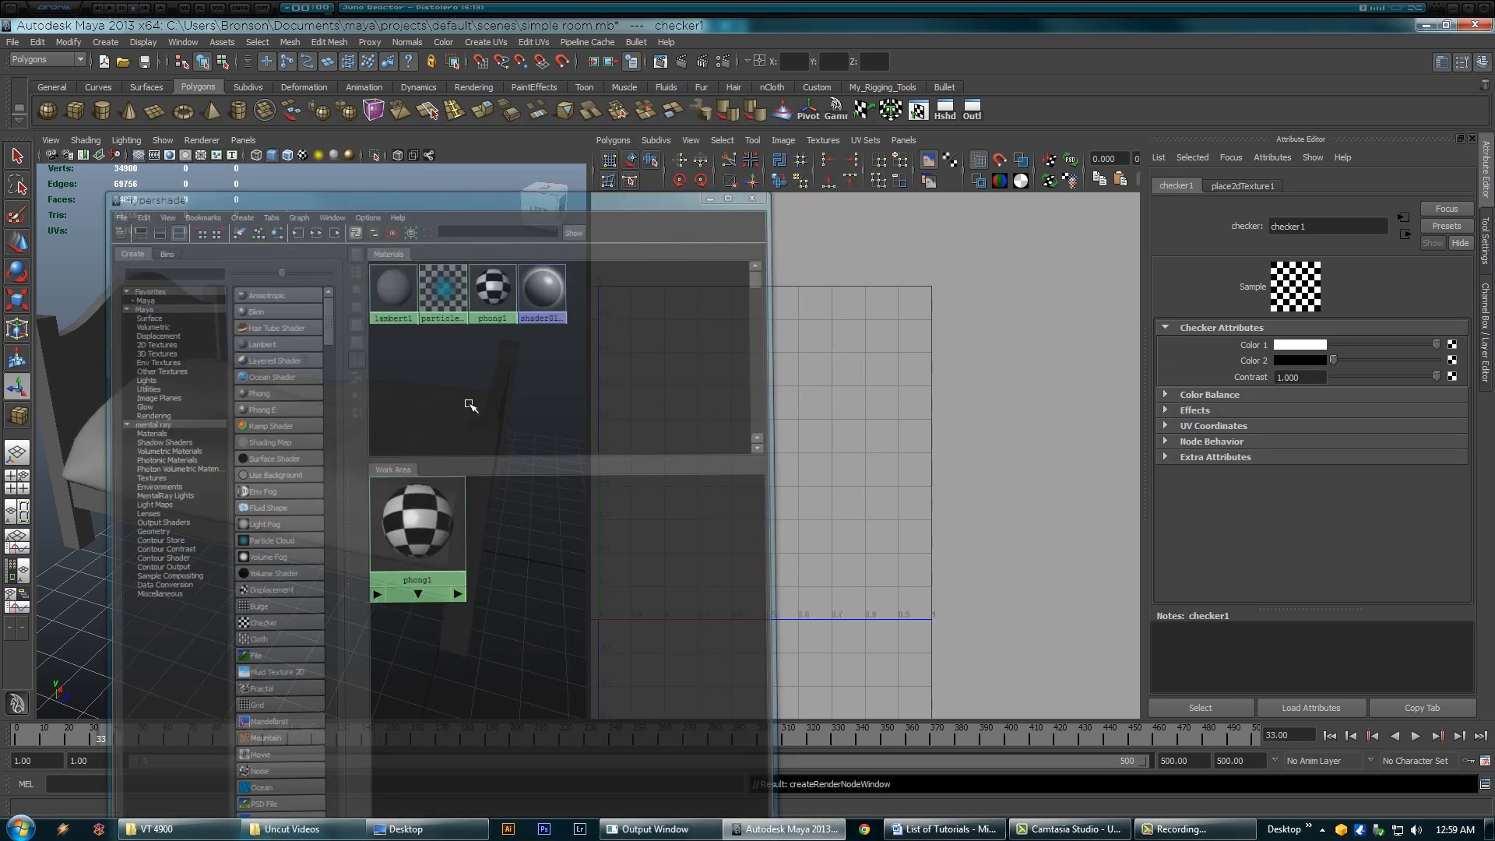
left_click(275, 158)
left_click_drag(400, 413, 335, 475, "alt")
left_click_drag(334, 453, 345, 485, "alt")
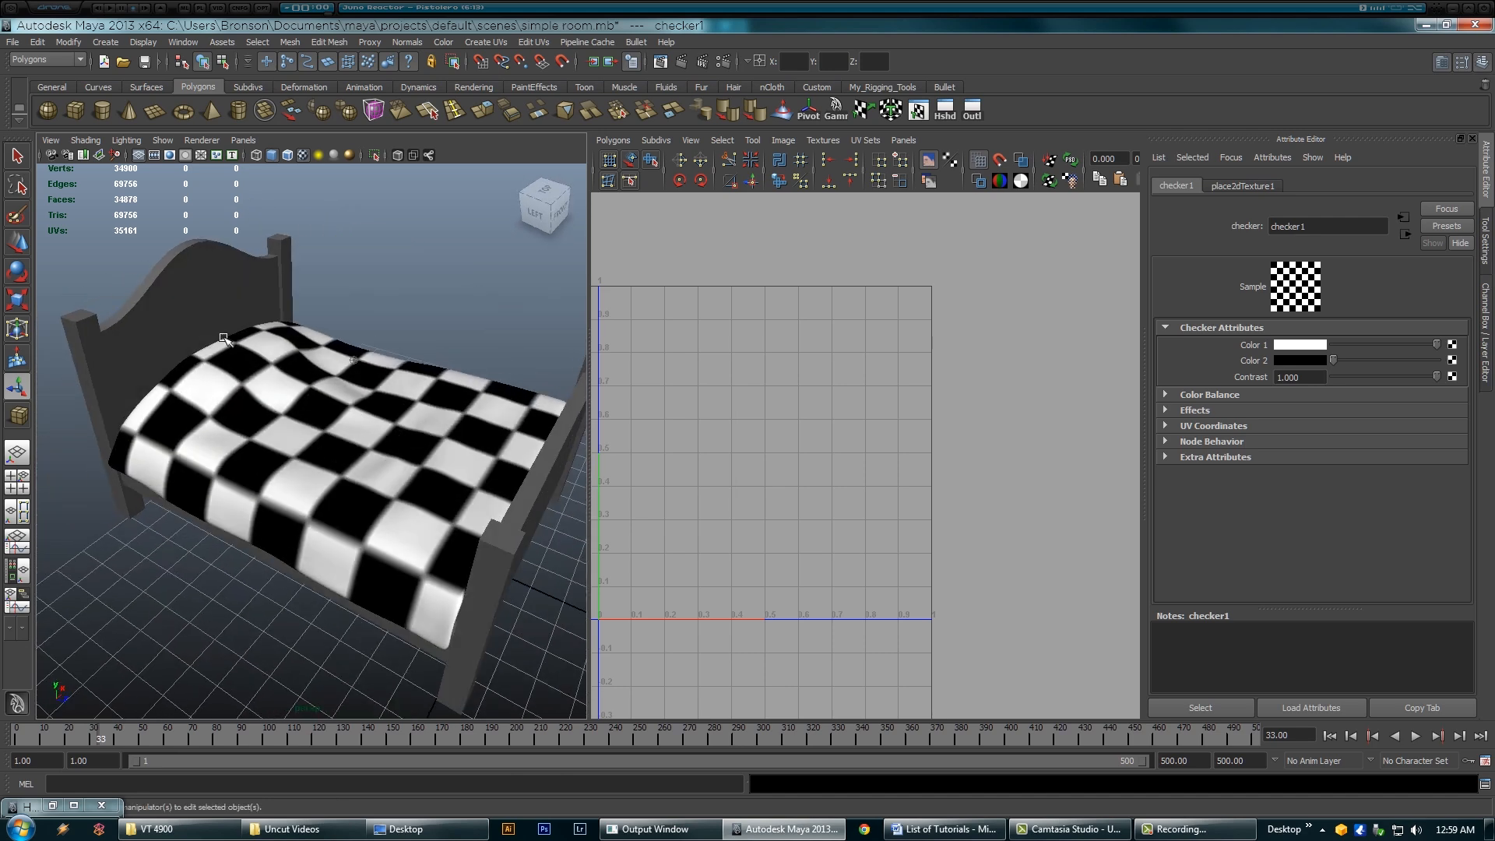
left_click_drag(366, 454, 394, 444, "alt")
left_click(394, 444)
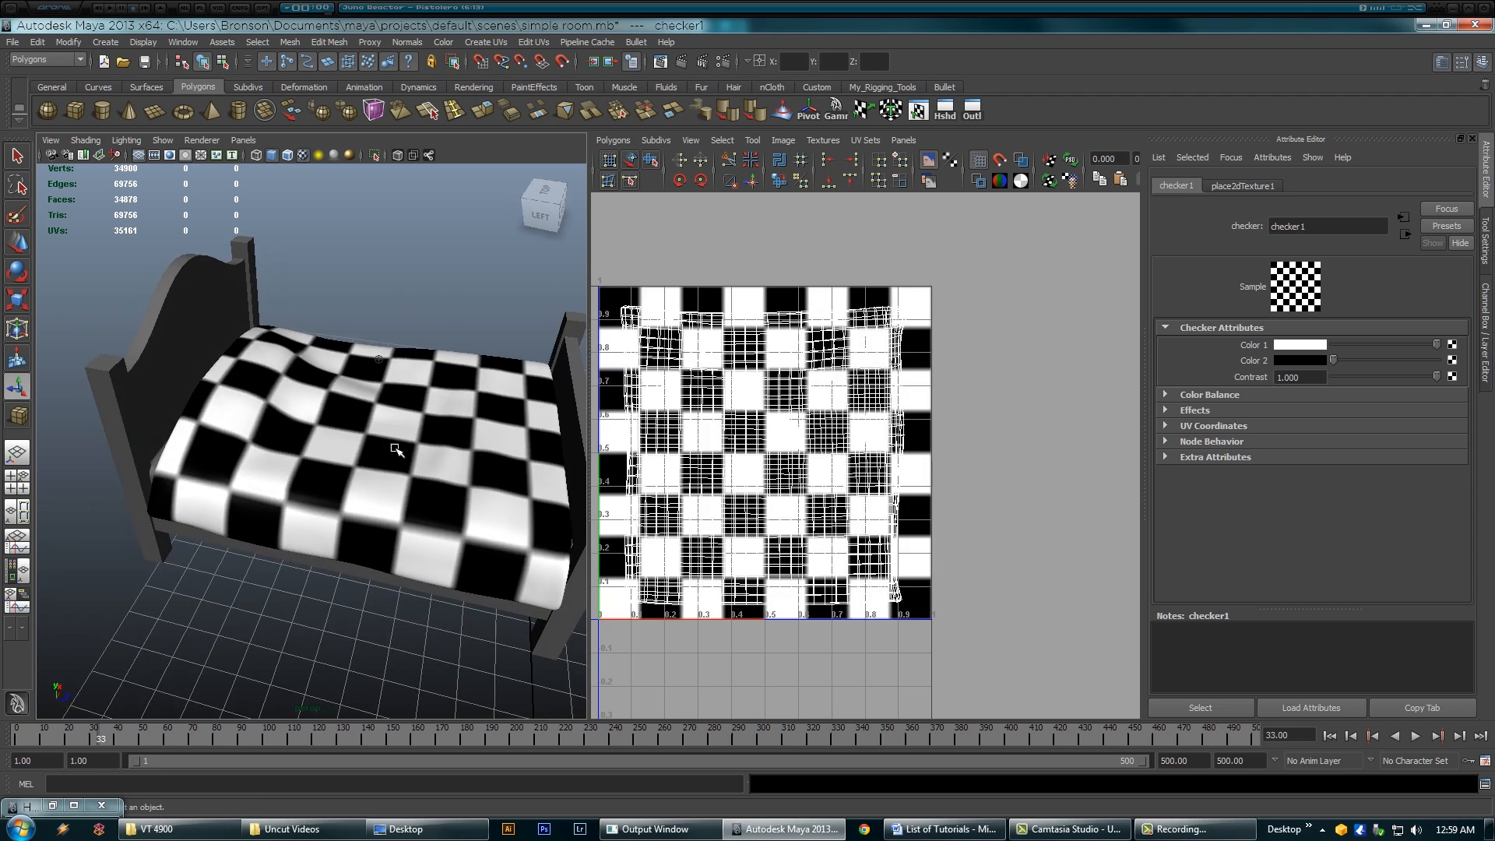
Step: Delete the draped blanket's history to freeze its simulated shape
left_click(69, 42)
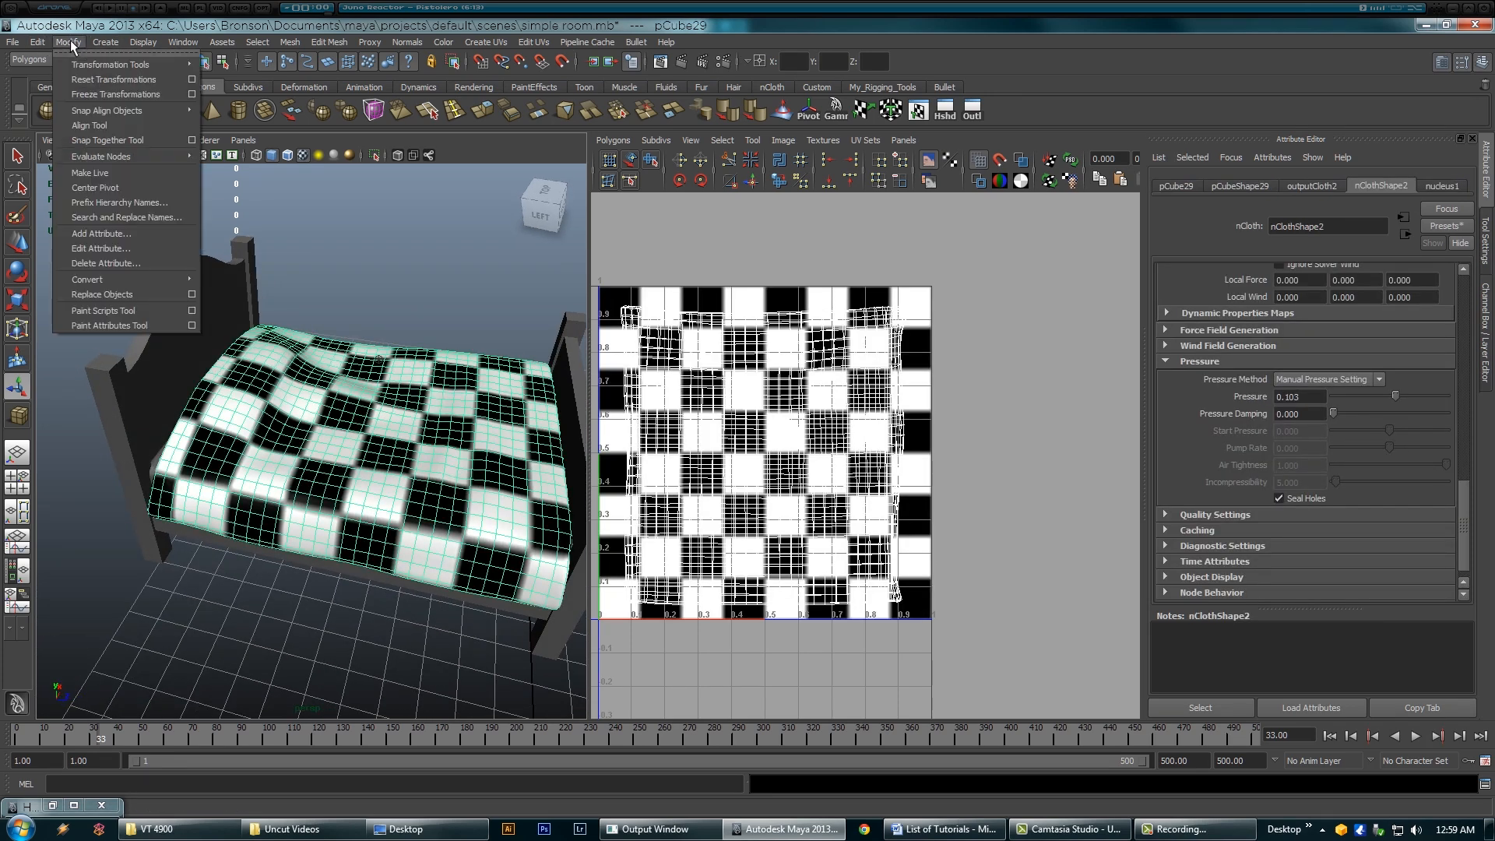
mouse_move(39, 44)
mouse_move(97, 202)
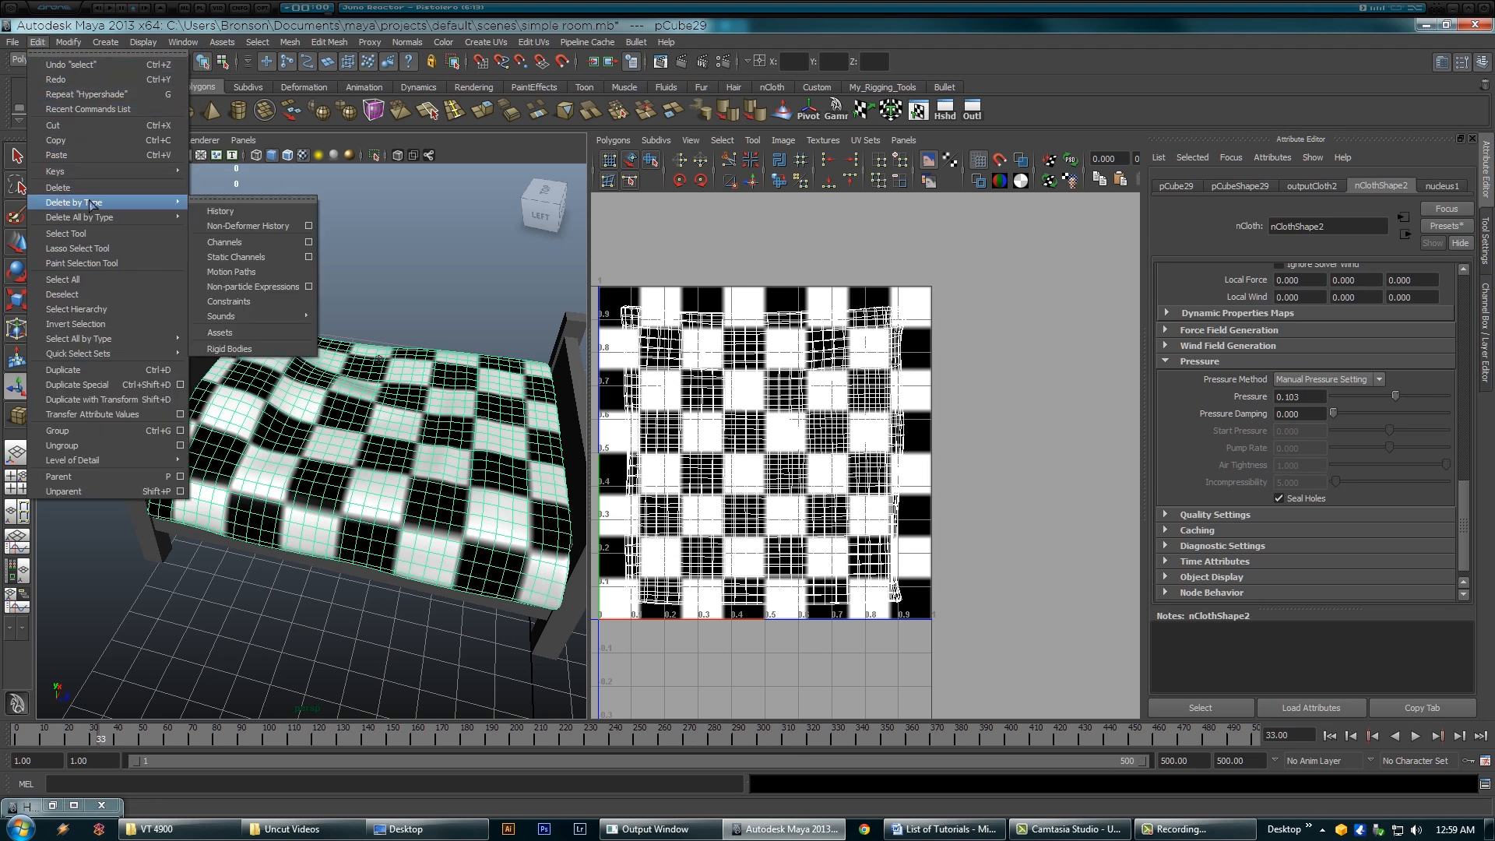
left_click(248, 211)
Step: Try raising the blanket by about 1.29 units and undo the move
left_click_drag(413, 365, 322, 395, "alt")
key("w")
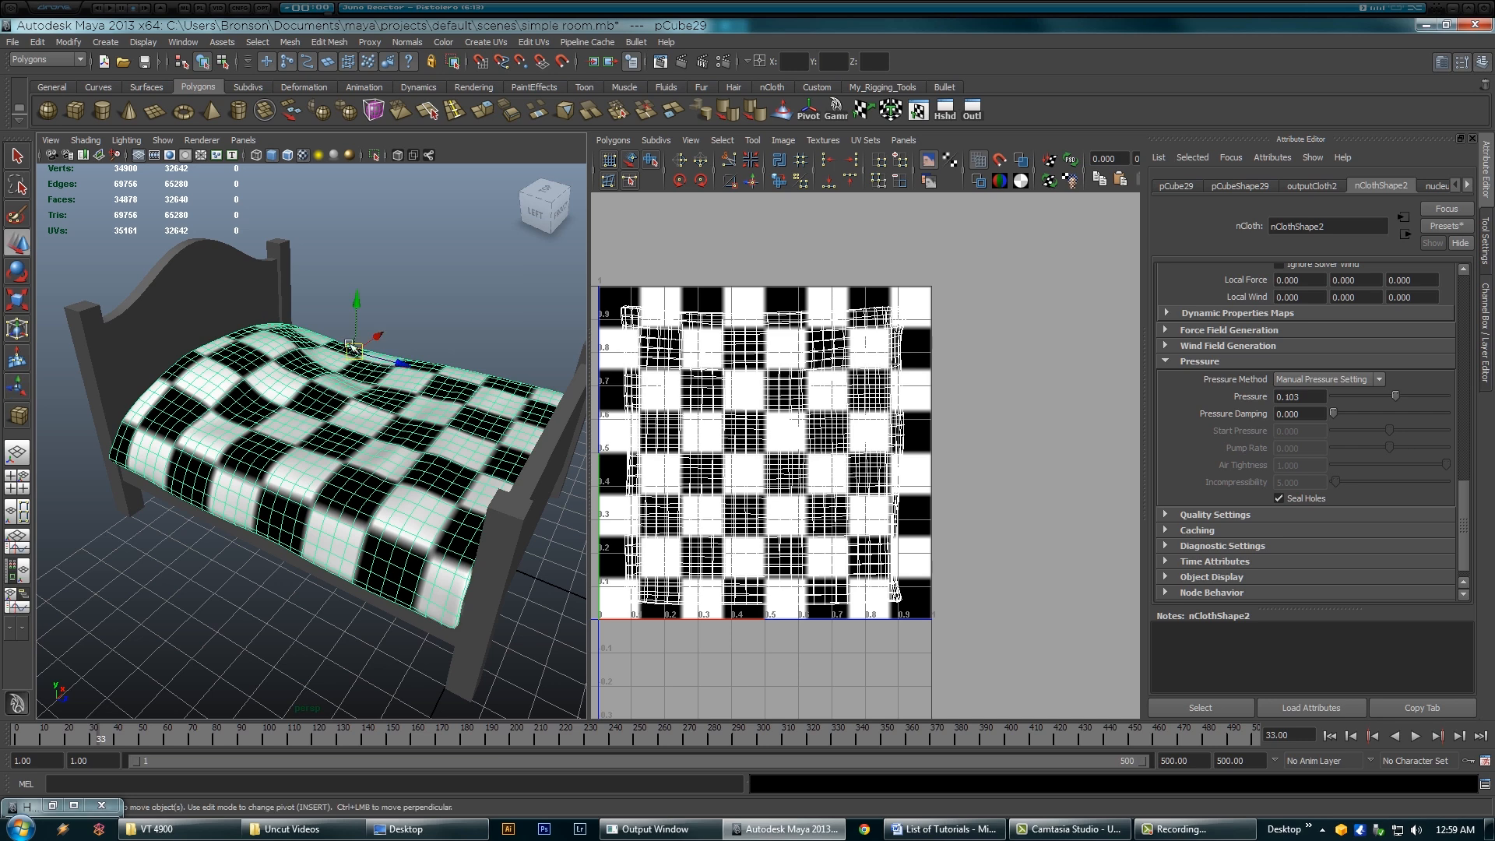
left_click_drag(358, 305, 357, 272)
key("ctrl+z")
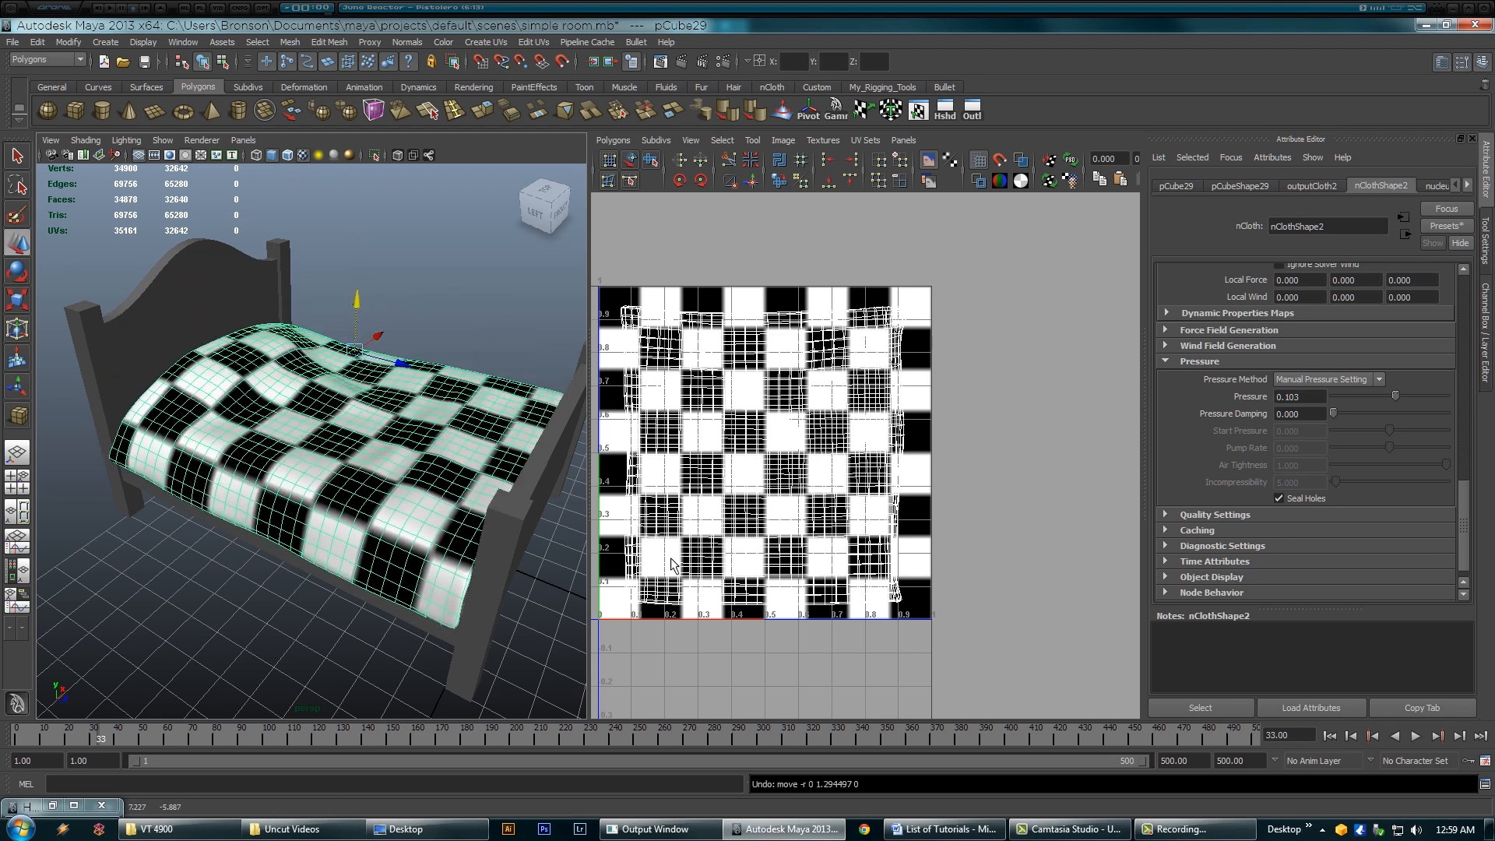
Step: Return to the first frame, check the draped blanket from several angles, and reselect it
left_click(1329, 735)
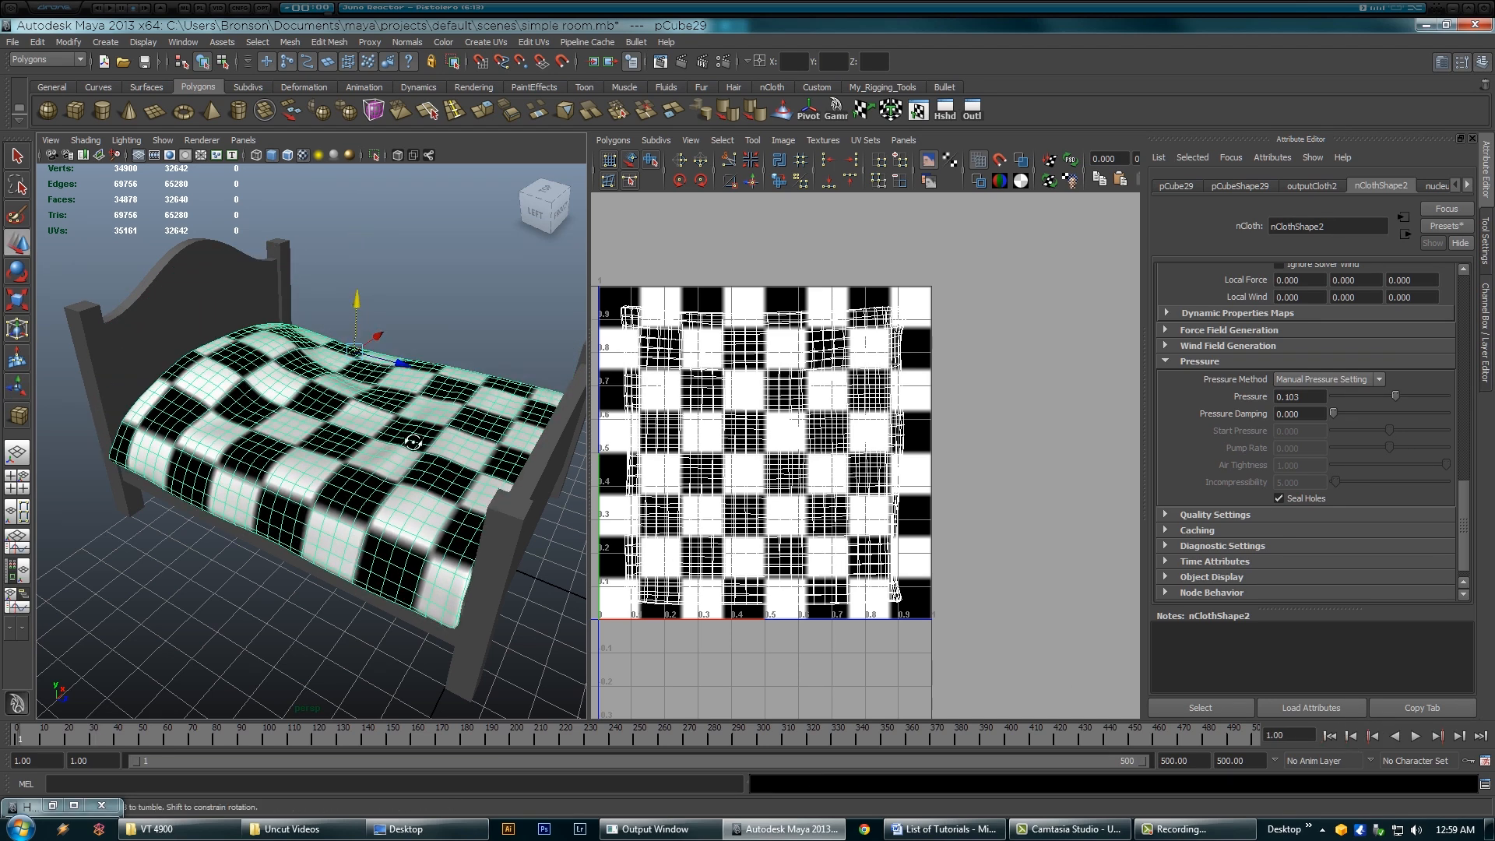
left_click_drag(356, 553, 406, 423, "alt")
right_click_drag(406, 423, 351, 437, "alt")
left_click_drag(351, 436, 273, 428, "alt")
left_click(457, 324)
left_click_drag(413, 397, 295, 471, "alt")
right_click_drag(294, 471, 273, 444, "alt")
left_click_drag(273, 444, 259, 483, "alt")
right_click_drag(259, 483, 351, 434, "alt")
left_click(401, 514)
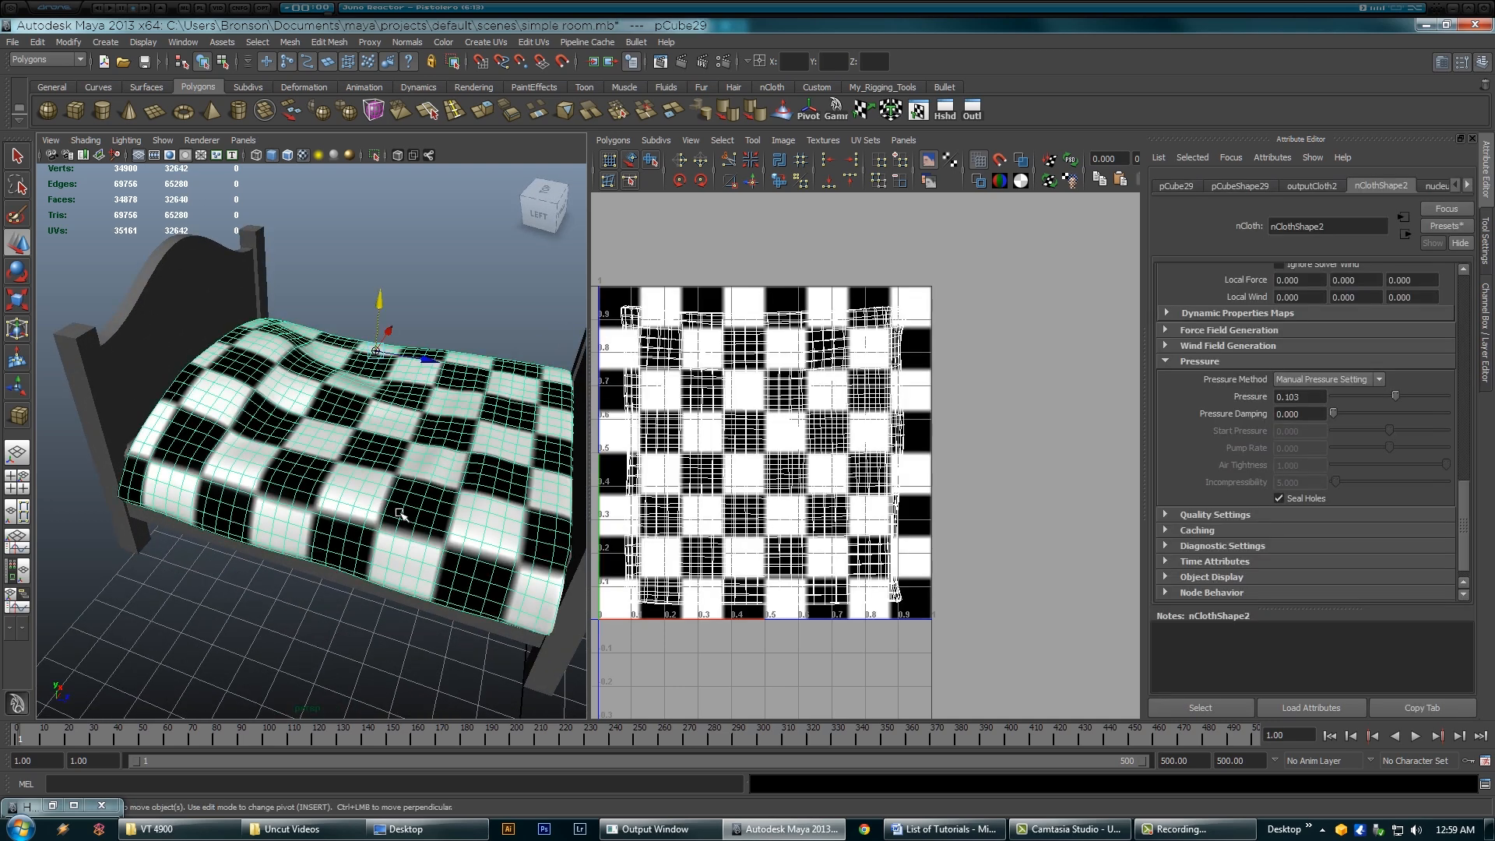
Step: Turn off the blanket's smooth mesh preview, comparing the smoothed and unsmoothed display
key("1")
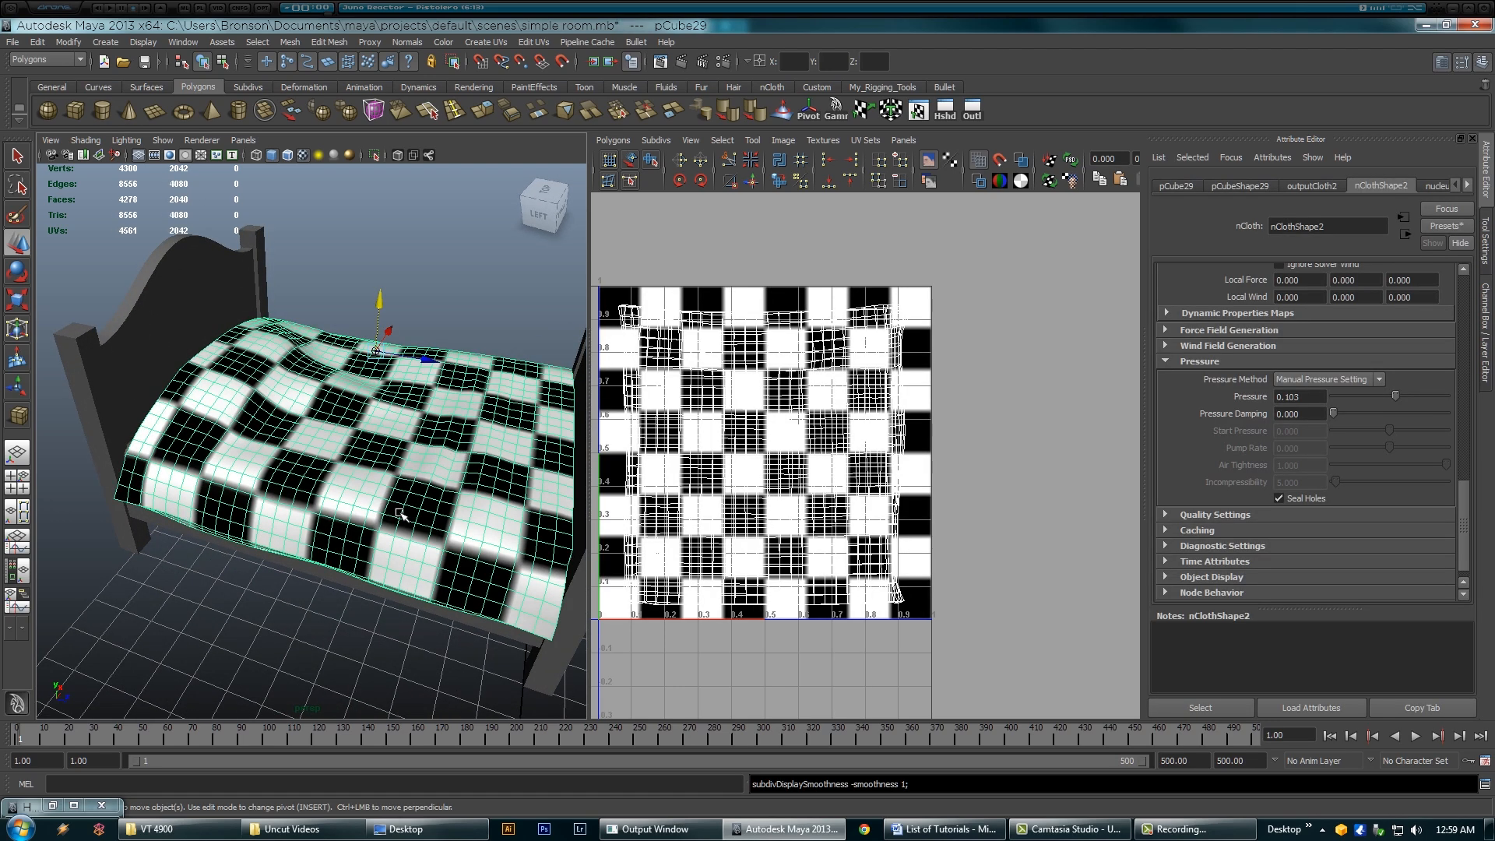
left_click(482, 311)
mouse_move(384, 460)
left_mouse_down("alt")
mouse_move(390, 446)
mouse_move(368, 456)
left_mouse_up("alt")
left_click(369, 457)
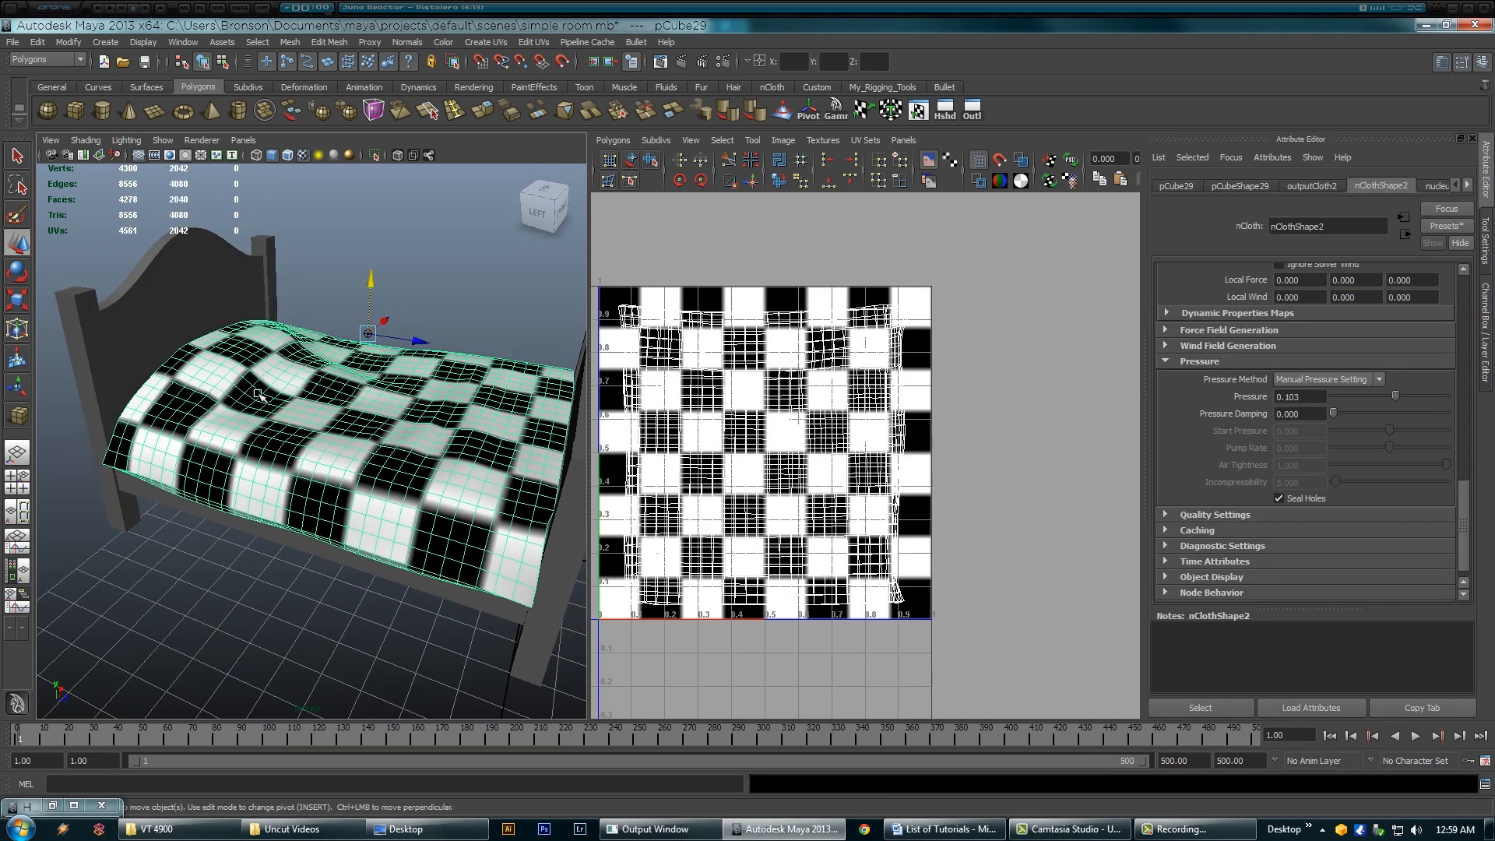
key("3")
key("1")
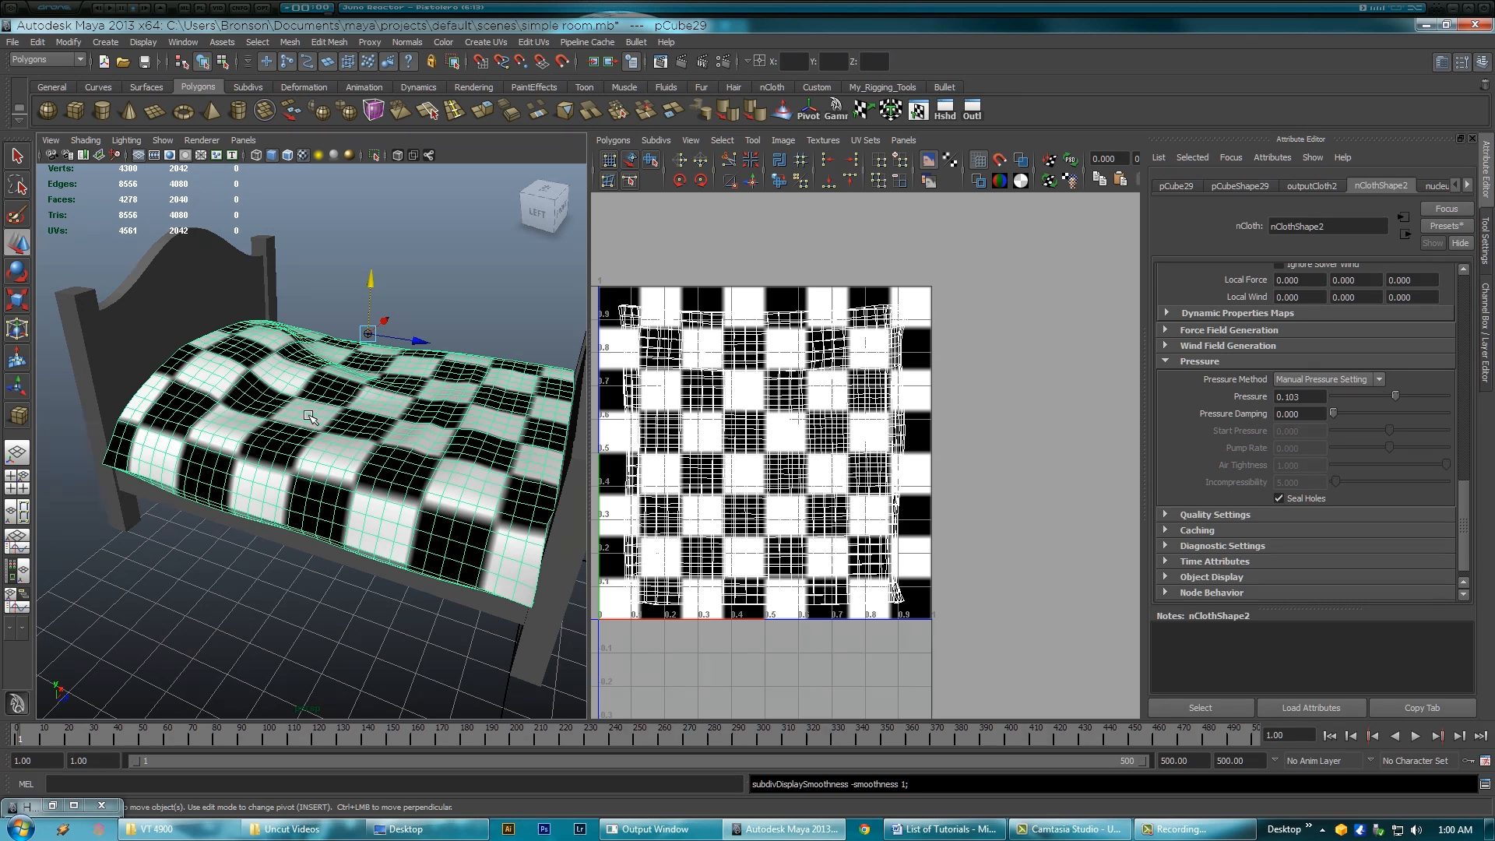
Step: Maximize the perspective view and frame the whole bed in it
key("space")
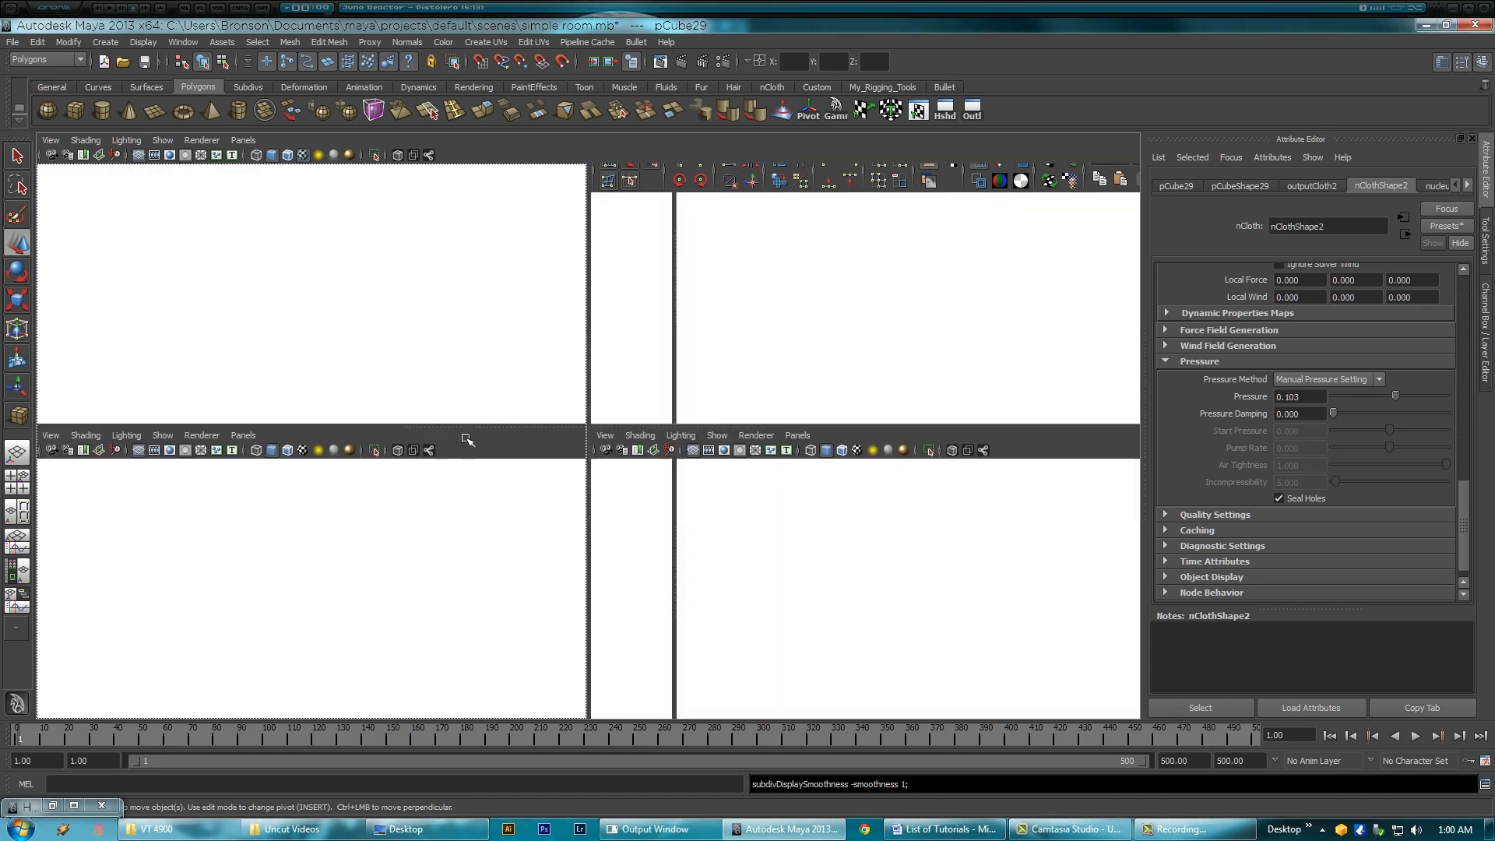
right_click_drag(581, 408, 483, 389, "alt")
middle_click_drag(483, 389, 409, 422, "alt")
right_click_drag(409, 423, 374, 405, "alt")
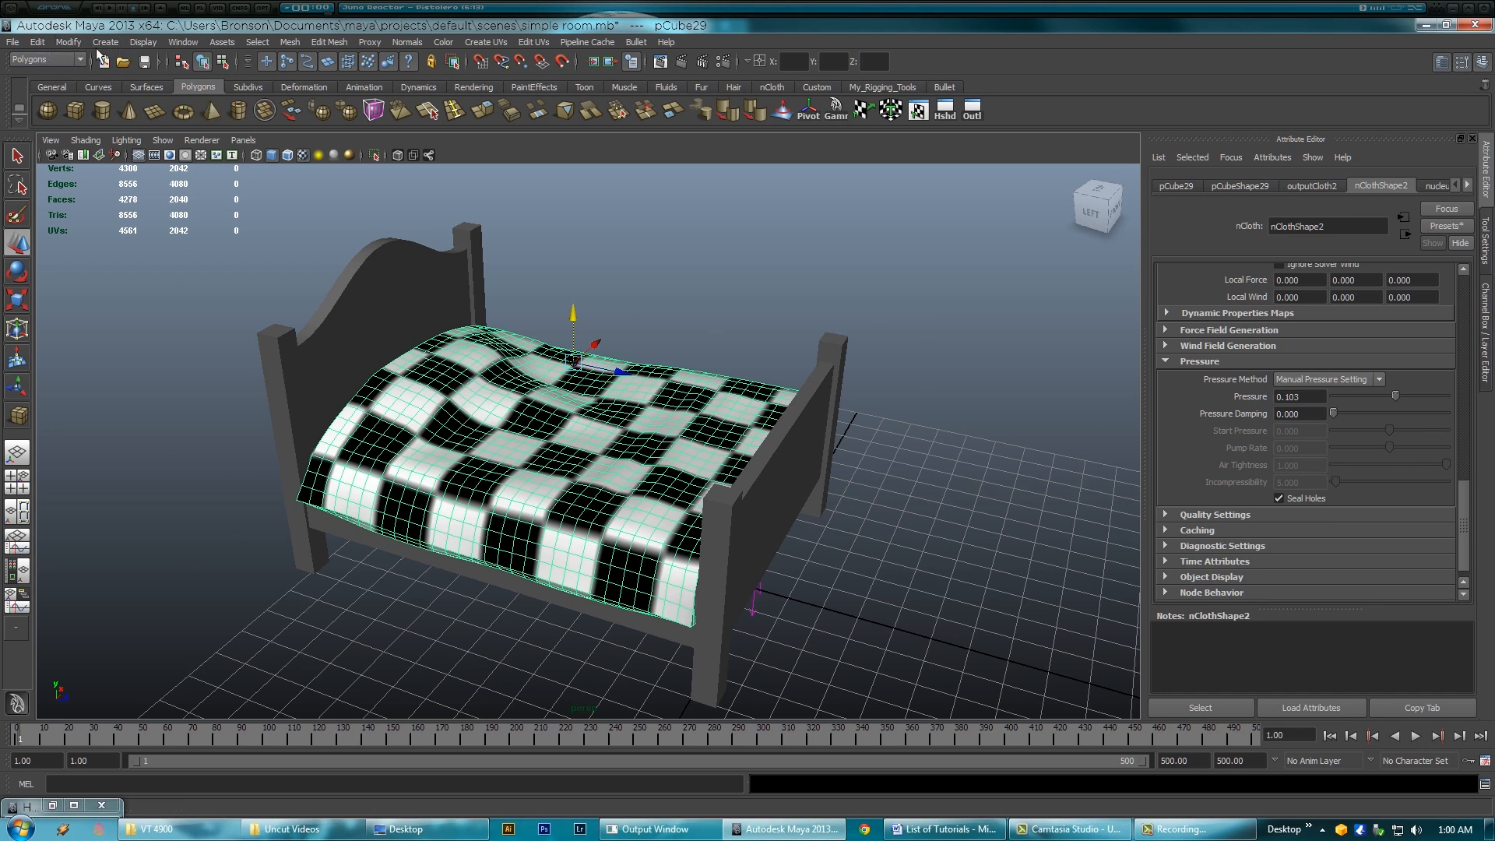
Step: Try converting the blanket's smooth mesh preview to polygons
left_click(37, 43)
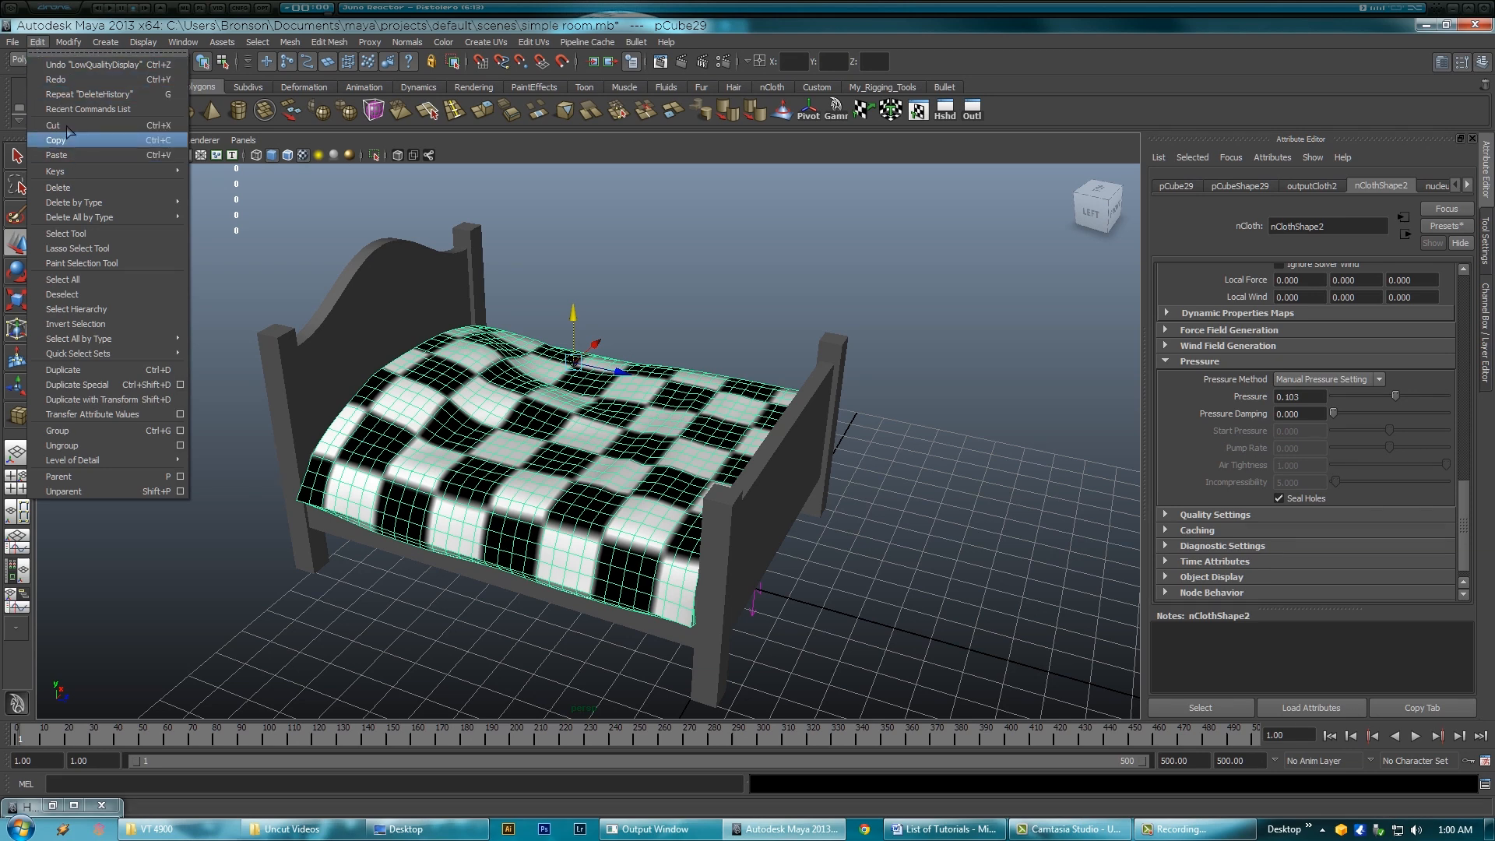
mouse_move(148, 284)
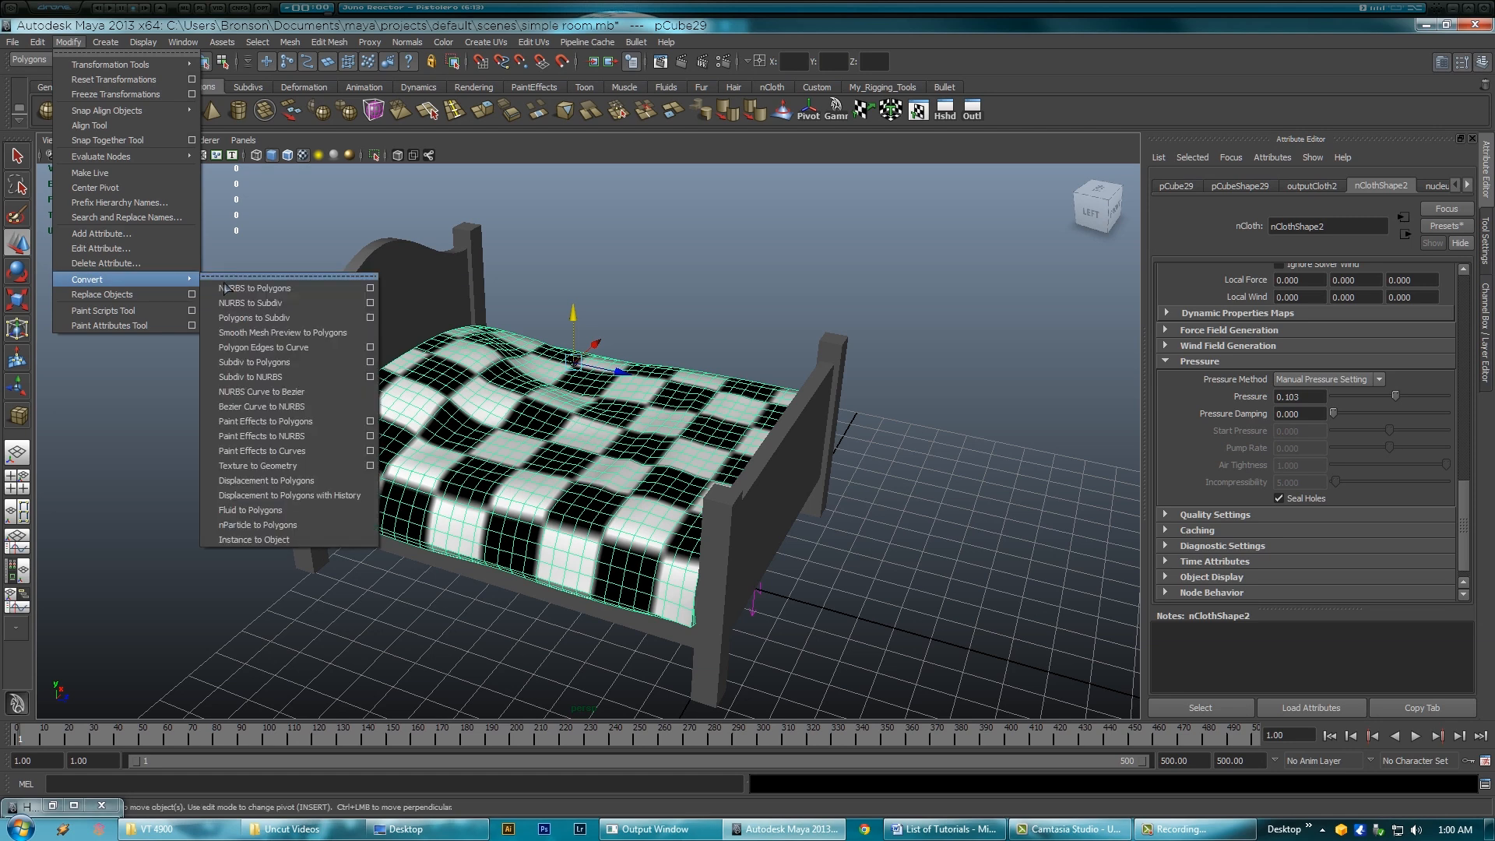
left_click(313, 335)
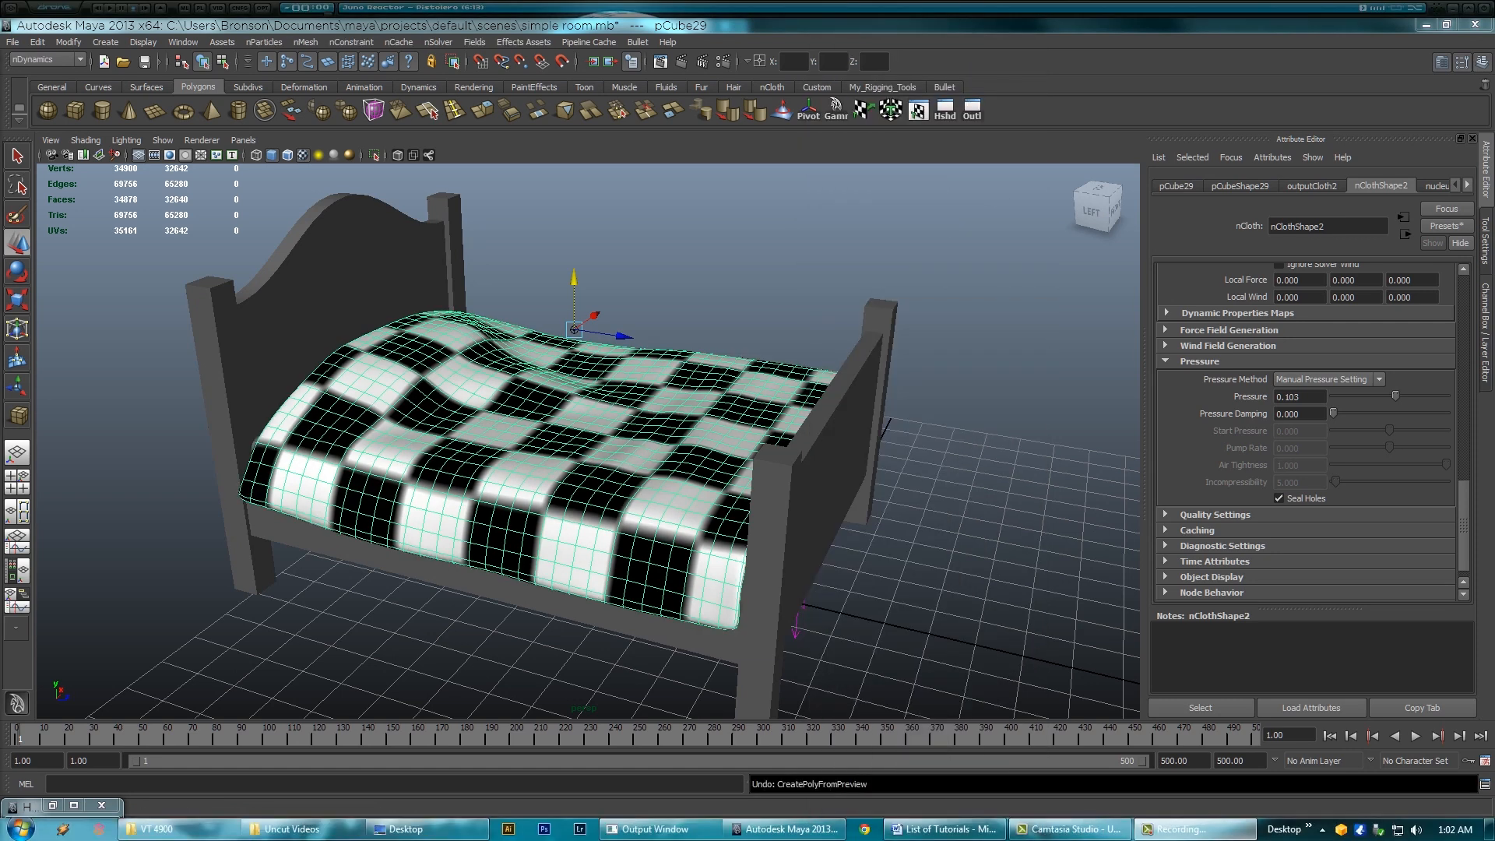
Step: Convert the draped blanket's smooth mesh preview into actual polygon geometry
left_click_drag(635, 354, 528, 374, "alt")
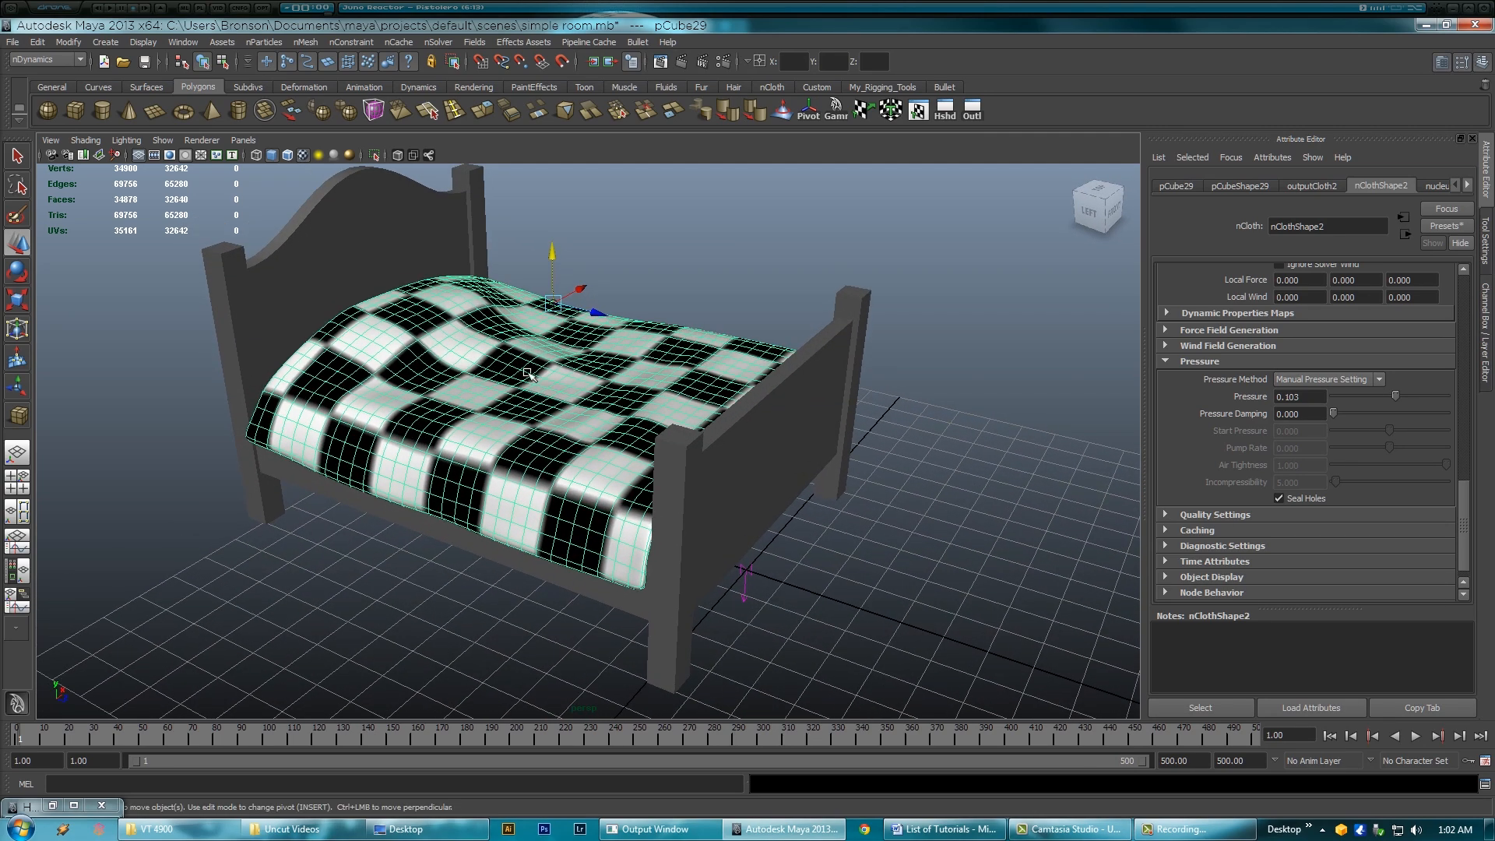
left_click(68, 42)
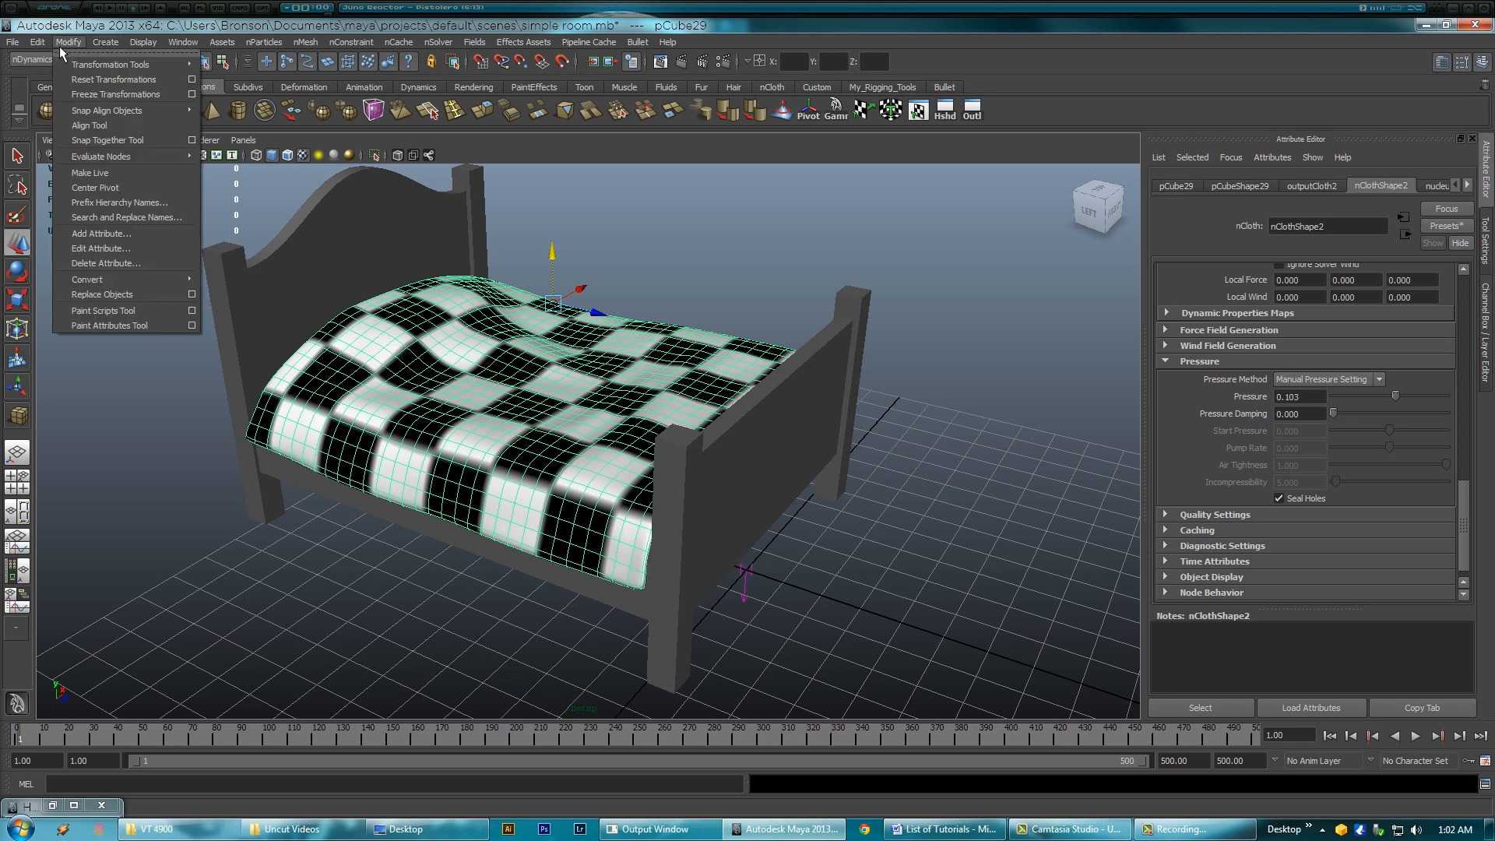
mouse_move(156, 279)
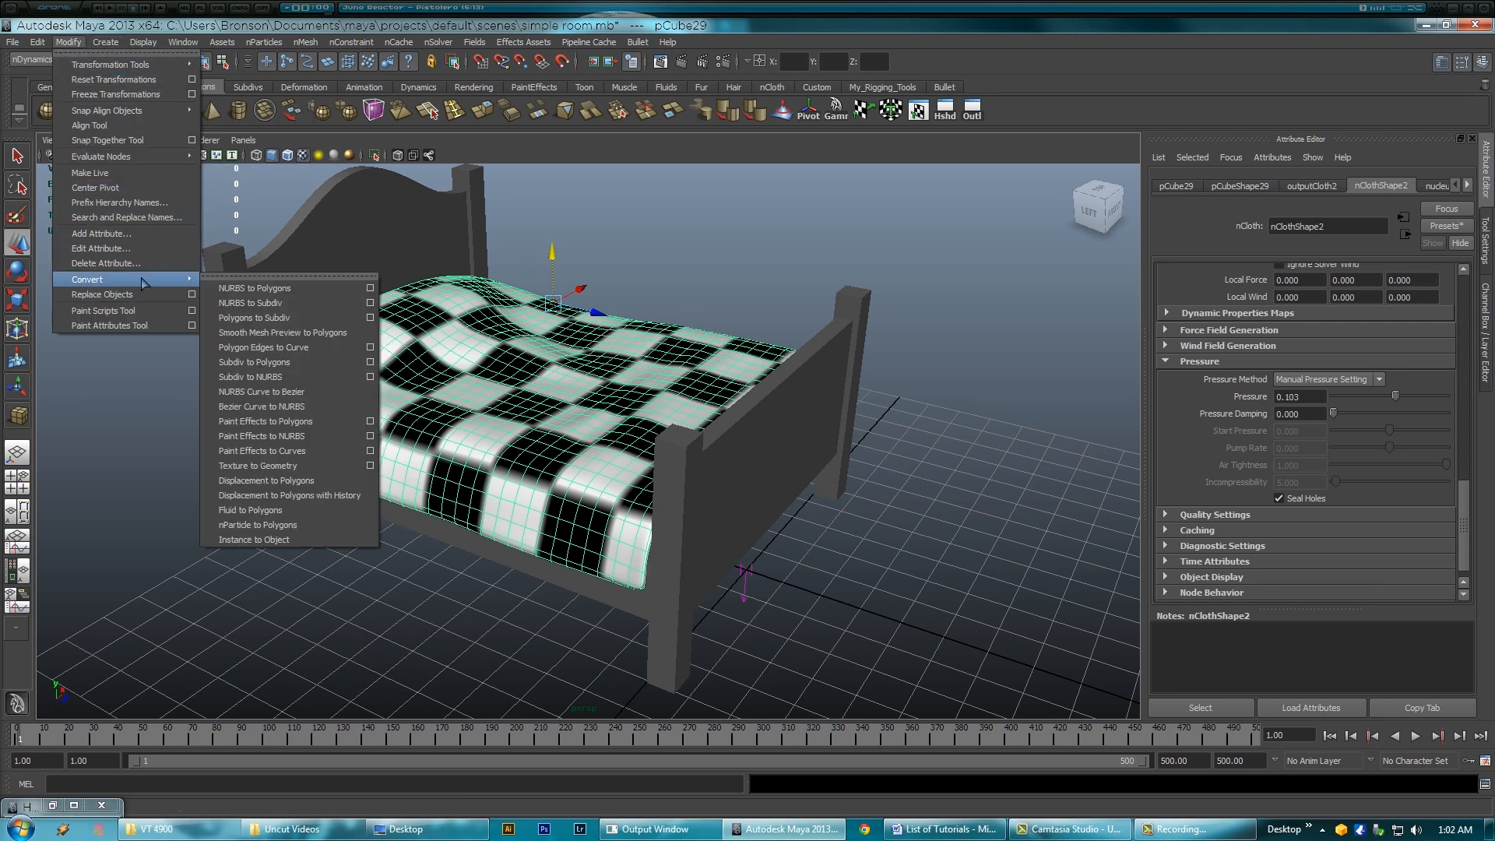
left_click(278, 334)
key("f")
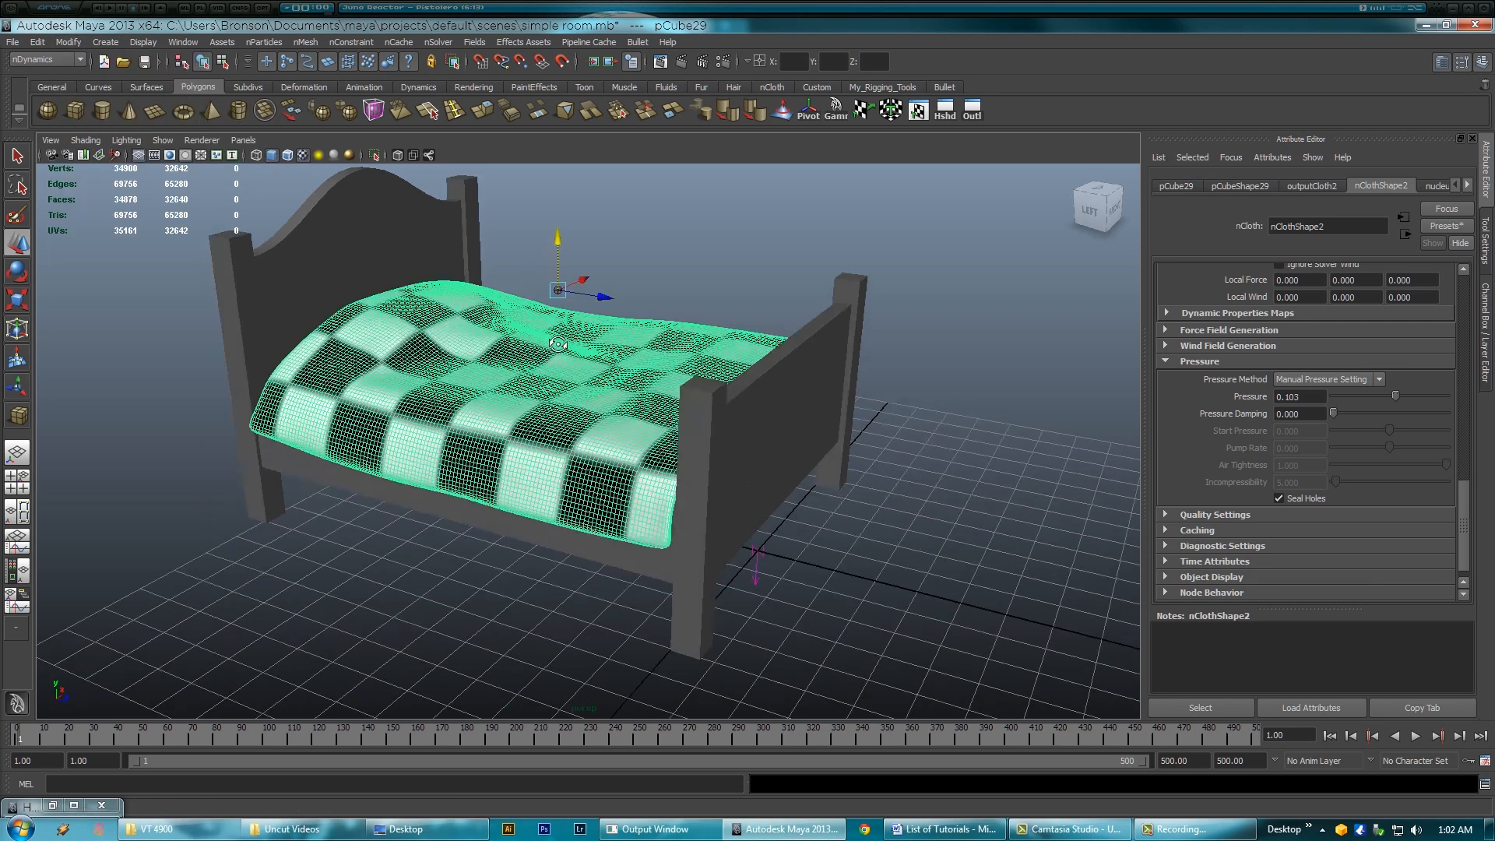
Step: Examine the converted blanket's denser mesh from several angles, both selected and deselected
left_click_drag(490, 430, 637, 260, "alt")
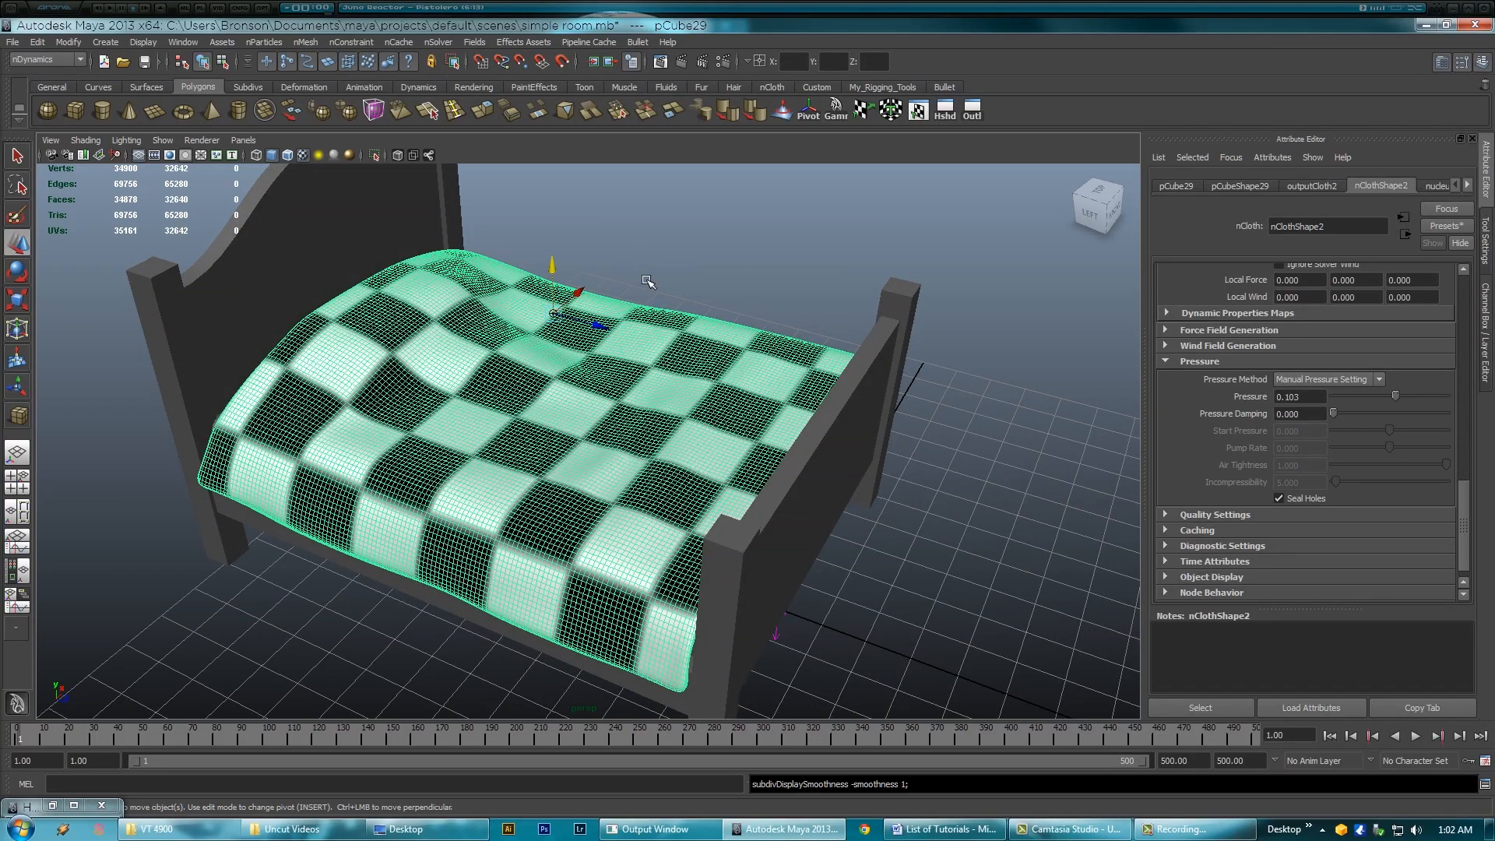
left_click(650, 279)
left_click_drag(650, 279, 593, 360, "alt")
left_click(580, 374)
left_click_drag(557, 417, 434, 377, "alt")
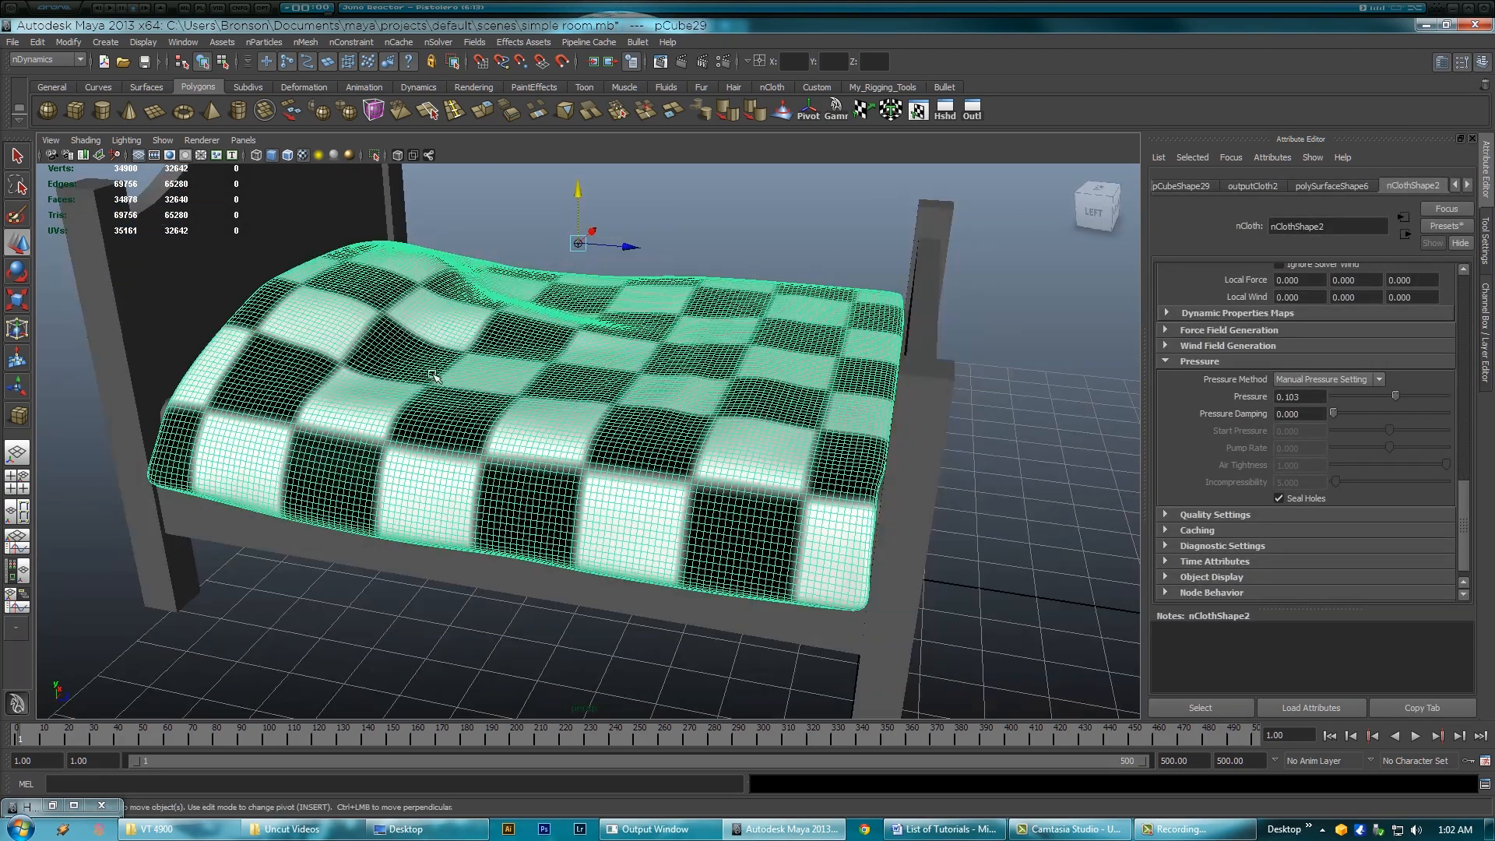
left_click(739, 273)
left_click_drag(616, 307, 374, 367, "alt")
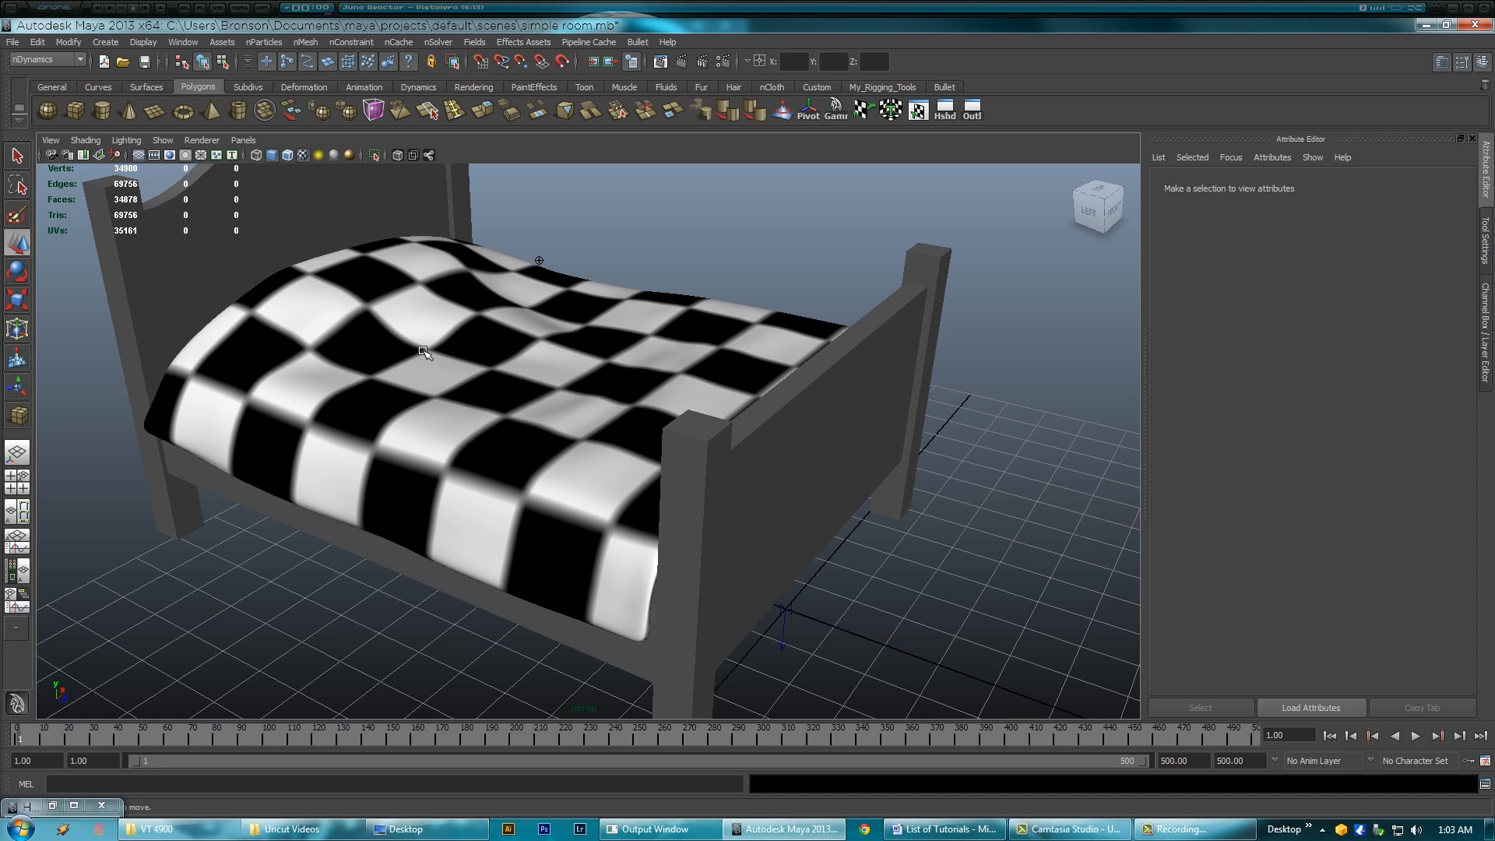
Step: Isolate the pillow, compare its unsmoothed and smooth mesh preview displays, keep it smoothed, and show the whole scene again
left_click_drag(402, 326, 454, 375, "alt")
left_click(412, 379)
key("1")
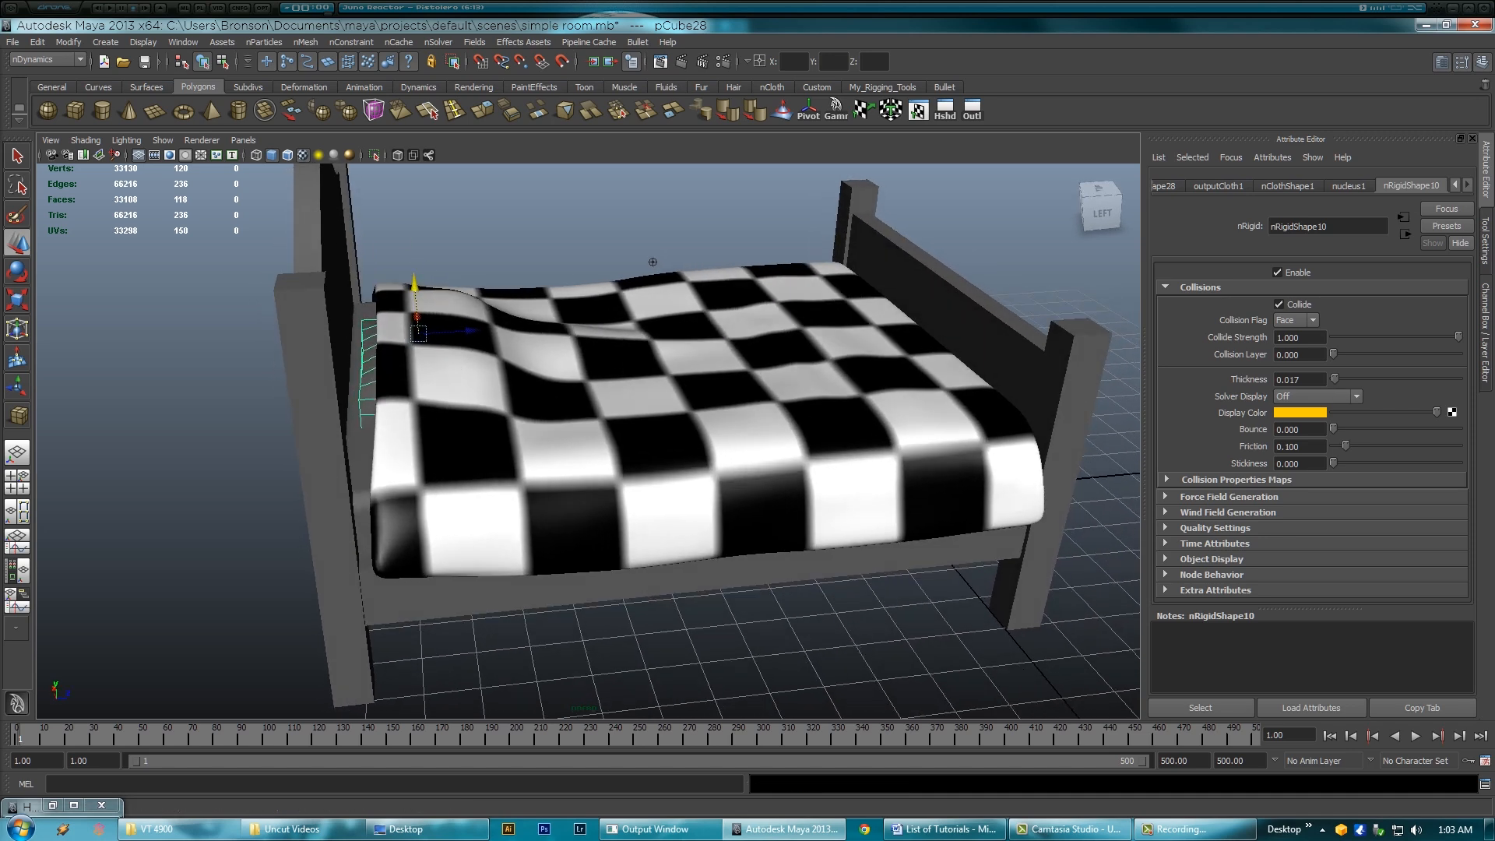
left_click(374, 155)
left_click_drag(378, 355, 505, 465, "alt")
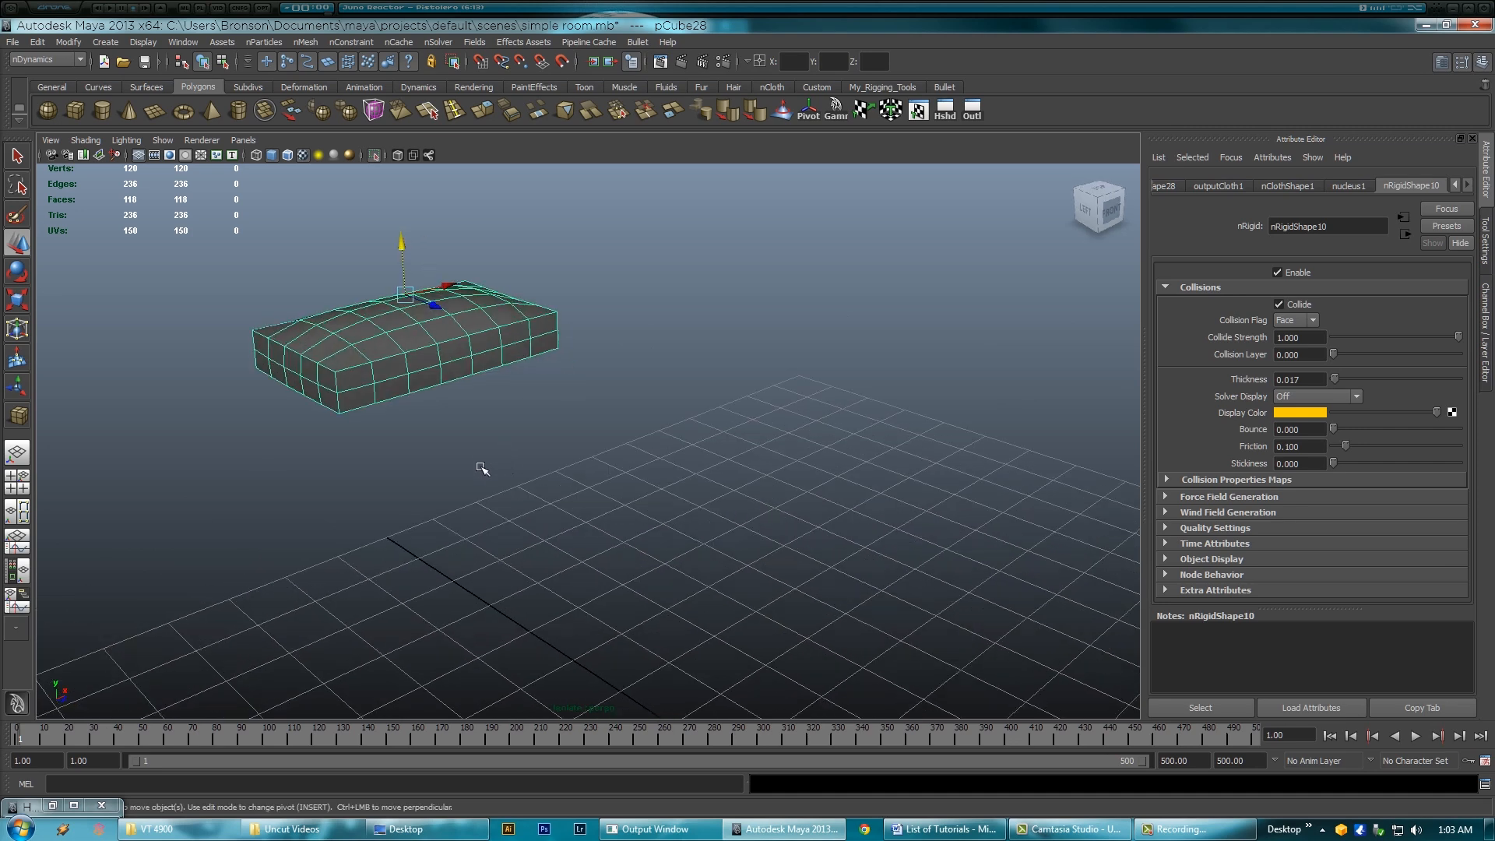
key("3")
left_click_drag(450, 411, 498, 416, "alt")
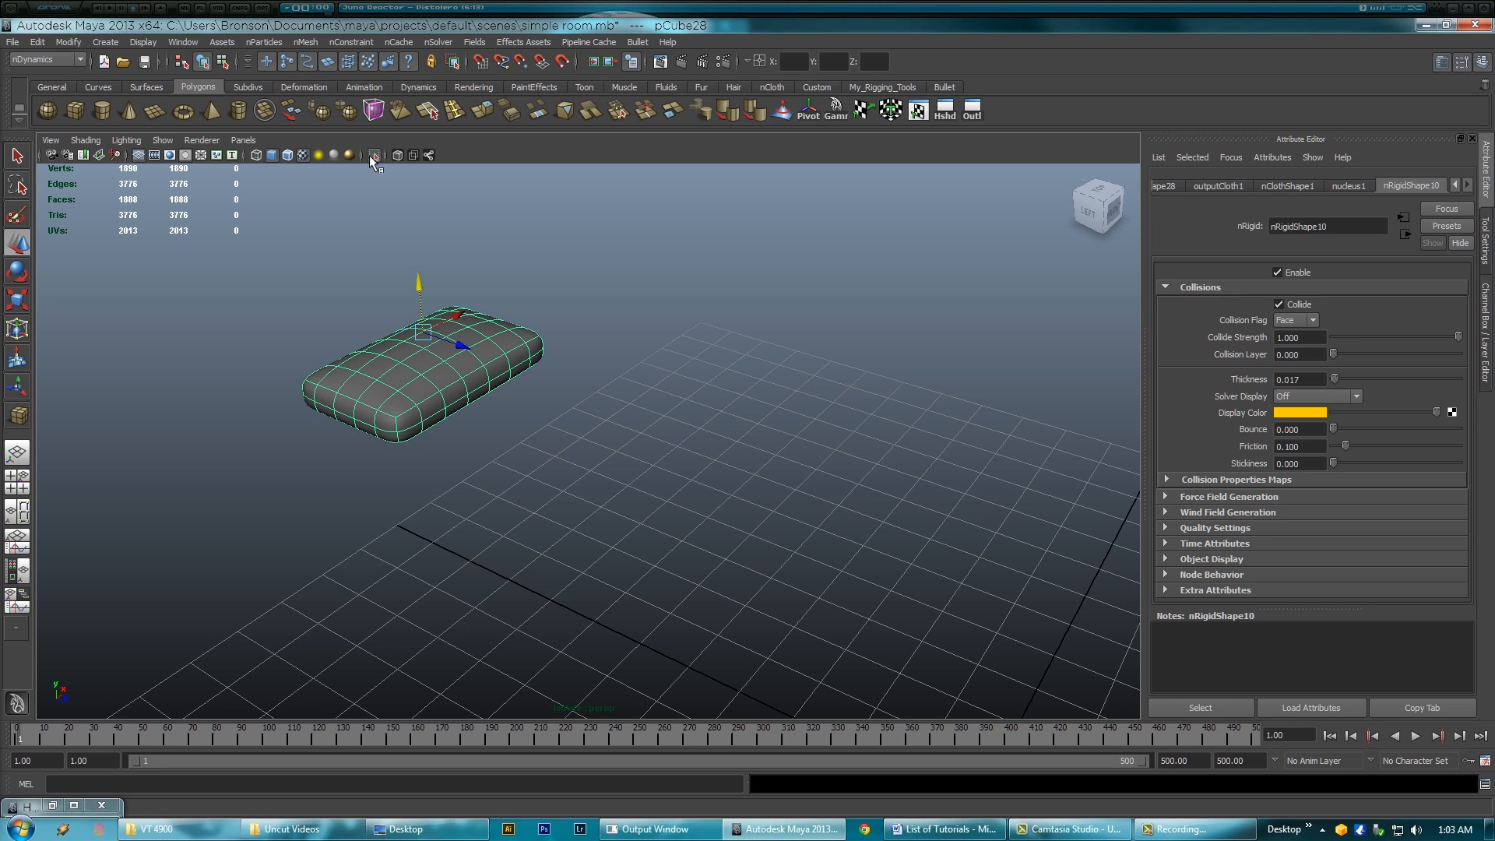
left_click(374, 155)
Step: Examine the finished bed with its draped checkered blanket from several angles and distances
right_click_drag(688, 396, 615, 397, "alt")
left_click_drag(615, 397, 743, 393, "alt")
right_click_drag(744, 394, 678, 404, "alt")
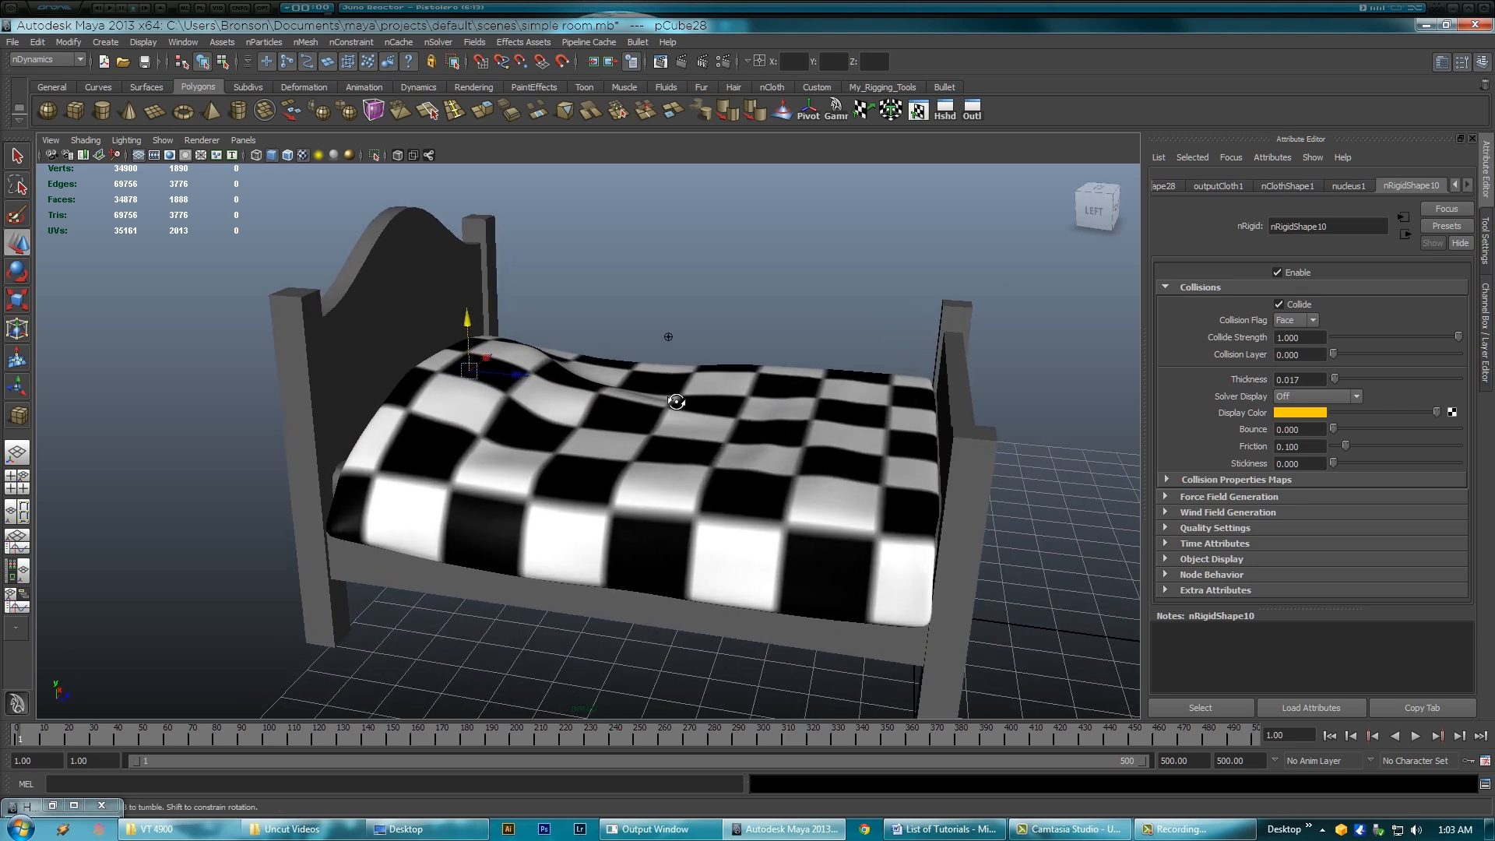
left_click_drag(677, 404, 631, 437, "alt")
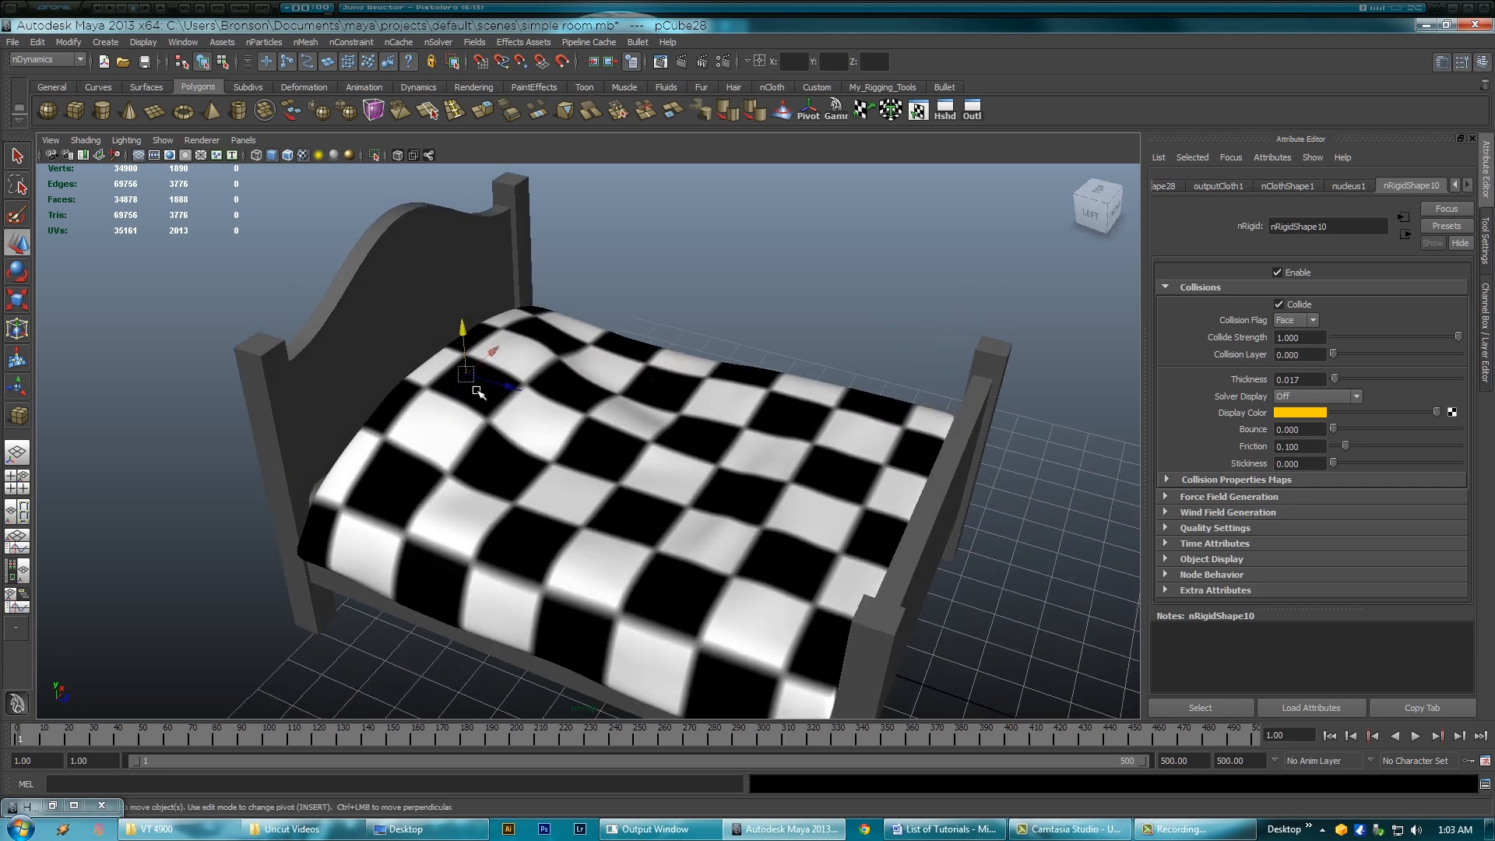
scroll(761, 422, "down", 3)
middle_click_drag(590, 375, 525, 283, "alt")
left_click_drag(550, 375, 526, 376, "alt")
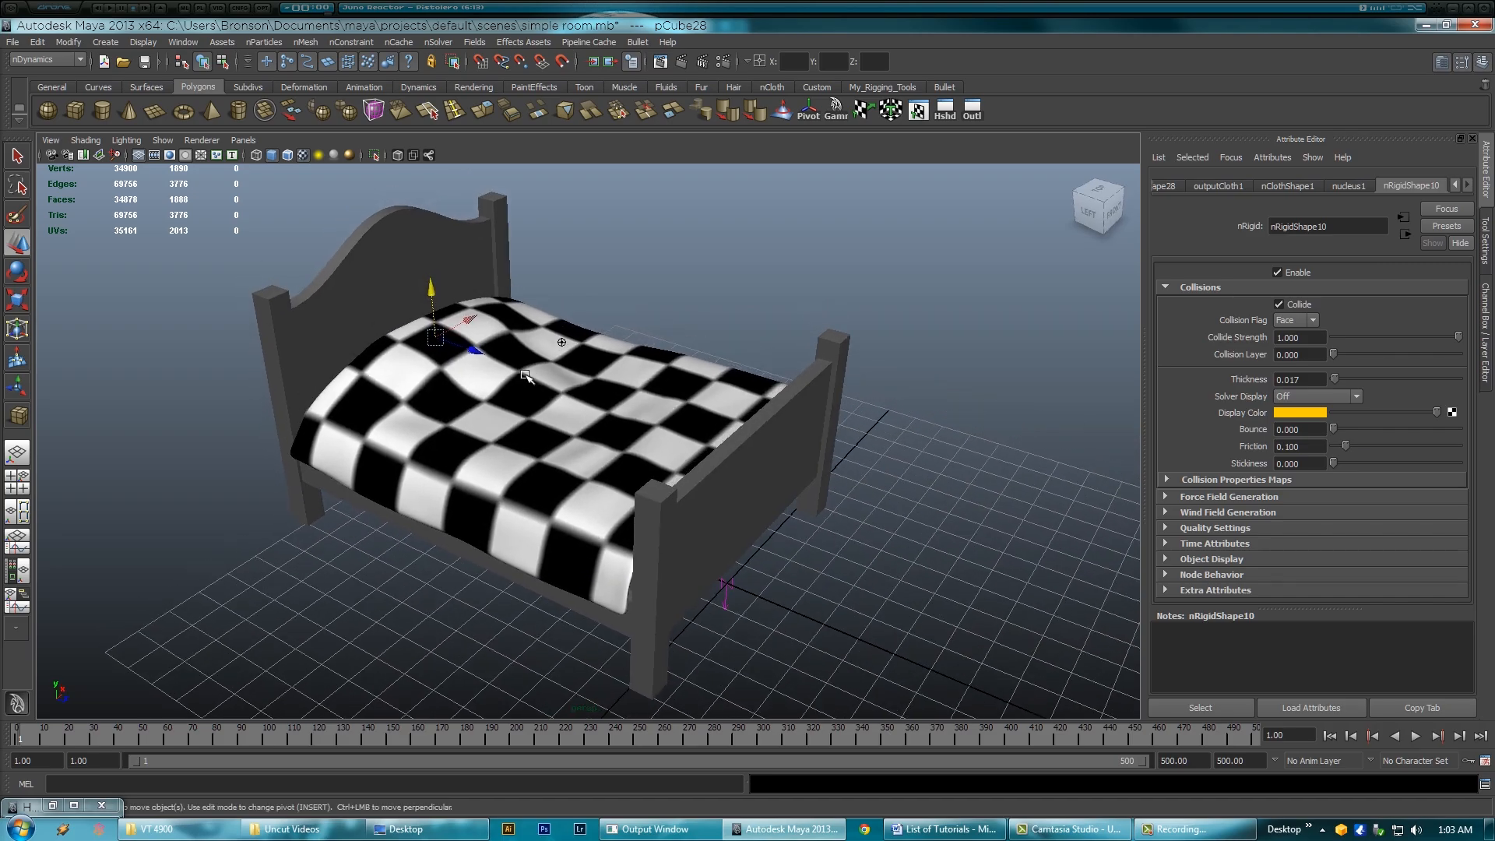